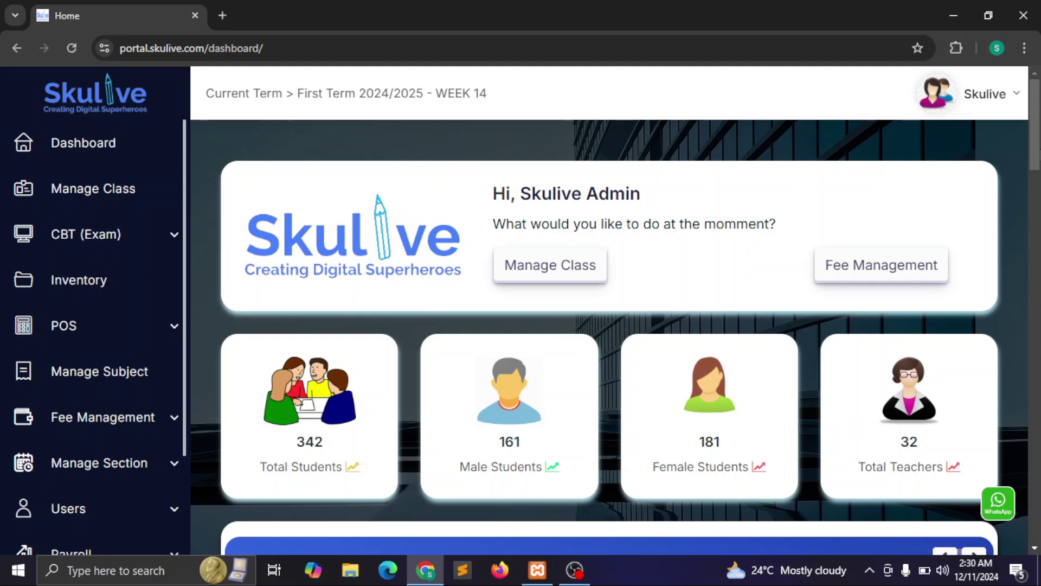
Step: Review the dashboard's student and teacher totals, the star student card and the class overview table
scroll(609, 318, "down", 2)
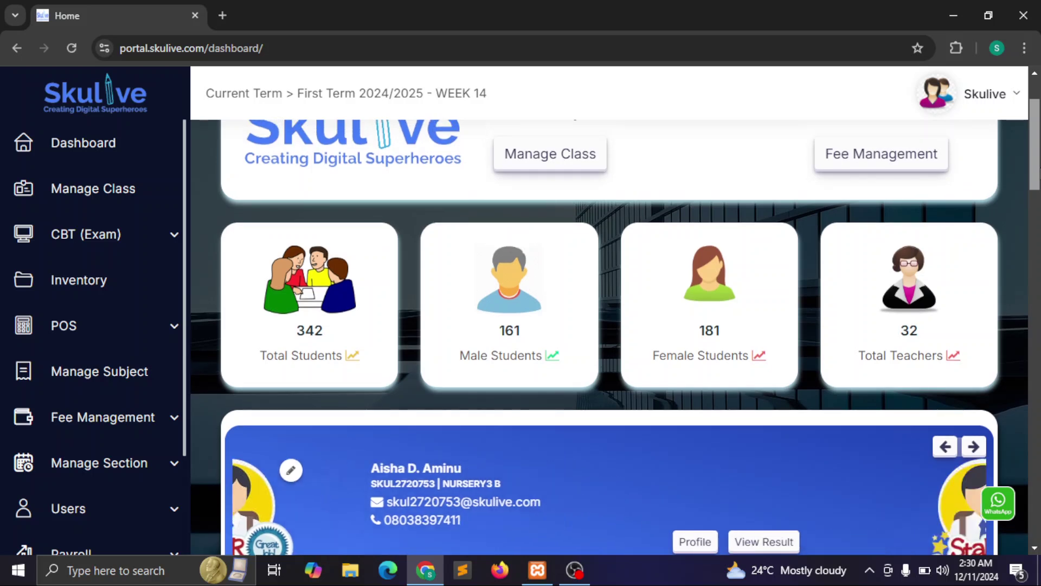
scroll(1038, 209, "down", 4)
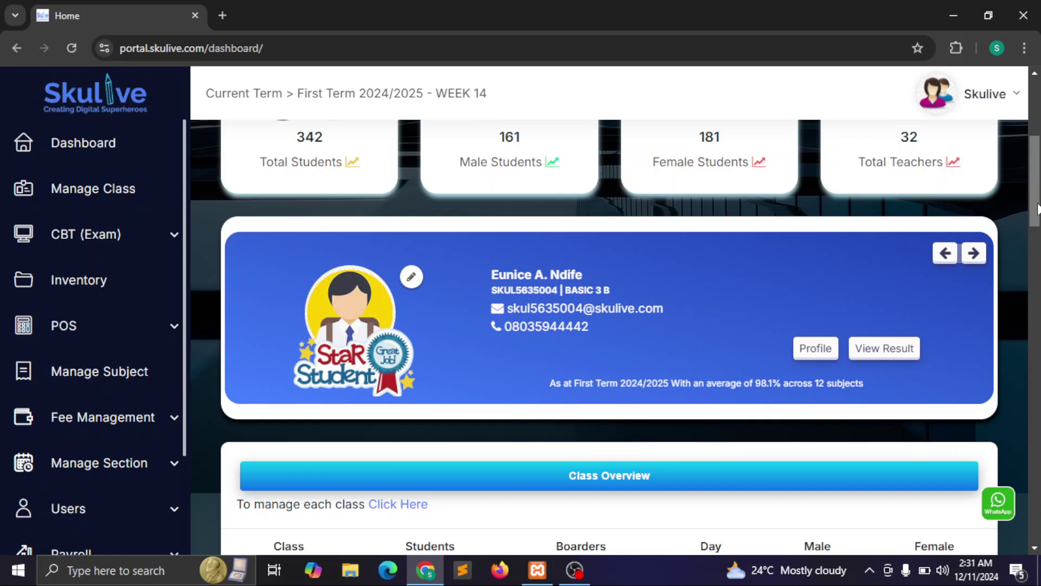
left_click_drag(1038, 209, 1038, 267)
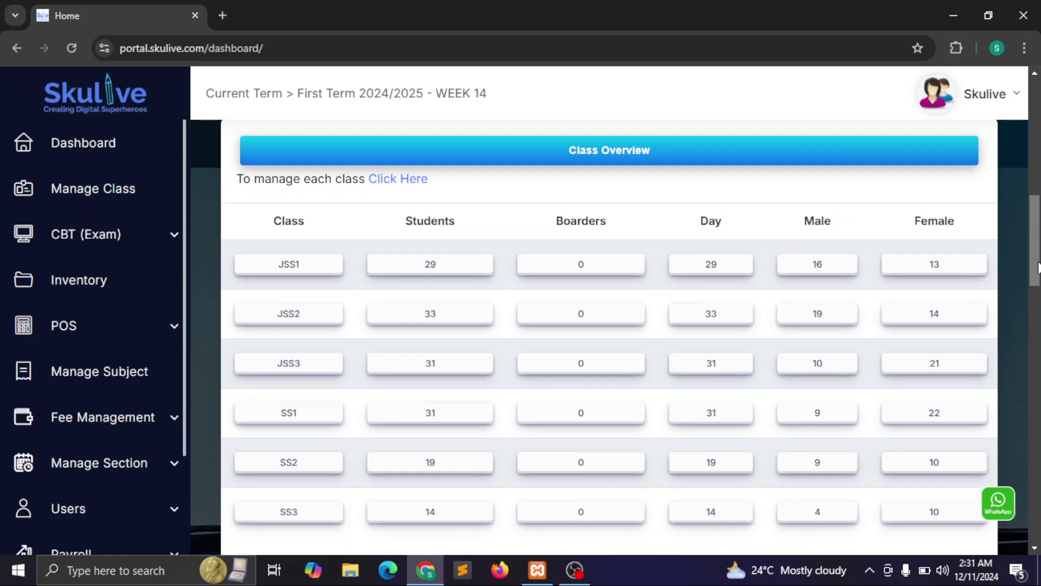
left_click_drag(1038, 267, 1000, 109)
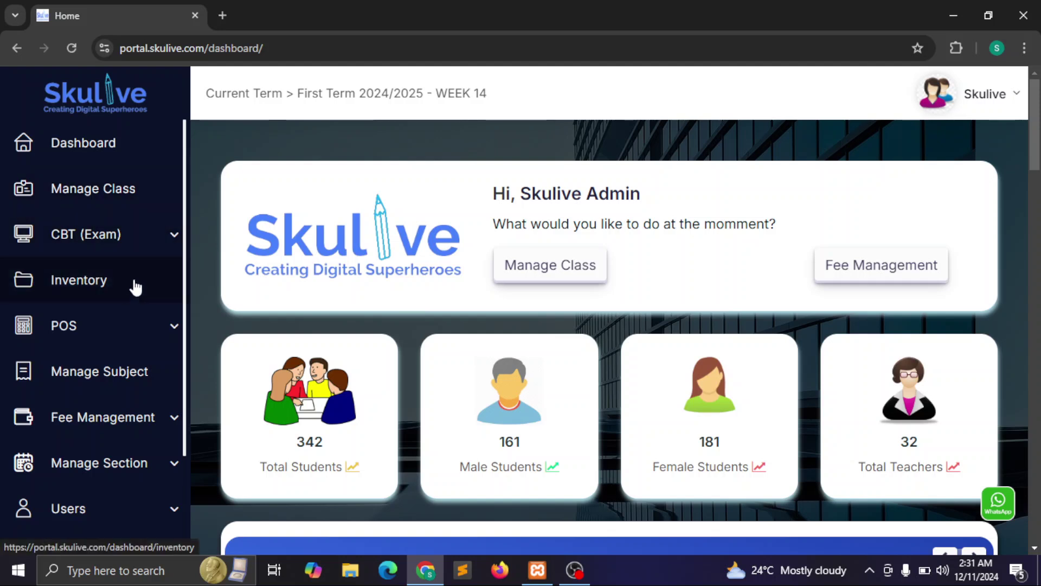
Step: Open the school's inventory page and look through the items recorded for the term
scroll(185, 229, "down", 1)
left_click_drag(185, 230, 181, 253)
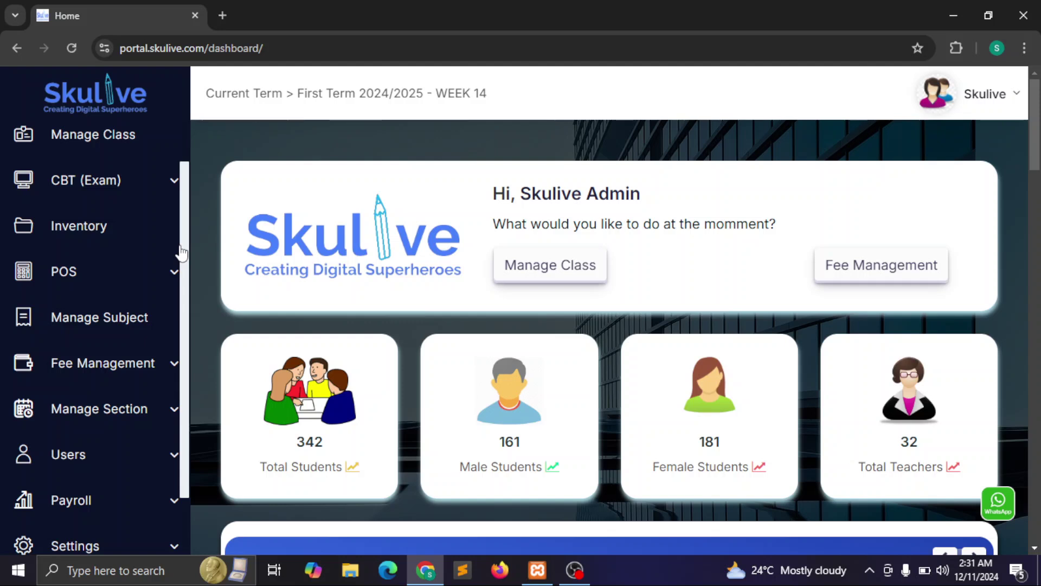
left_click(103, 234)
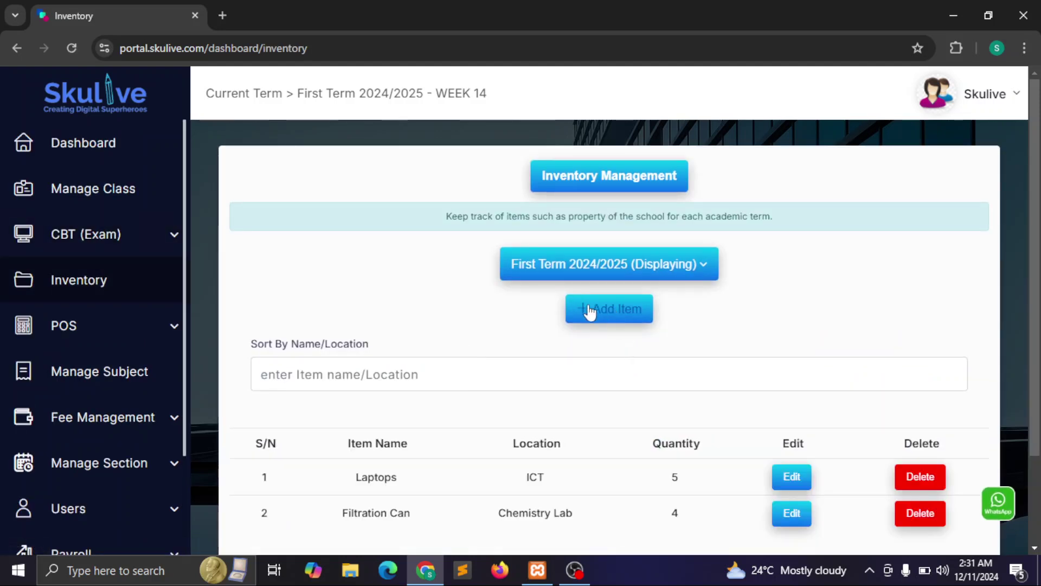
scroll(1036, 323, "down", 2)
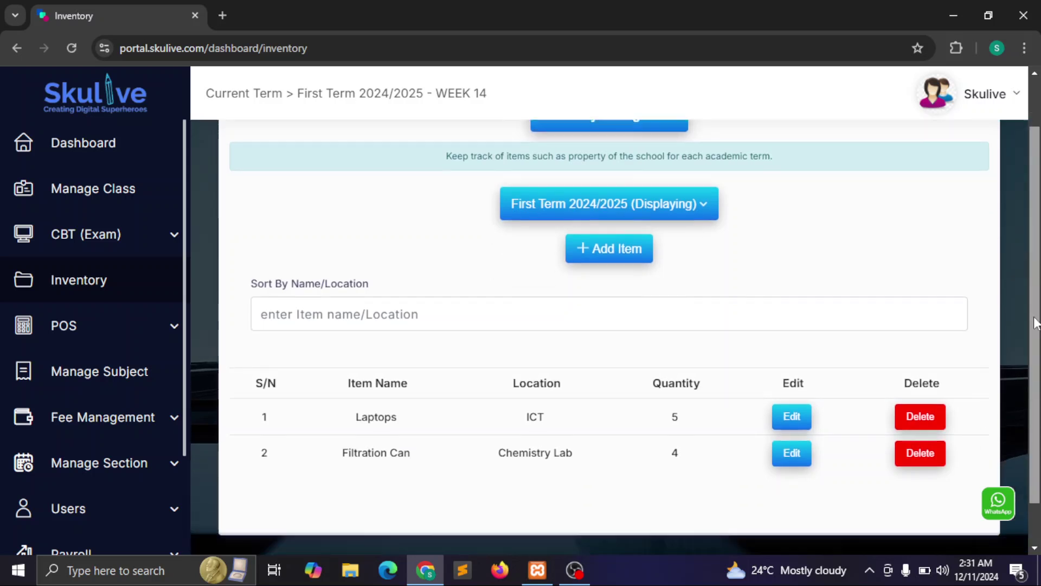
left_click_drag(1036, 324, 1032, 363)
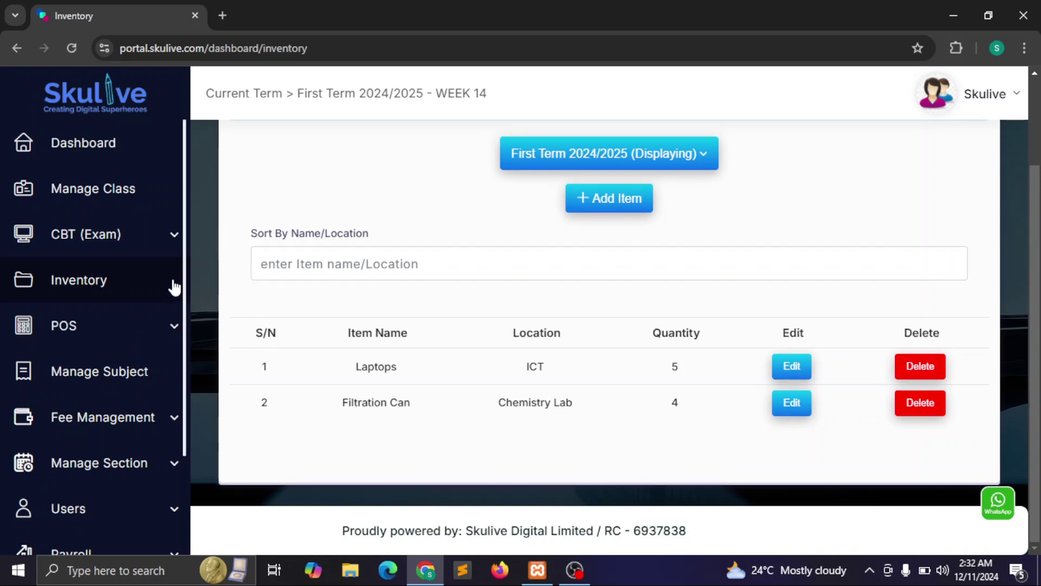
scroll(186, 322, "down", 2)
scroll(185, 336, "down", 3)
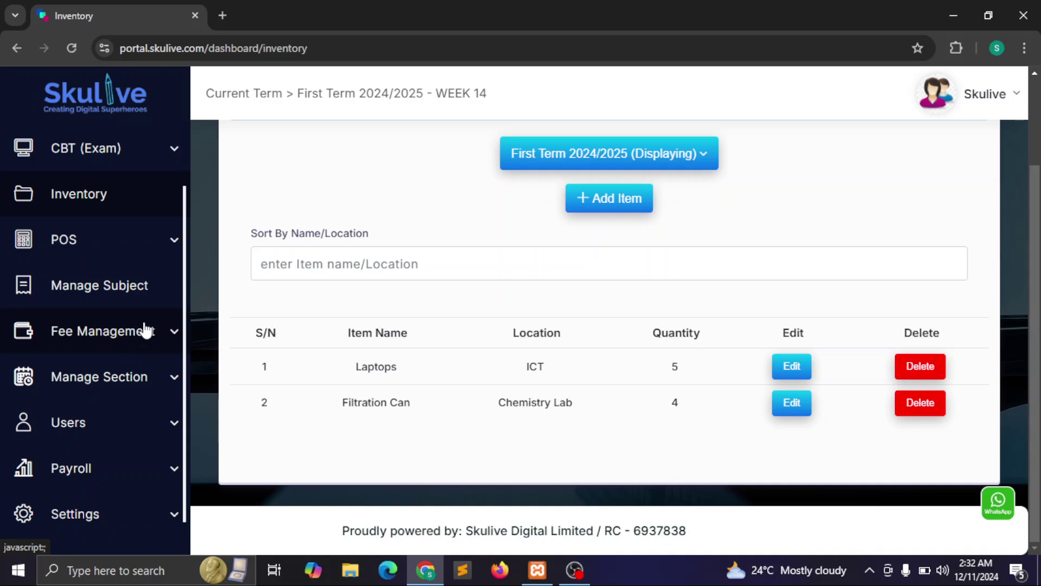
scroll(184, 394, "down", 1)
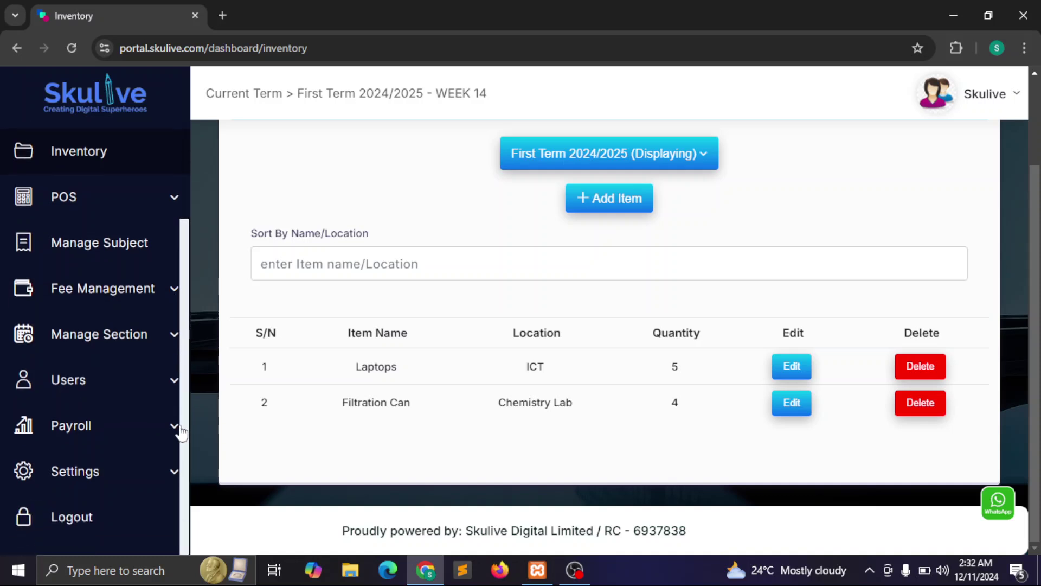
left_click(149, 425)
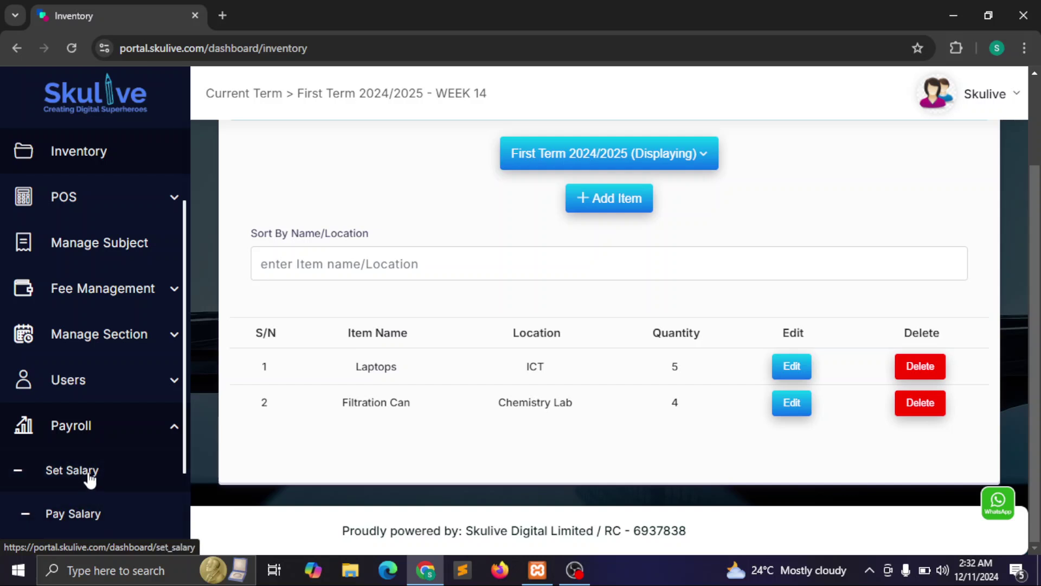
left_click(133, 431)
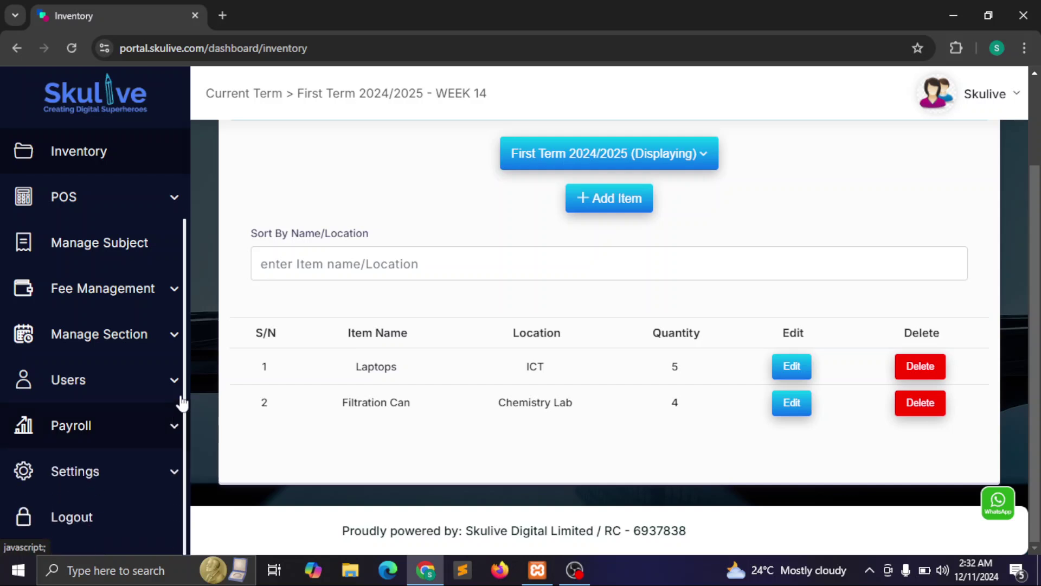
Step: Open the class management page and look through the Primary, Nursery and Secondary class lists
scroll(182, 217, "up", 3)
scroll(181, 179, "up", 1)
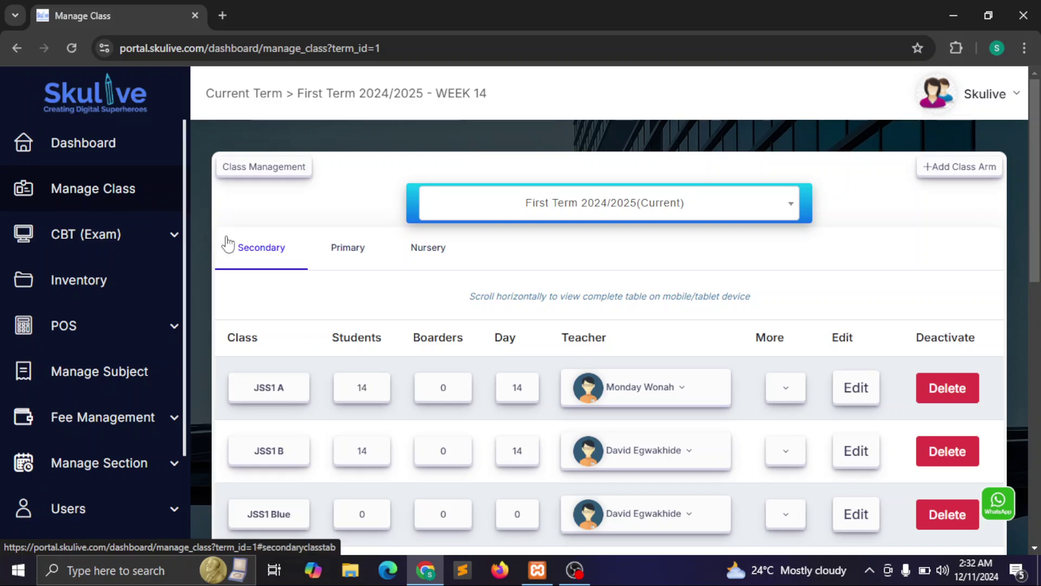
left_click(349, 254)
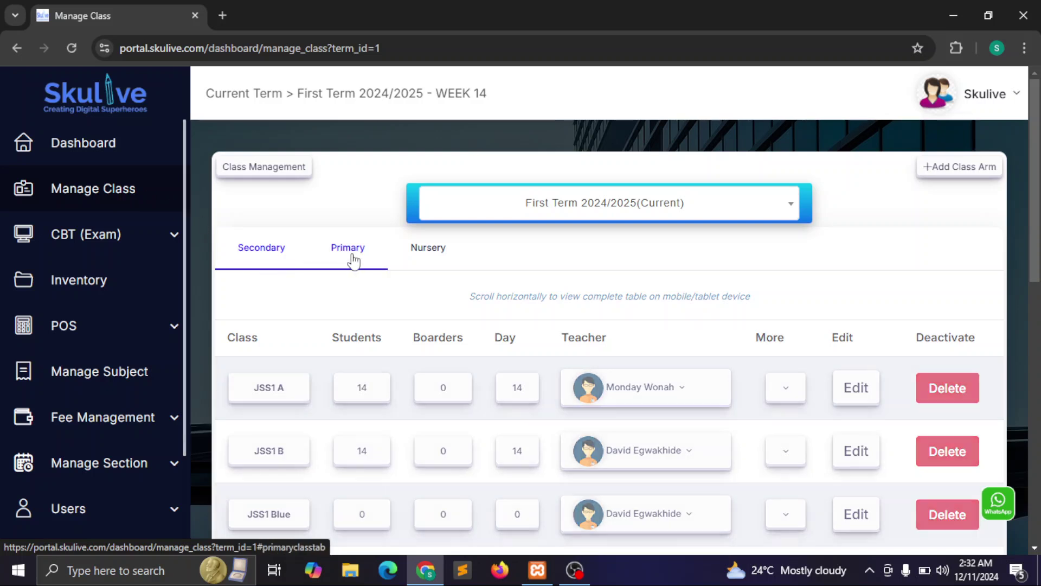
left_click(426, 258)
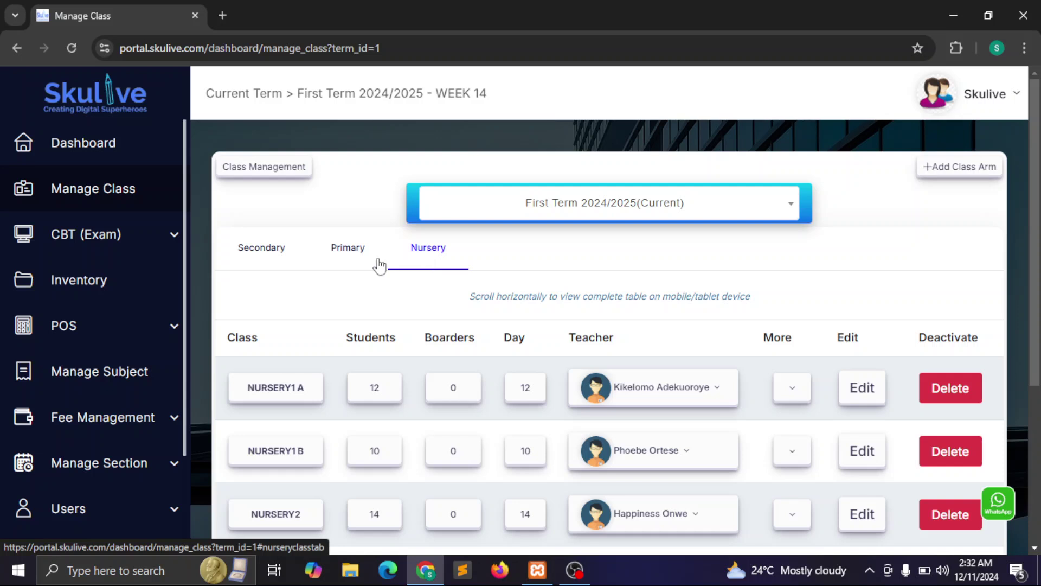
left_click(281, 261)
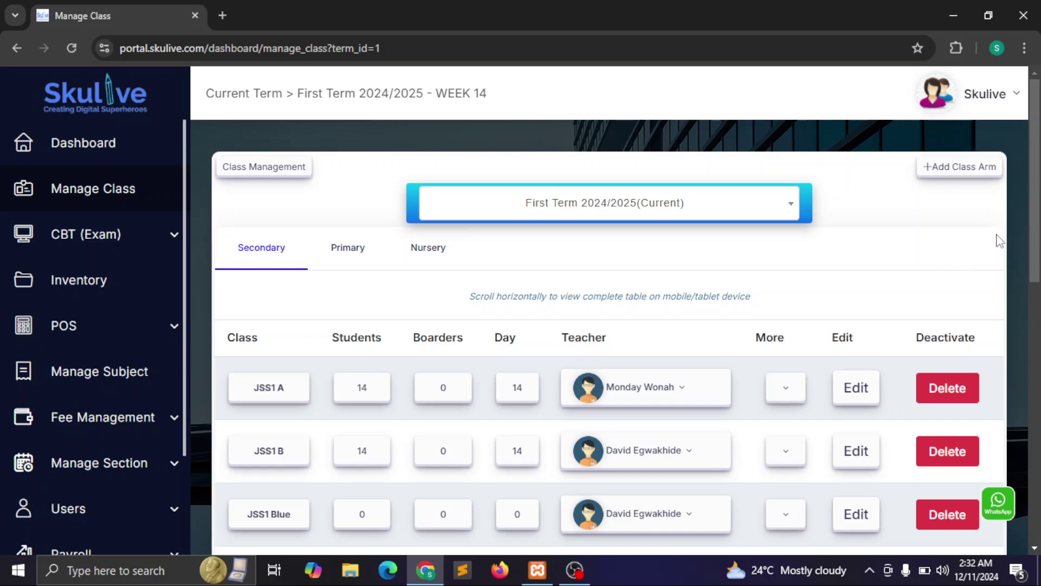
scroll(1018, 249, "down", 4)
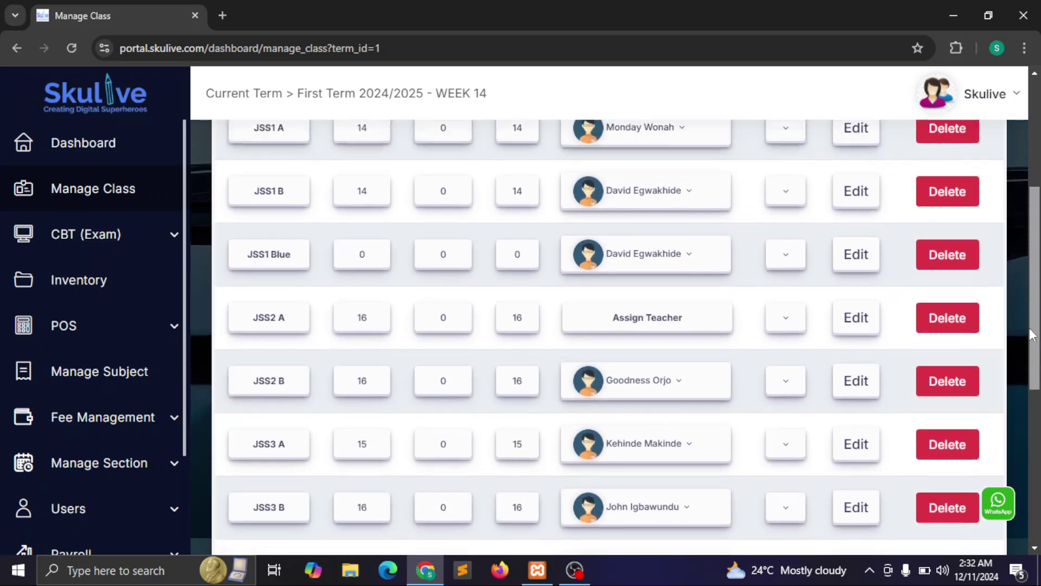
scroll(1018, 250, "up", 3)
scroll(1017, 242, "up", 1)
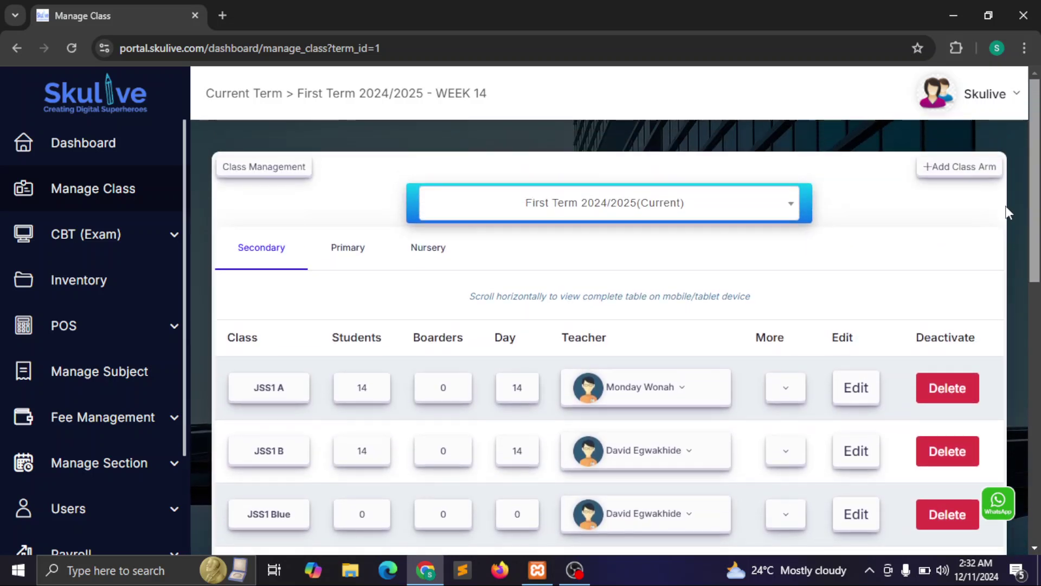
Step: Create a new class arm named Red for JSS1 in First Term 2024/2025
left_click(943, 170)
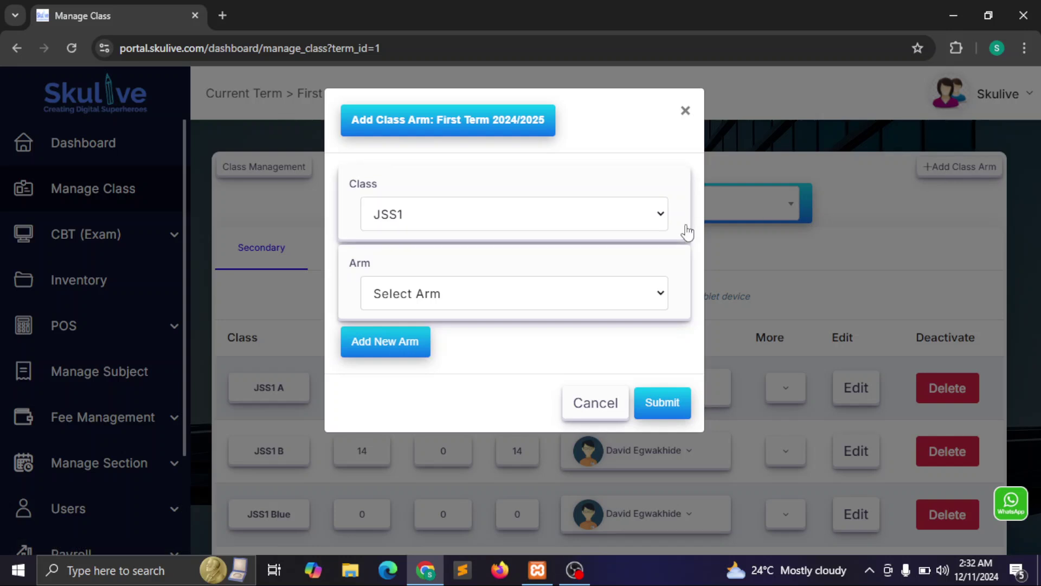
left_click(518, 304)
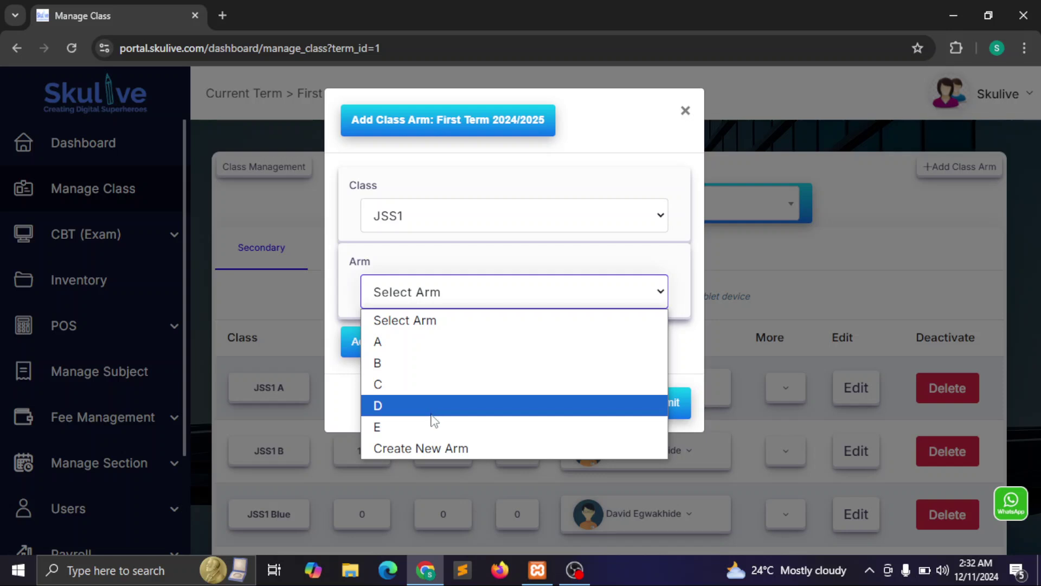
left_click(448, 447)
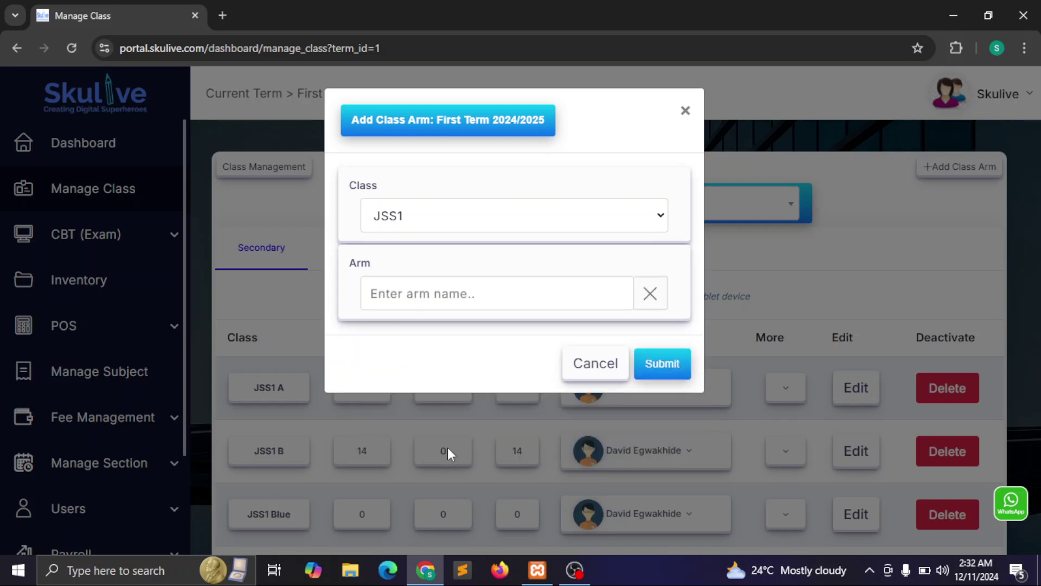
left_click(422, 291)
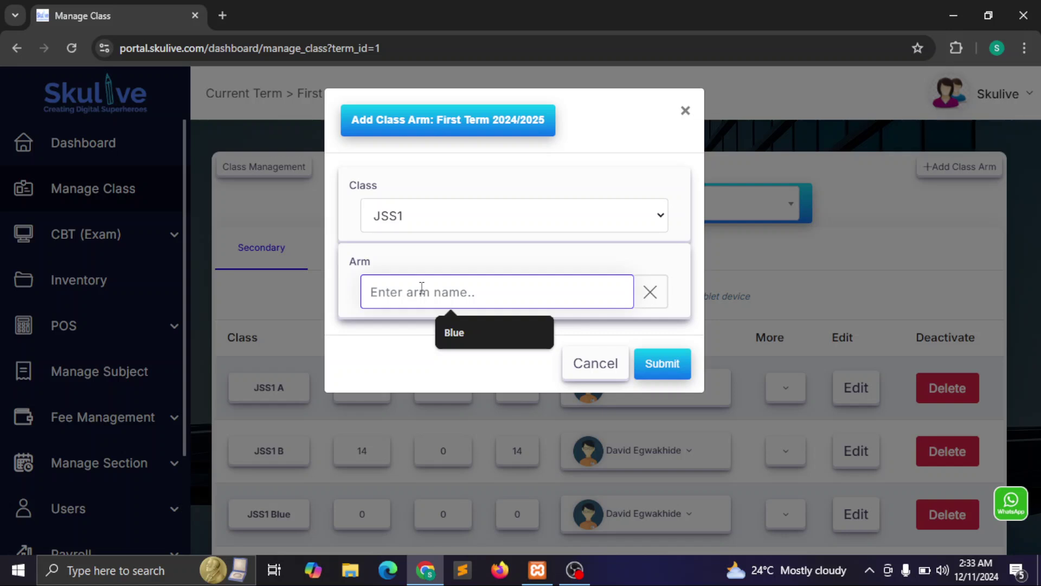
type("Red")
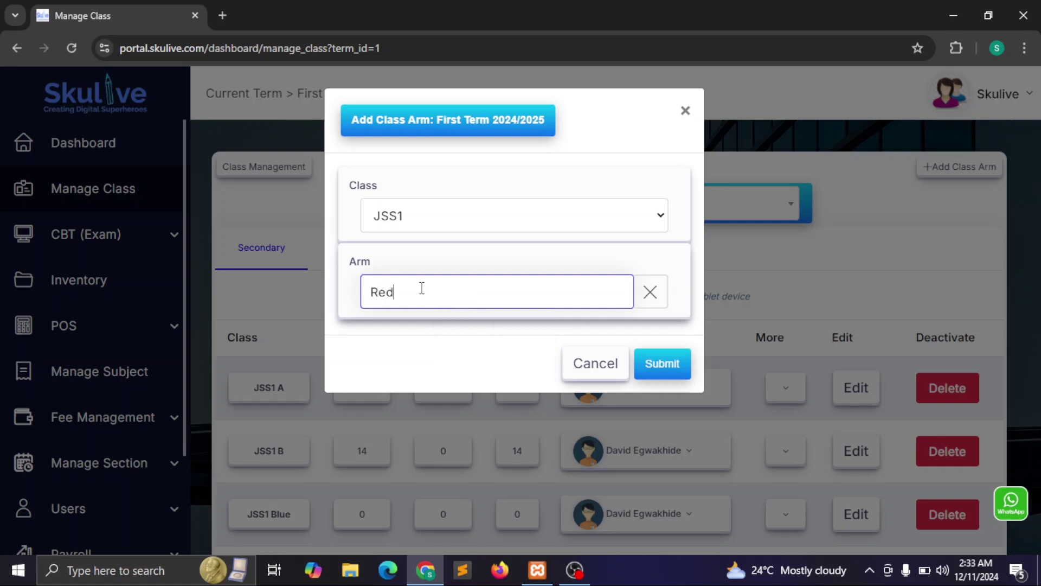
left_click(668, 367)
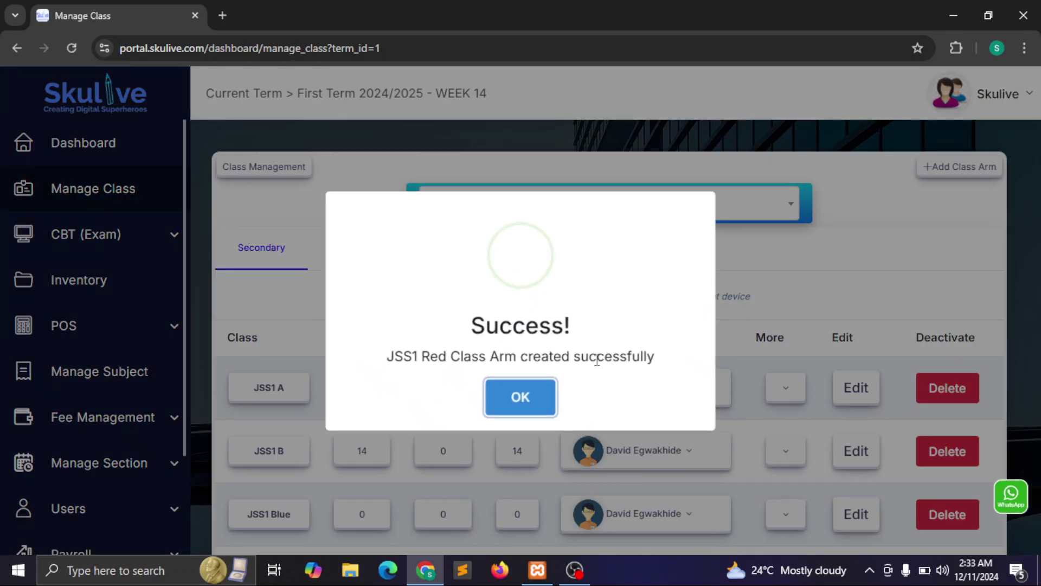
left_click(530, 410)
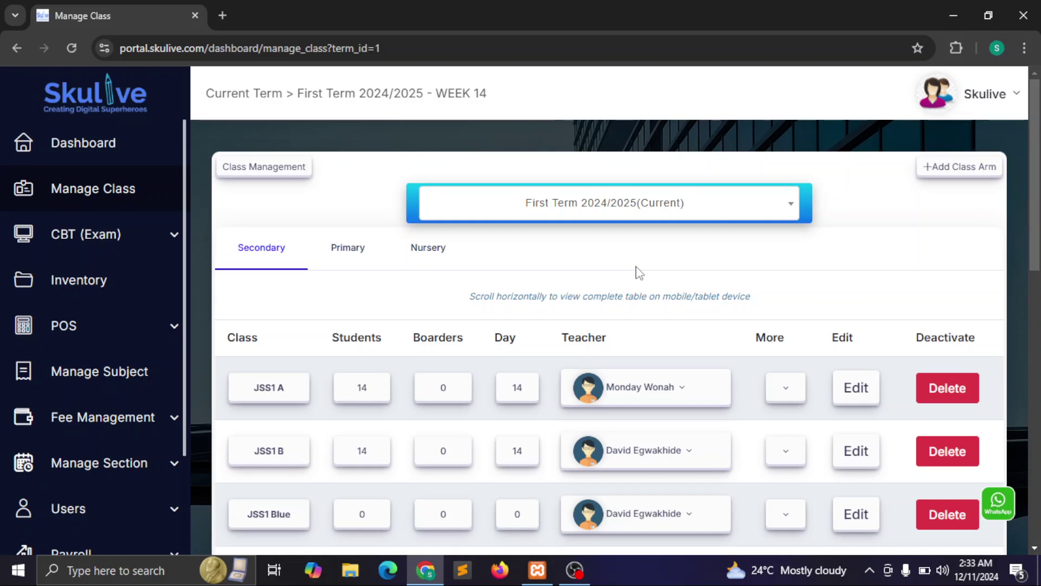
Step: Check which academic terms can be chosen for the class list
left_click(644, 210)
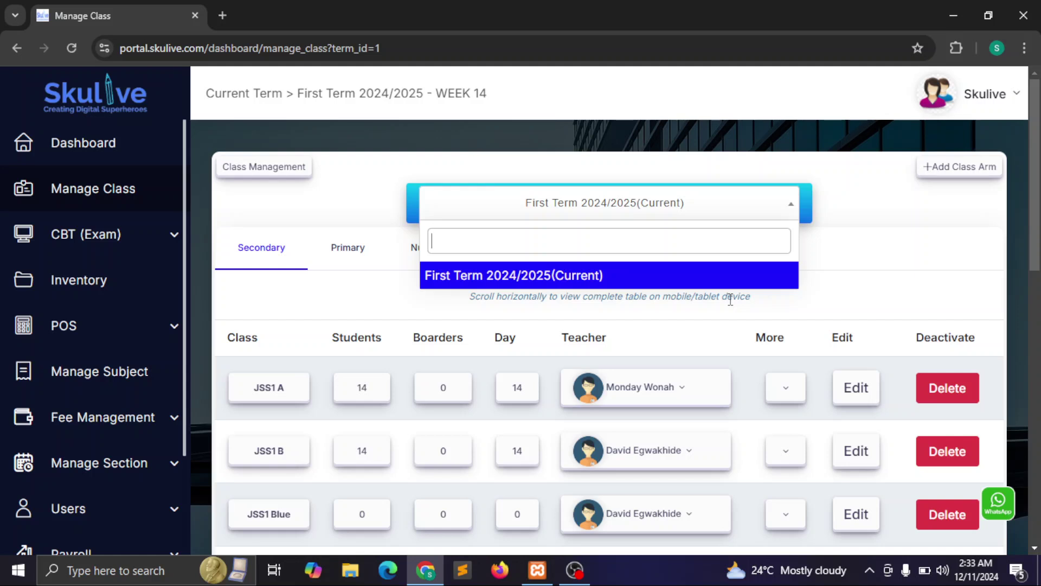
left_click(862, 252)
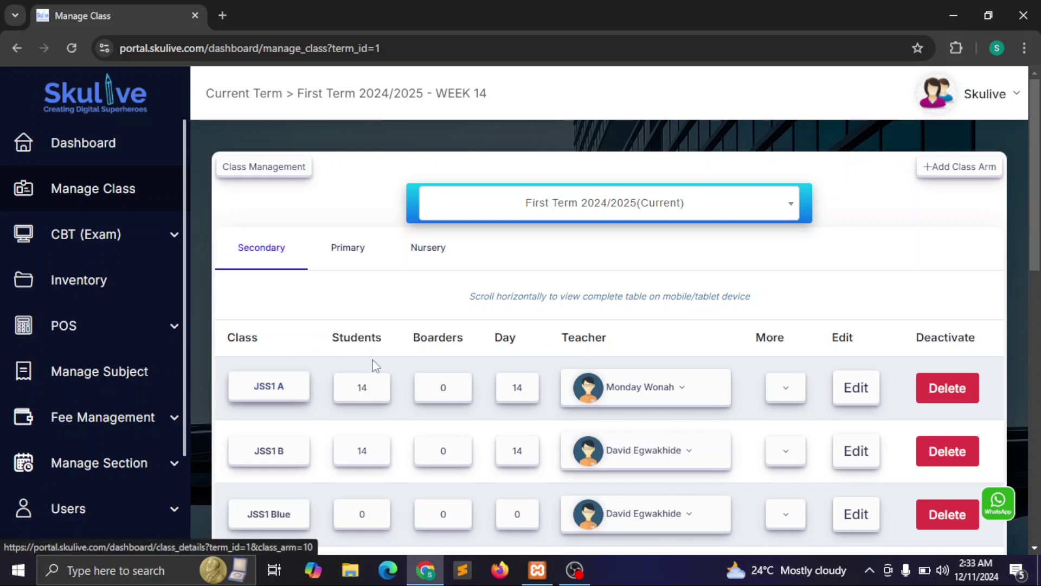
Step: Assign an additional teacher to class JSS1 A, choosing the second teacher in the selection list
left_click(785, 396)
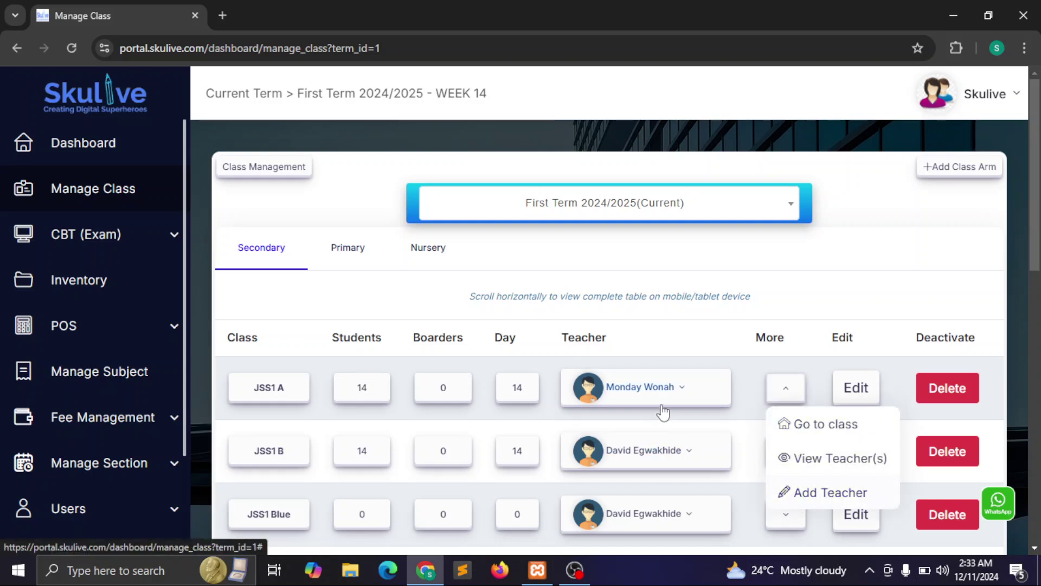
left_click(824, 493)
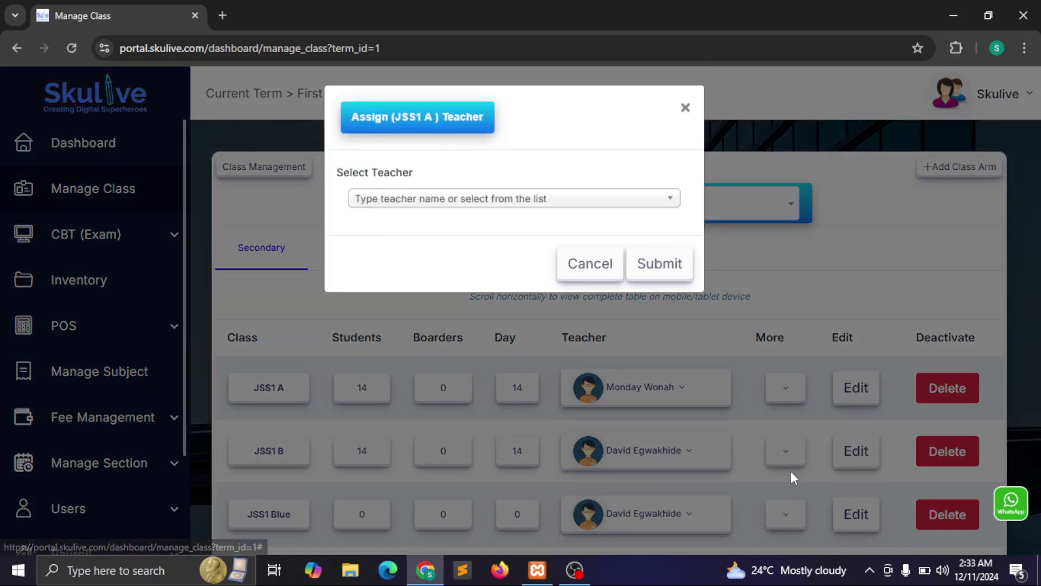
left_click(584, 207)
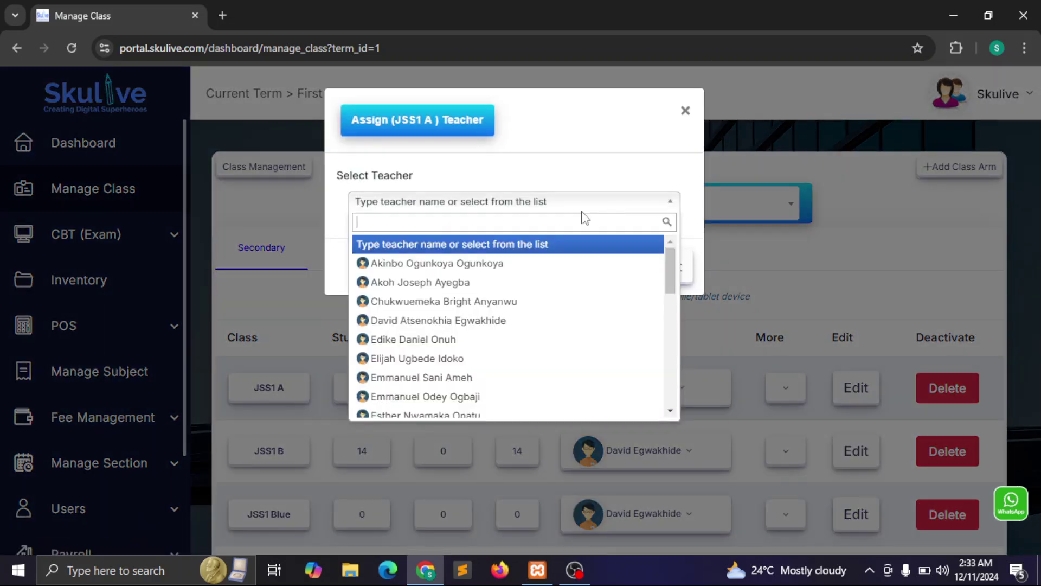
left_click(458, 283)
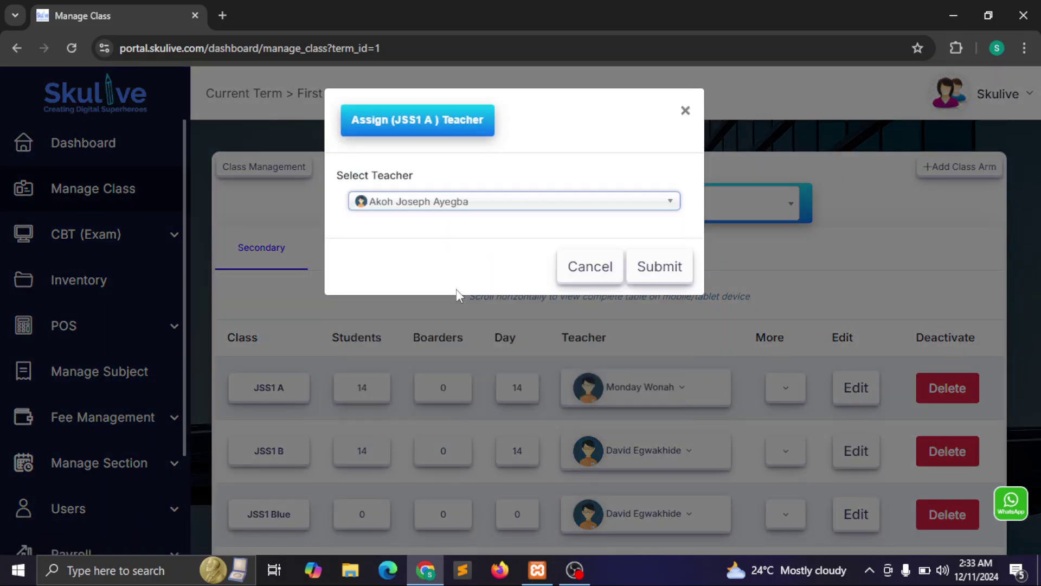
left_click(644, 270)
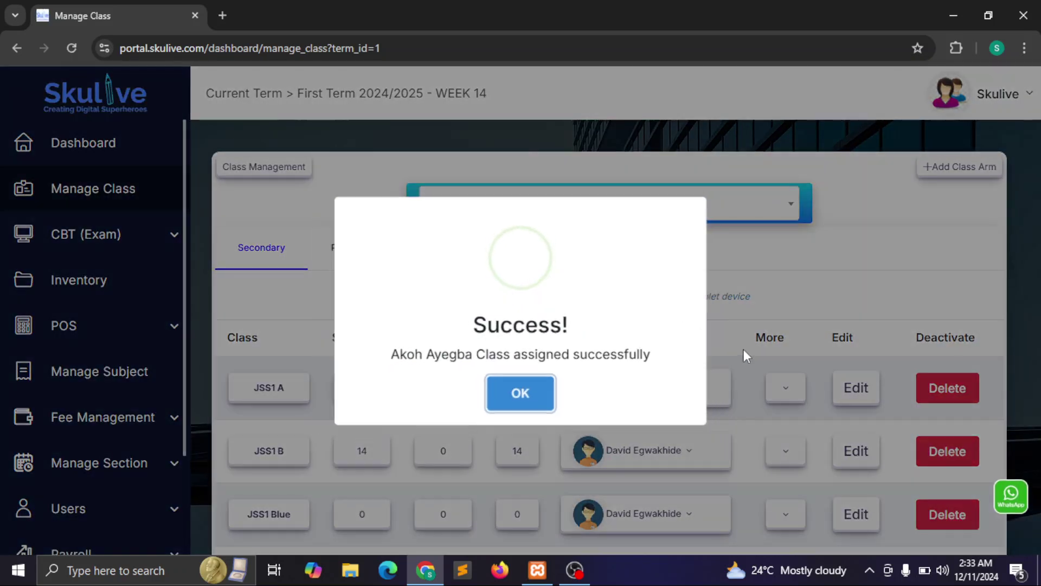
left_click(516, 402)
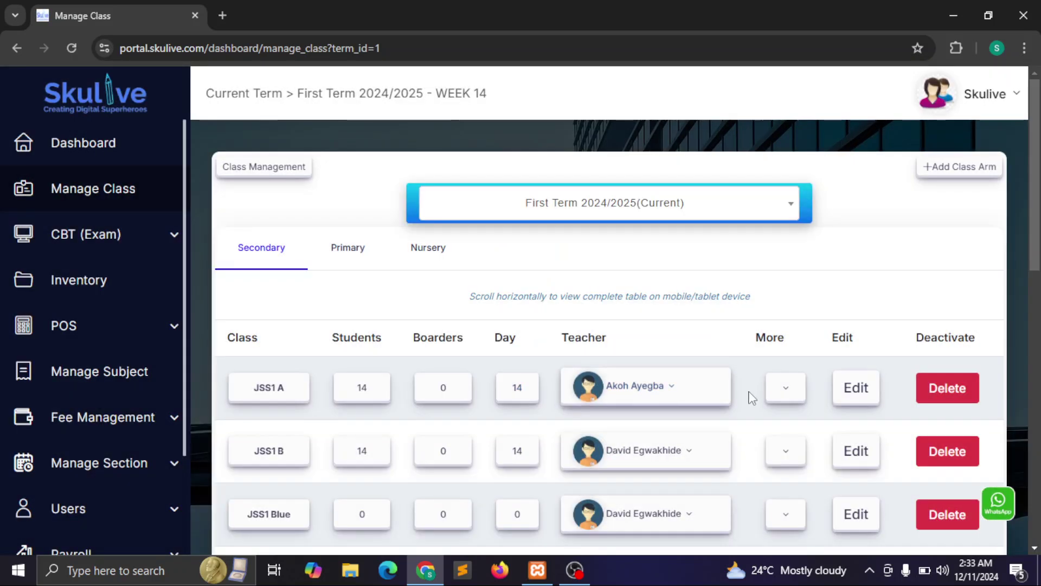
Step: Show all teachers of class JSS1 A, view the first teacher's profile in a new tab, and return to the class list
left_click(791, 396)
left_click(803, 460)
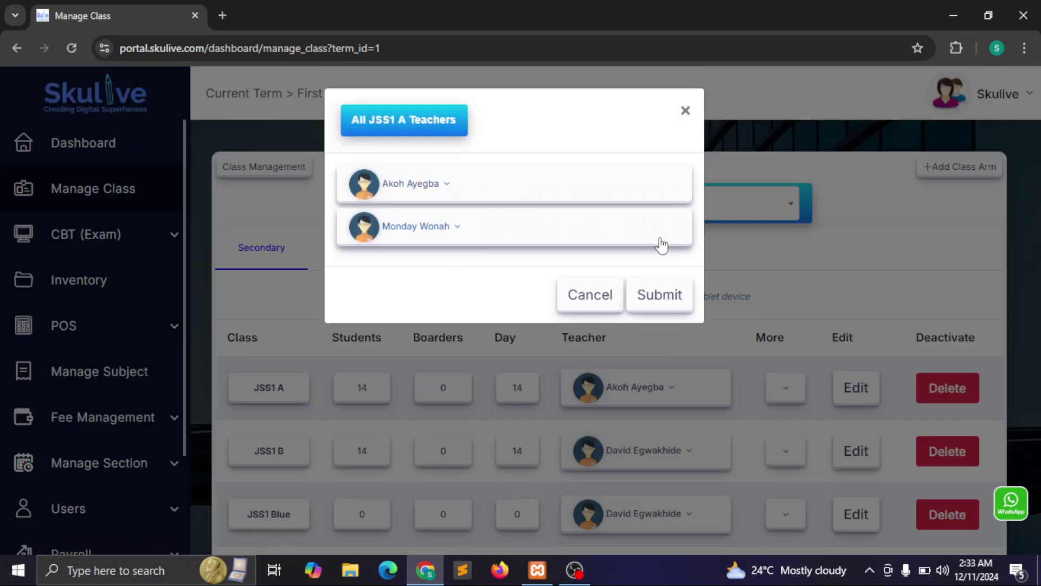
left_click(553, 193)
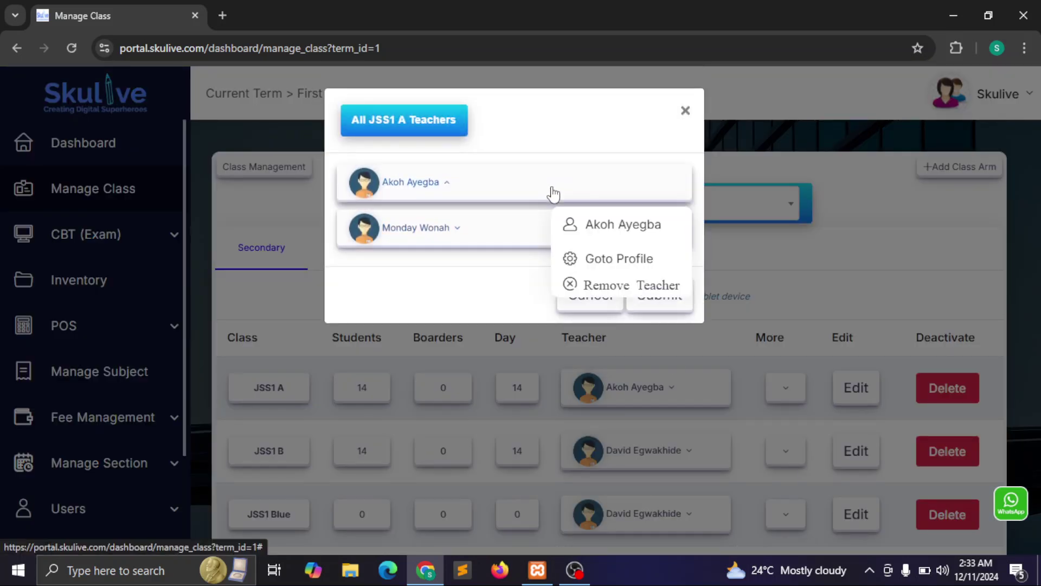
right_click(618, 261)
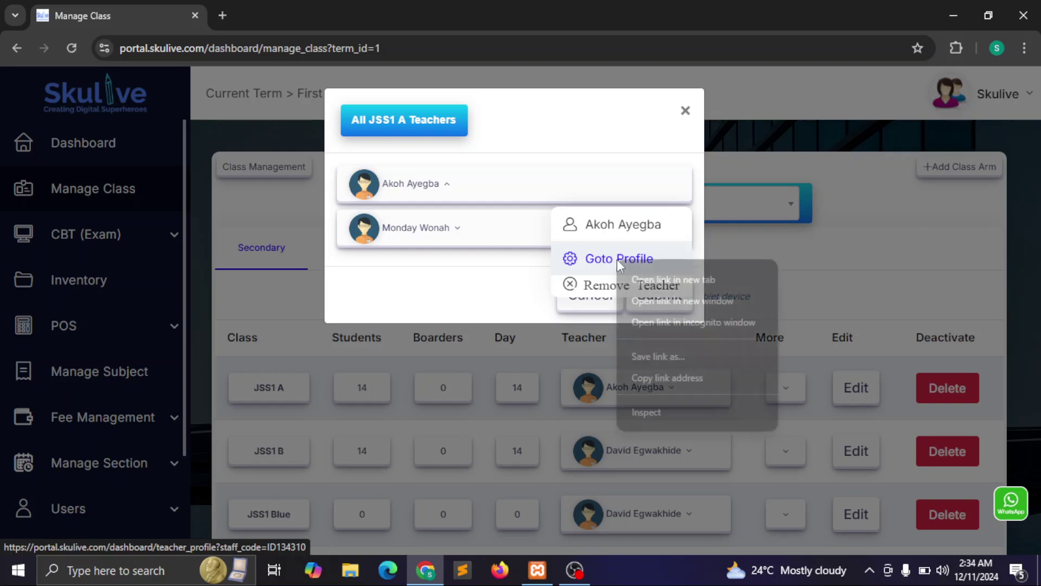
left_click(639, 278)
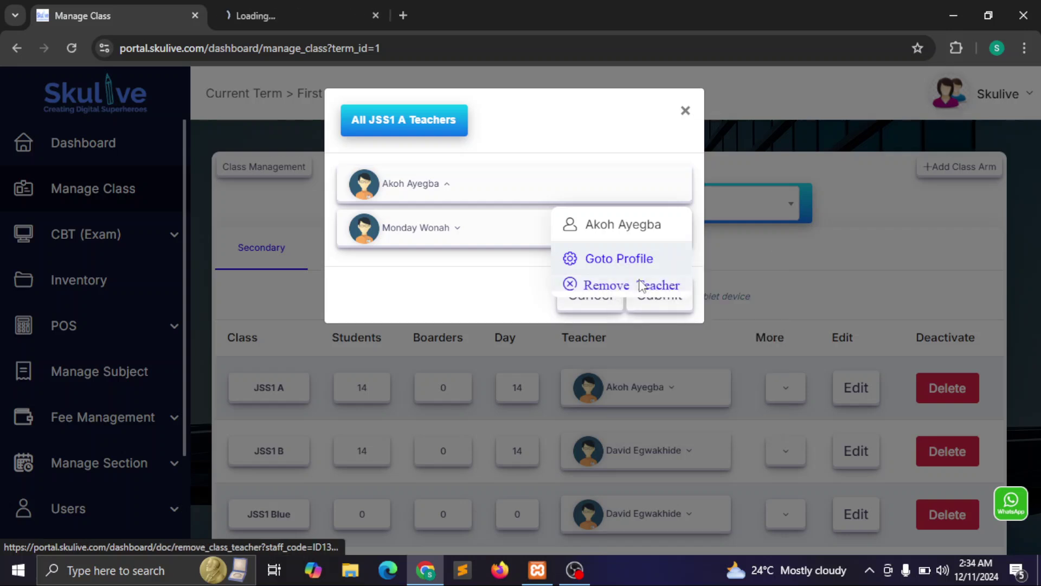
left_click(249, 16)
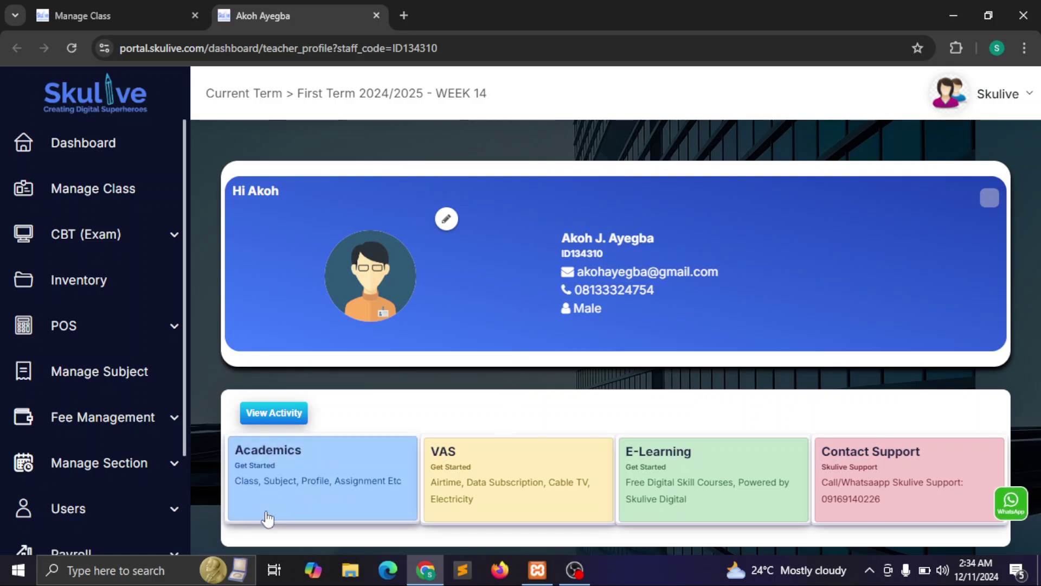
left_click(99, 5)
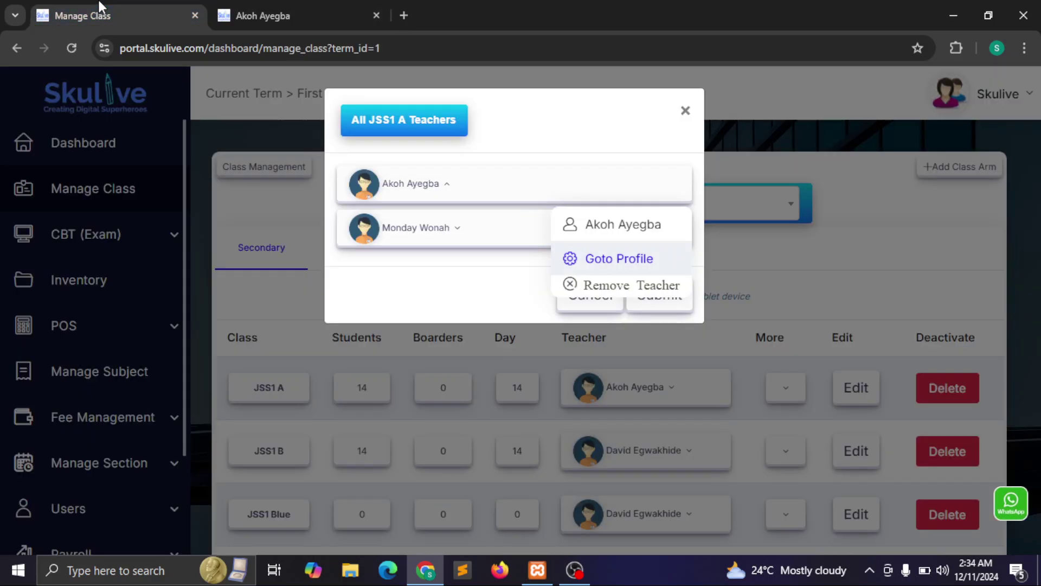
left_click(232, 211)
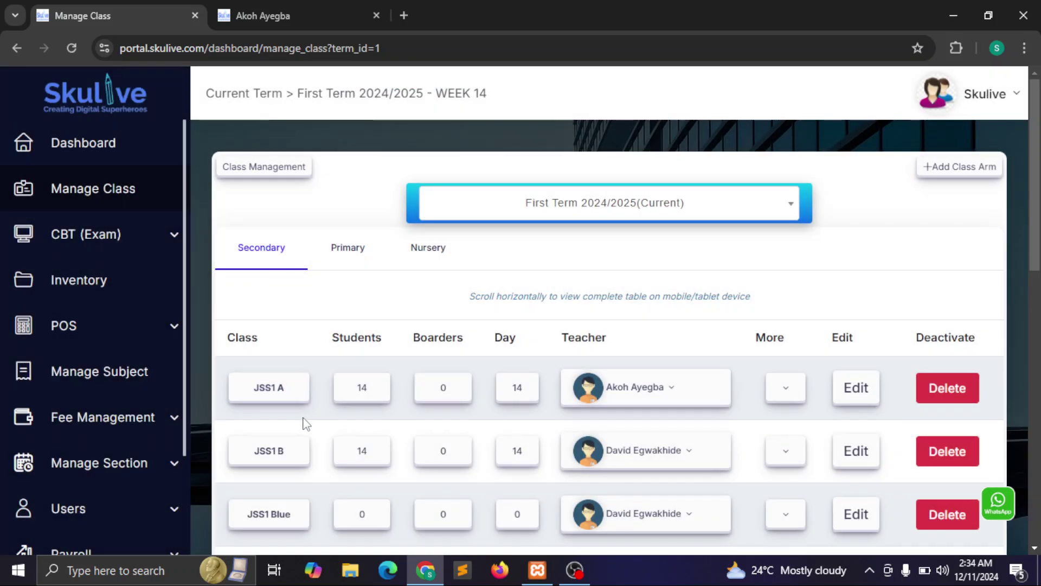
Step: Open the JSS1 A student list for First Term 2024/2025 and view the first student's profile in a new tab
left_click(284, 390)
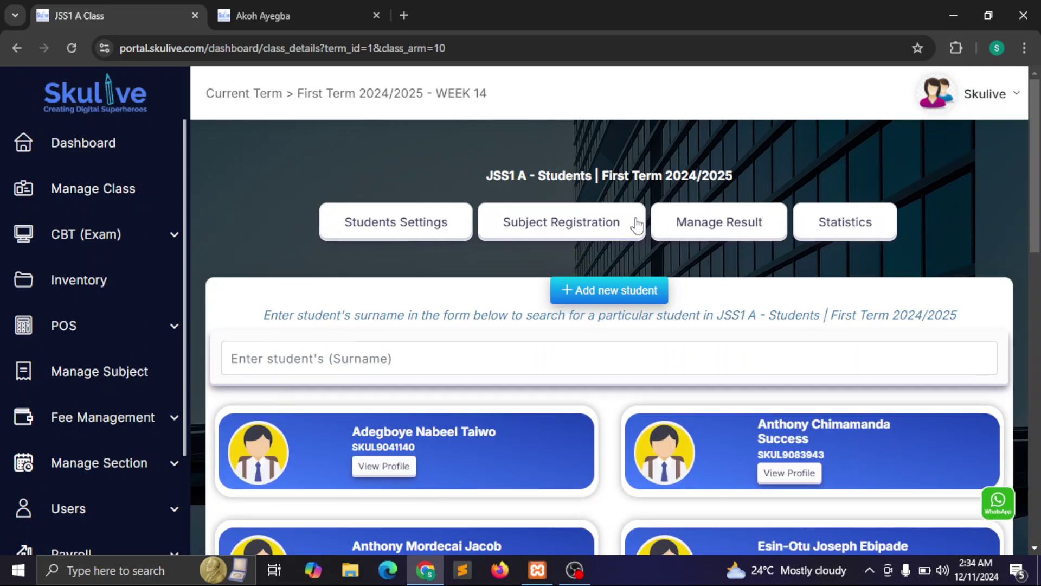
left_click_drag(1032, 218, 990, 195)
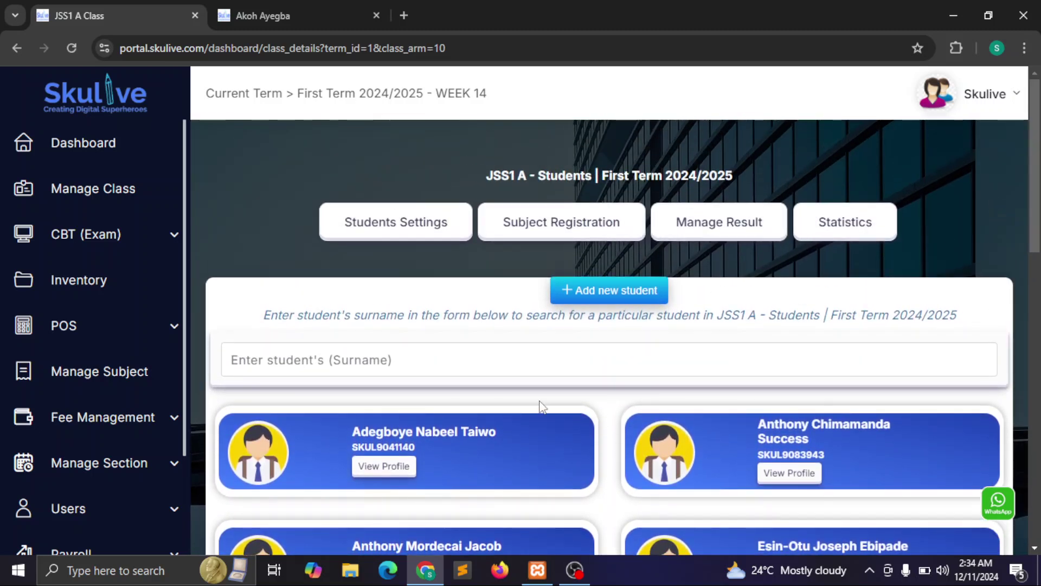
right_click(387, 472)
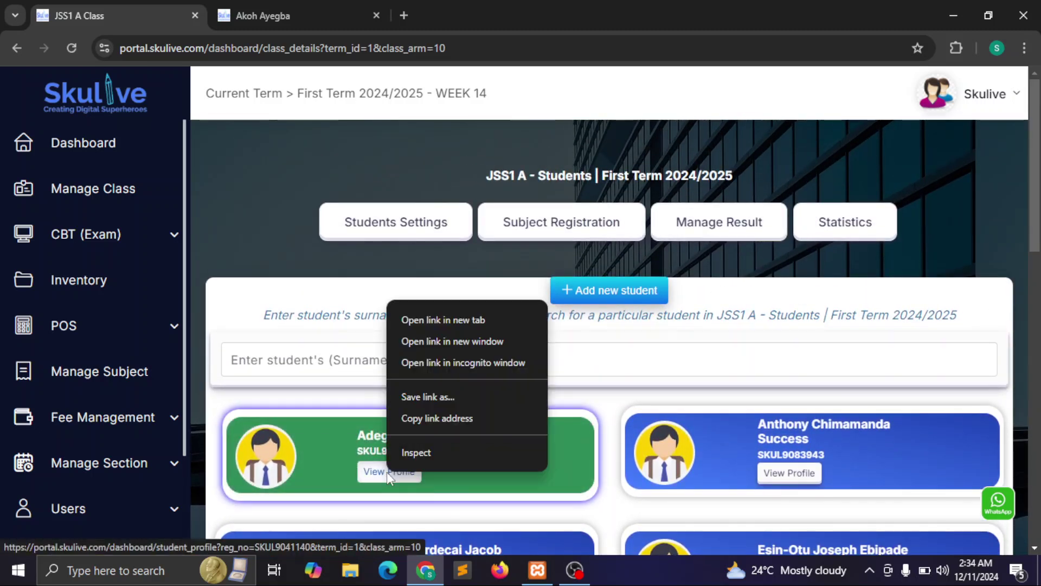
left_click(418, 318)
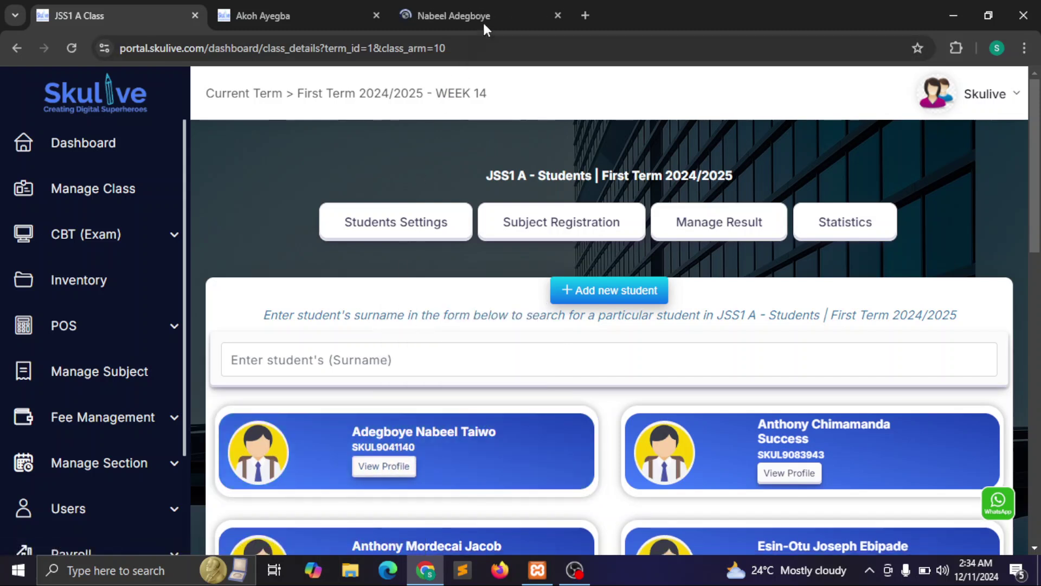
left_click(482, 15)
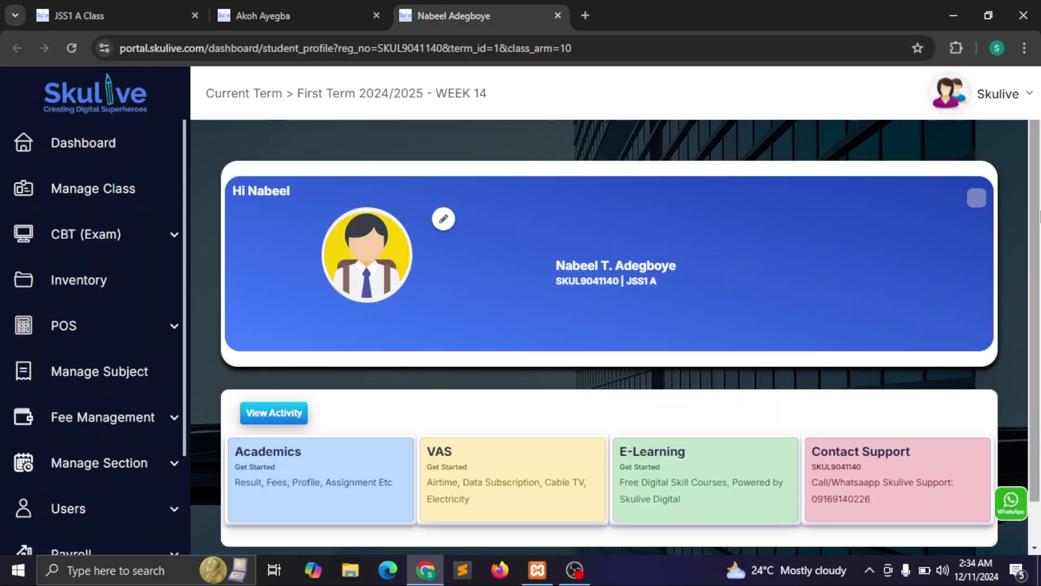
left_click_drag(1040, 214, 1019, 223)
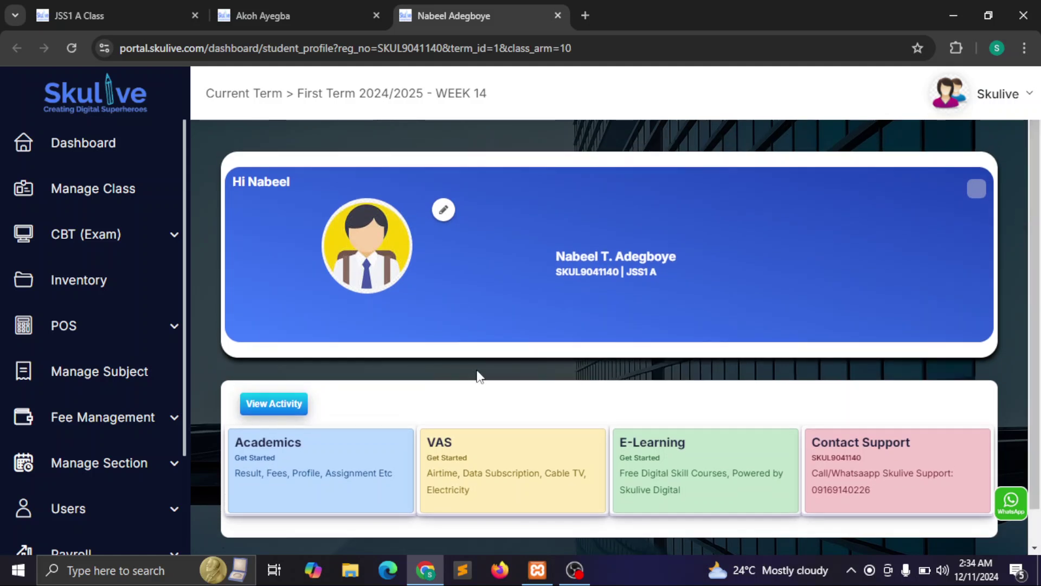
Step: Look through the student's academic record: results, assignments, profile, fees, parent and password sections
left_click(347, 451)
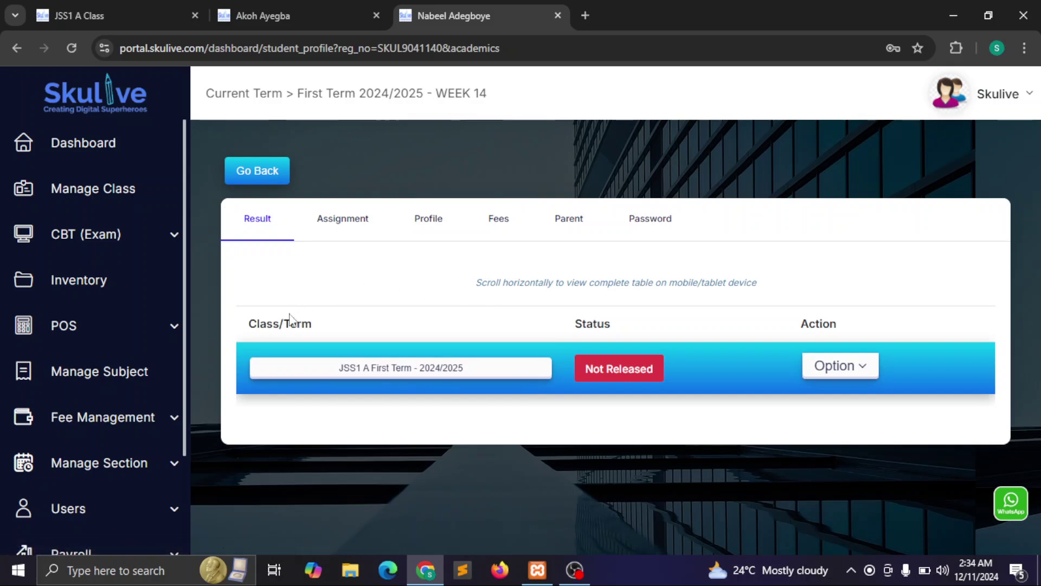
left_click(341, 224)
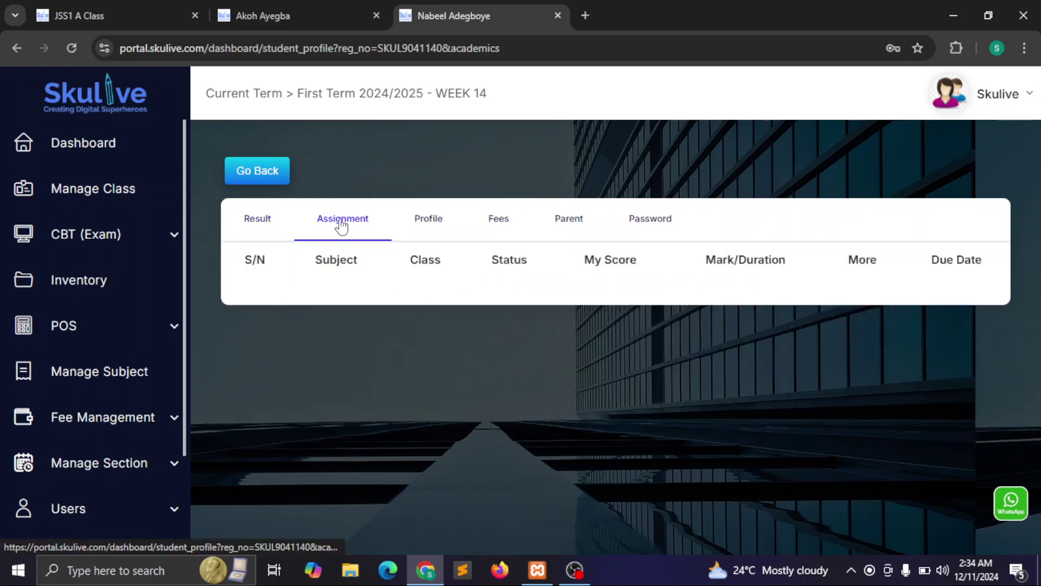
left_click(427, 221)
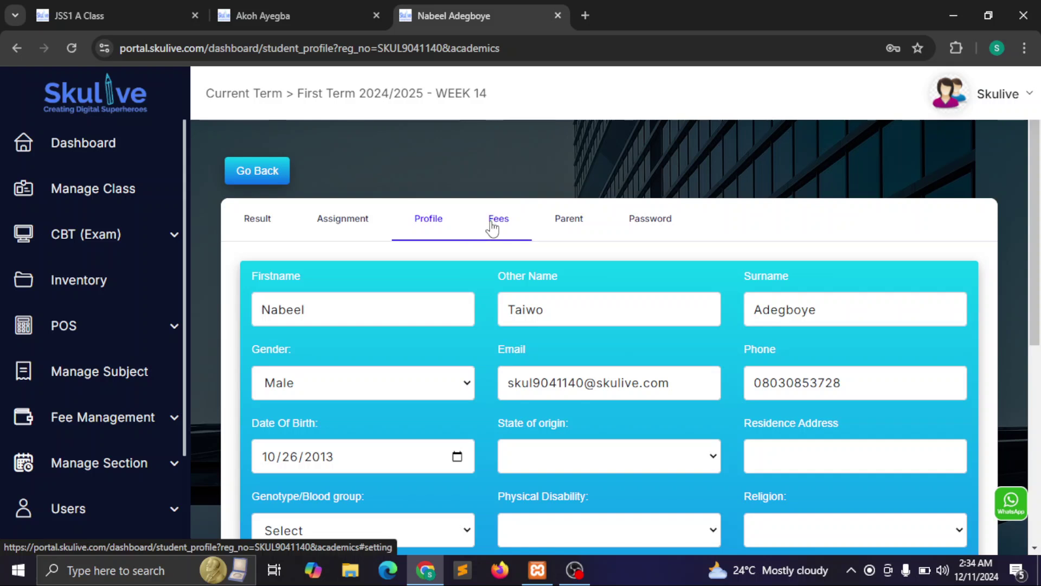
left_click(492, 226)
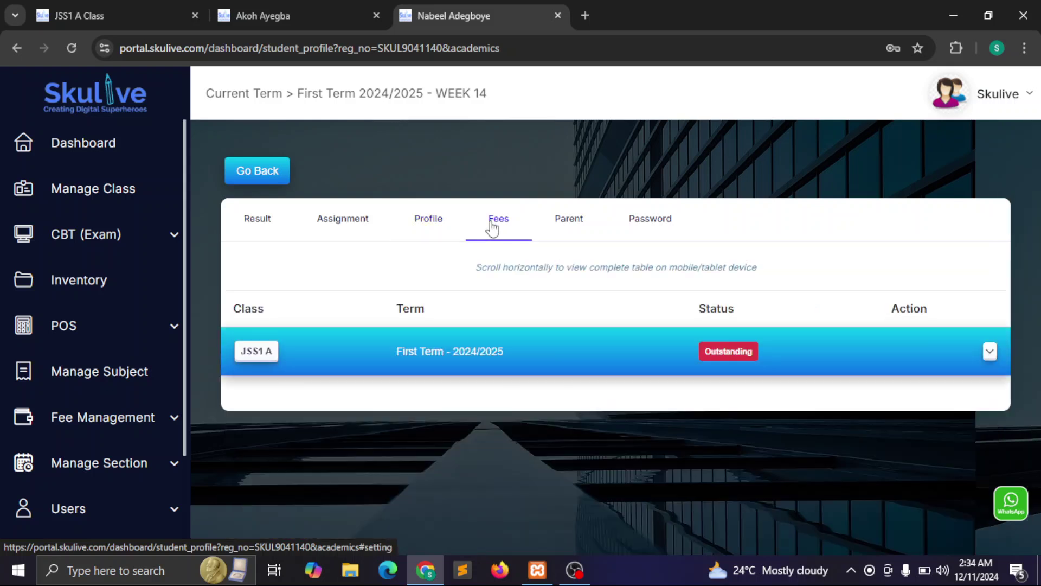
left_click(580, 228)
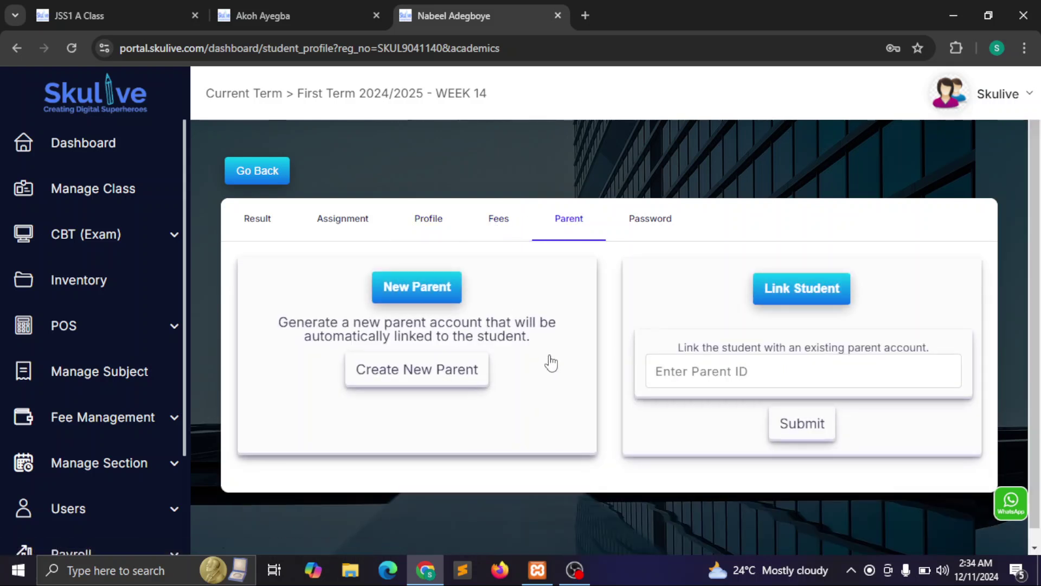
left_click(651, 219)
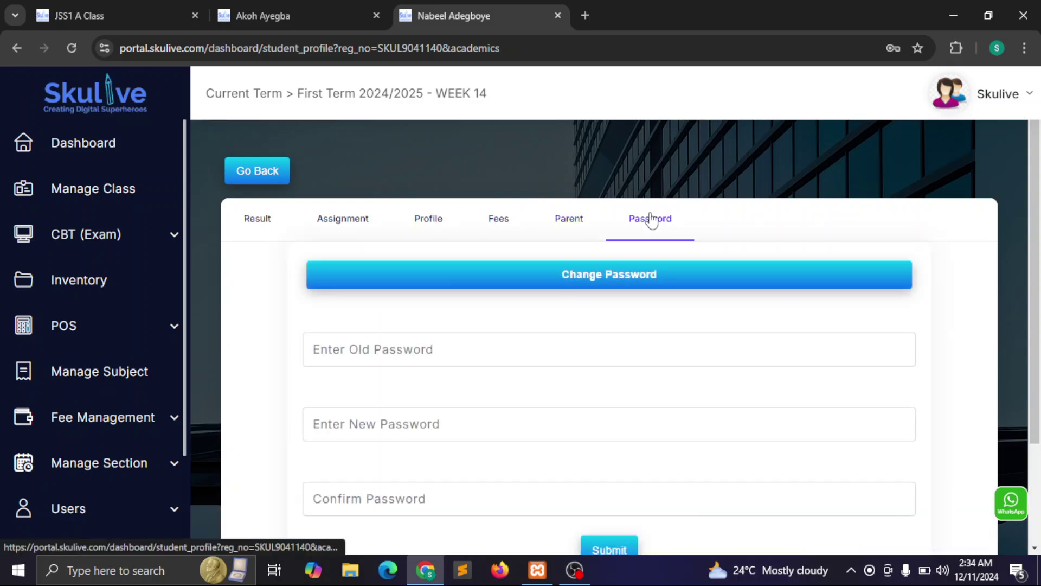
left_click(261, 224)
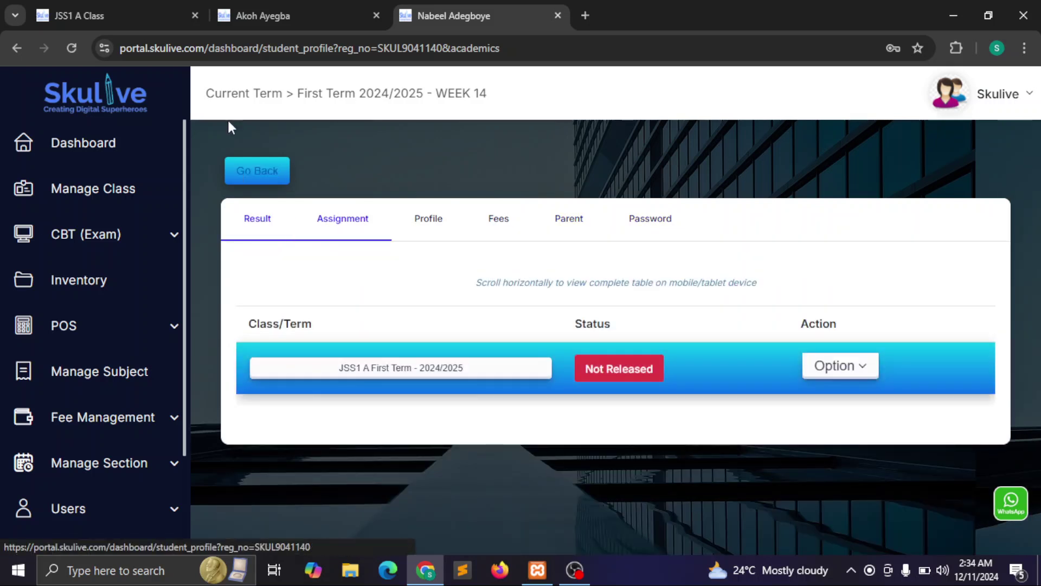
Step: Return to the JSS1 A class page and examine the form for registering a single new student
left_click(148, 6)
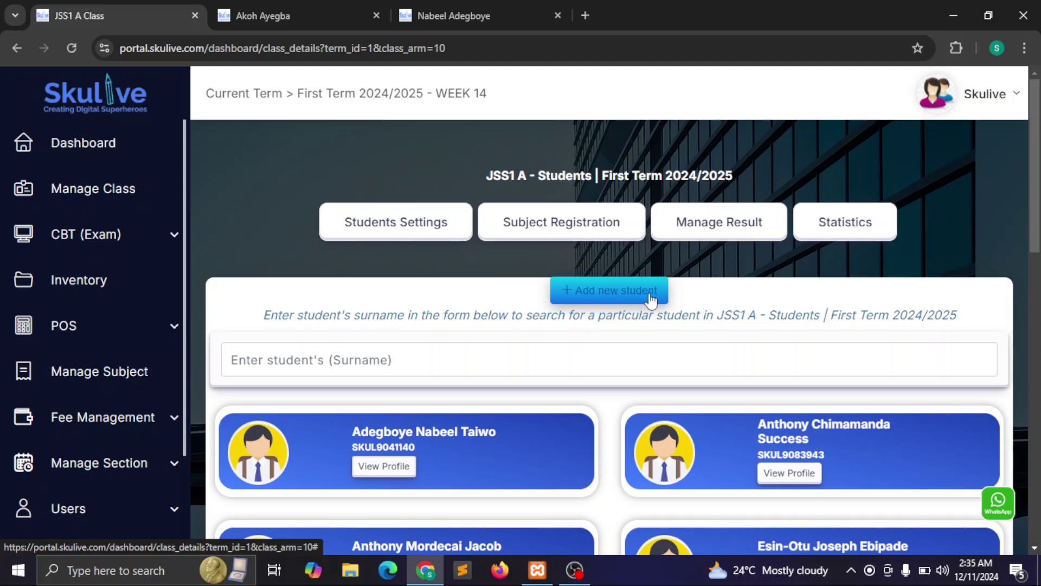
left_click(630, 299)
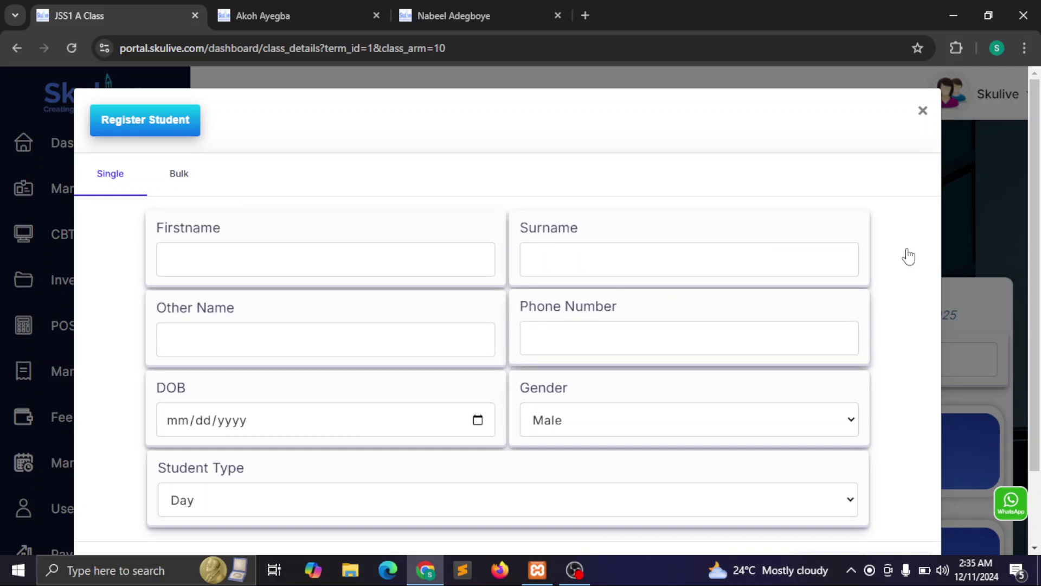
scroll(1036, 249, "down", 1)
left_click_drag(1034, 245, 1033, 238)
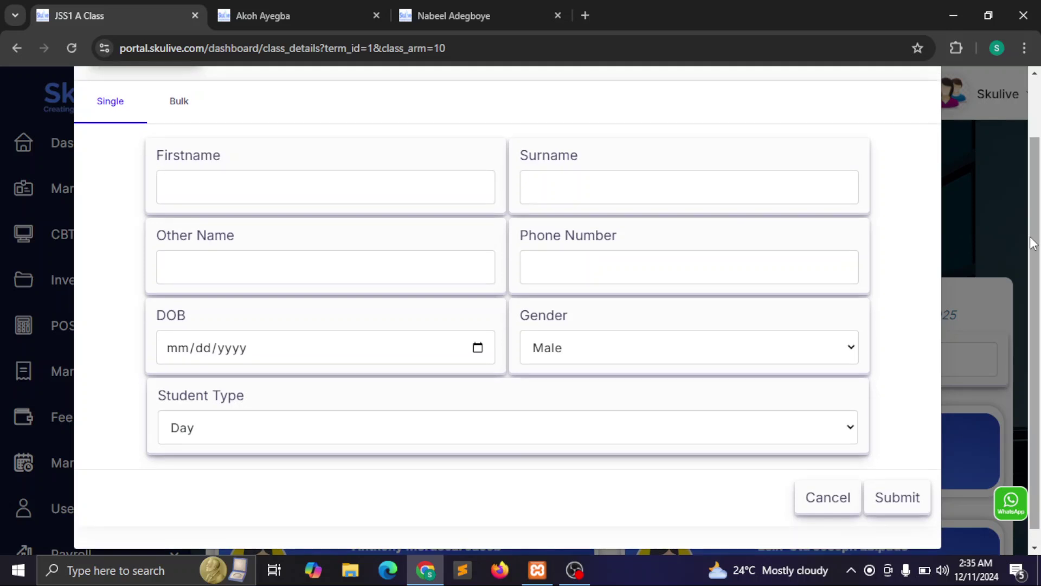
scroll(1025, 302, "up", 2)
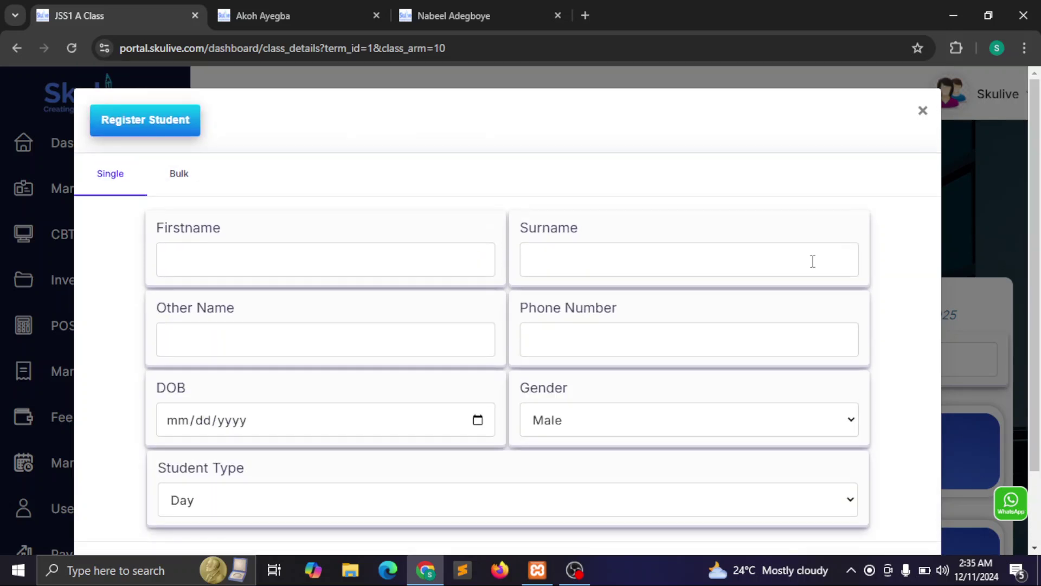
Step: Switch to bulk student registration and add four more student entry rows
left_click(190, 186)
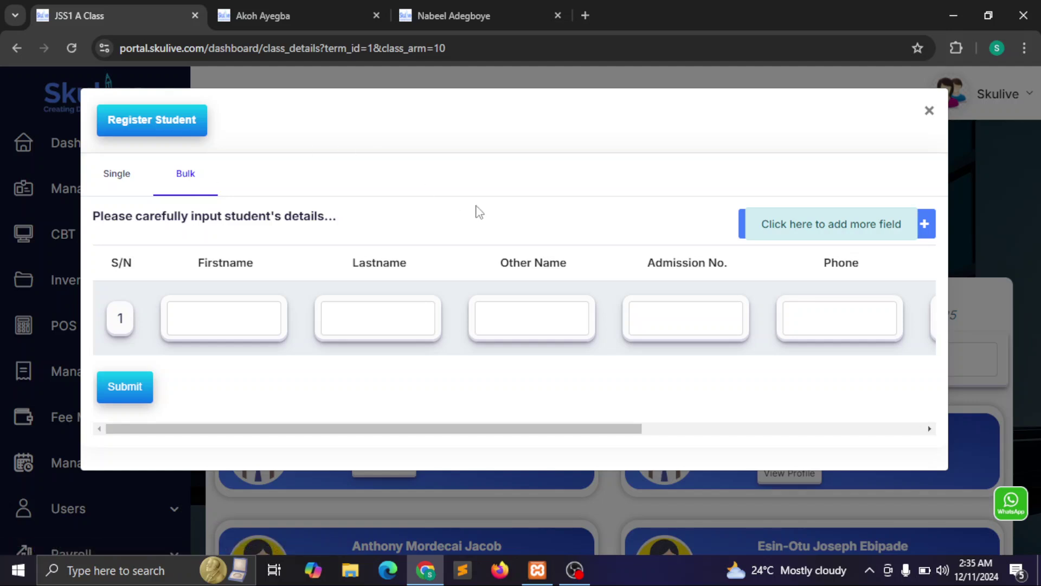
left_click(819, 234)
left_click(819, 234)
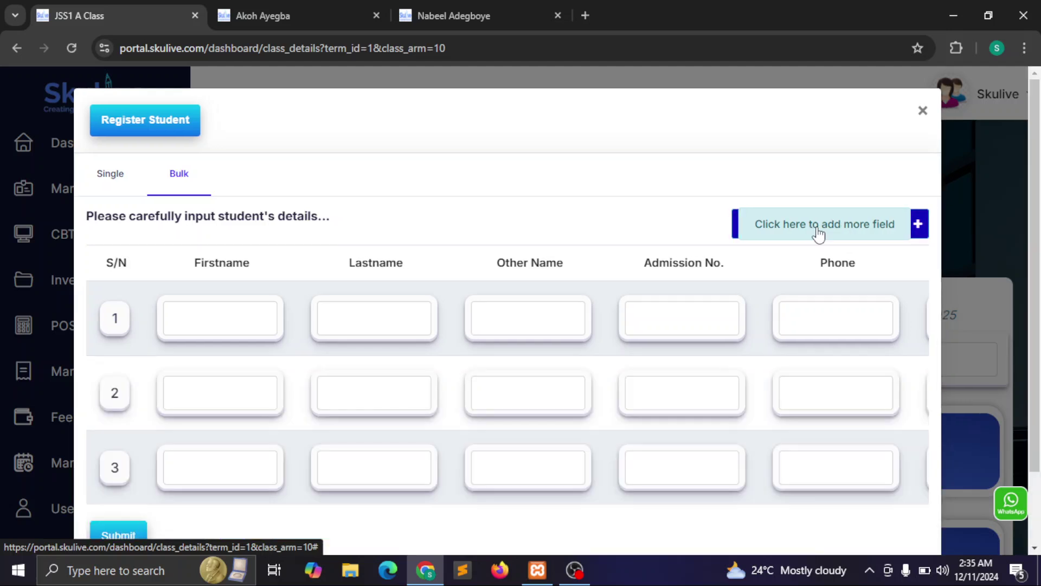
left_click(819, 235)
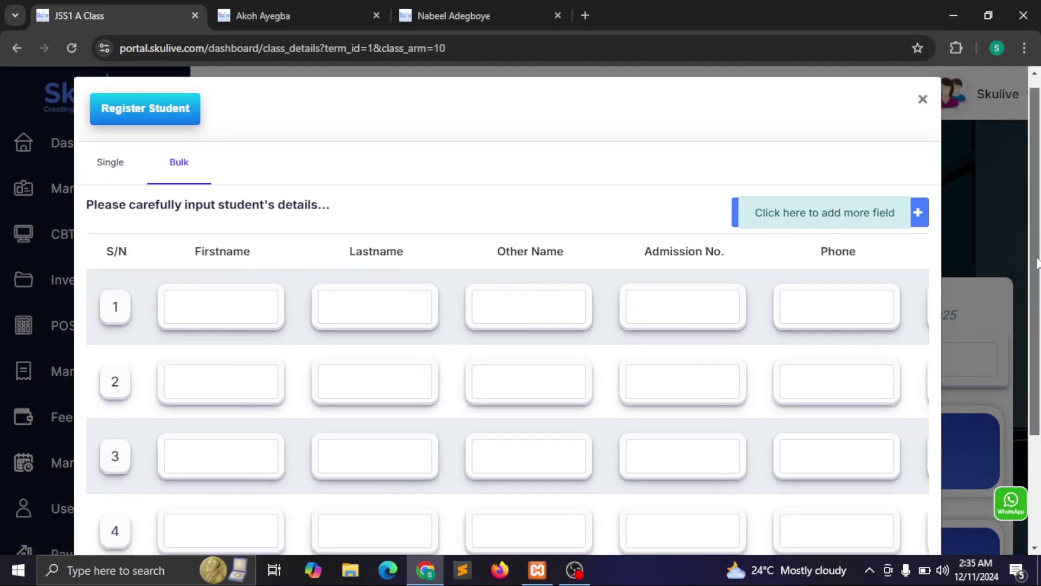
scroll(1033, 282, "down", 1)
left_click_drag(1033, 282, 1025, 311)
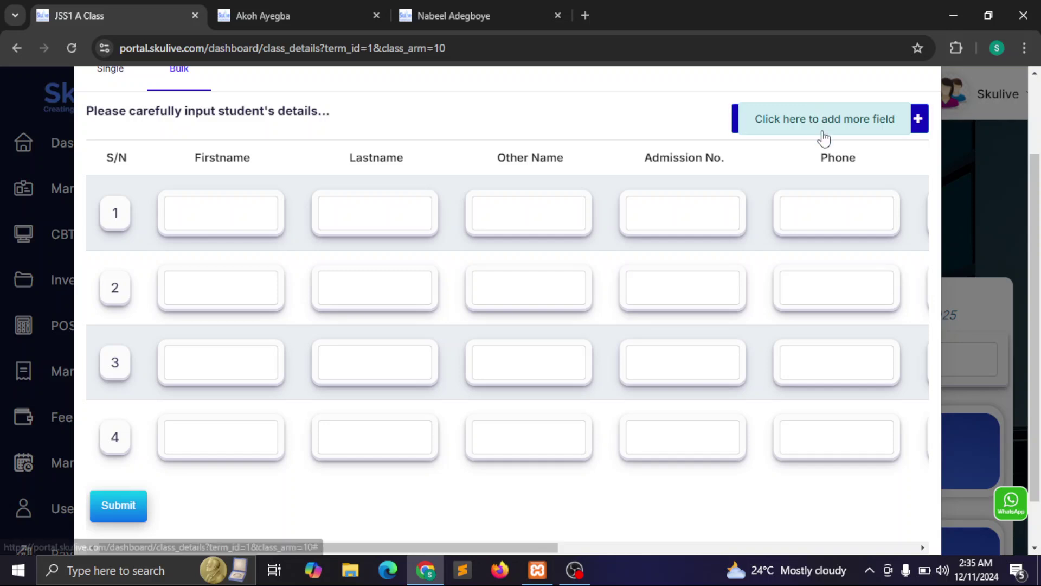
left_click(823, 135)
left_click_drag(1025, 159, 1026, 256)
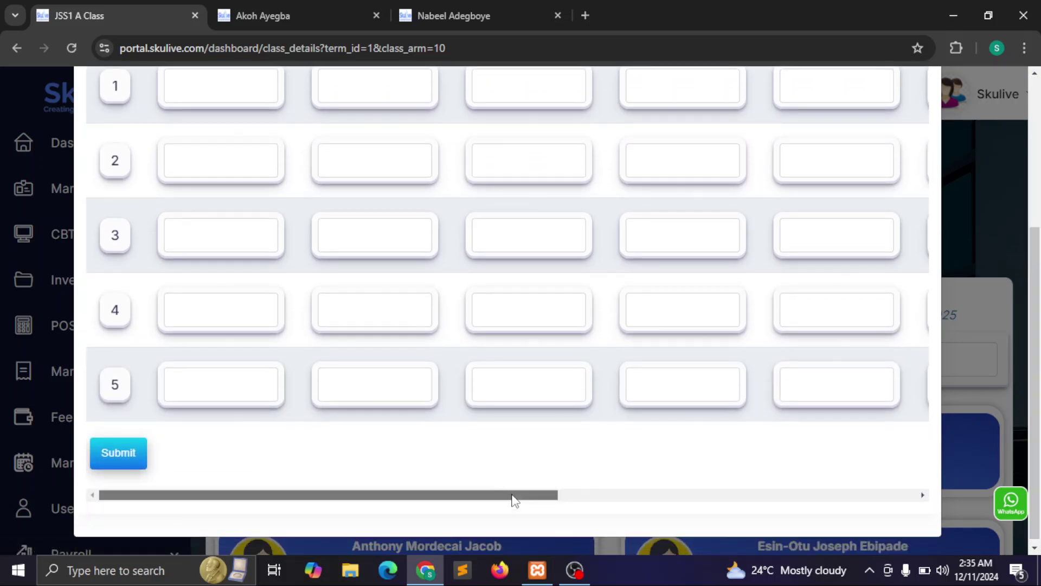
Step: Remove the last three student rows from the bulk registration form and close it without submitting
left_click_drag(513, 495, 902, 494)
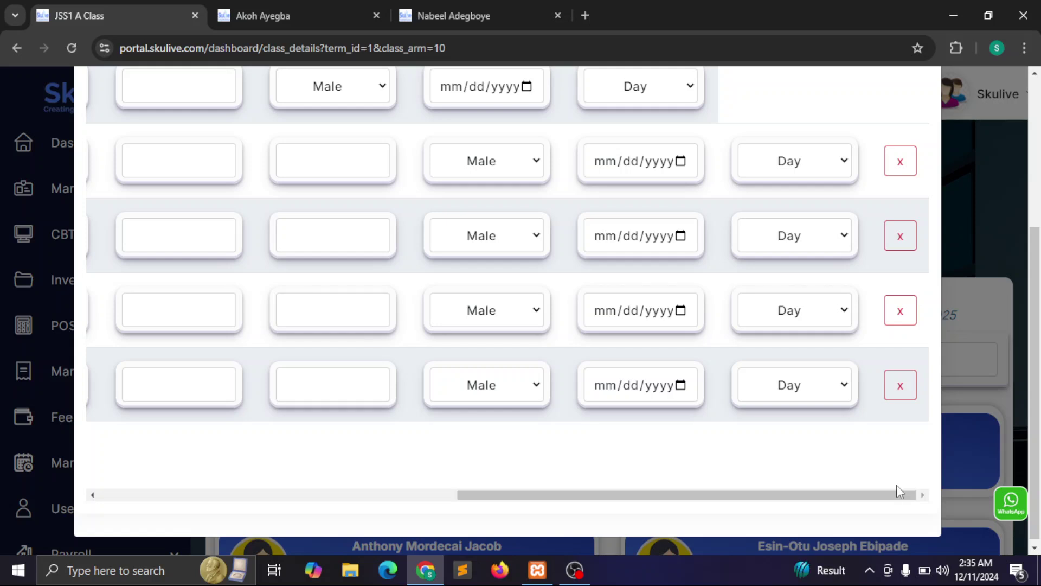
left_click(901, 384)
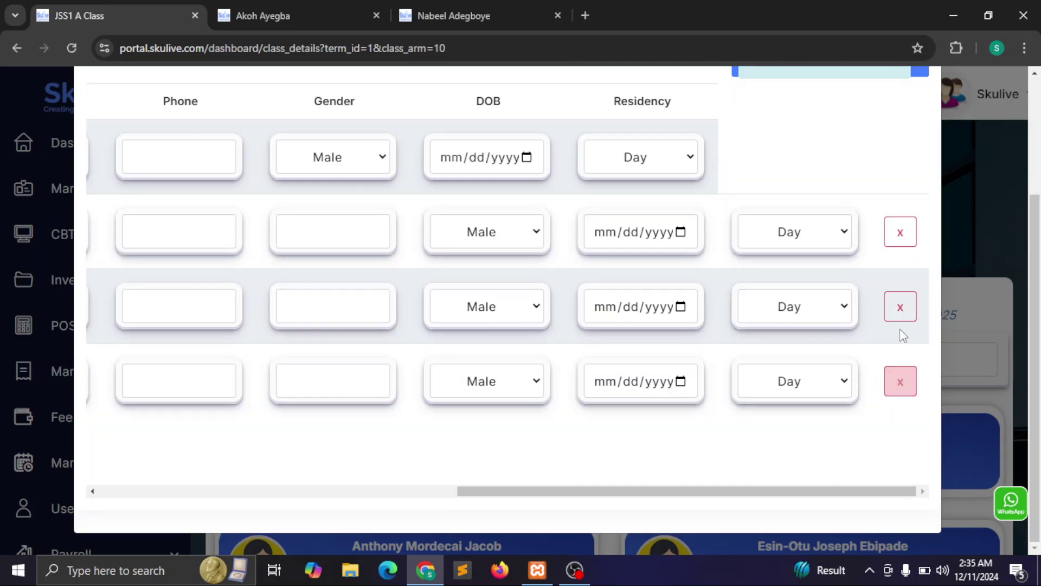
left_click(906, 380)
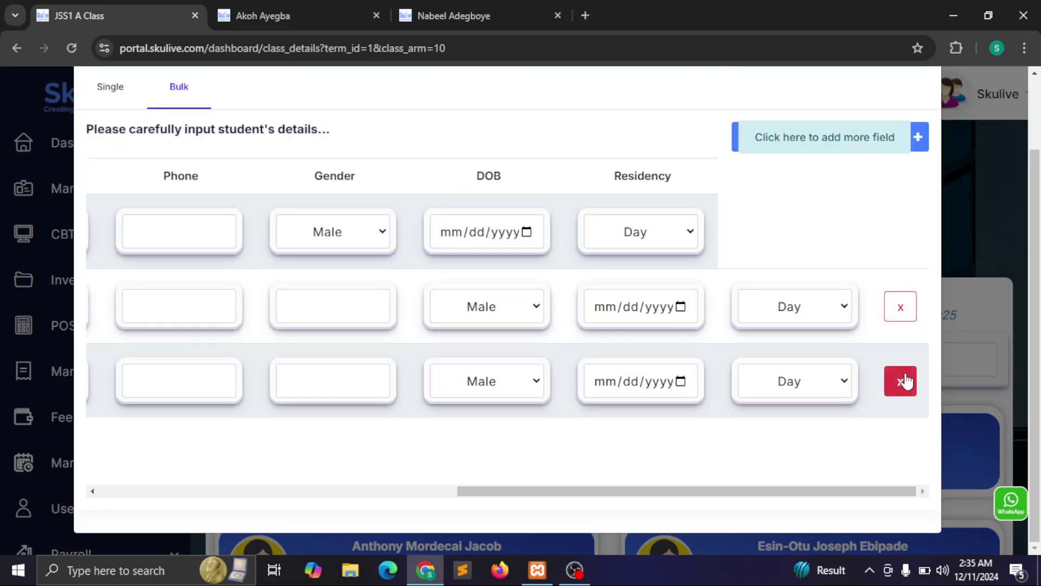
left_click(906, 381)
left_click_drag(802, 489, 219, 437)
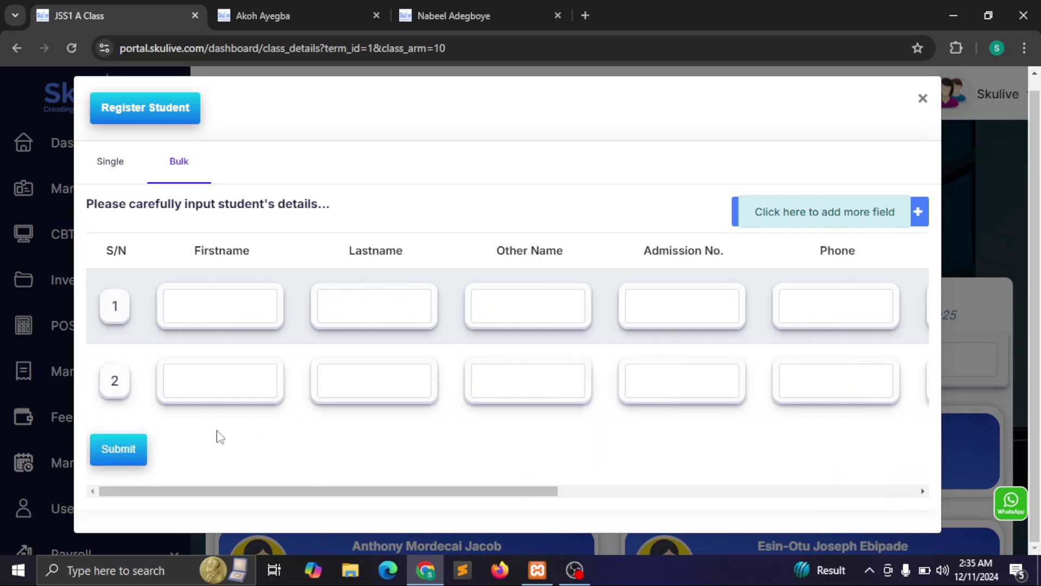
left_click(922, 99)
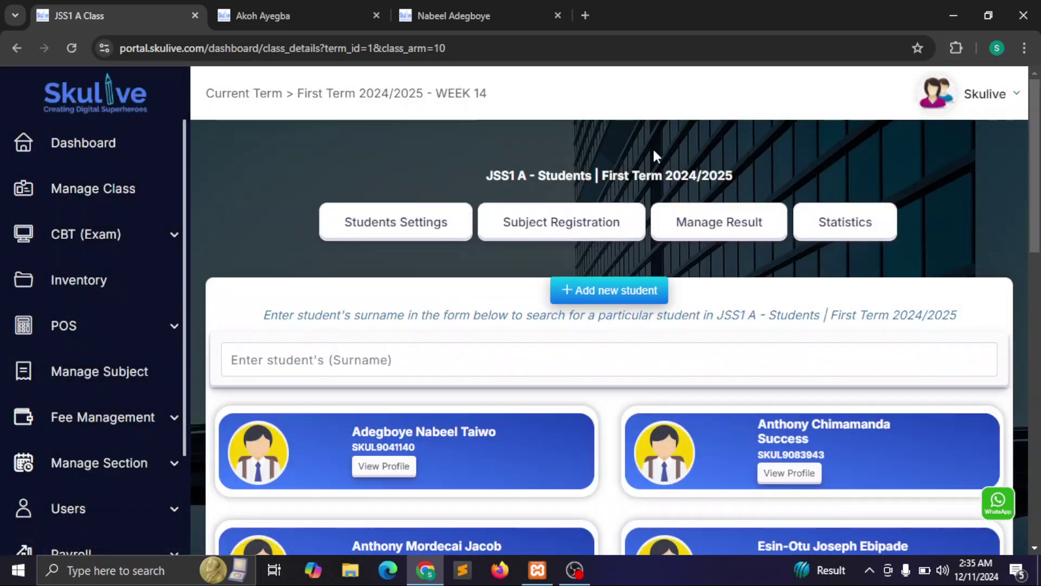
Step: Open the bulk update page for JSS1 A students and submit the student details
left_click(398, 232)
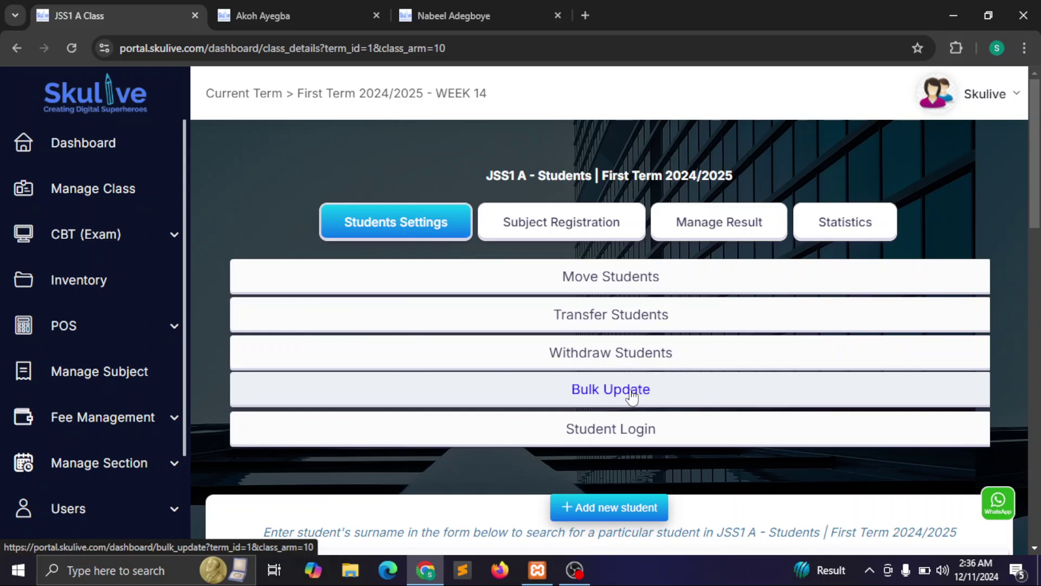
left_click(631, 396)
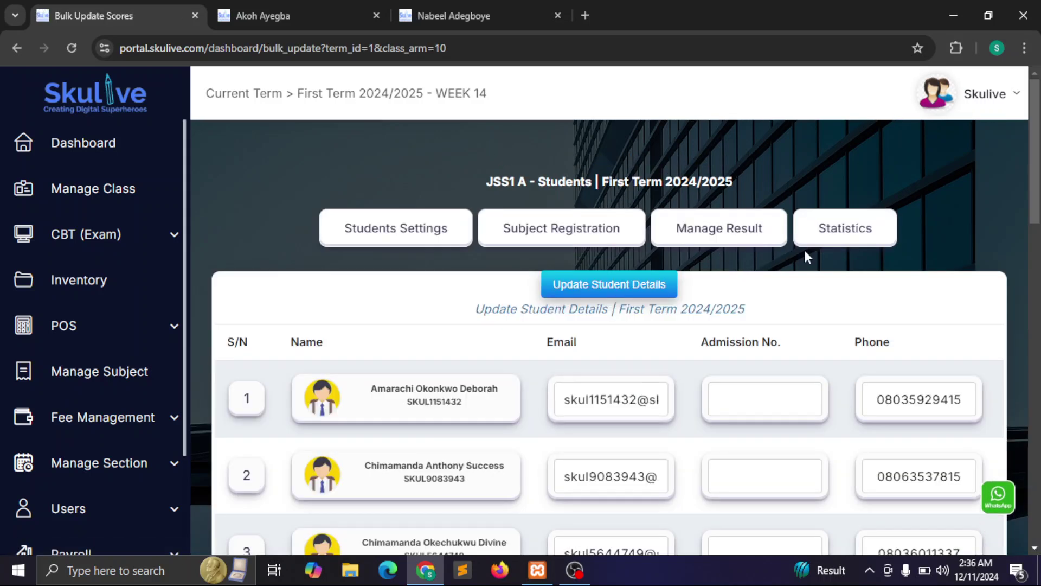
scroll(1007, 345, "down", 8)
scroll(1007, 344, "down", 10)
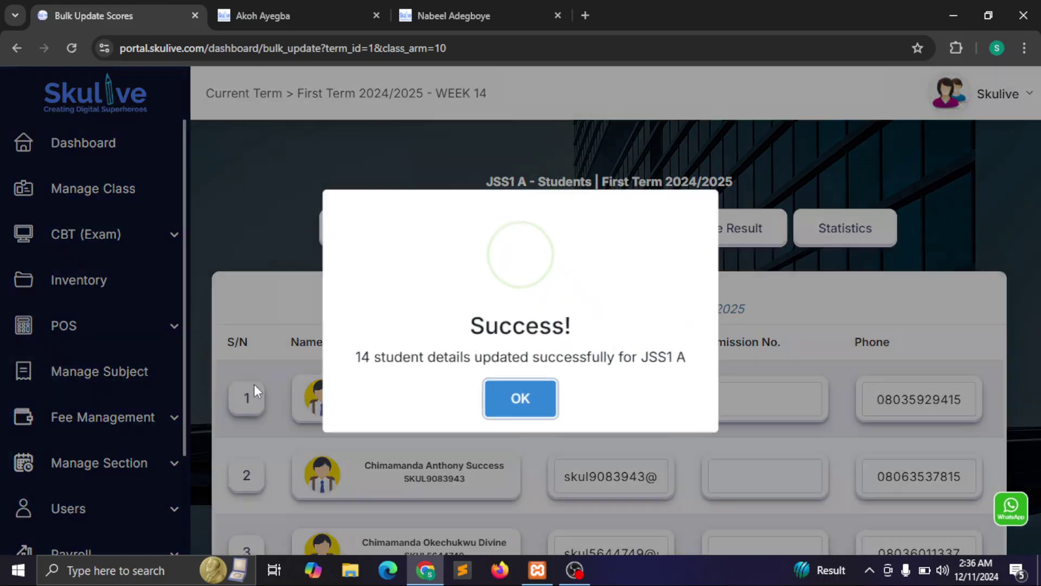
left_click(521, 397)
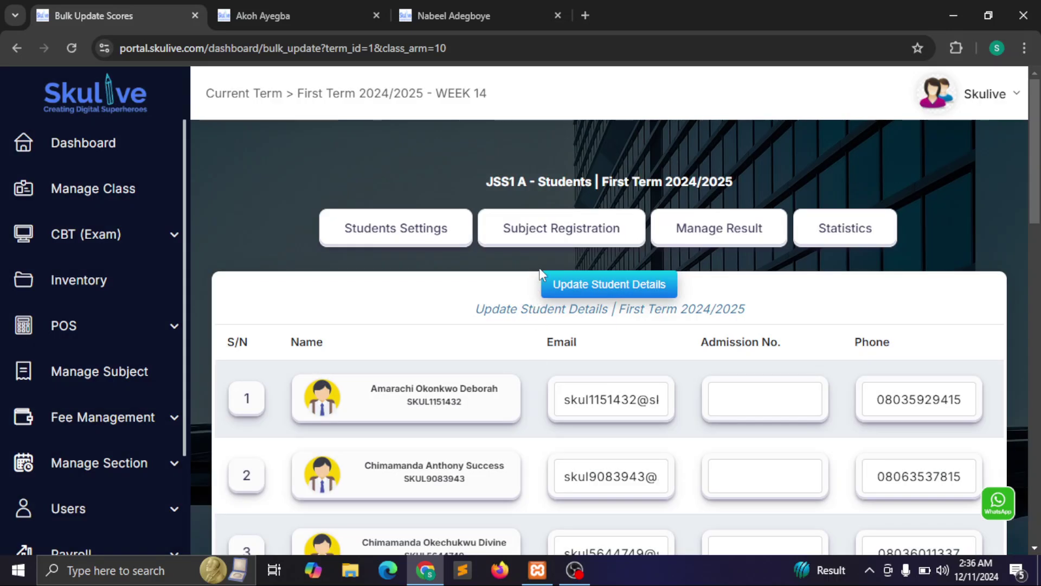
Step: Open elective subject registration for JSS1 A and choose Christian Religious Studies as the subject
left_click(536, 221)
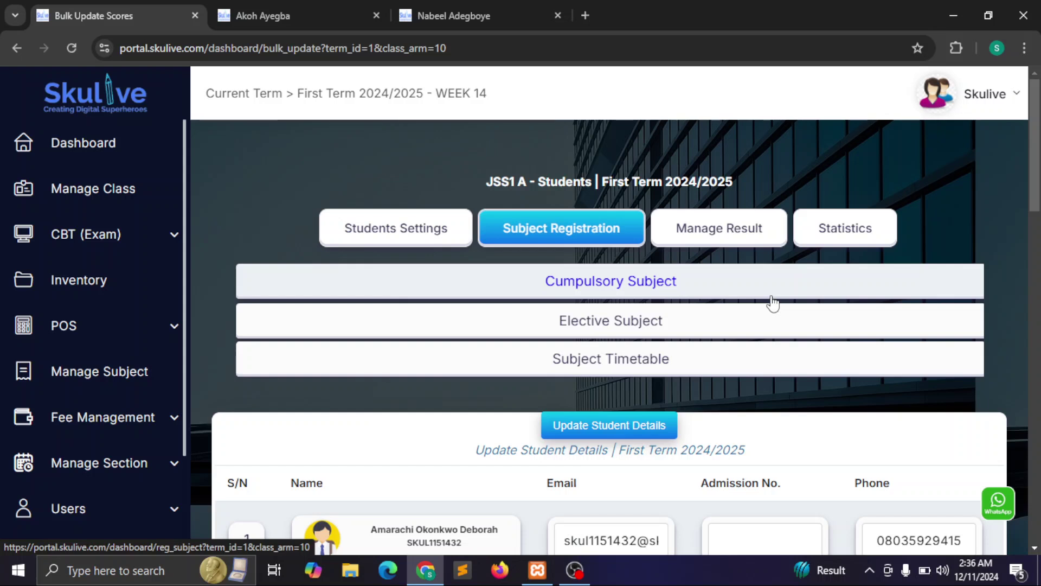
left_click(638, 321)
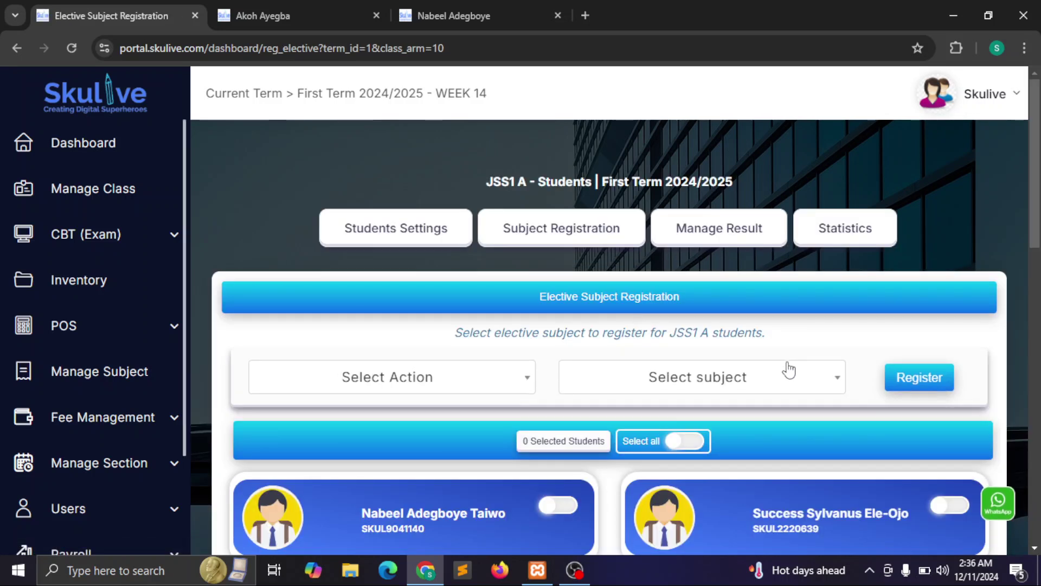
left_click(708, 375)
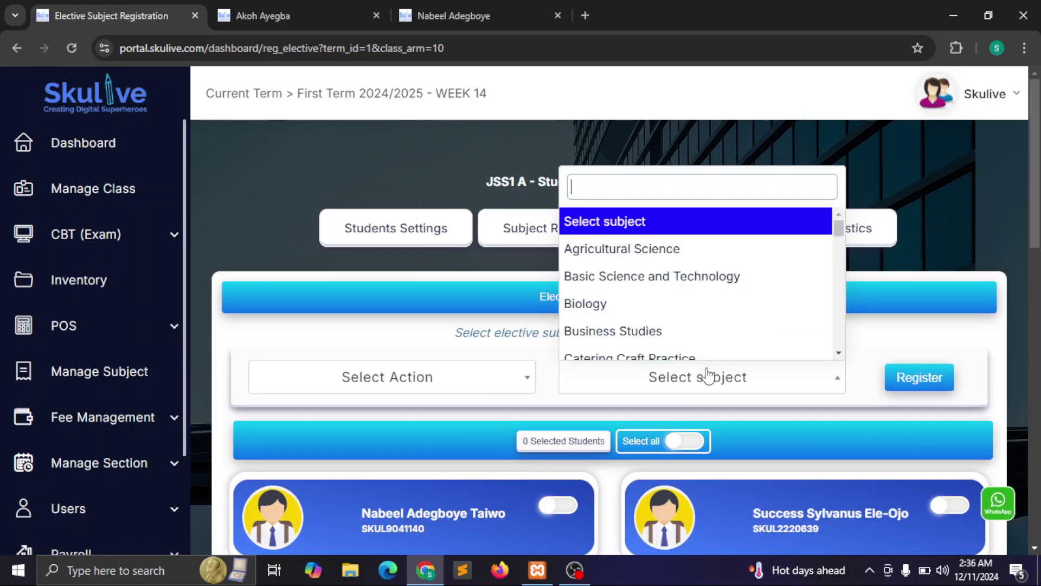
type("is")
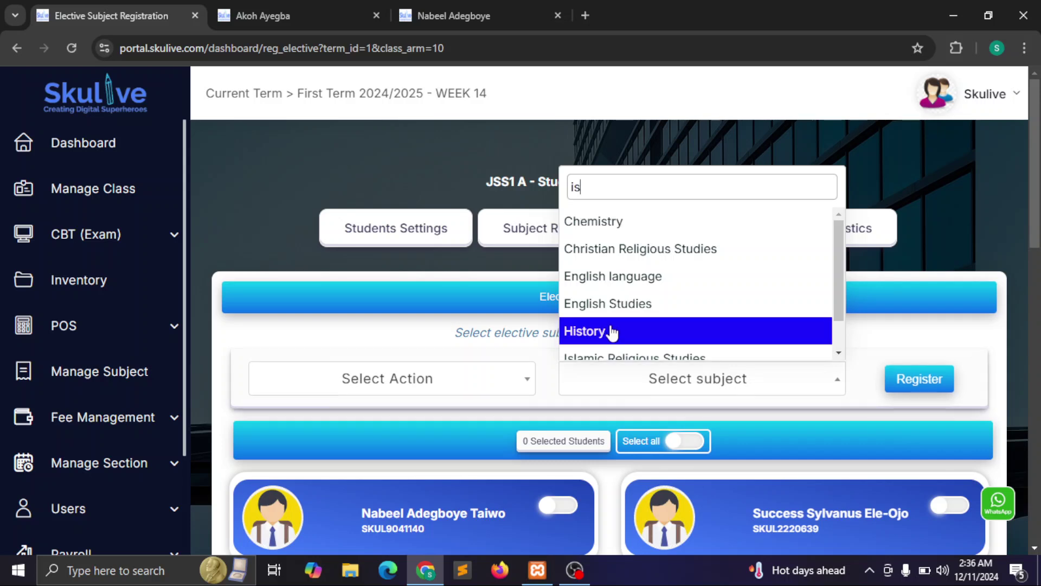
left_click(636, 249)
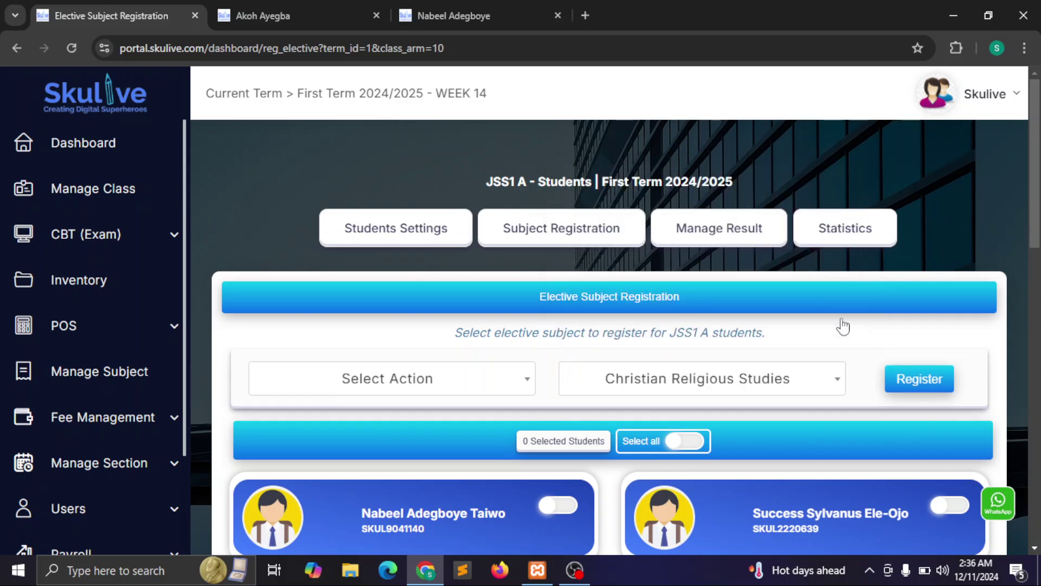
Step: Select the second and fourth listed students and set the action to Register Elective
scroll(1037, 201, "down", 5)
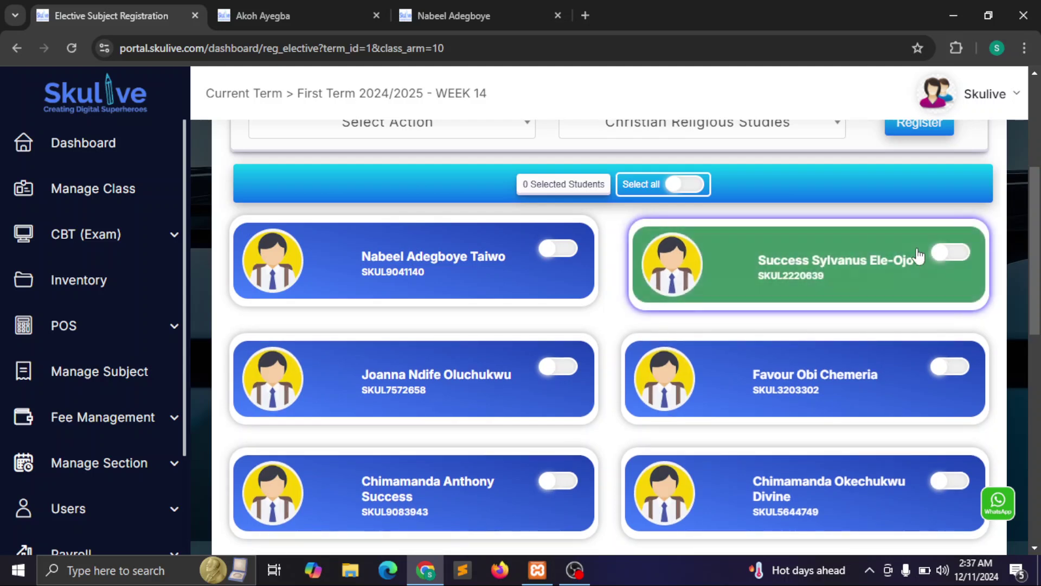
left_click(949, 253)
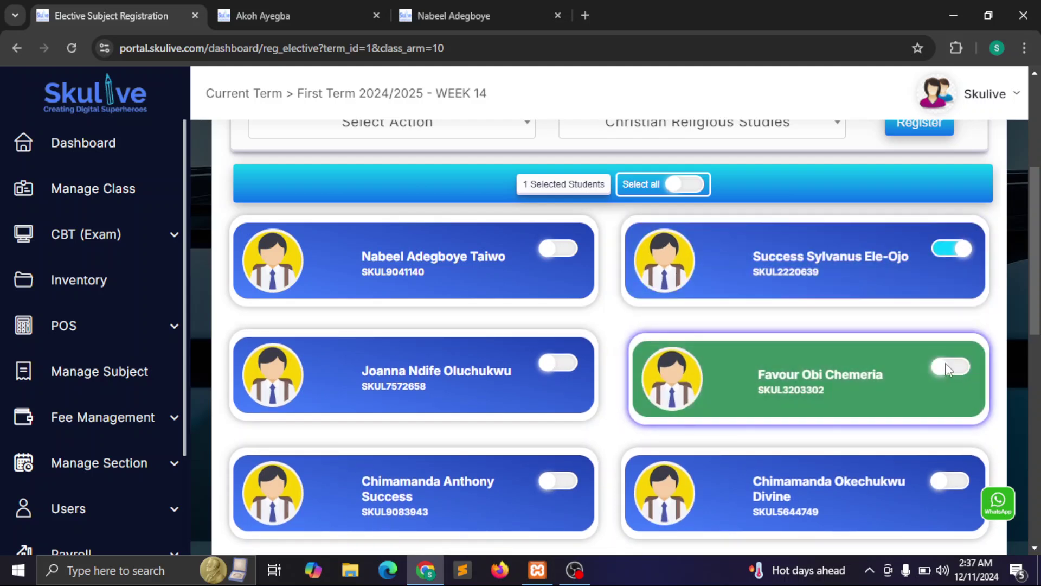
left_click(950, 364)
scroll(1023, 221, "up", 3)
scroll(1024, 222, "down", 1)
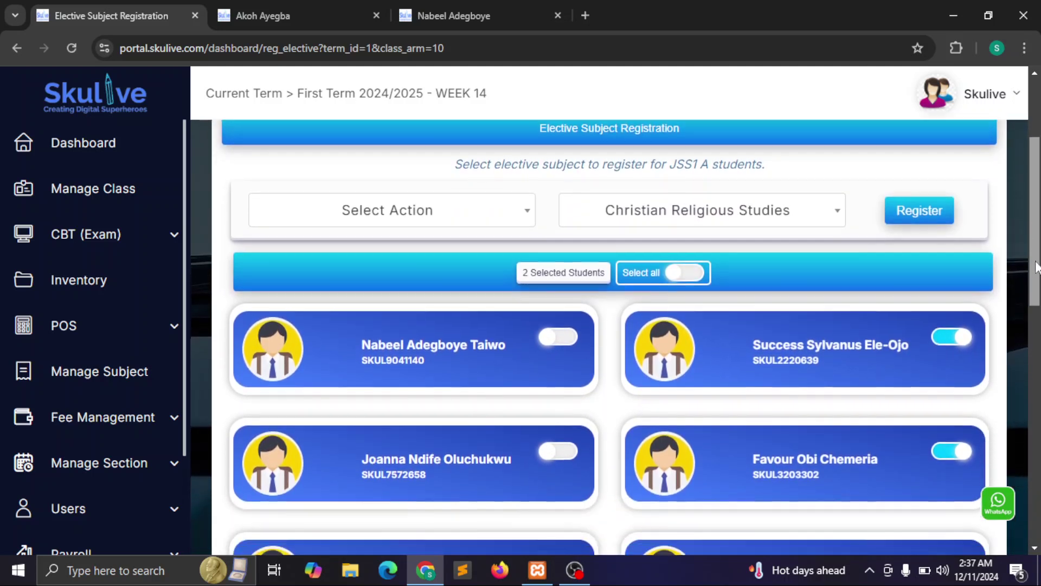
scroll(1023, 221, "down", 3)
scroll(1024, 222, "up", 5)
scroll(1023, 221, "up", 1)
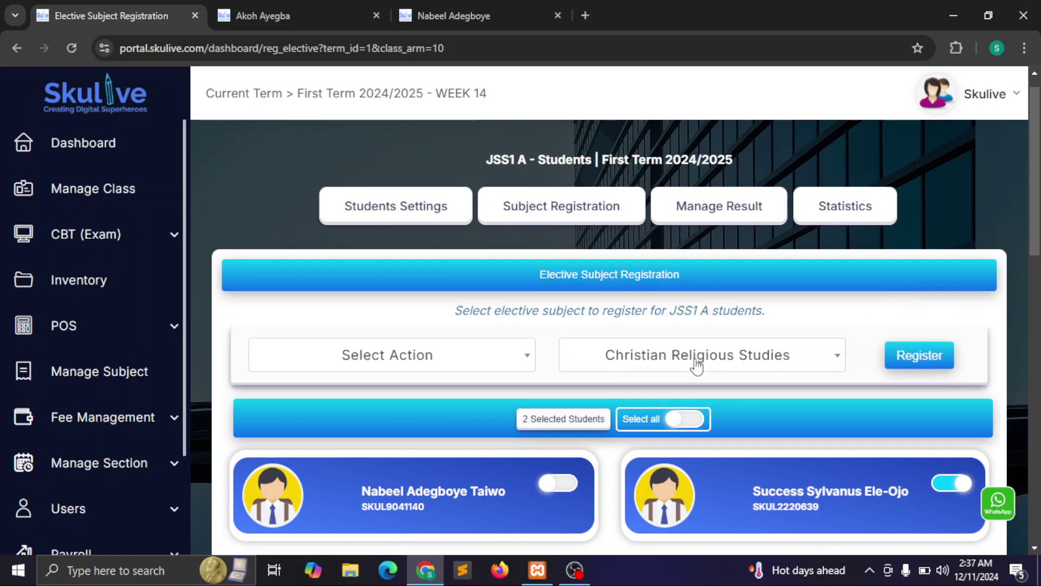
left_click(500, 375)
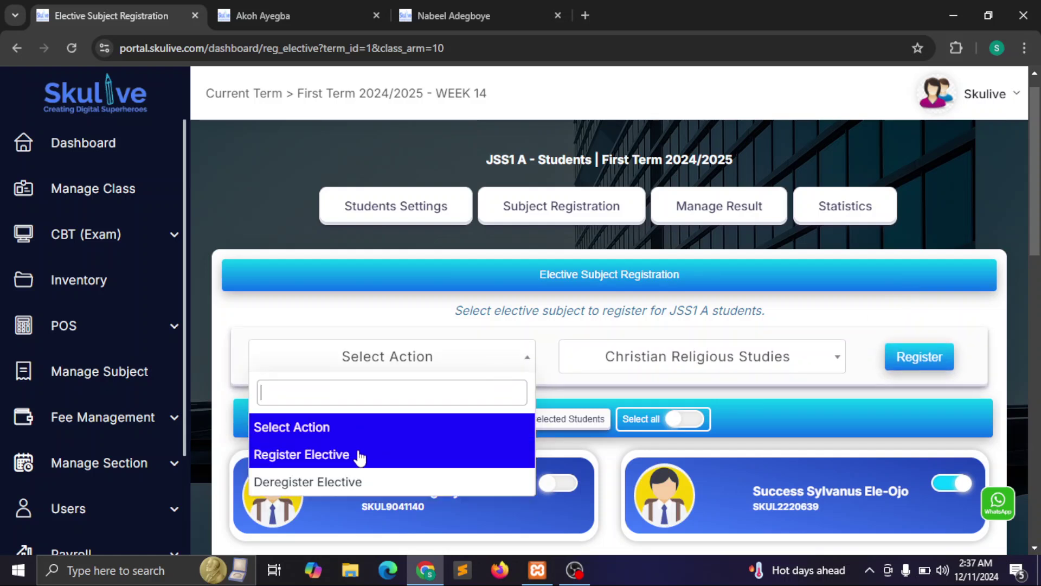
left_click(360, 458)
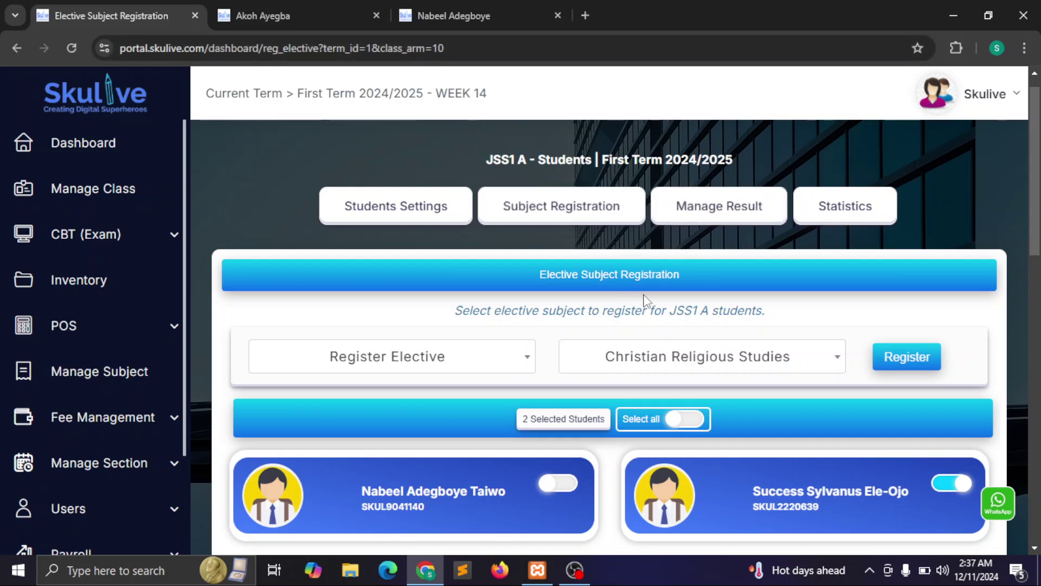
Step: View the JSS1 A subject timetable and return to the elective registration page
left_click(625, 211)
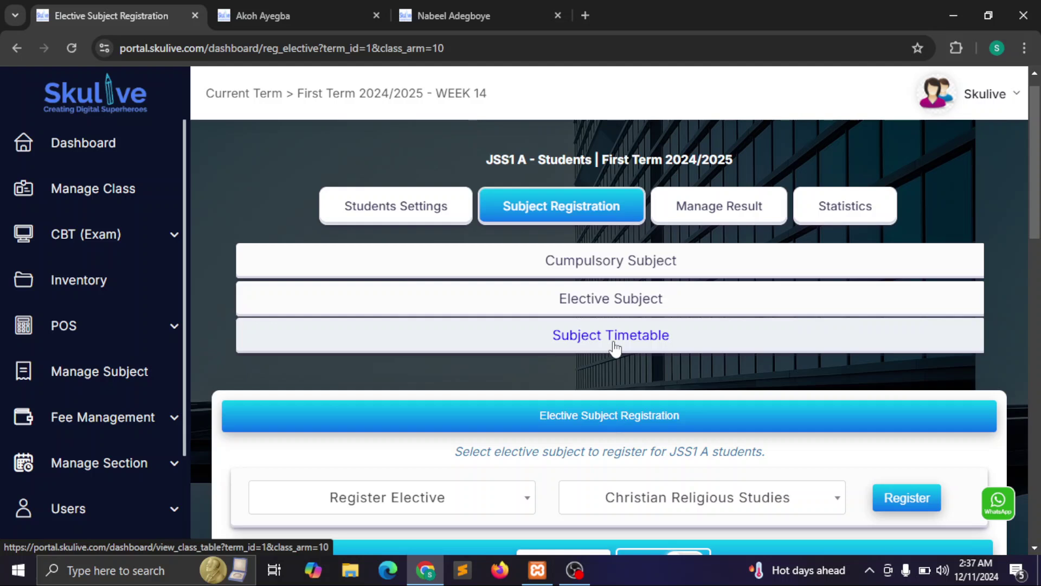
left_click(614, 347)
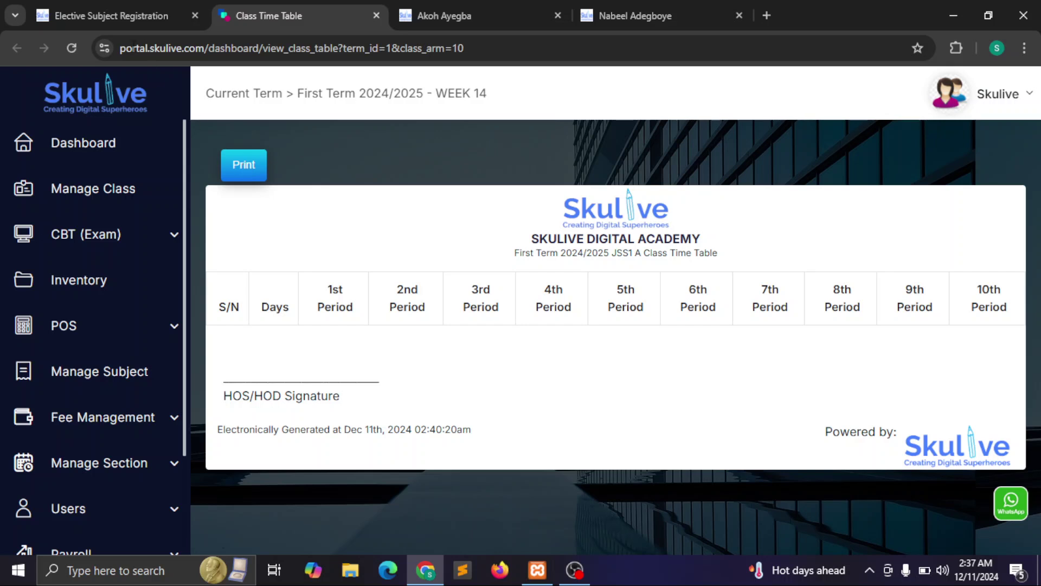
left_click(105, 7)
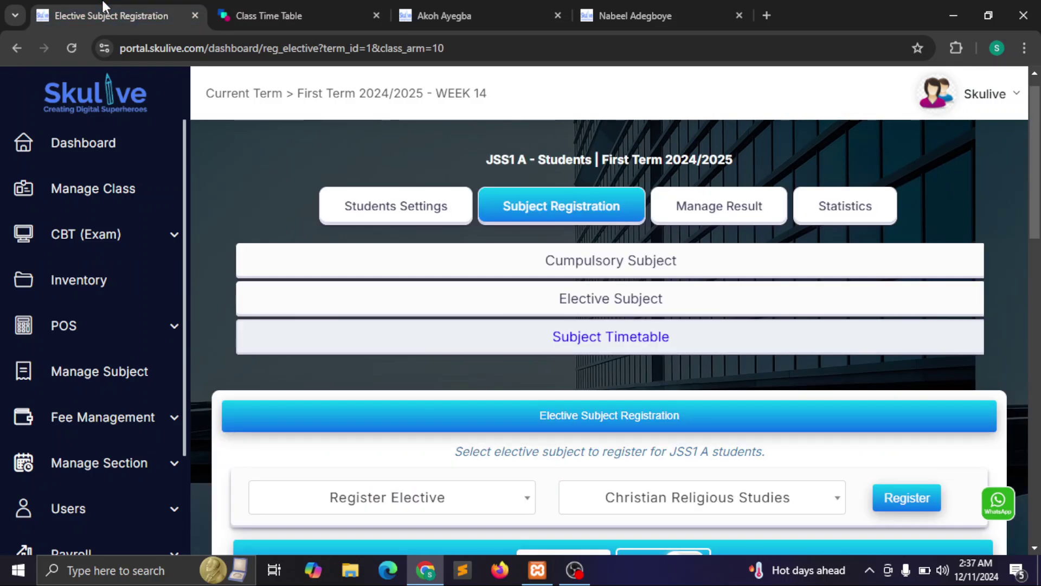
Step: Open result computation for JSS1 A and examine the form for assigning a teacher to Basic Science and Technology, closing it without submitting
left_click(737, 209)
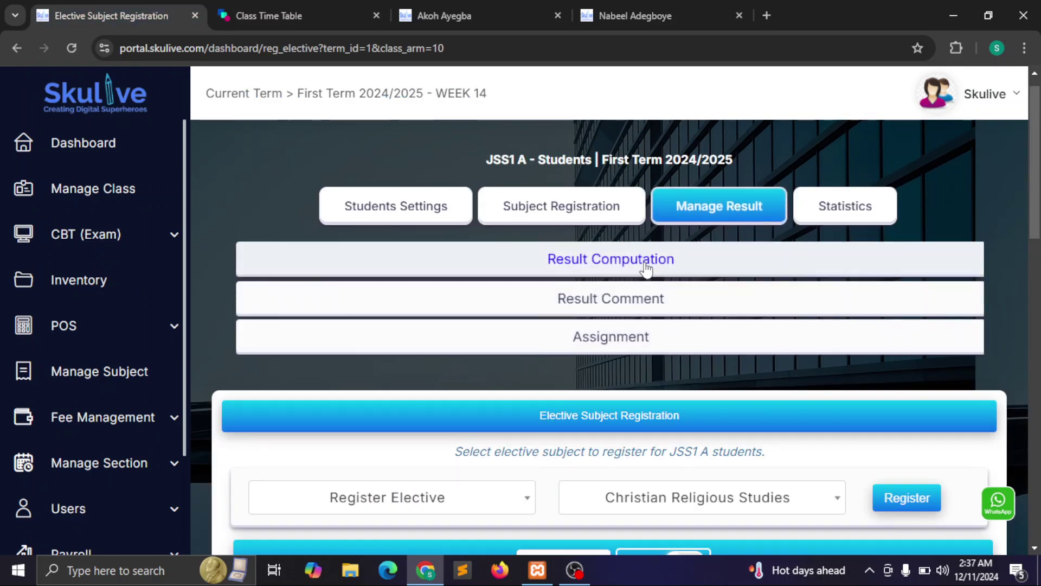
left_click(646, 267)
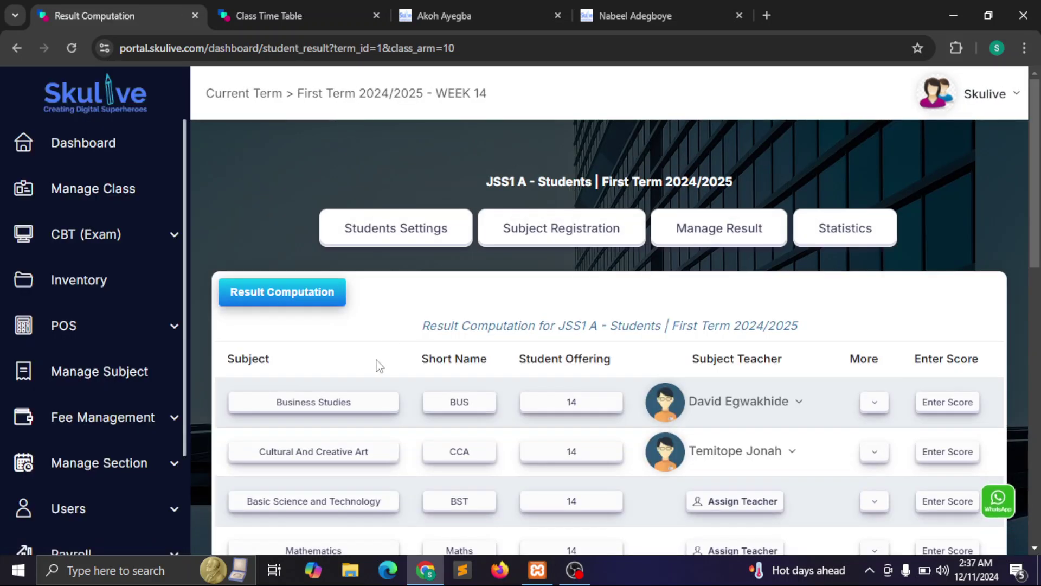
mouse_move(1039, 219)
left_mouse_down()
mouse_move(1038, 249)
mouse_move(1037, 233)
left_mouse_up()
scroll(925, 307, "down", 2)
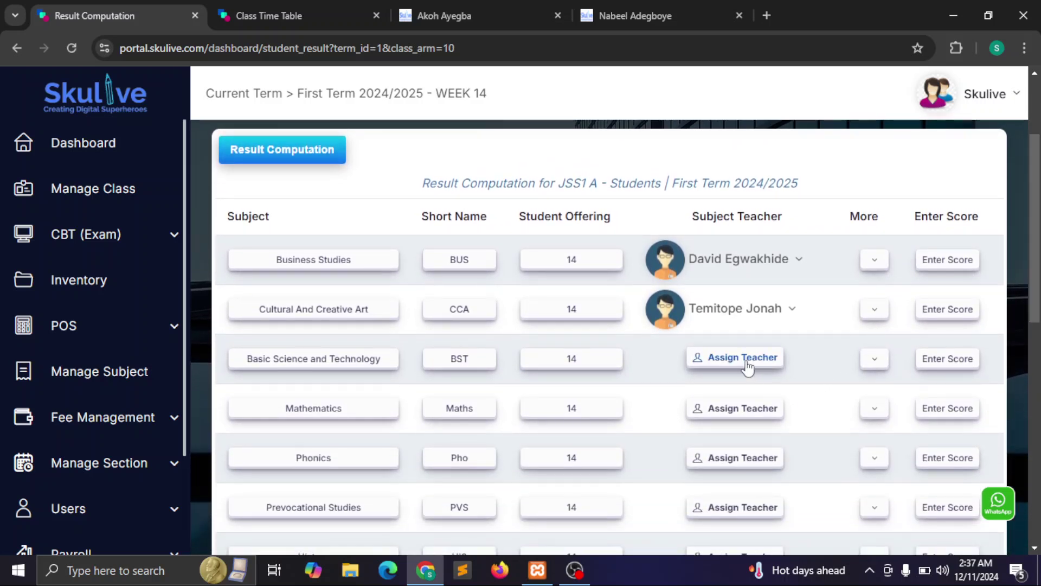
left_click(746, 358)
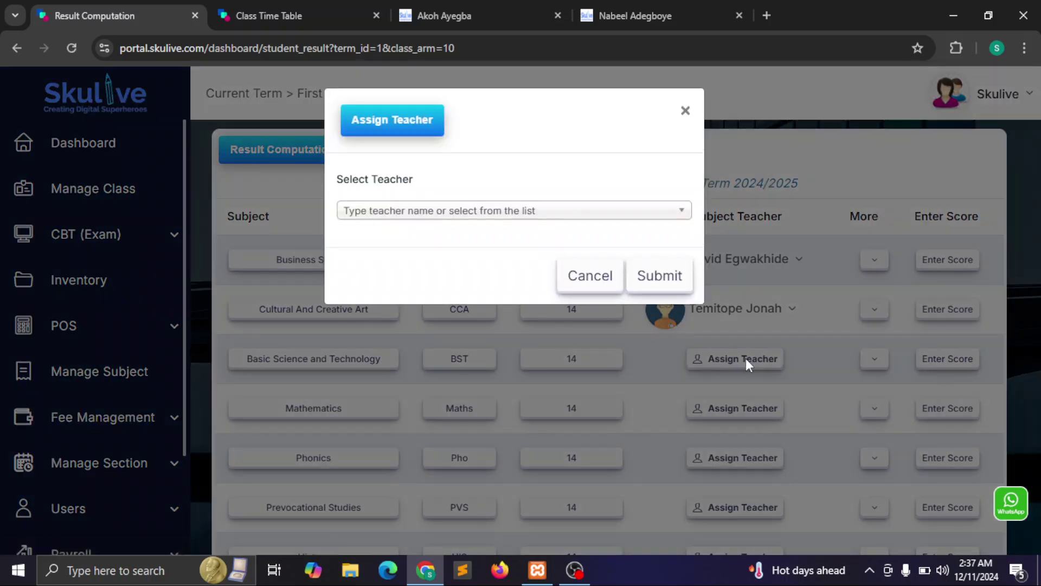
left_click(685, 111)
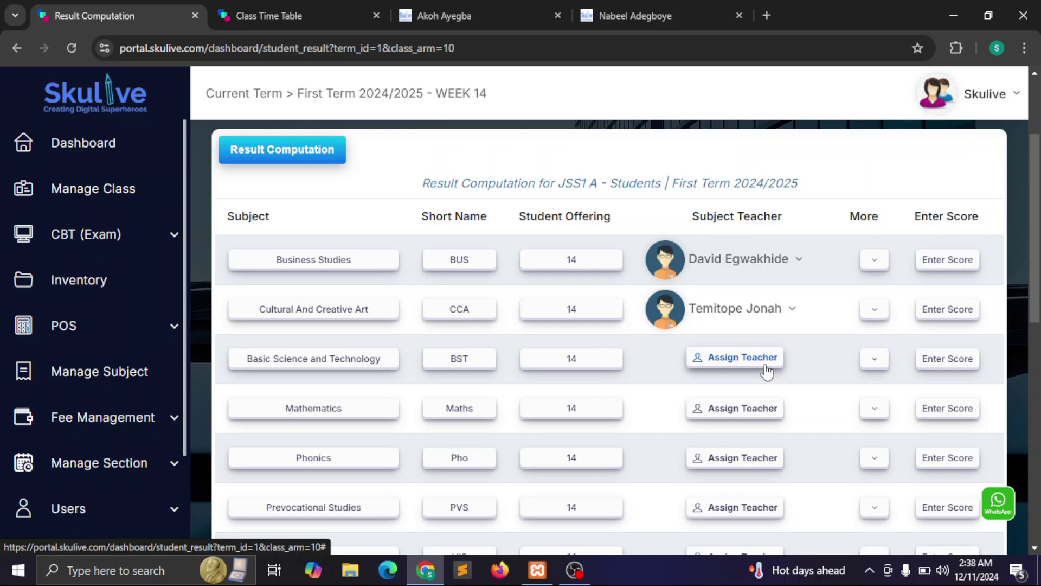
Step: Check the additional teacher options for Business Studies and open the subject's score sheet to view the CA and exam scores
left_click(873, 260)
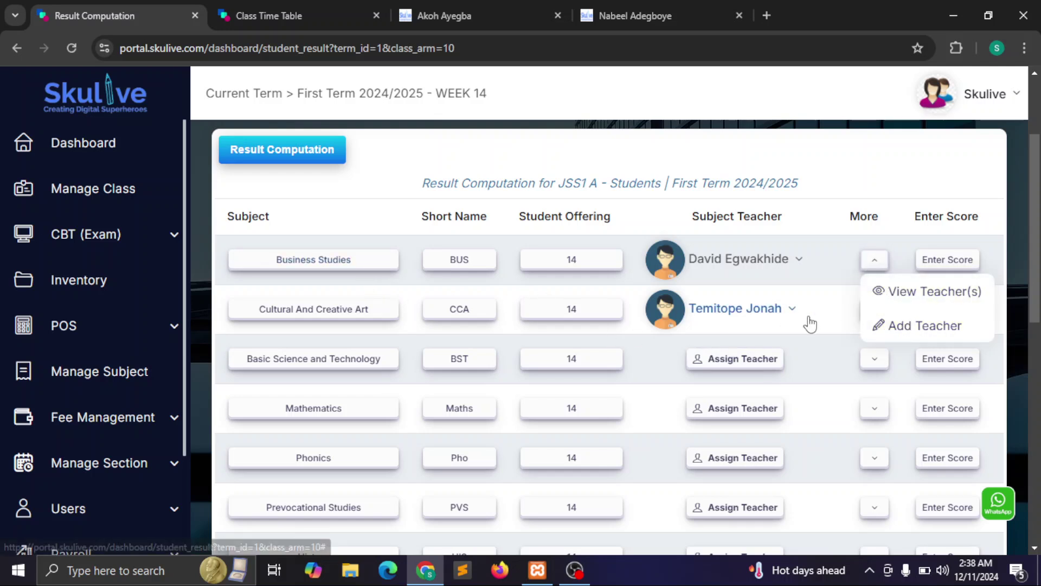
left_click(845, 358)
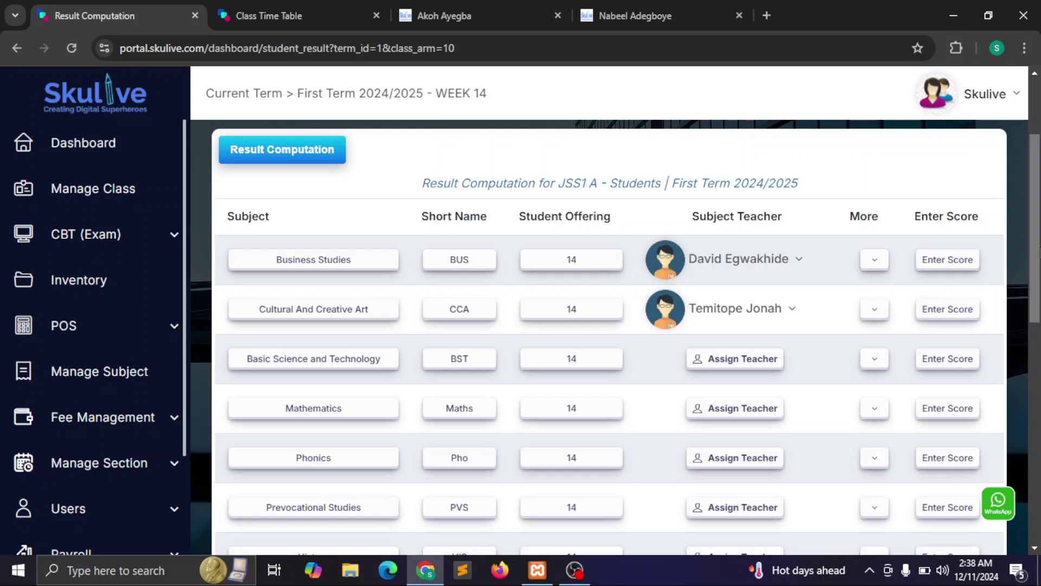
scroll(548, 239, "up", 1)
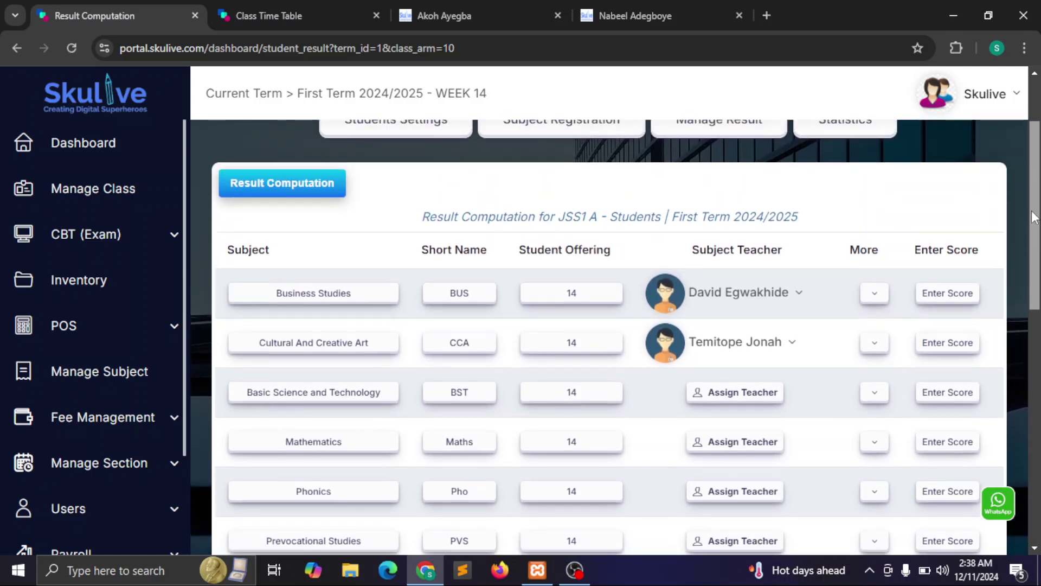
left_click(340, 303)
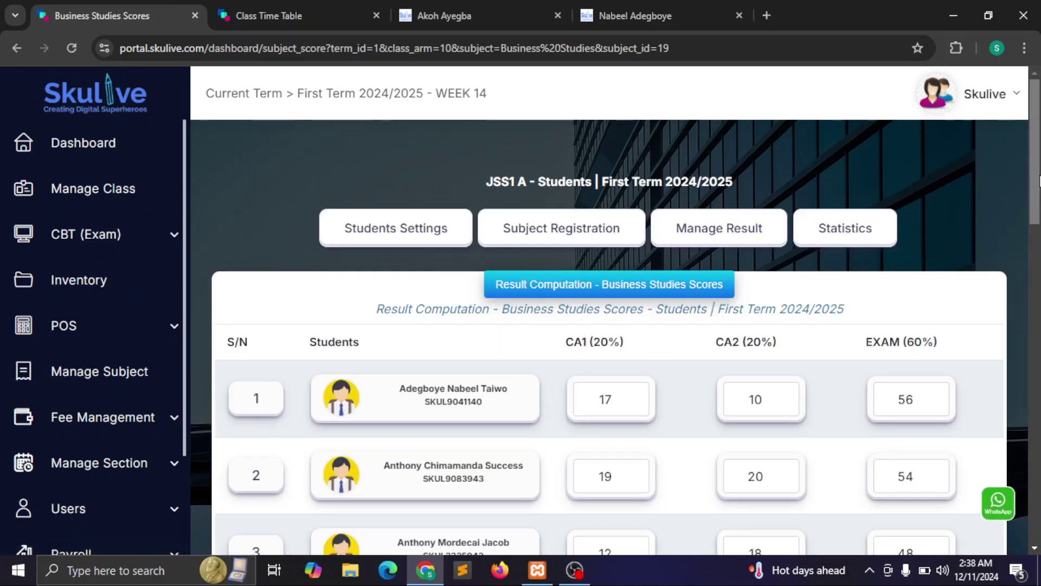
mouse_move(1039, 182)
left_mouse_down()
mouse_move(1038, 226)
mouse_move(1038, 181)
mouse_move(1038, 223)
mouse_move(1036, 201)
left_mouse_up()
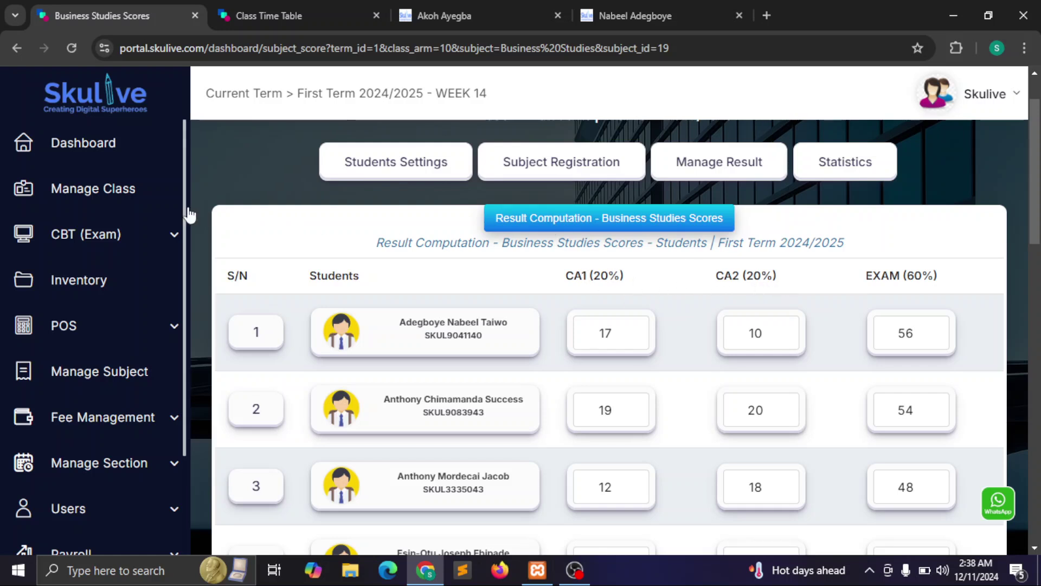
Step: Open the School Settings page in a new browser tab and switch to it
scroll(186, 213, "down", 3)
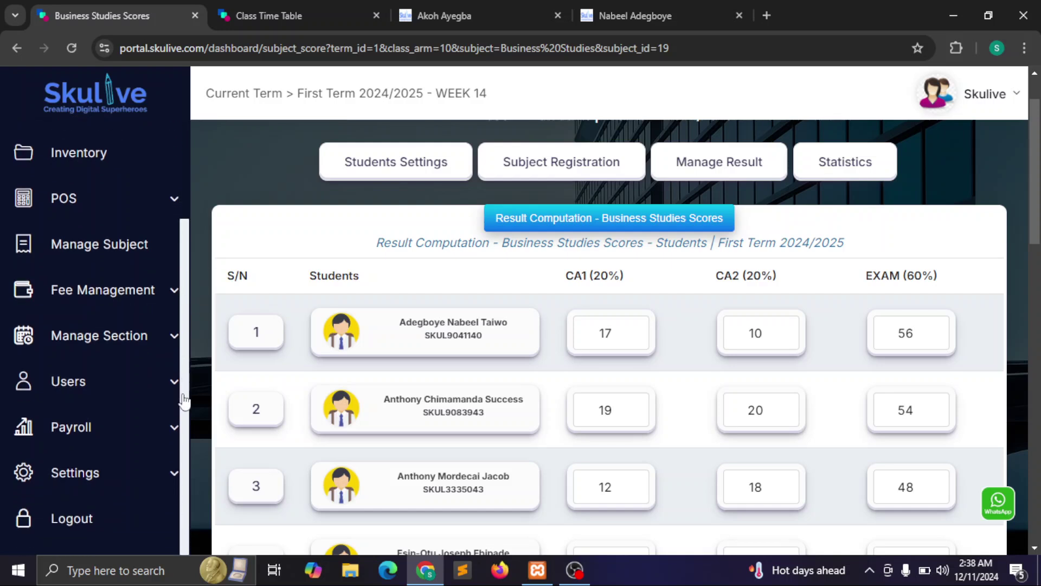
left_click(154, 476)
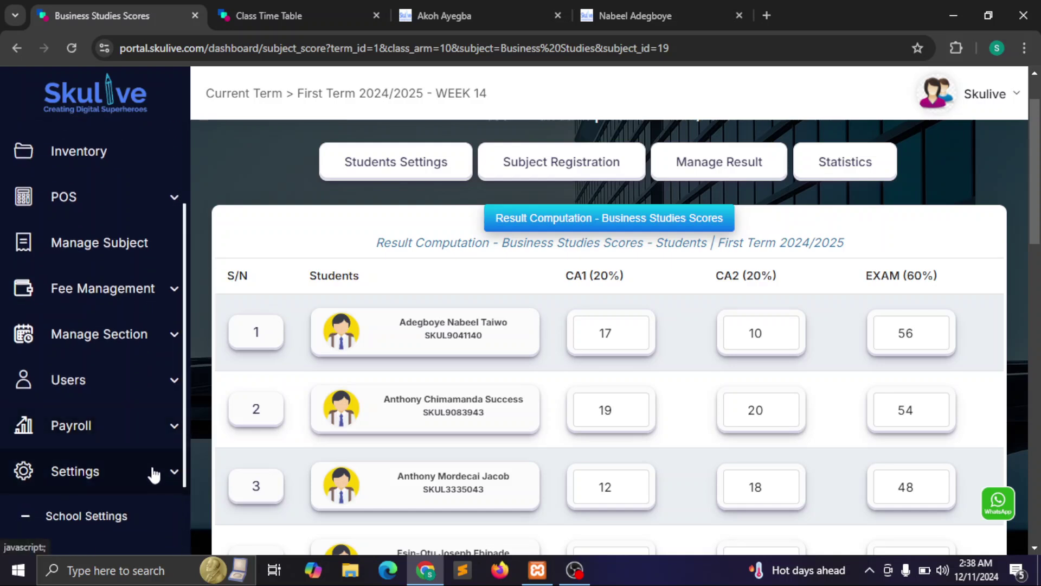
right_click(115, 517)
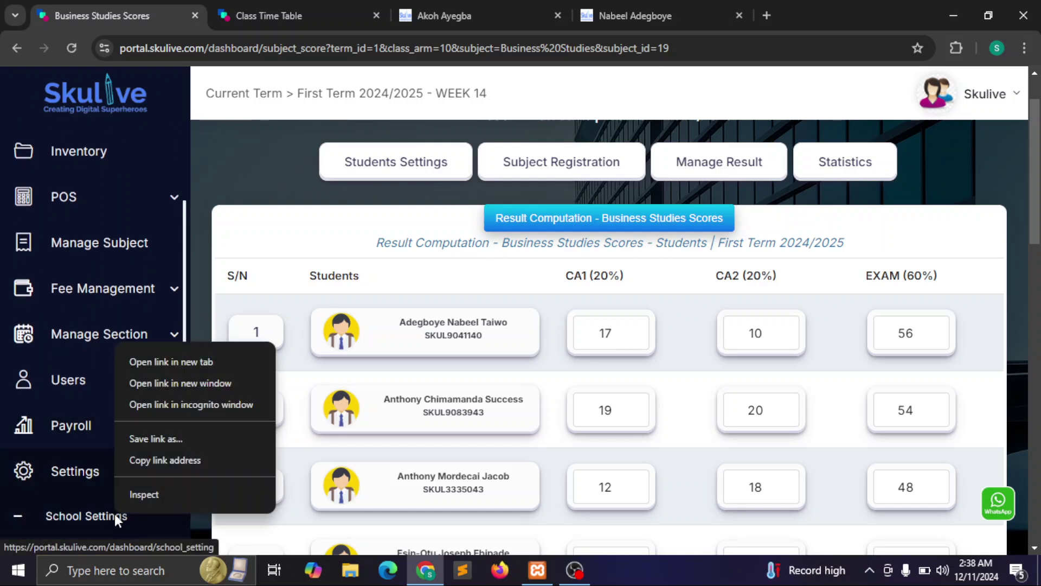
left_click(162, 362)
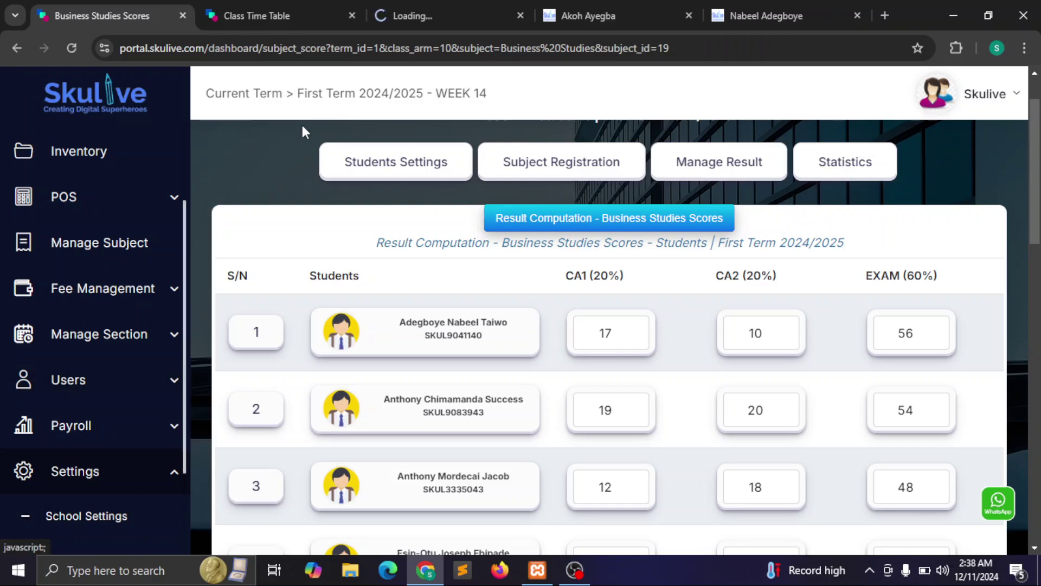
left_click(421, 7)
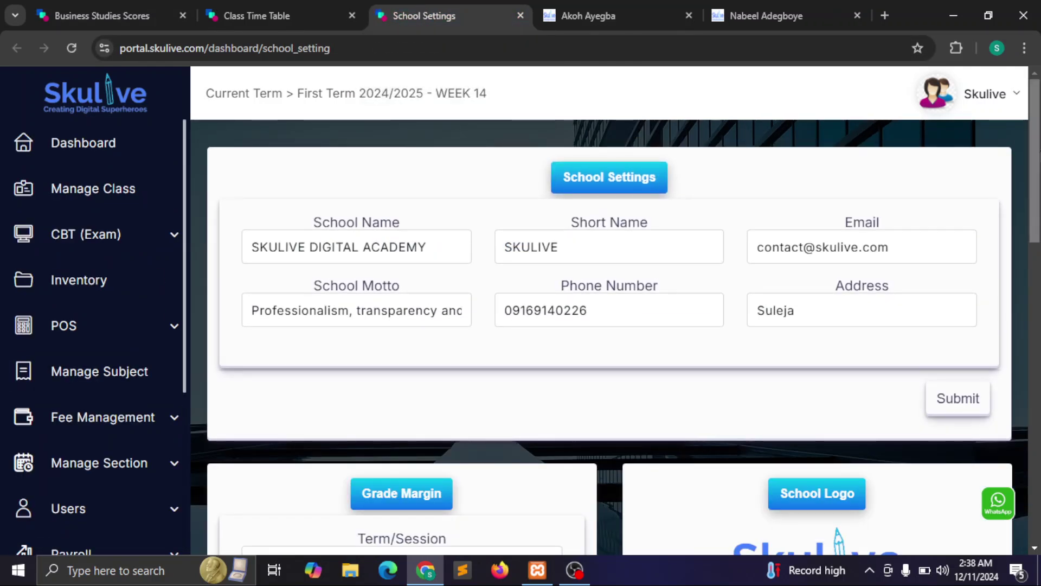
Step: Set the First Term 2024/2025 grade margin to 20% for CA3 and 40% for Exam, and submit it
scroll(605, 252, "down", 5)
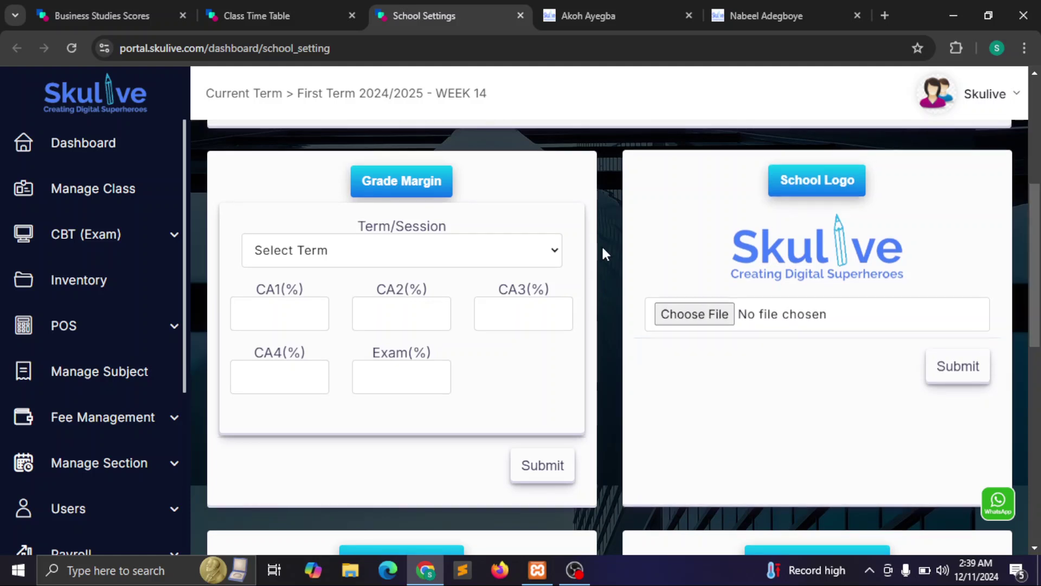
left_click(462, 255)
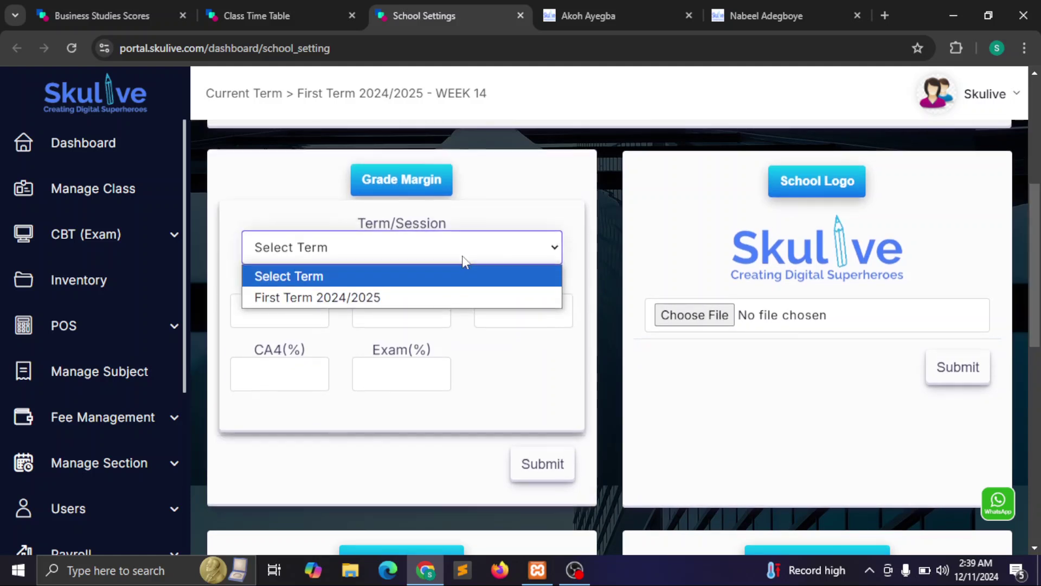
left_click(424, 298)
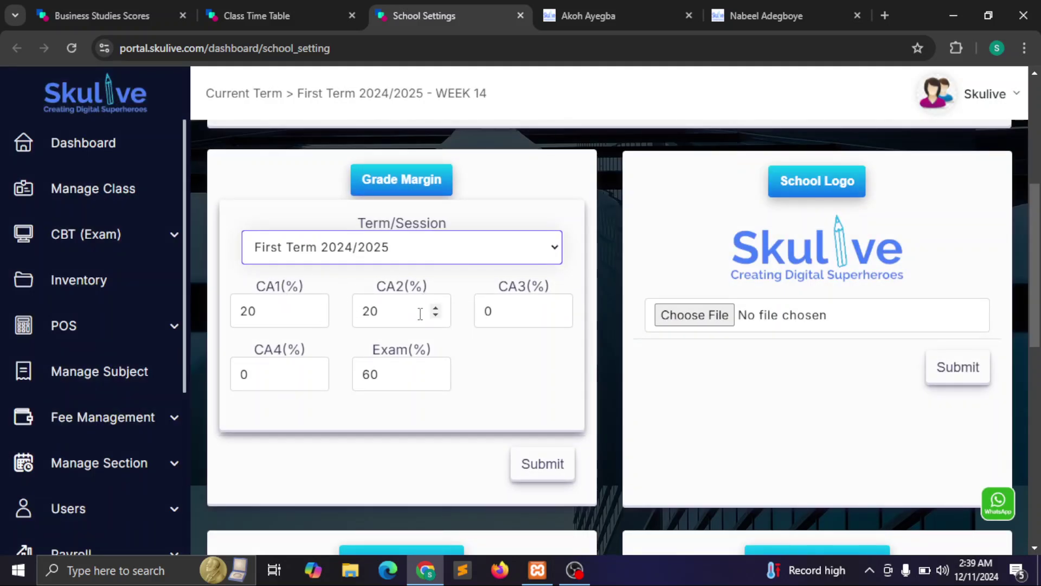
left_click(498, 317)
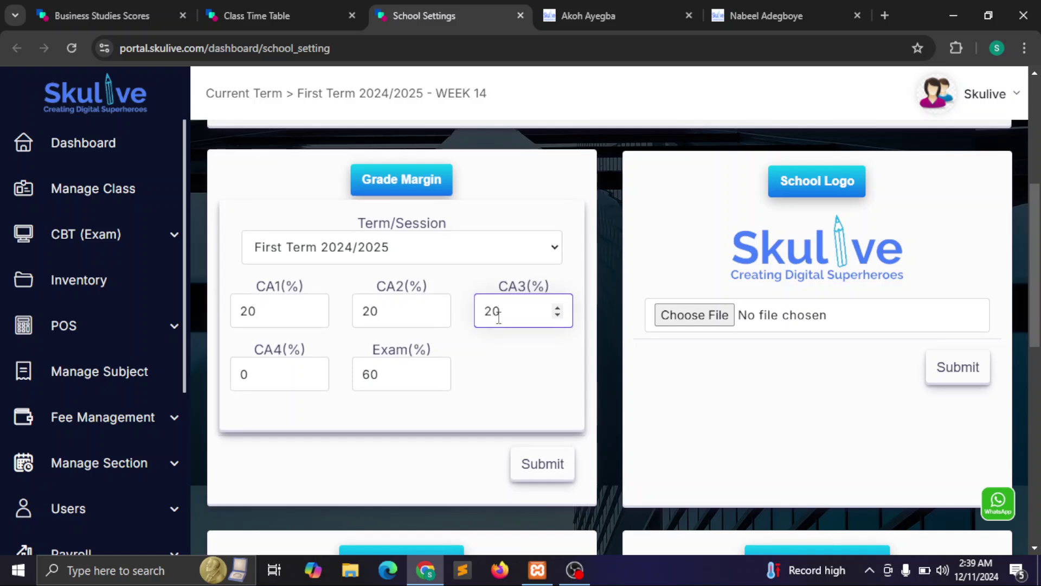
left_click(374, 373)
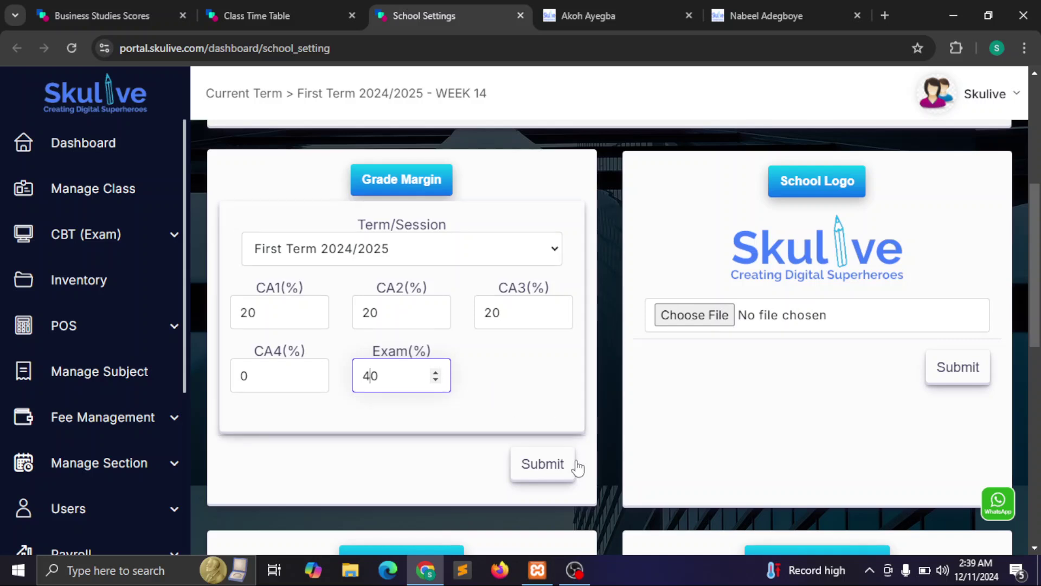
left_click(543, 462)
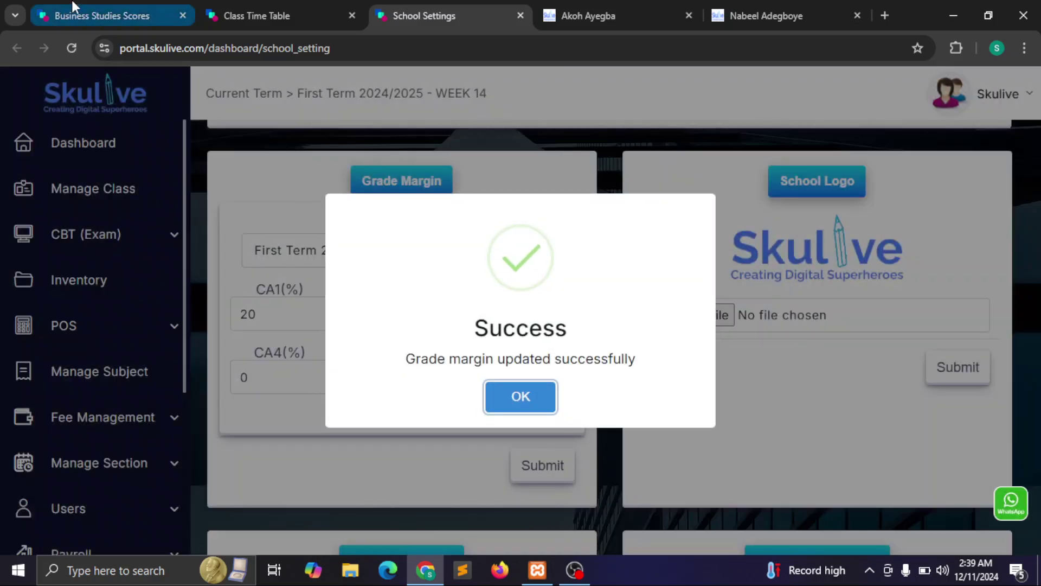
Step: Reload the Business Studies score sheet to check its assessment columns, and return to the School Settings page
left_click(114, 15)
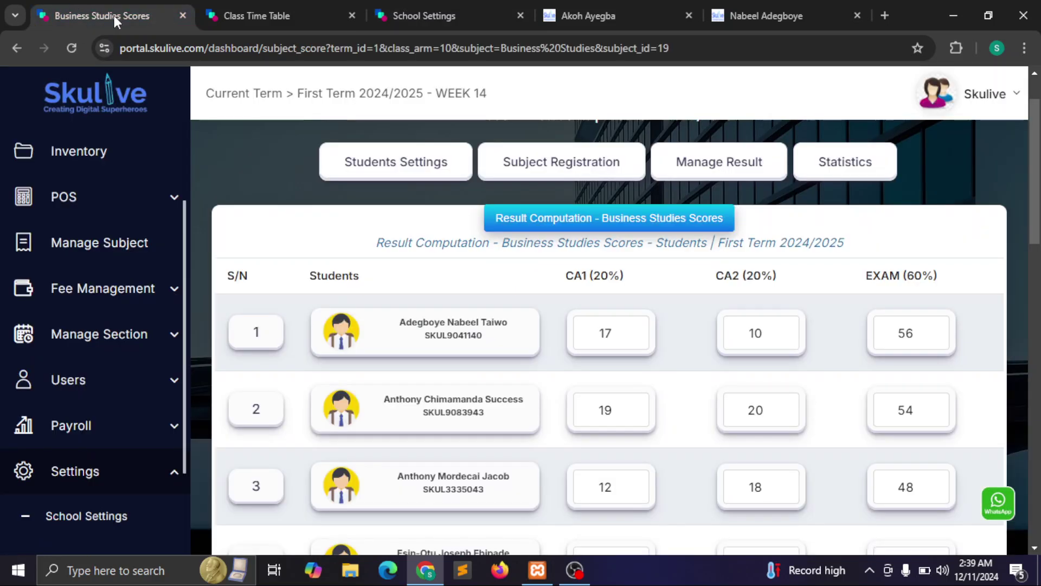
left_click(72, 49)
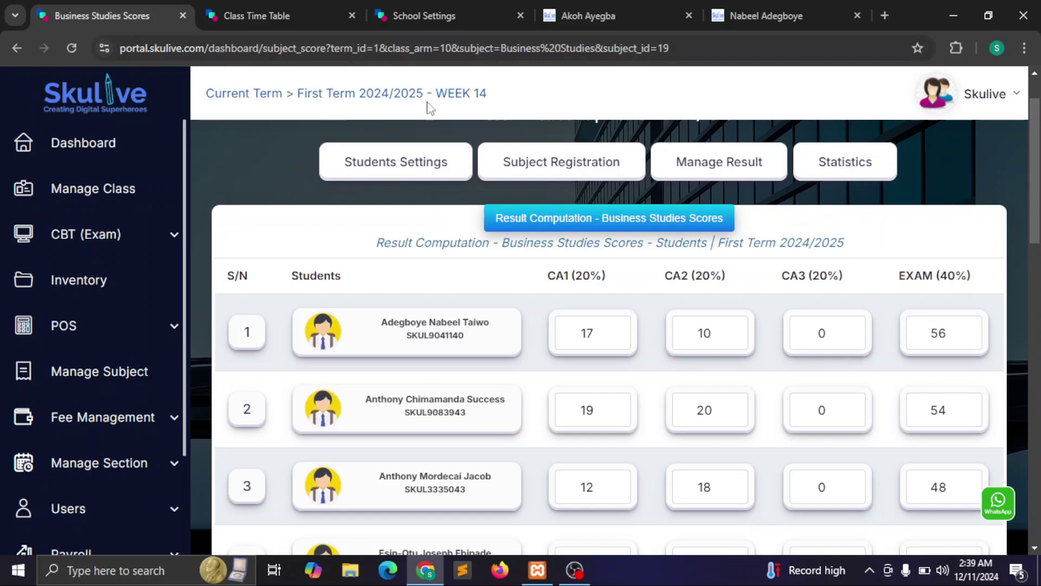
left_click(427, 8)
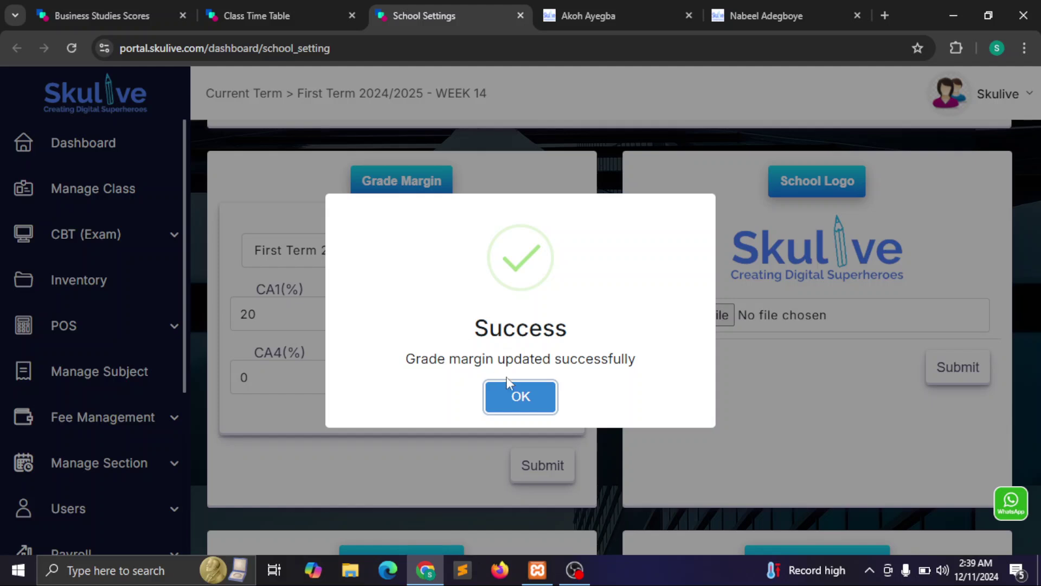
Step: Set the First Term 2024/2025 grade margin to 0% for CA3 and 60% for Exam, and submit it
left_click(512, 394)
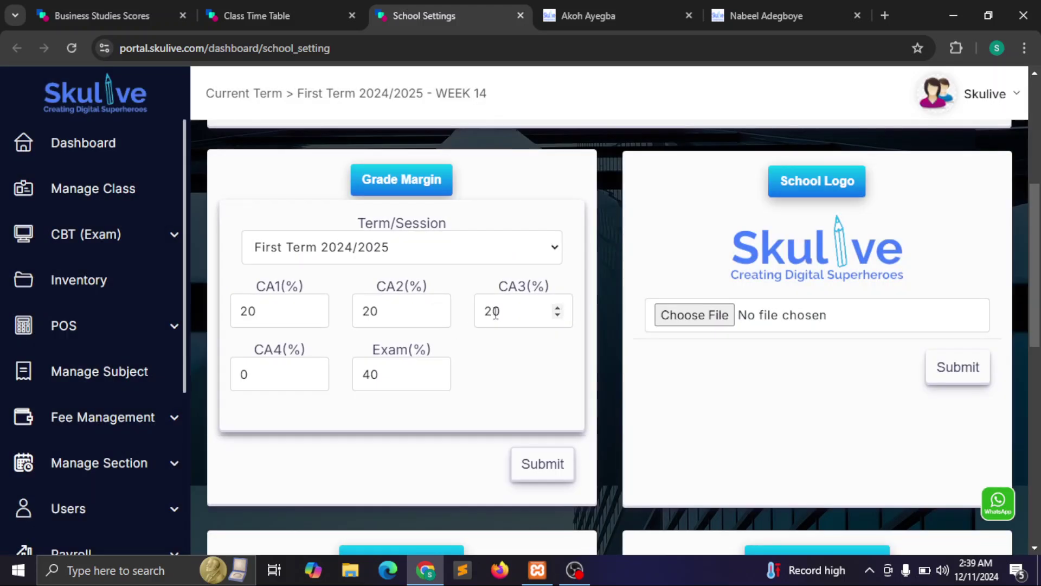
left_click(495, 313)
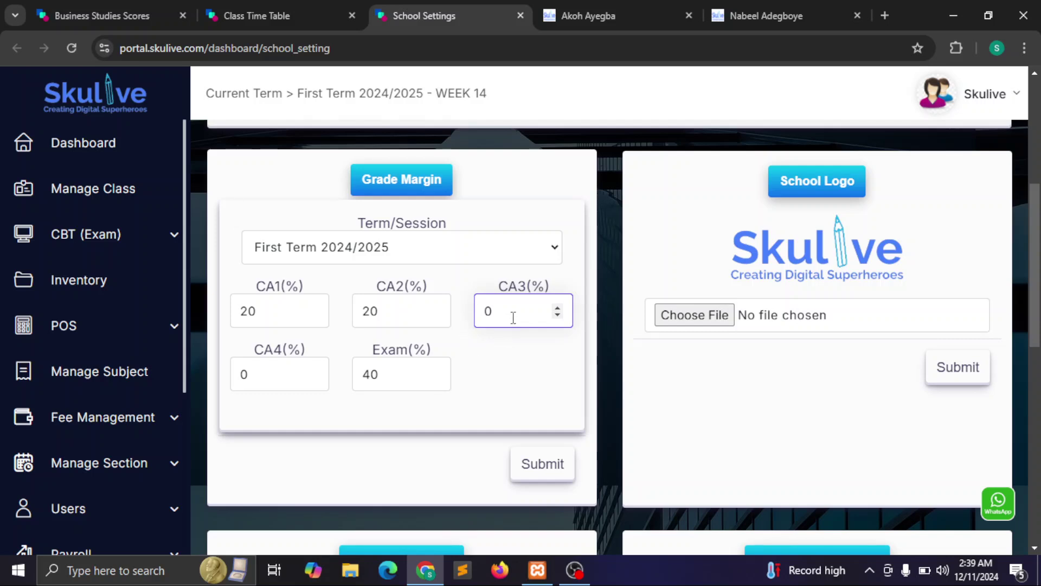
left_click(370, 375)
key("BackSpace")
type("6")
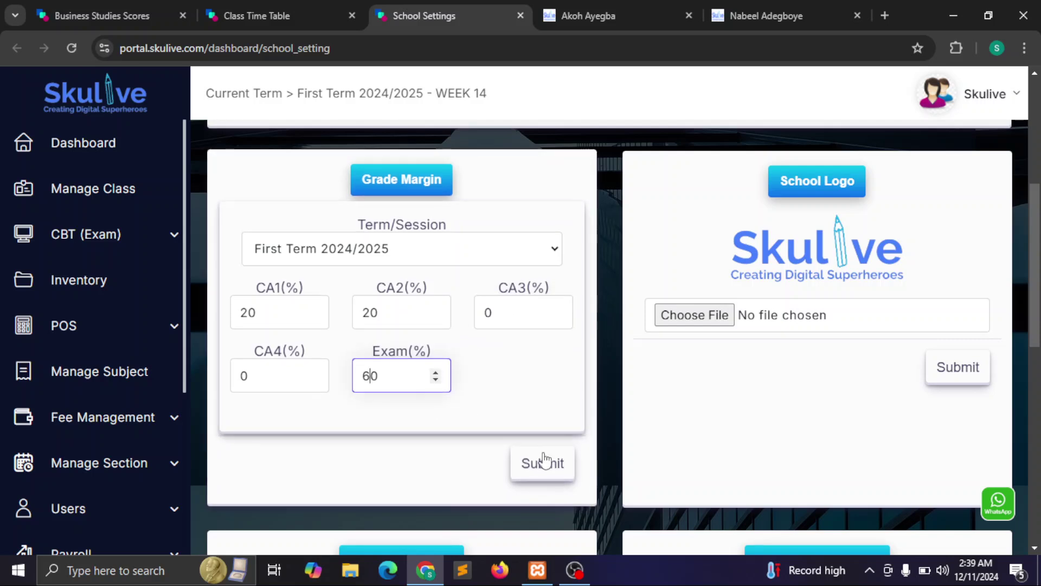
left_click(548, 466)
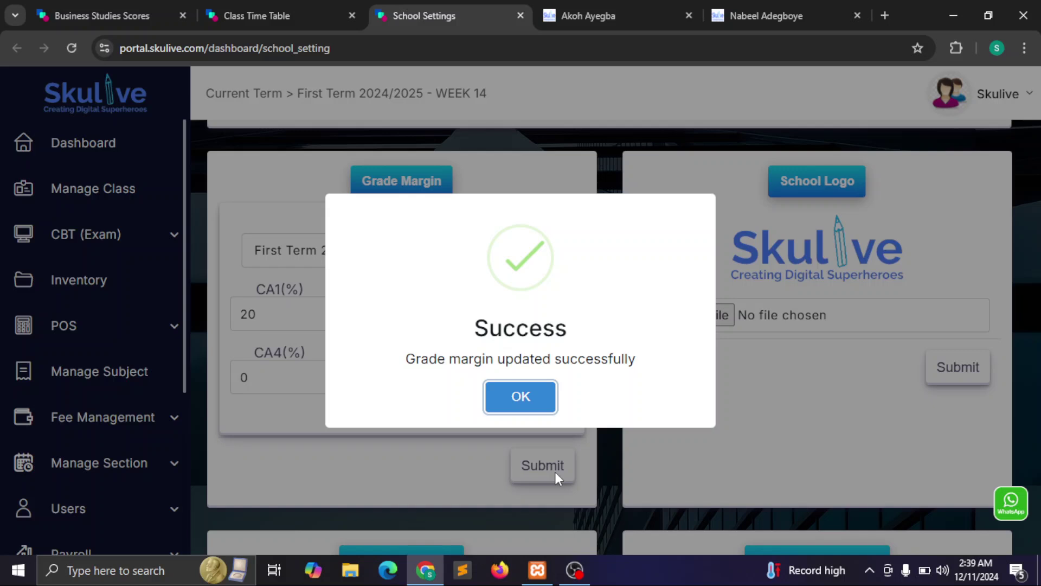
left_click(536, 397)
Step: Reload the Business Studies score sheet and save the scores for the JSS1 A students
left_click(138, 15)
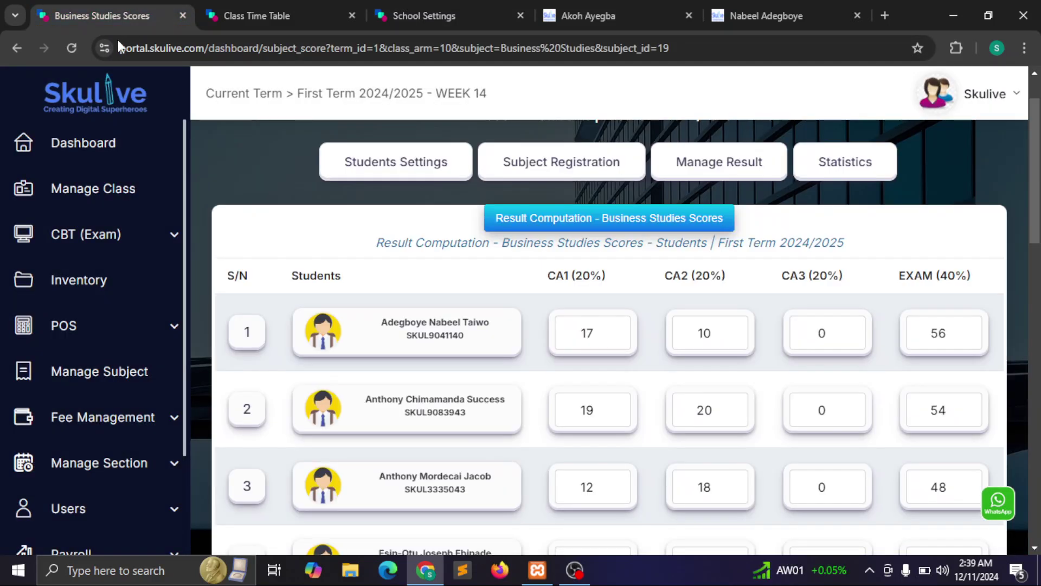
left_click(70, 47)
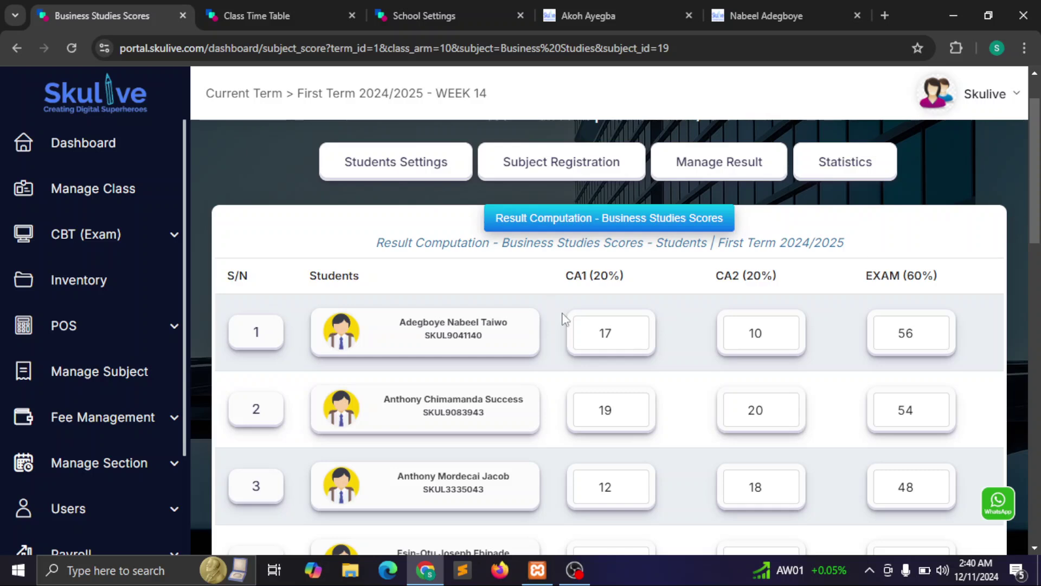
left_click_drag(1035, 170, 1027, 568)
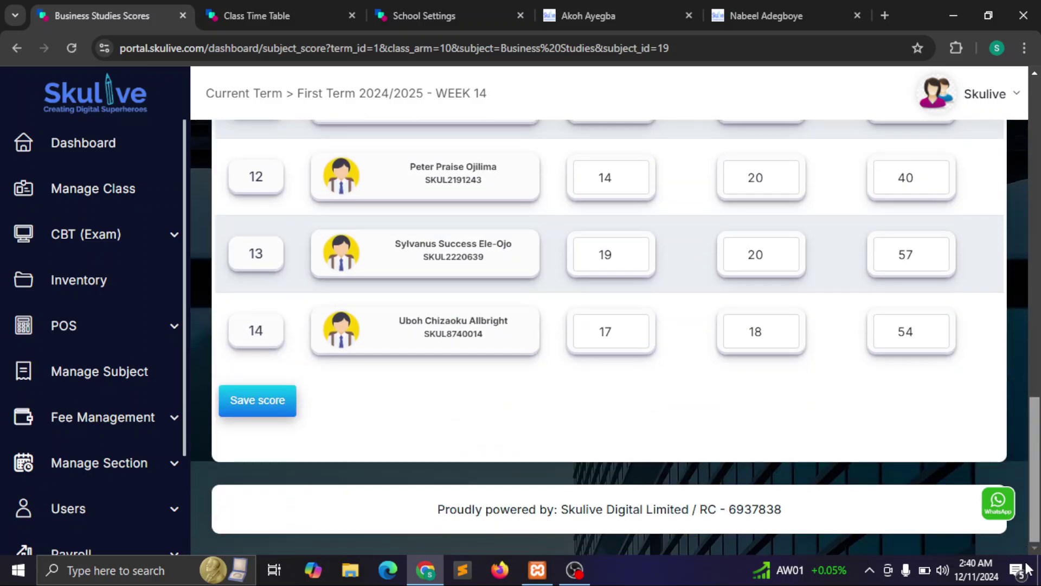
left_click(298, 404)
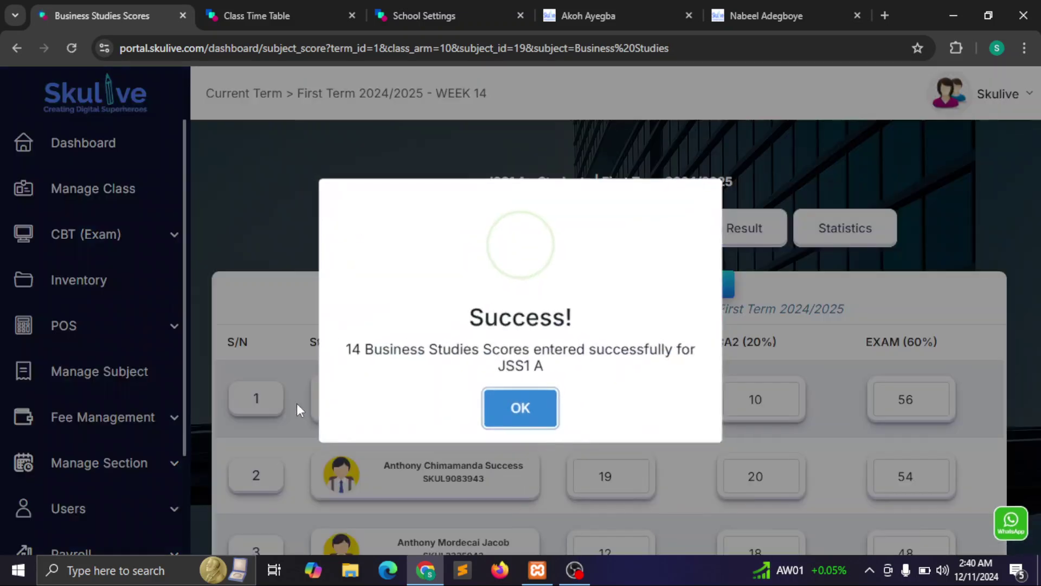
left_click(517, 418)
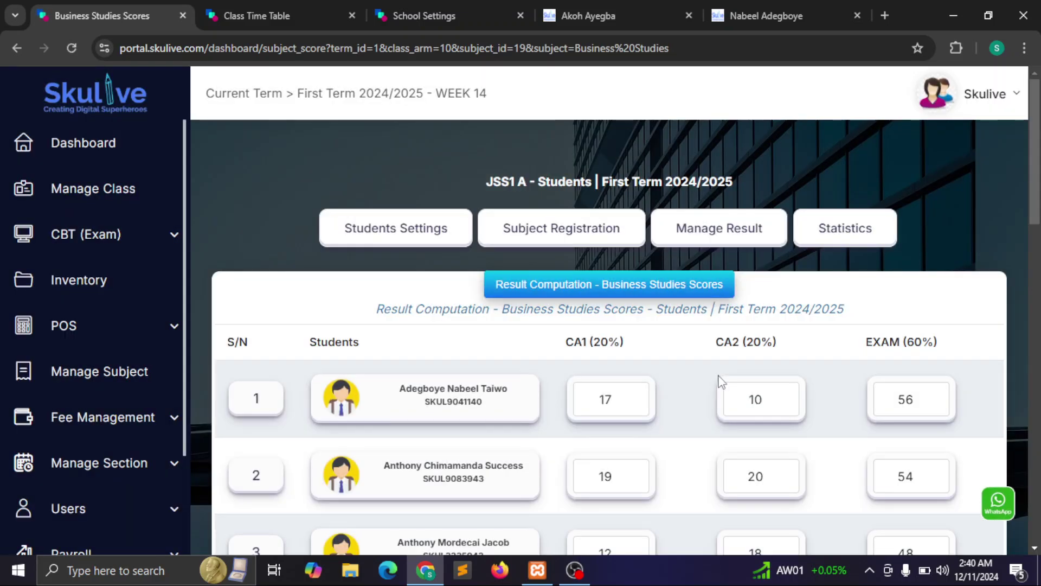
Step: Go to the JSS1 A Result Comment page and open the comment form for the second listed student
left_click(710, 237)
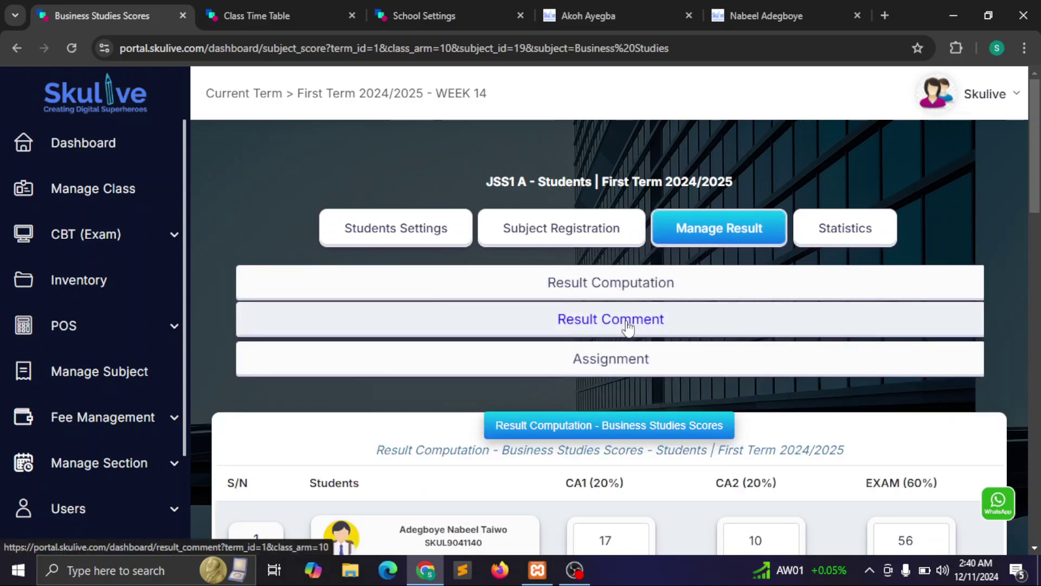
left_click(628, 325)
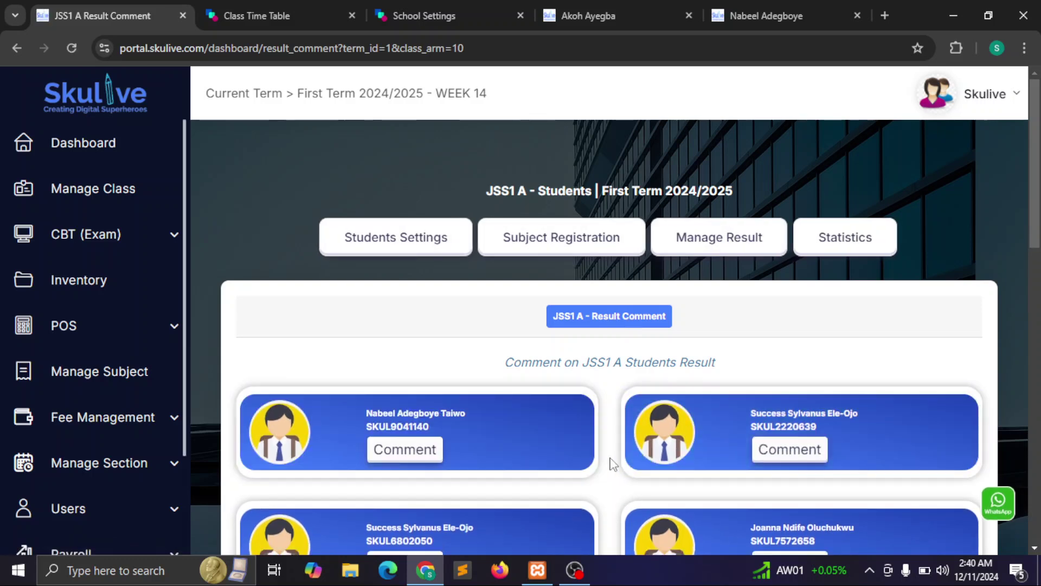
left_click(803, 453)
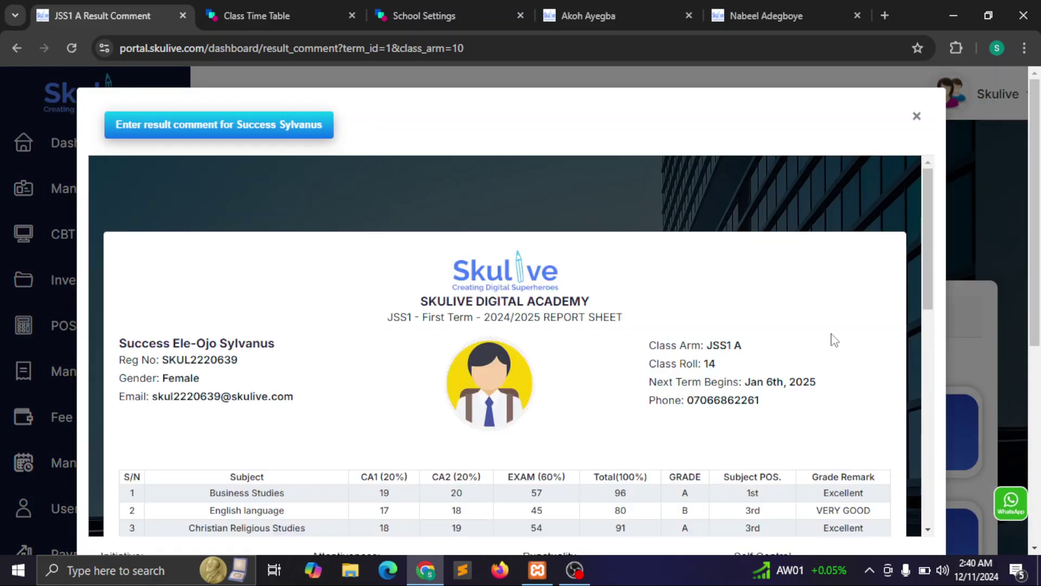
Step: Examine the student's report sheet, including subject scores, behavioural traits and remarks, along with the trait ratings and remark fields below it
left_click_drag(923, 206, 923, 252)
scroll(909, 296, "down", 1)
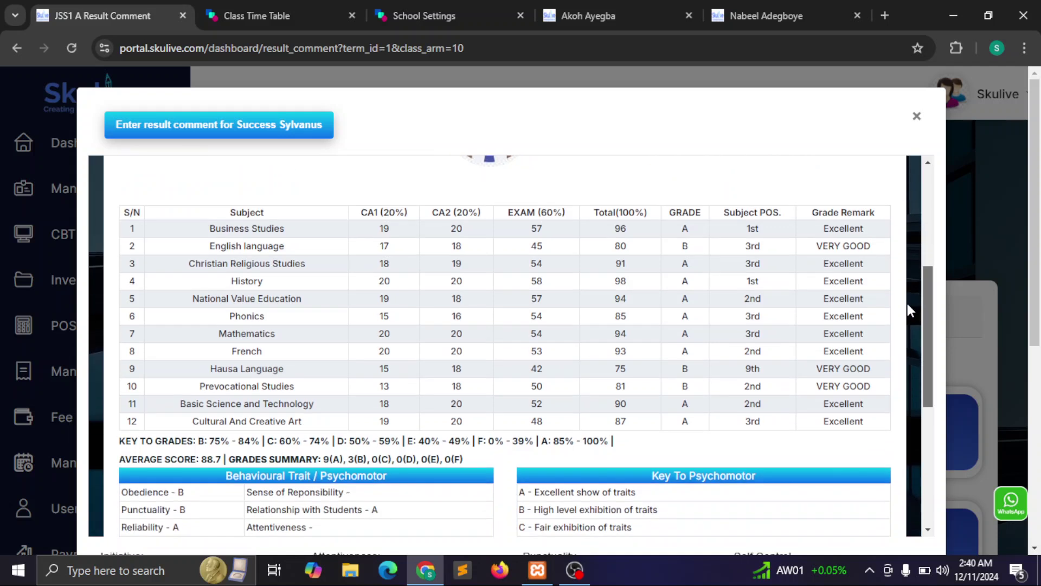
scroll(905, 294, "up", 1)
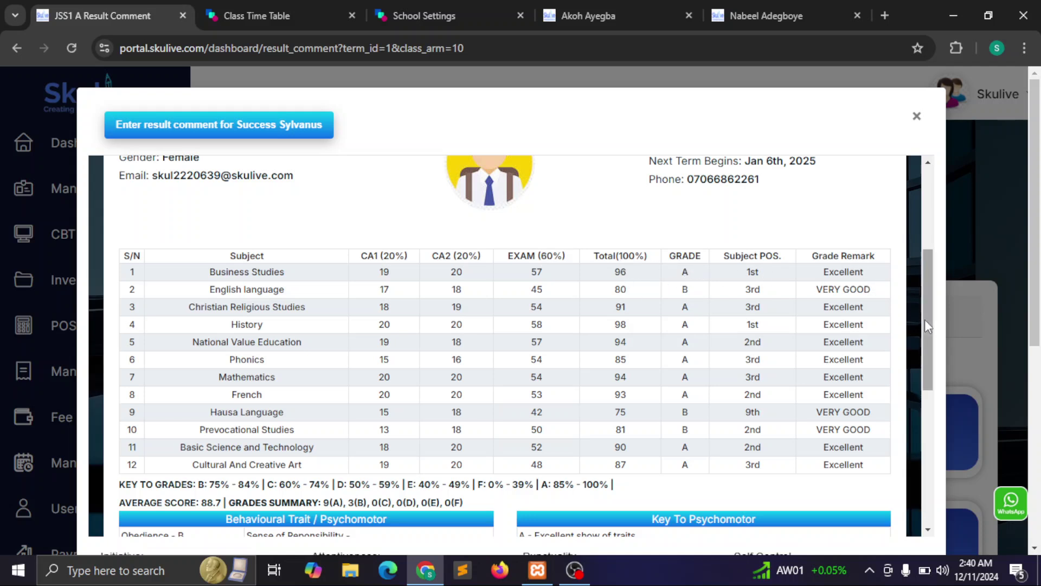
left_click_drag(925, 320, 913, 285)
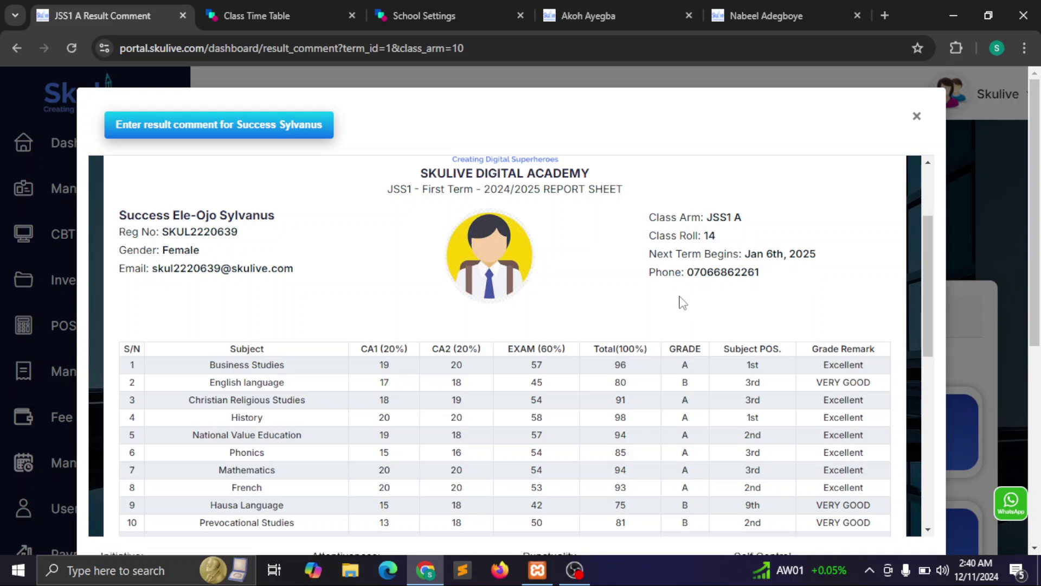
left_click_drag(926, 285, 924, 453)
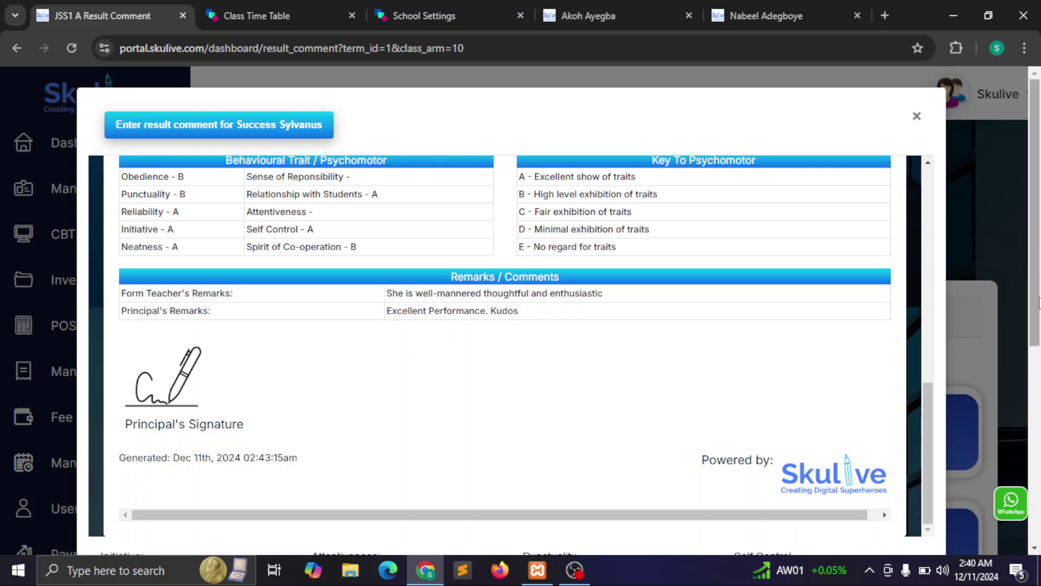
left_click_drag(1038, 302, 1038, 461)
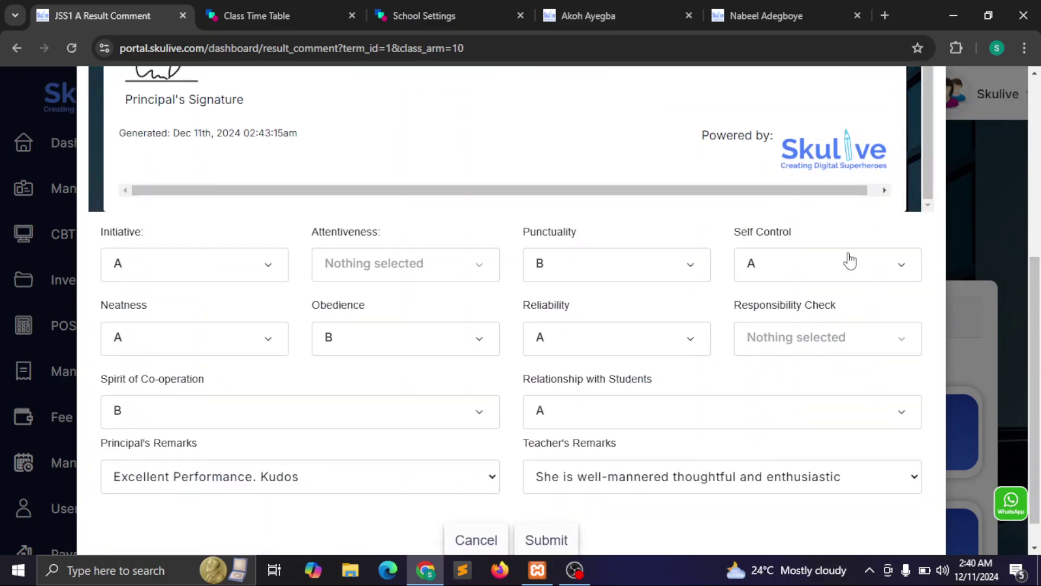
left_click_drag(1040, 283, 1030, 374)
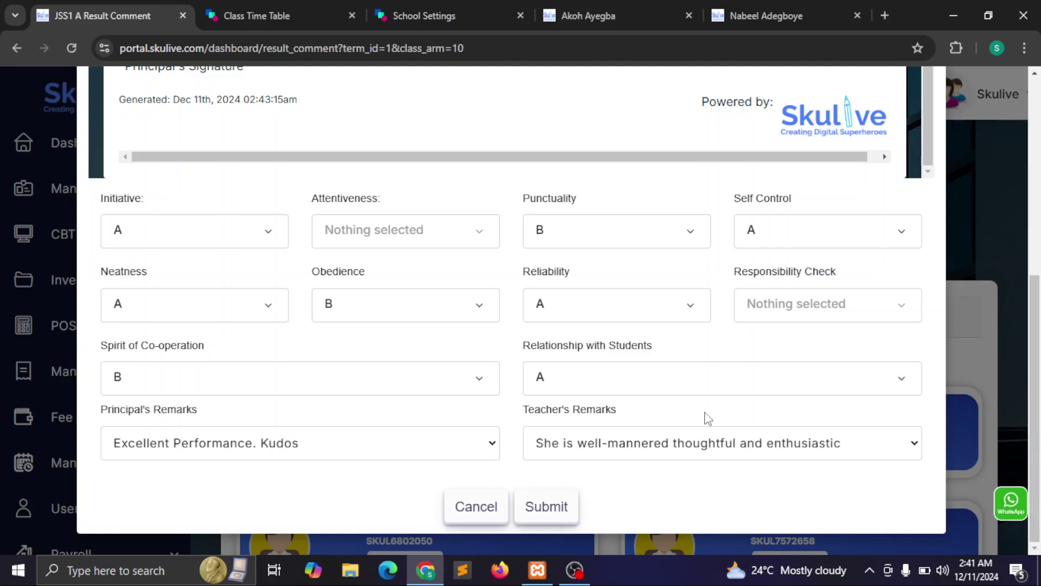
left_click_drag(1036, 302, 1003, 119)
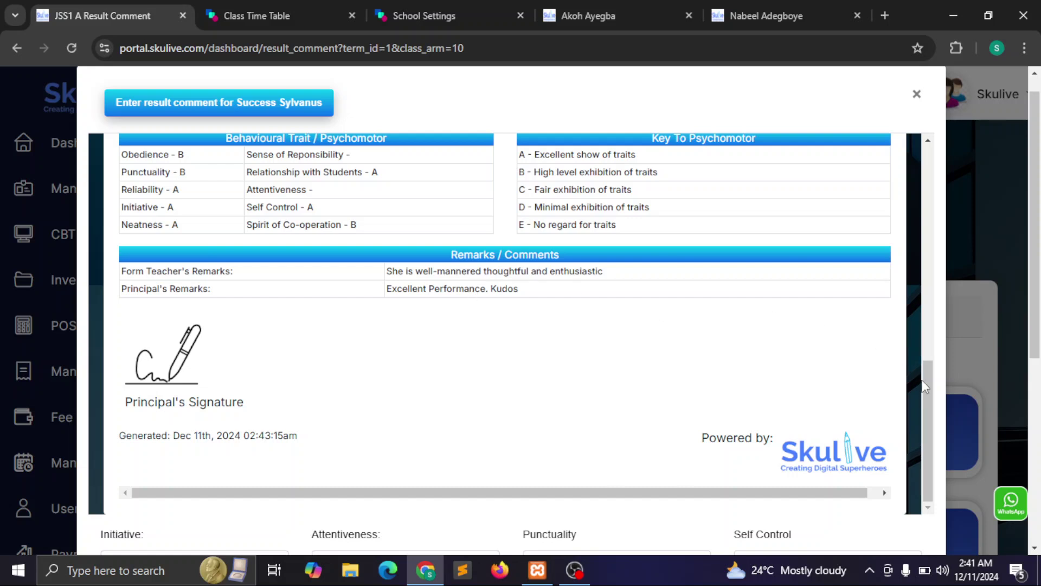
left_click_drag(925, 386, 443, 314)
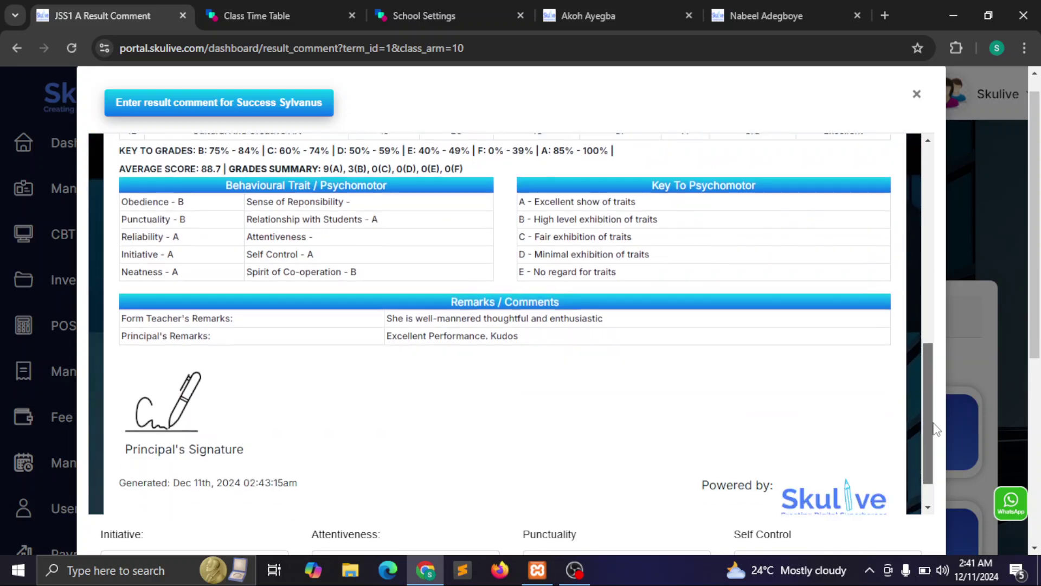
scroll(928, 387, "down", 3)
scroll(833, 518, "down", 5)
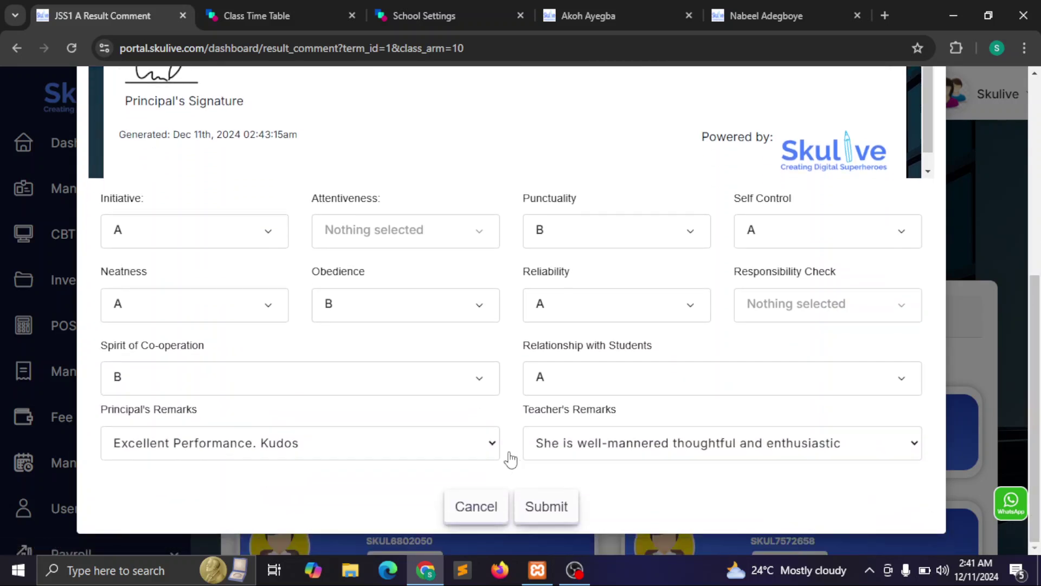
Step: Switch the Teacher's Remarks to the "Type A Comment" option and submit the student's result comment
left_click(626, 448)
scroll(576, 114, "down", 1)
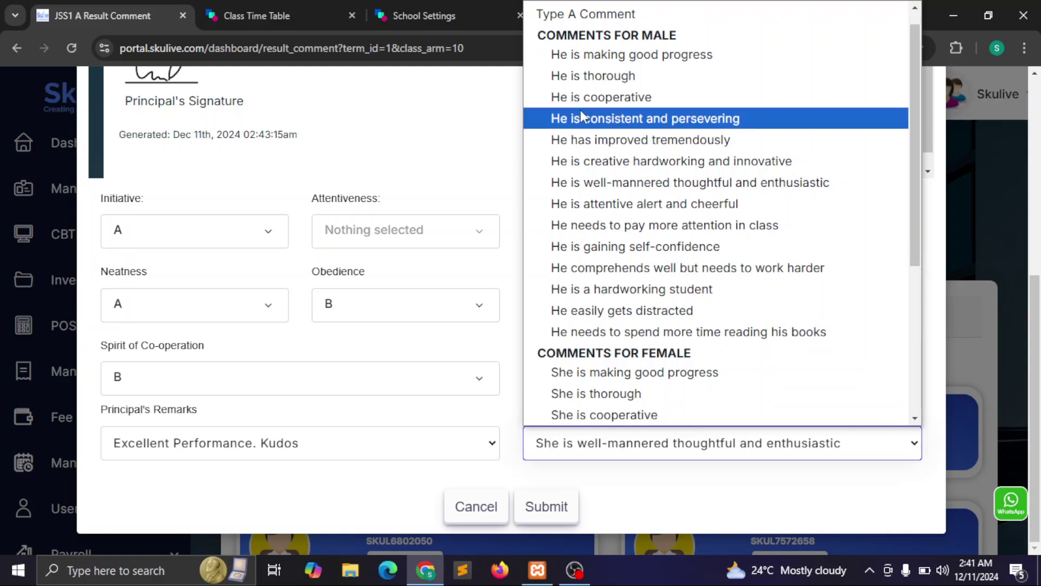
left_click(583, 15)
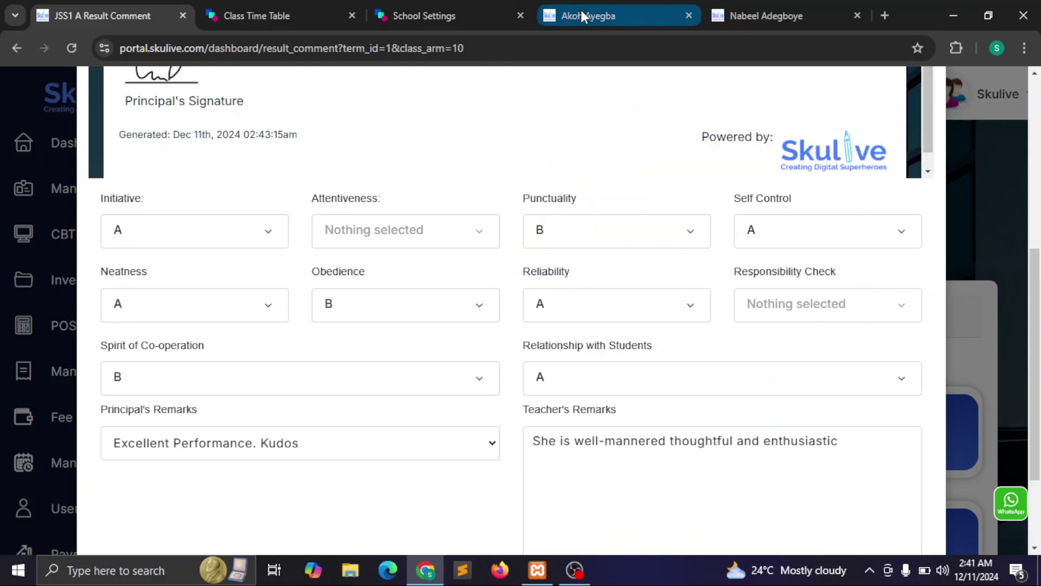
left_click(861, 449)
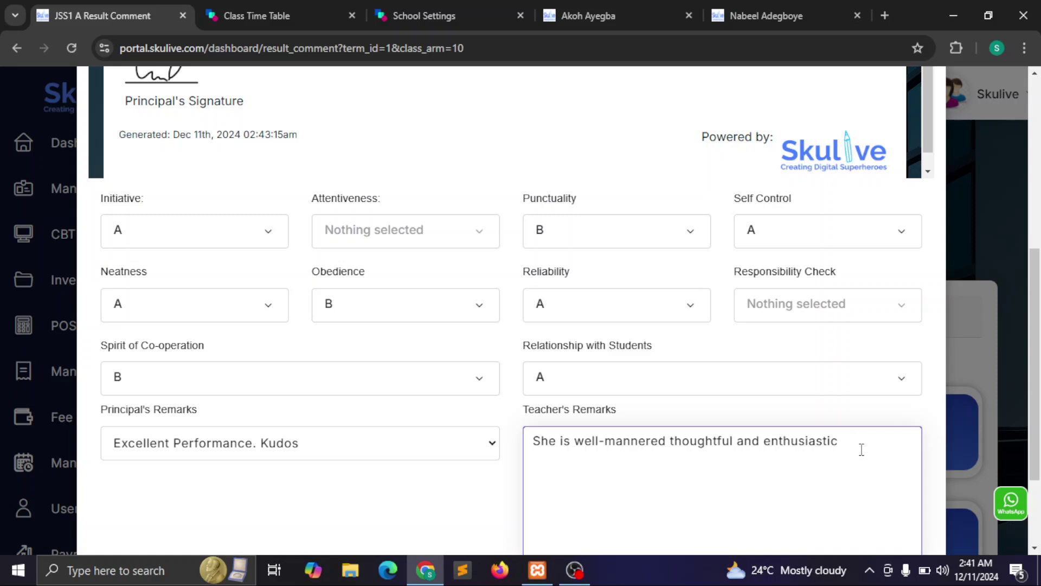
left_click_drag(1035, 383, 1034, 444)
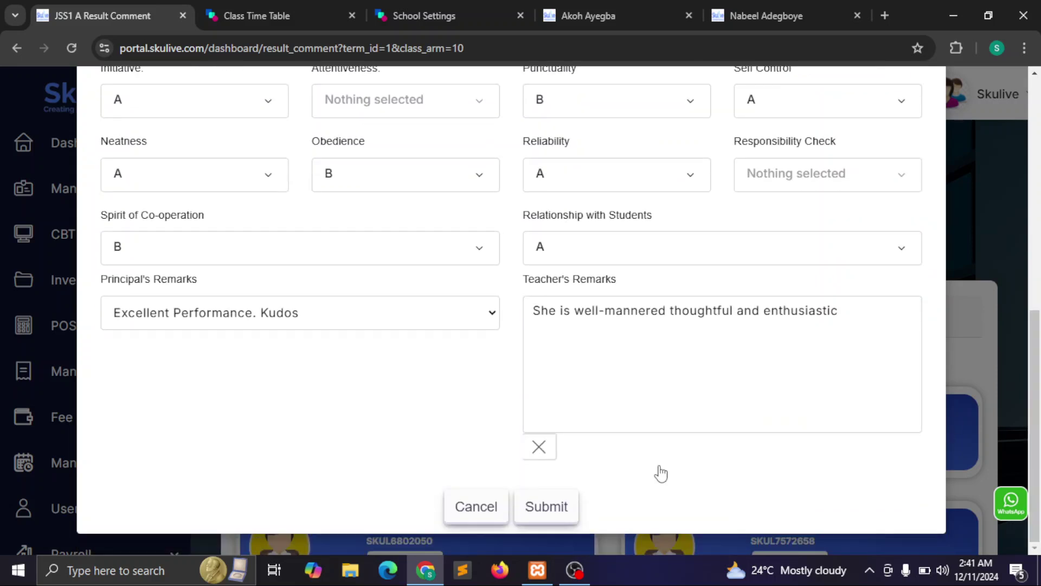
left_click(562, 516)
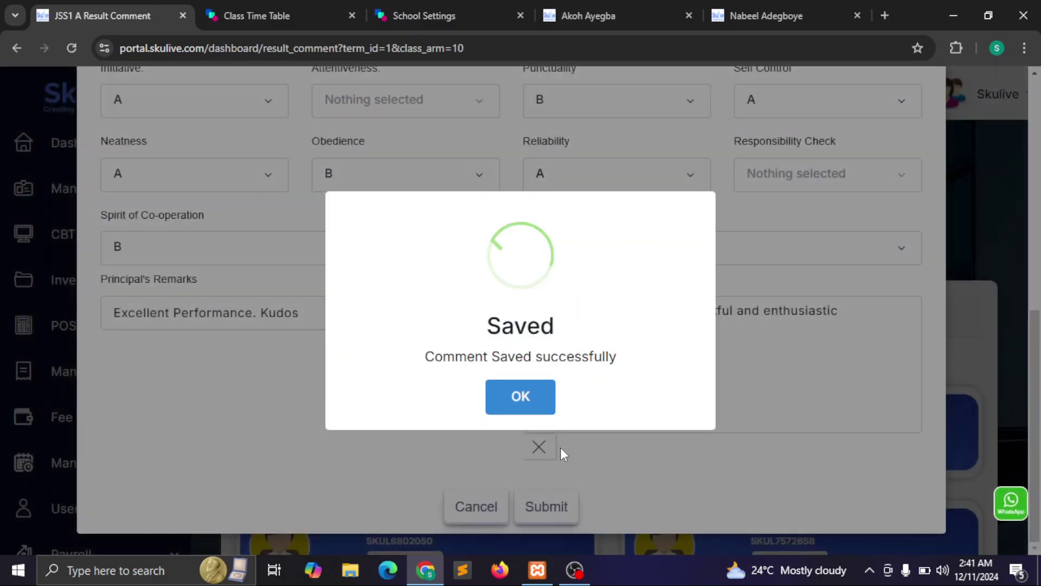
Step: Close the saved student comment form and go to the JSS1 A Assignment page for managing results
left_click(522, 396)
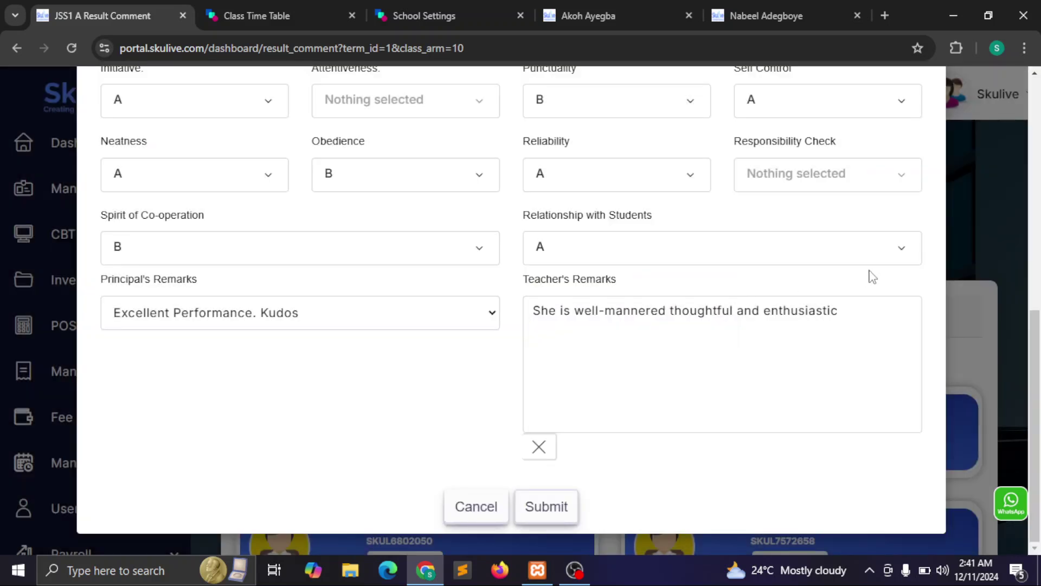
left_click(967, 232)
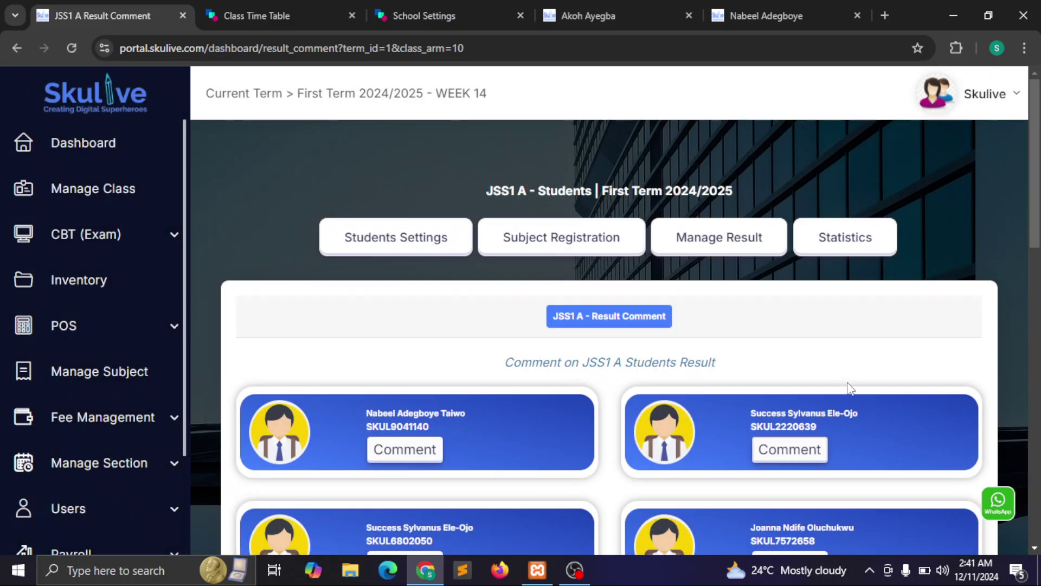
left_click(725, 250)
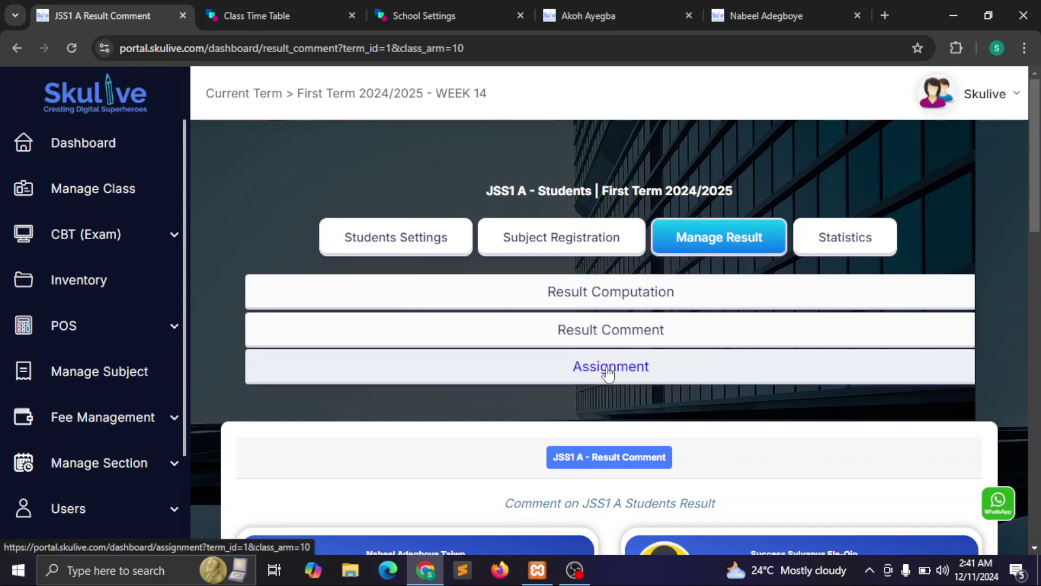
left_click(608, 369)
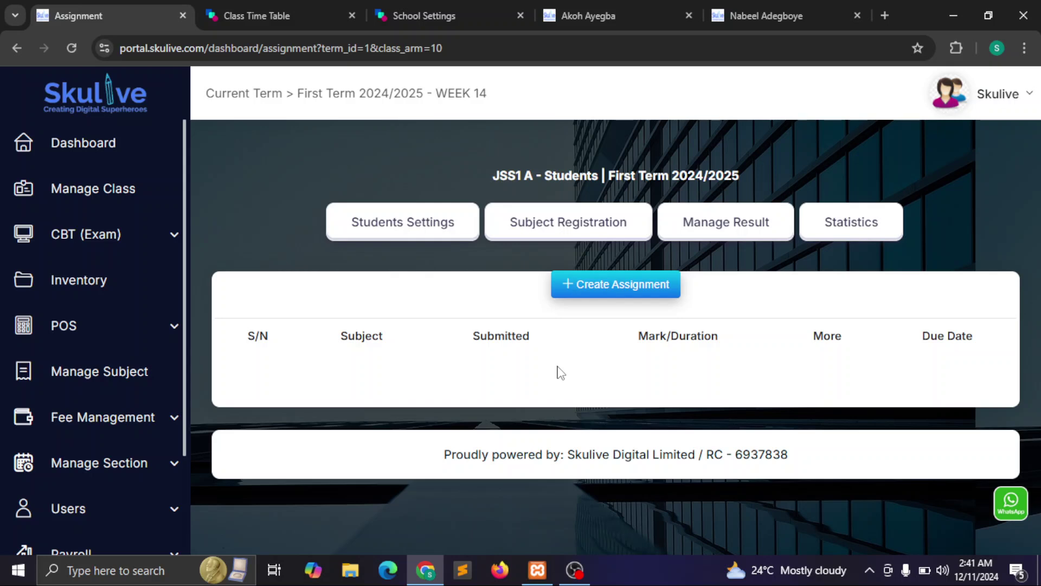
Step: Start a new CBT assignment, entering "What is a noun" as Question 1 with A as its answer
left_click(628, 290)
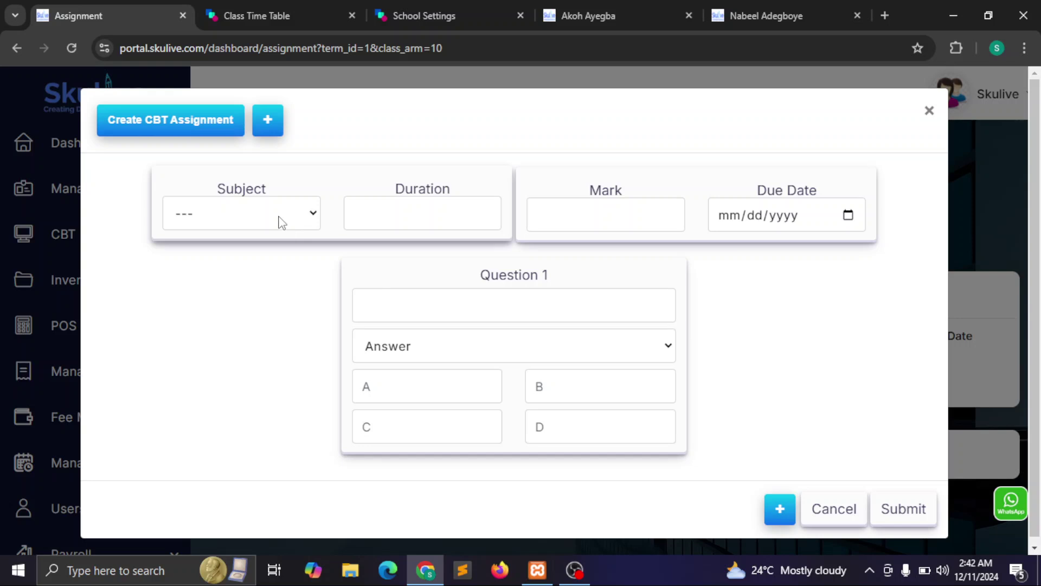
left_click(282, 223)
left_click(434, 218)
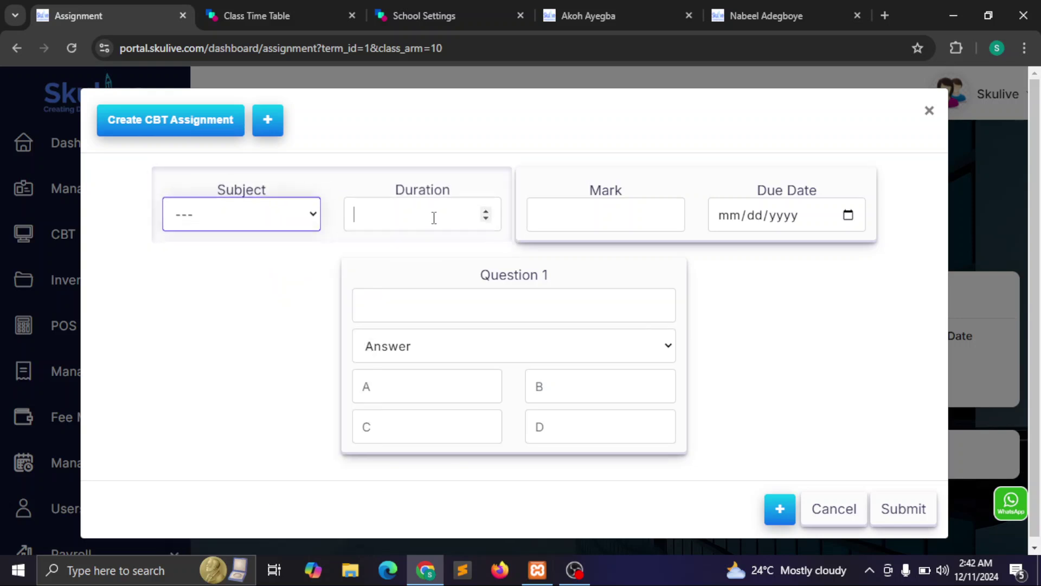
left_click(603, 210)
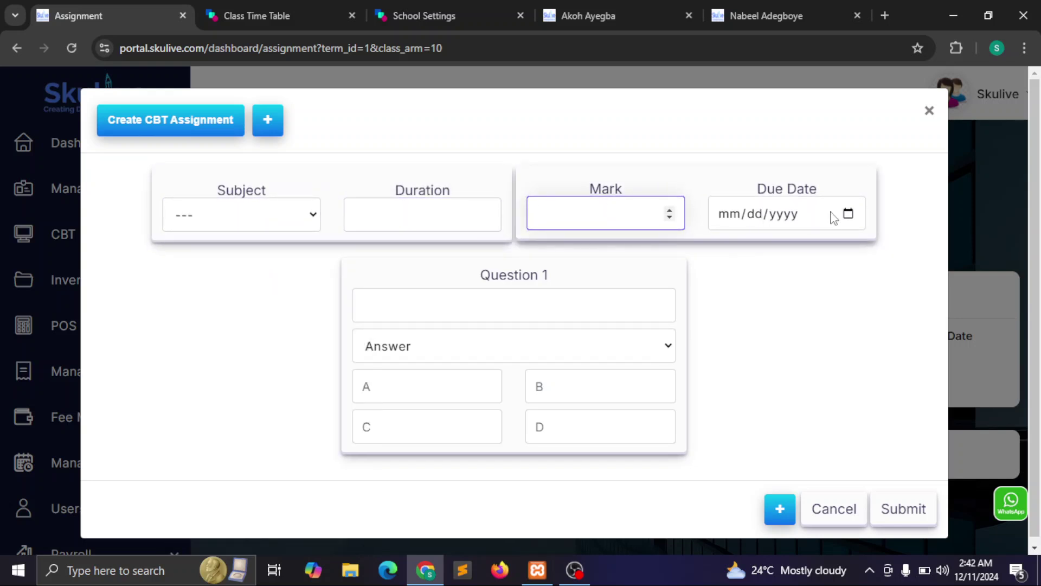
left_click(506, 302)
left_click(449, 343)
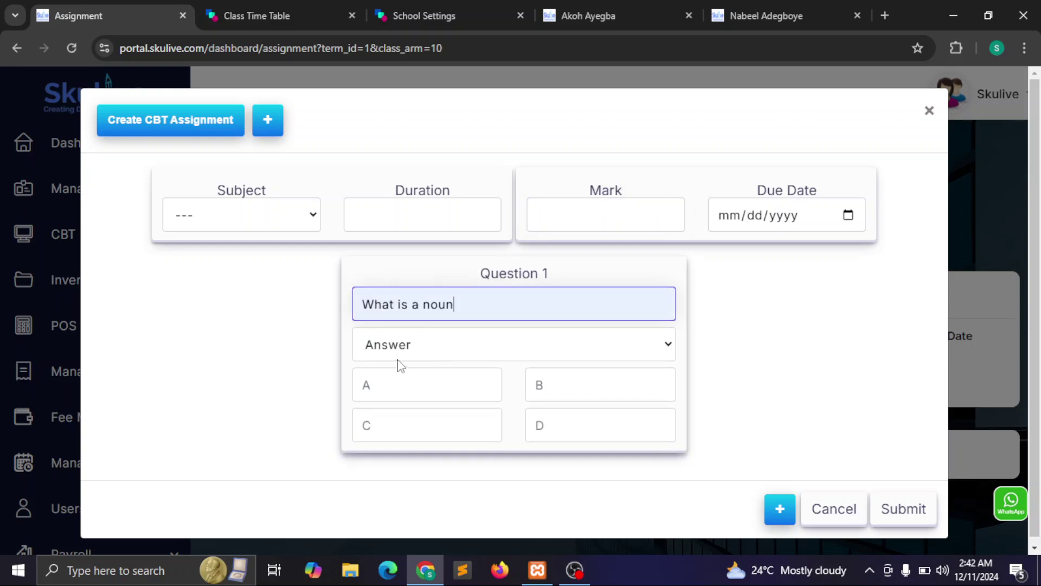
left_click(454, 354)
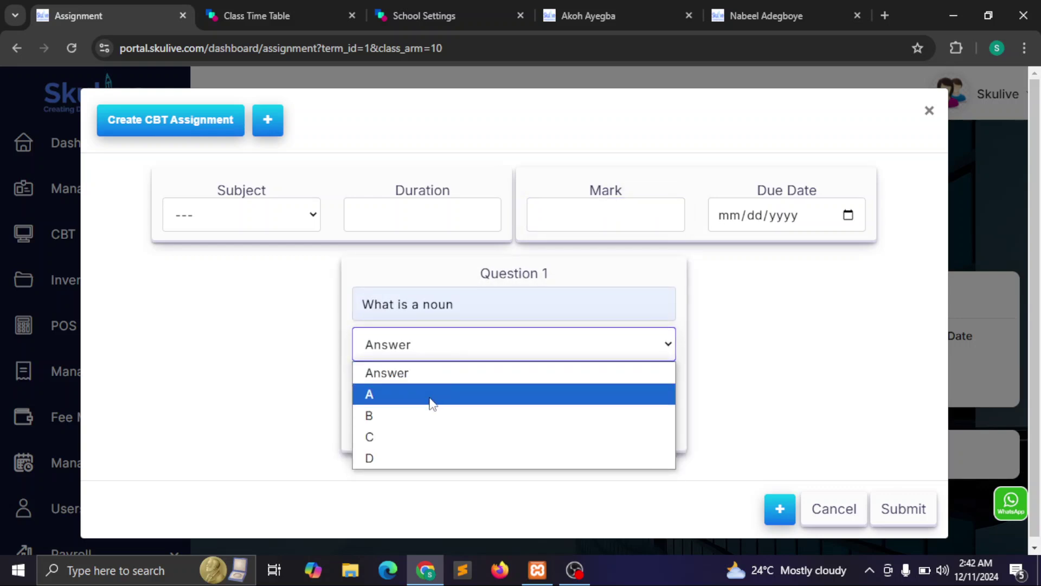
left_click(430, 396)
left_click(426, 392)
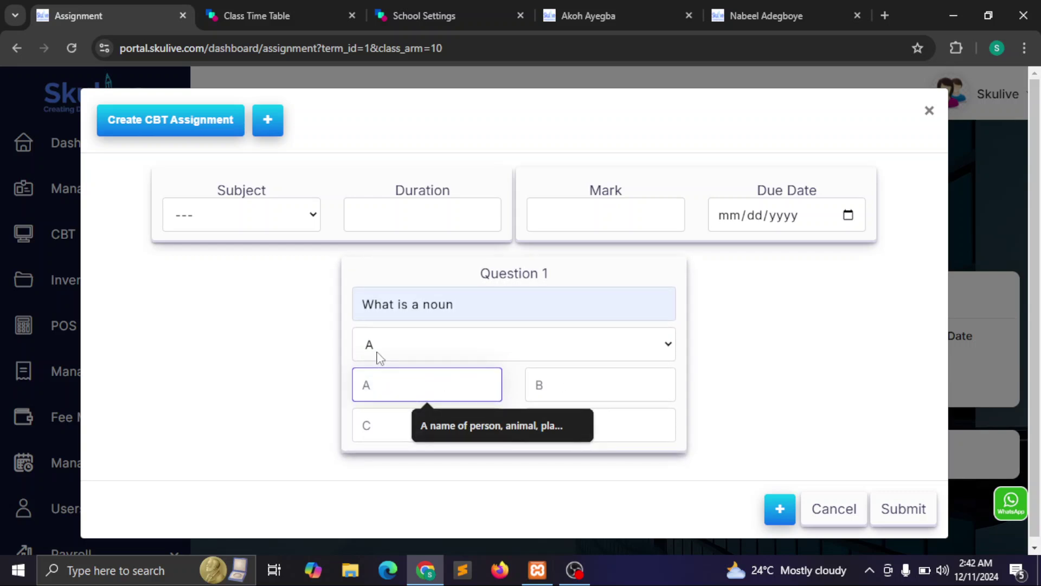
left_click(594, 394)
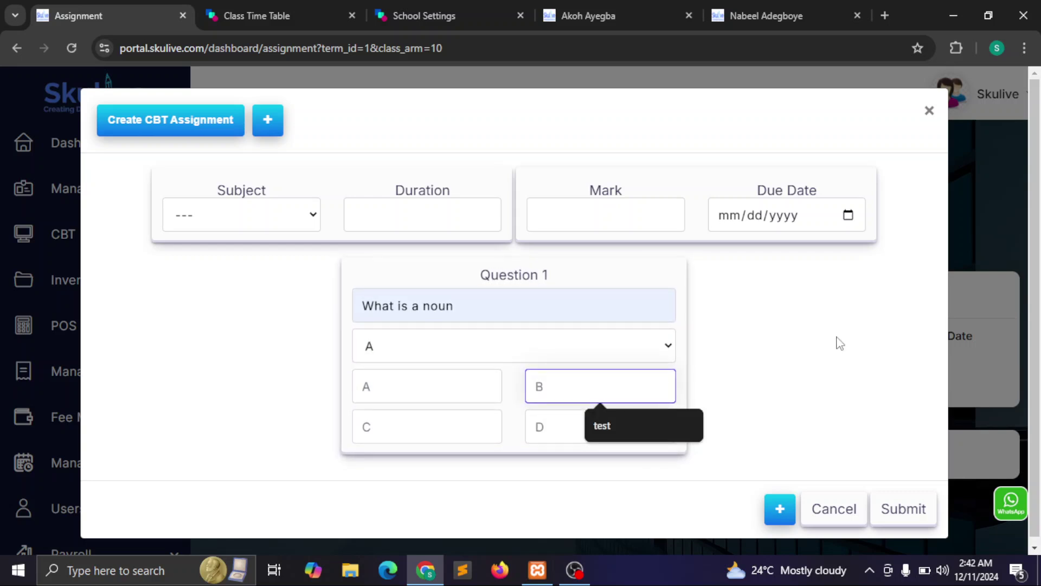
left_click(839, 342)
Step: Add three more question blocks to the CBT assignment and close the form without submitting it
left_click(779, 509)
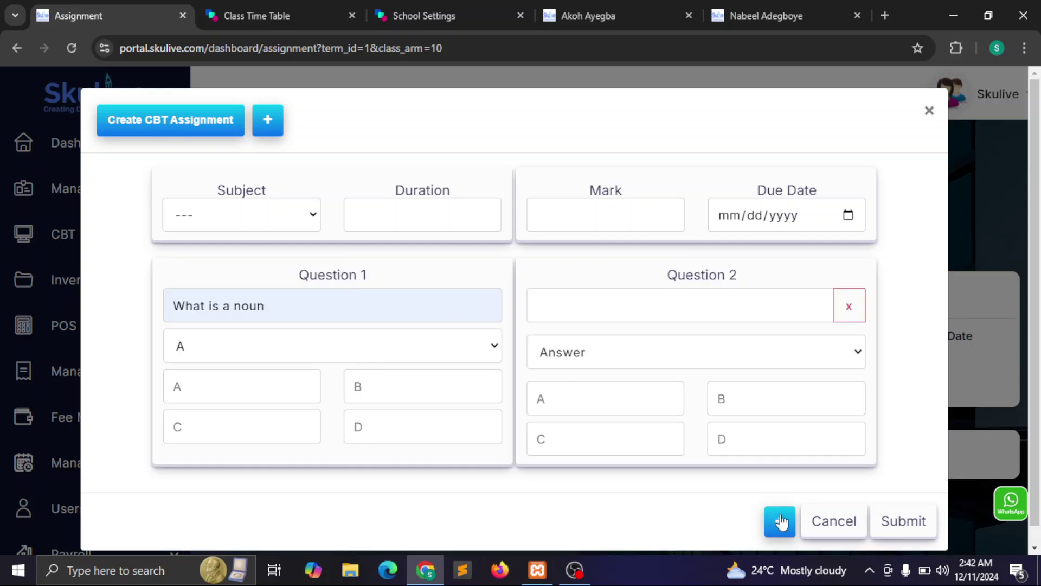
left_click(779, 524)
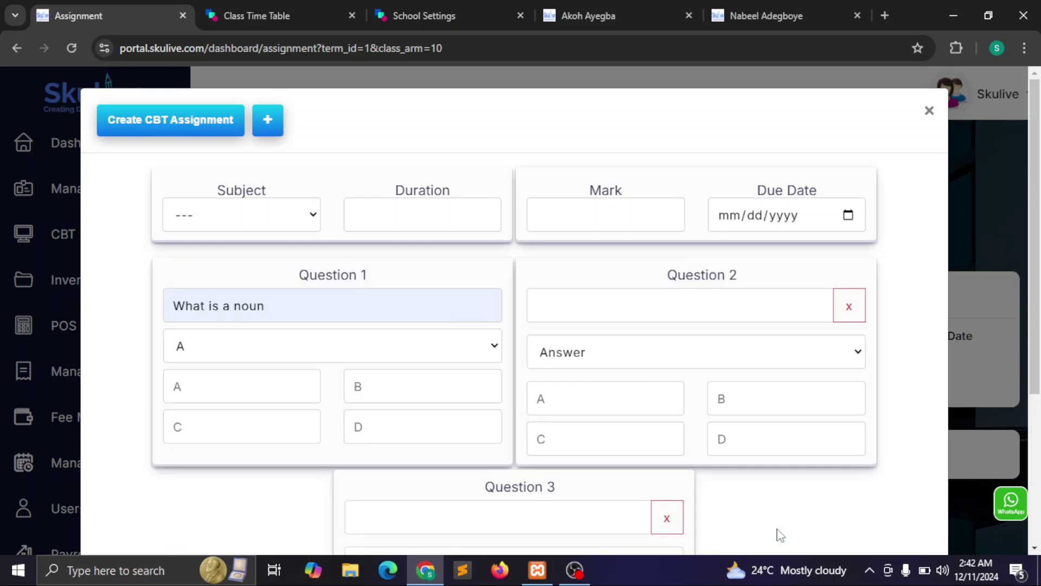
left_click(275, 124)
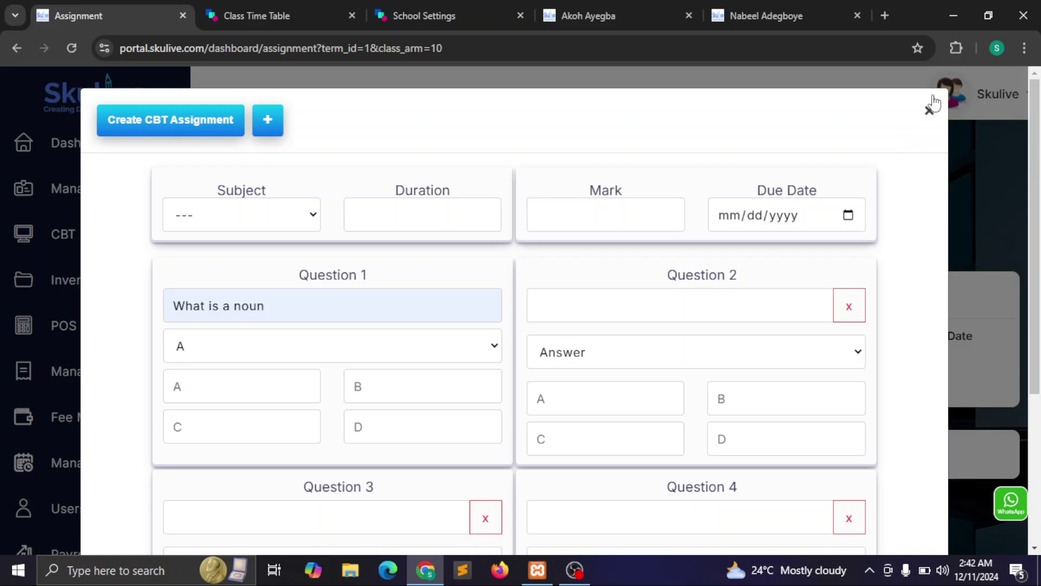
left_click_drag(1040, 158, 1039, 396)
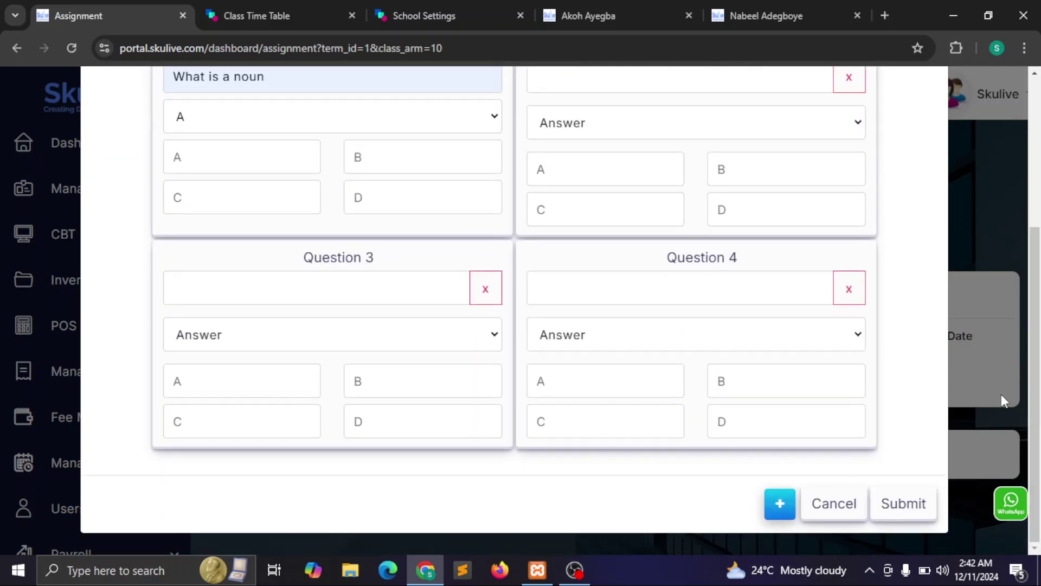
left_click_drag(1039, 263, 1017, 72)
left_click(929, 112)
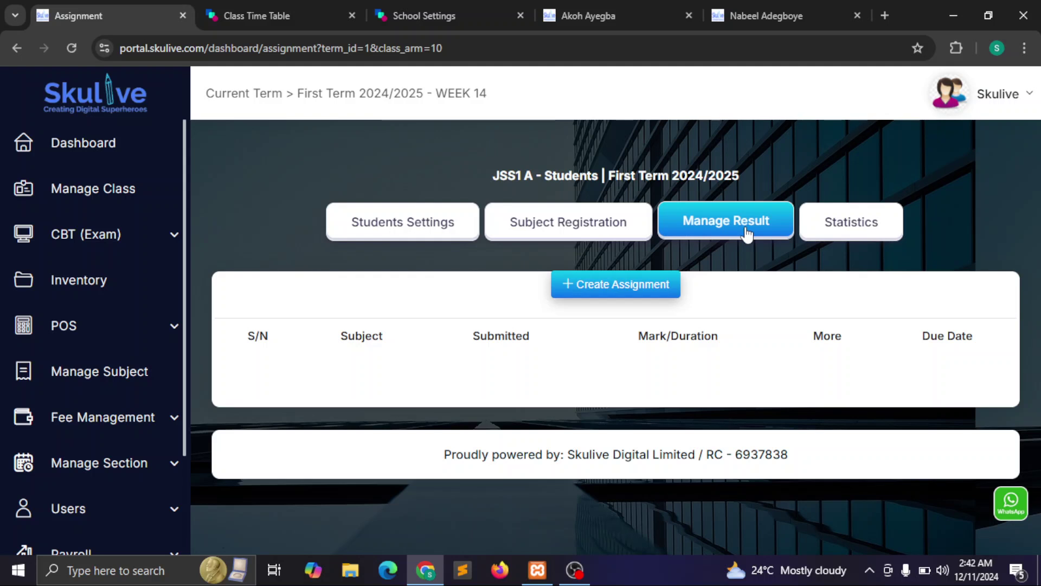
Step: Open the JSS1 A class Datasheet in a new tab, close the staff profile tab and look over the datasheet
left_click(838, 231)
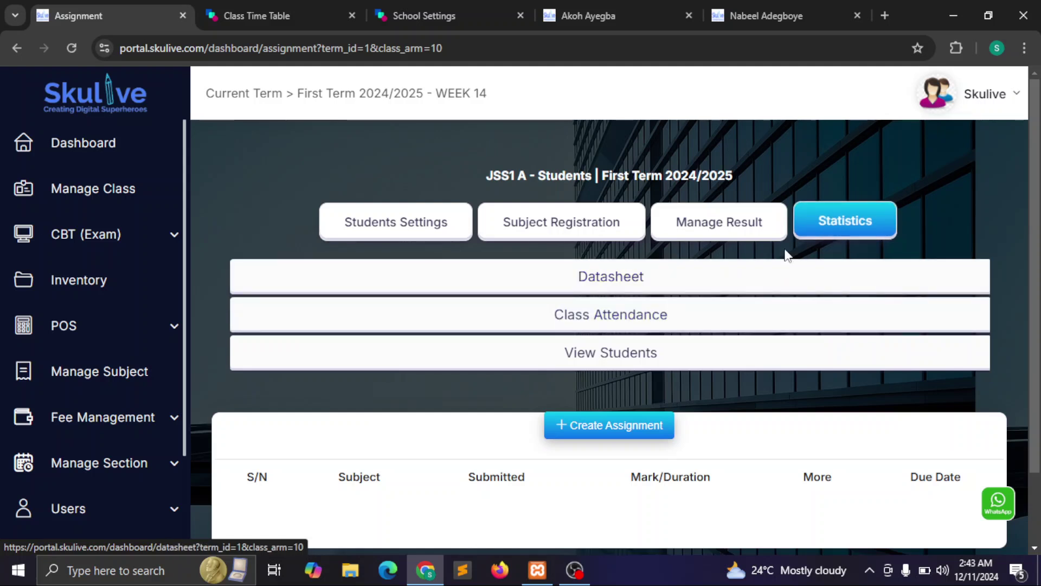
right_click(690, 281)
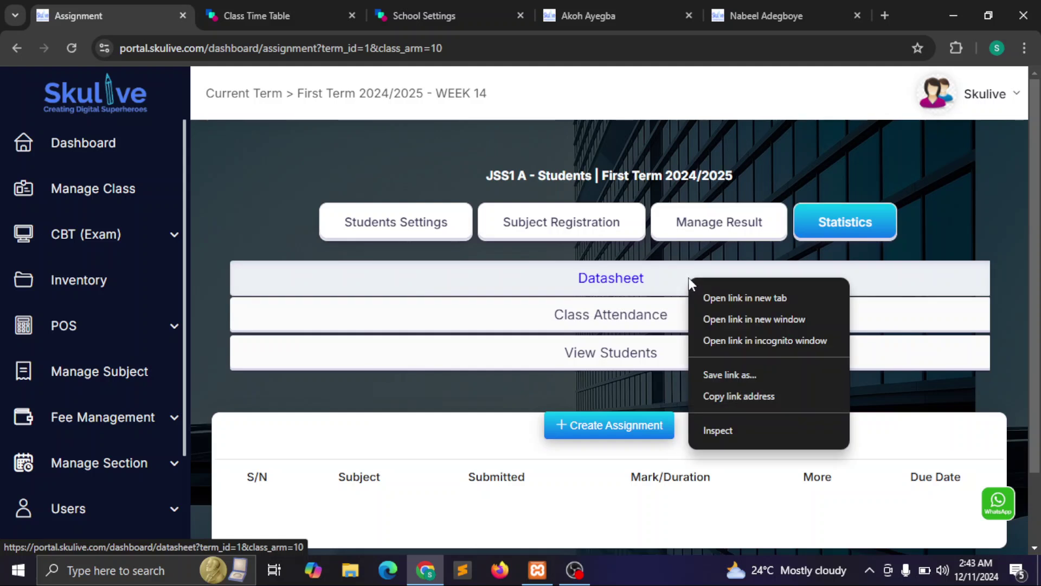
left_click(723, 298)
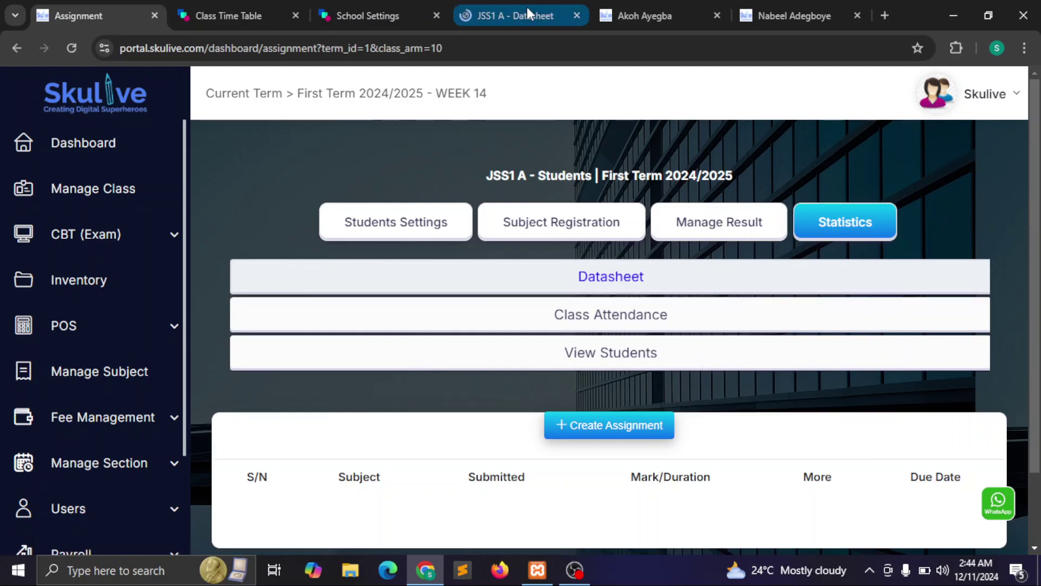
left_click(723, 15)
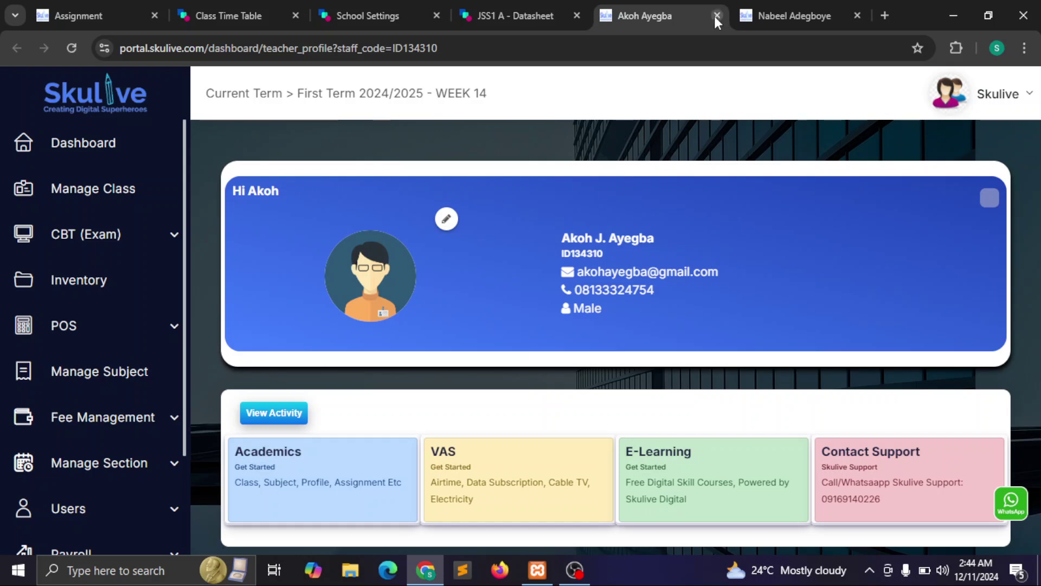
left_click(714, 15)
left_click(537, 7)
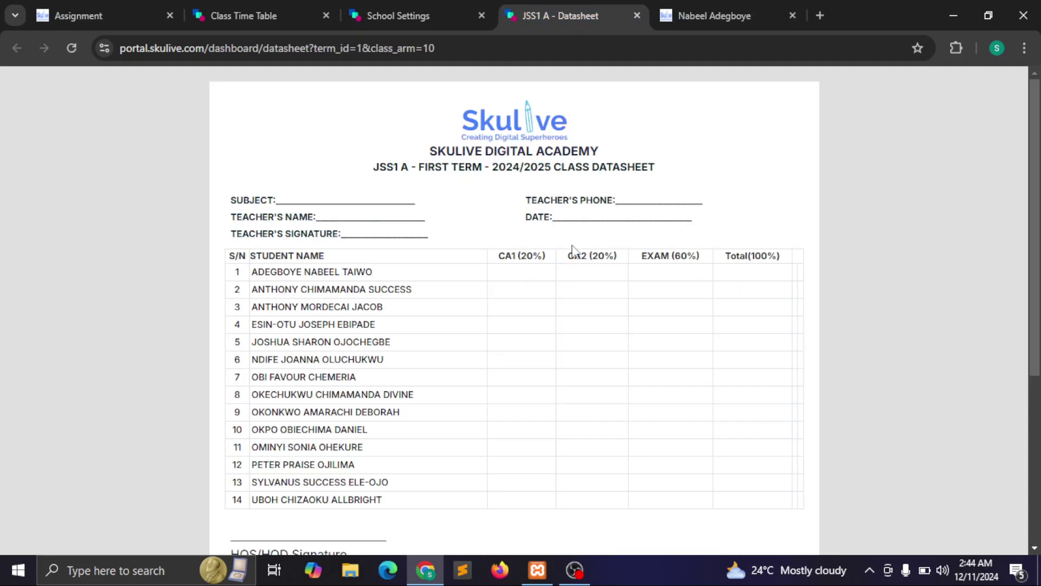
left_click_drag(1037, 189, 975, 102)
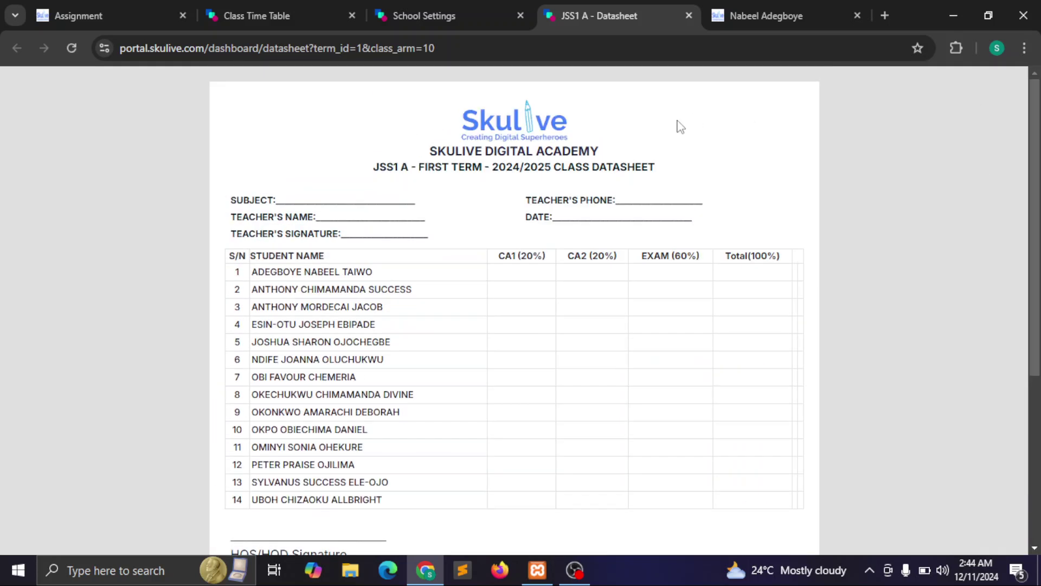
Step: Check the Grade Margin in School Settings, and open the Class Attendance page for JSS1 A from the Assignment tab
left_click(448, 7)
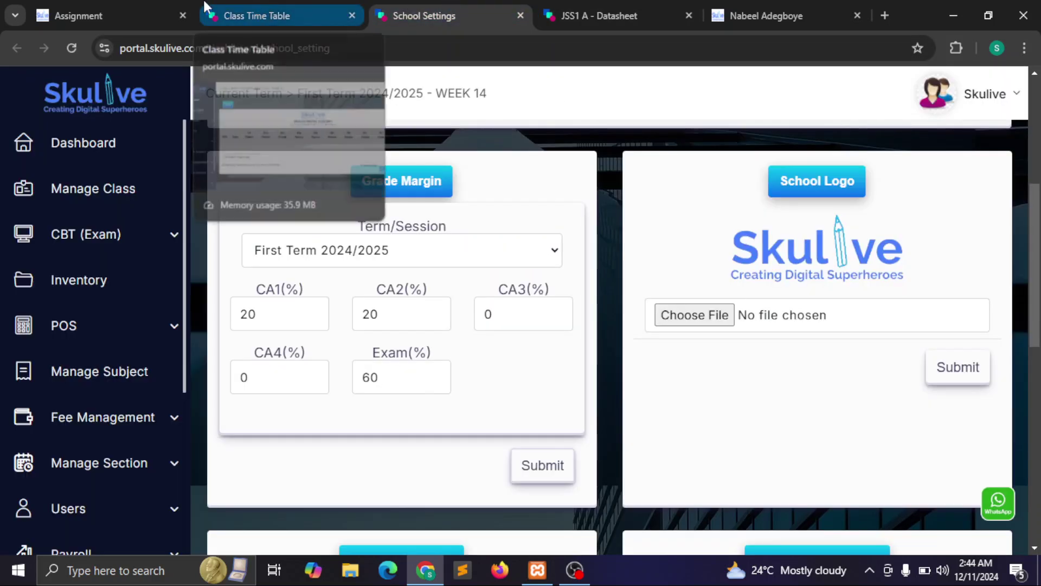
left_click(120, 7)
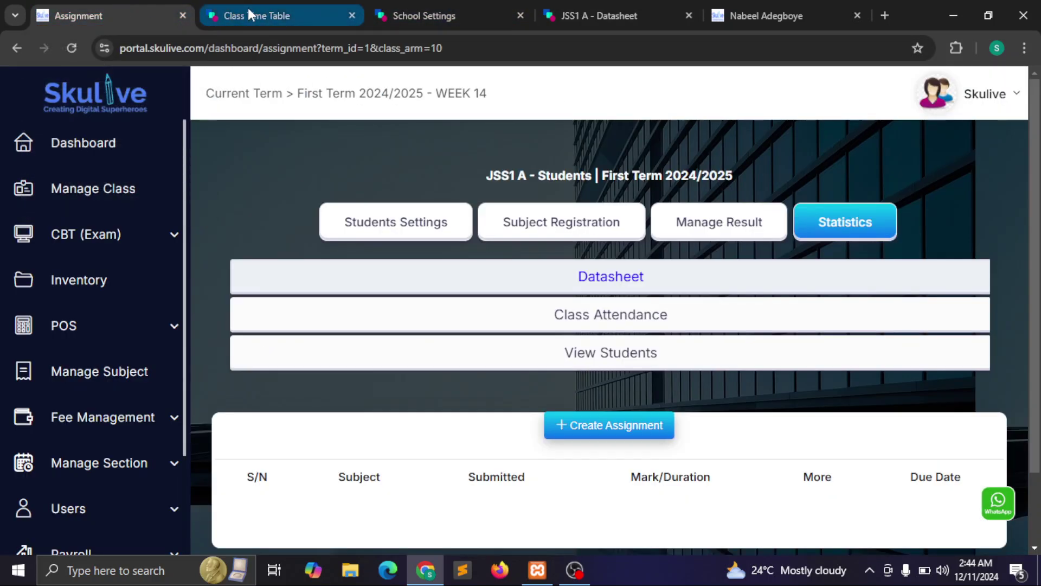
left_click(636, 324)
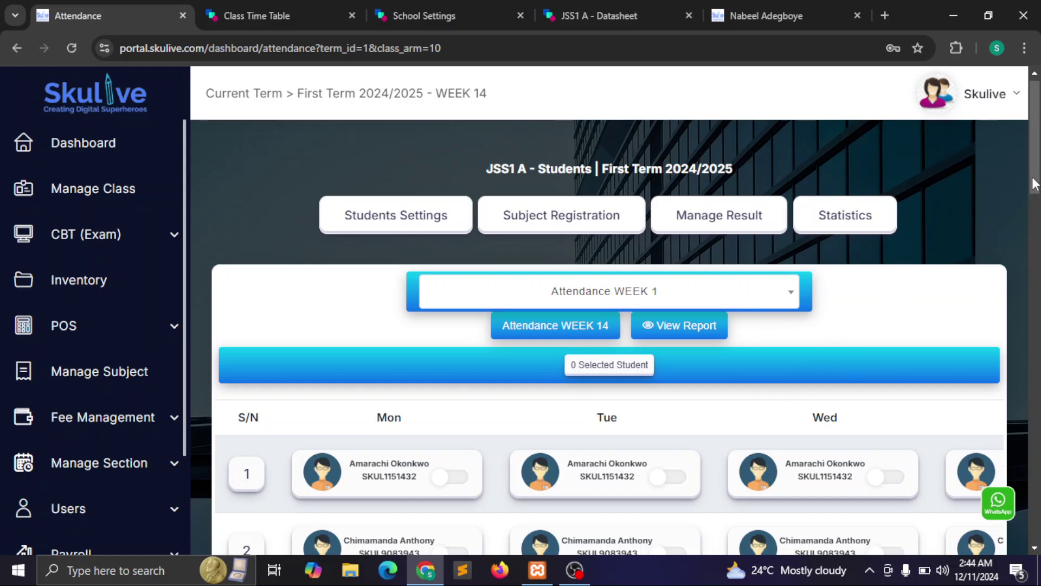
scroll(677, 230, "down", 4)
scroll(676, 230, "up", 2)
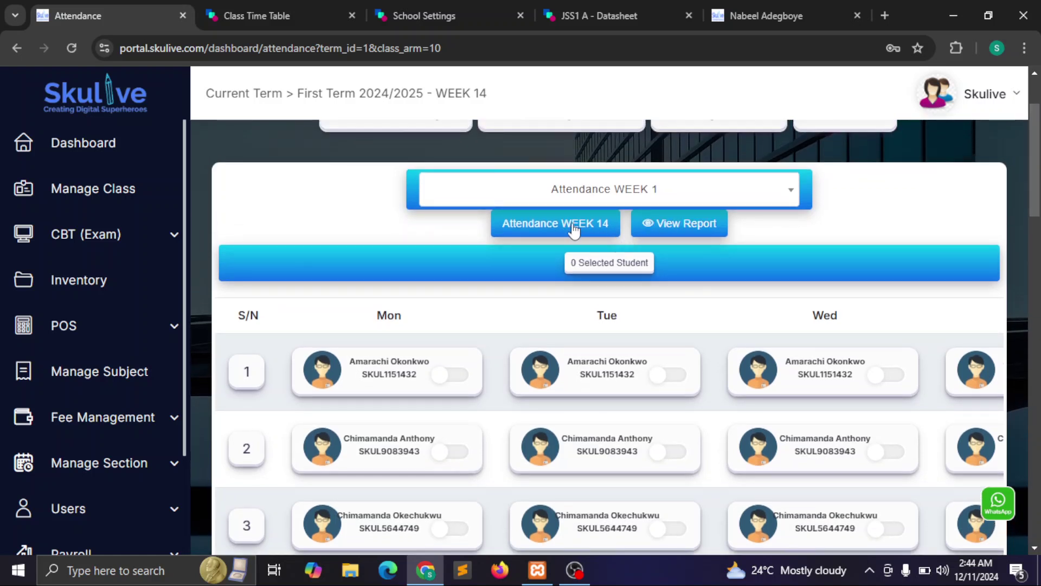
Step: Switch on the Monday attendance of the first three listed students in JSS1 A
left_click(444, 379)
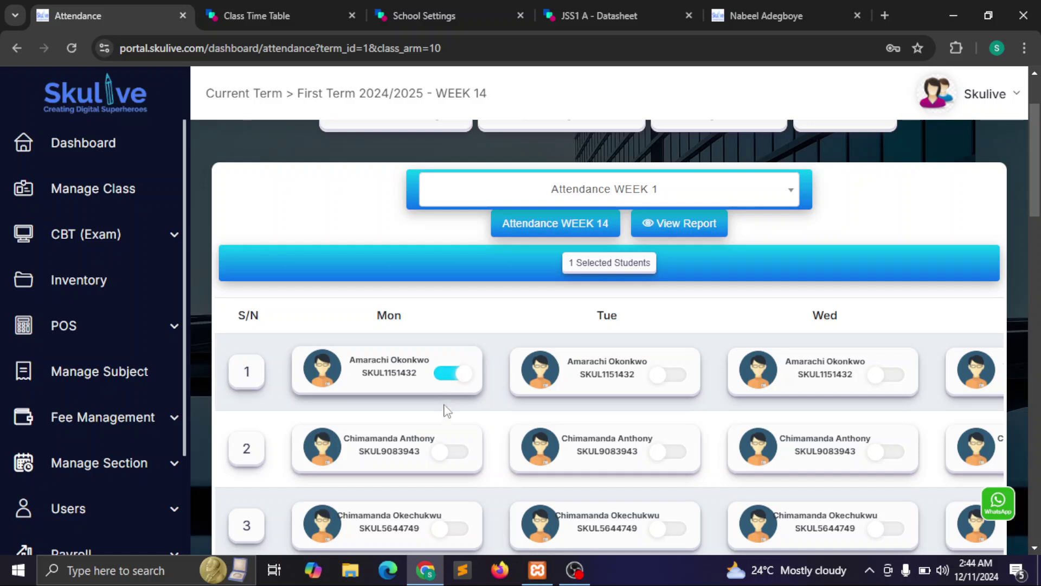
left_click(445, 452)
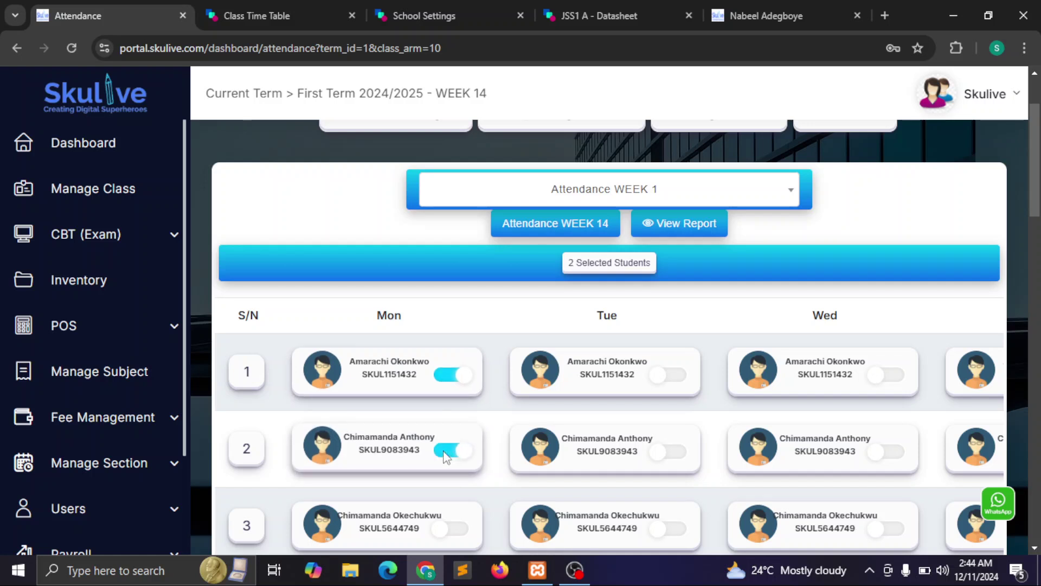
left_click(446, 529)
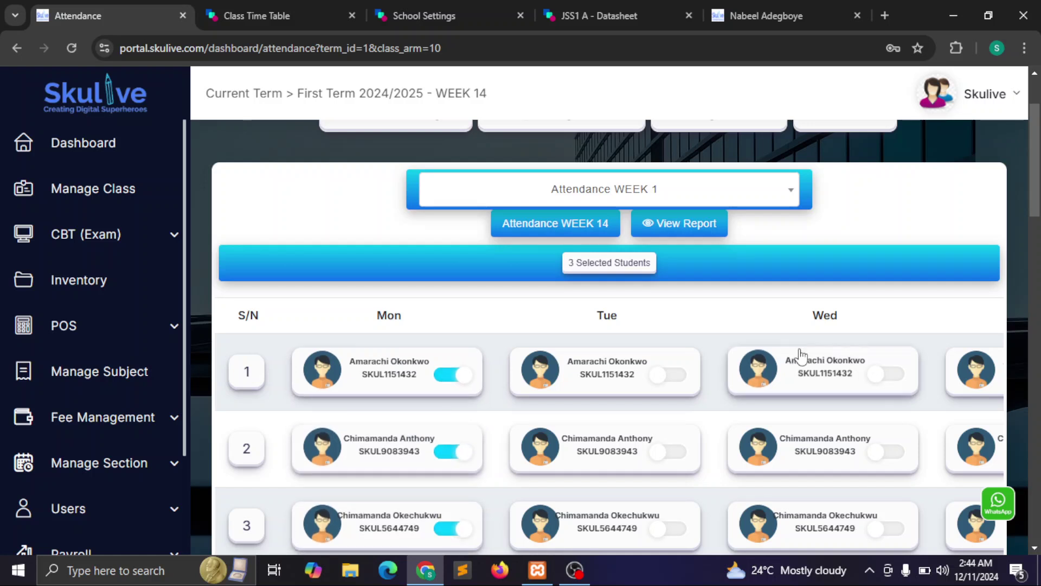
scroll(1034, 254, "up", 2)
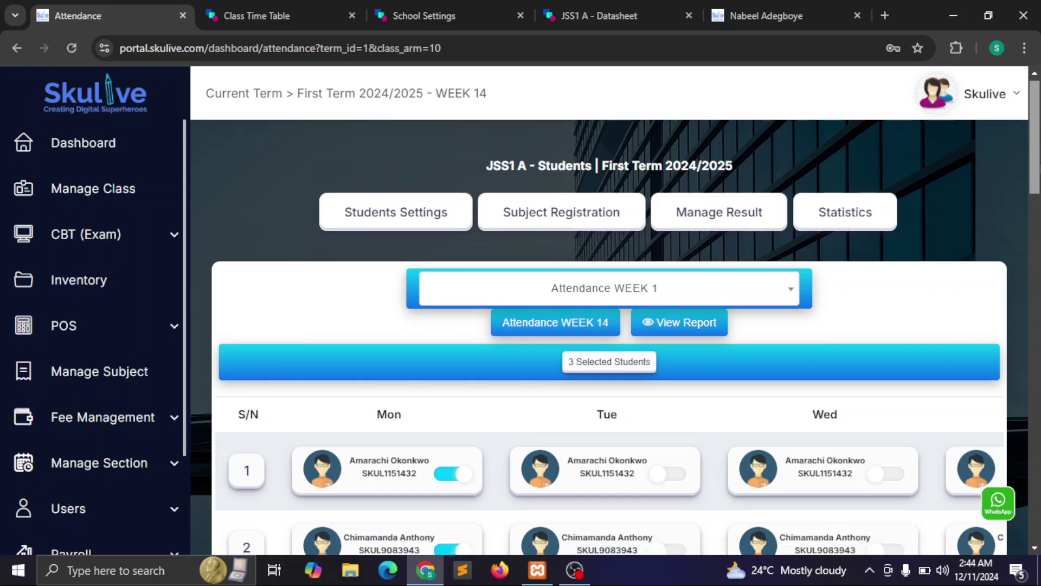
scroll(1034, 254, "down", 7)
scroll(1034, 254, "up", 7)
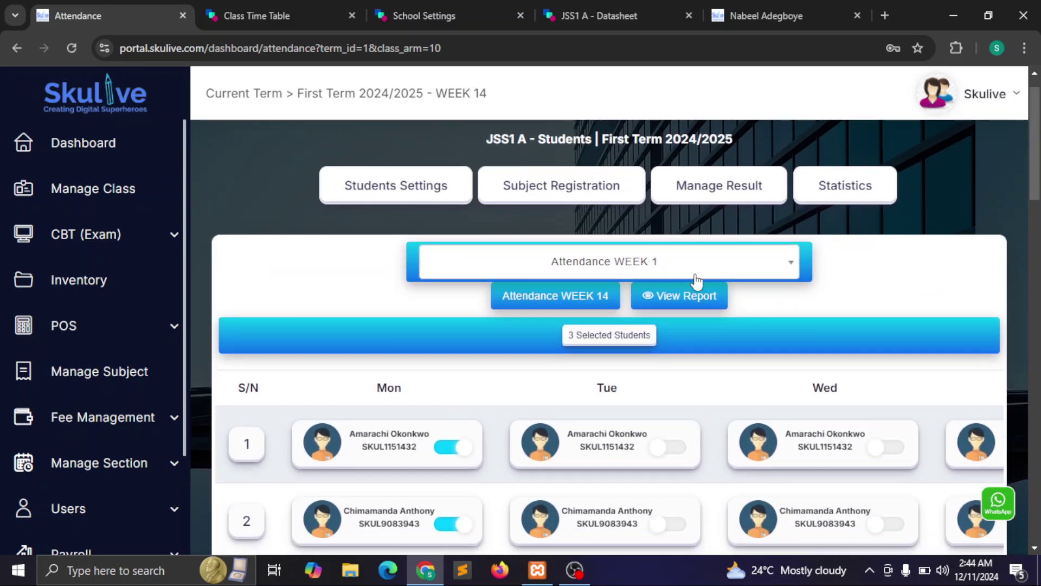
Step: Open the JSS1 A attendance report in a new tab and review the weekly records of all listed students
right_click(681, 295)
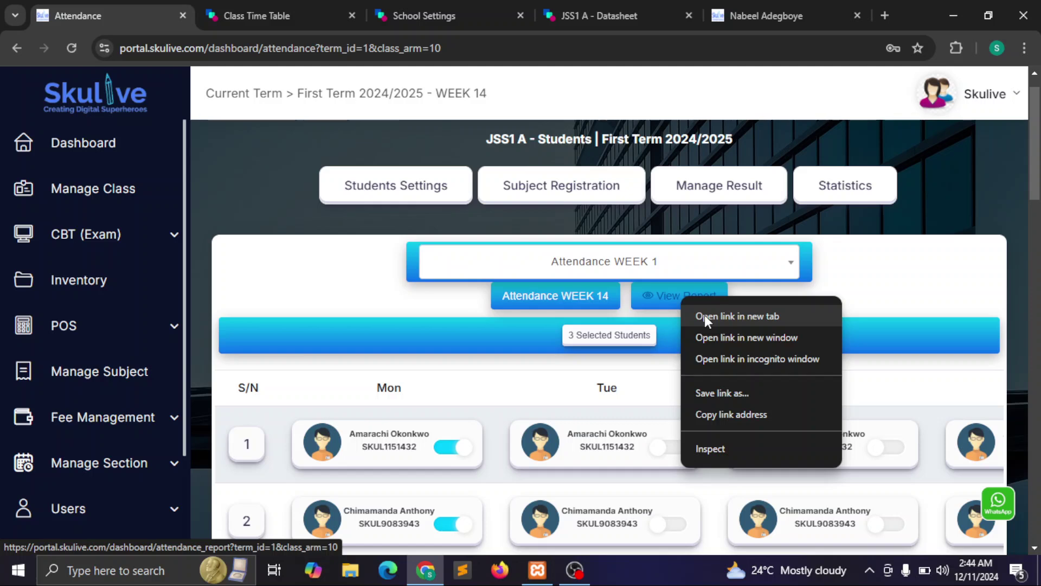
left_click(705, 316)
left_click(225, 16)
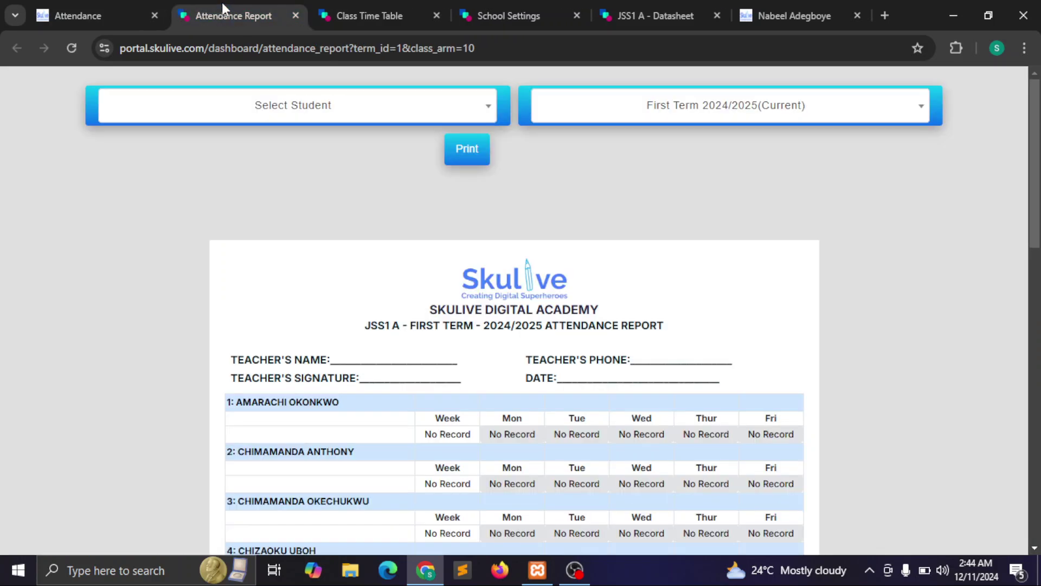
scroll(1024, 412, "down", 15)
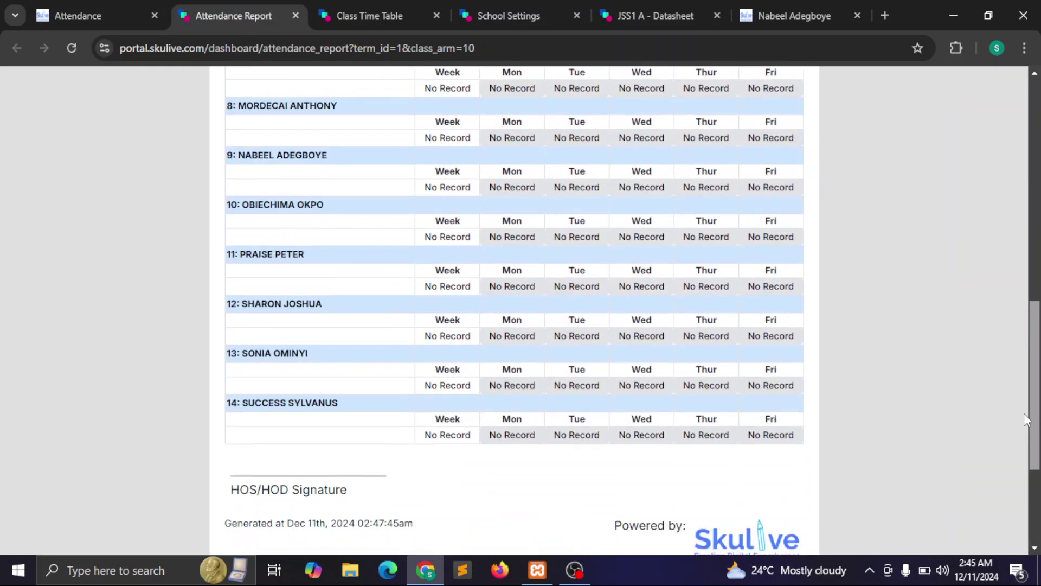
scroll(1024, 413, "up", 20)
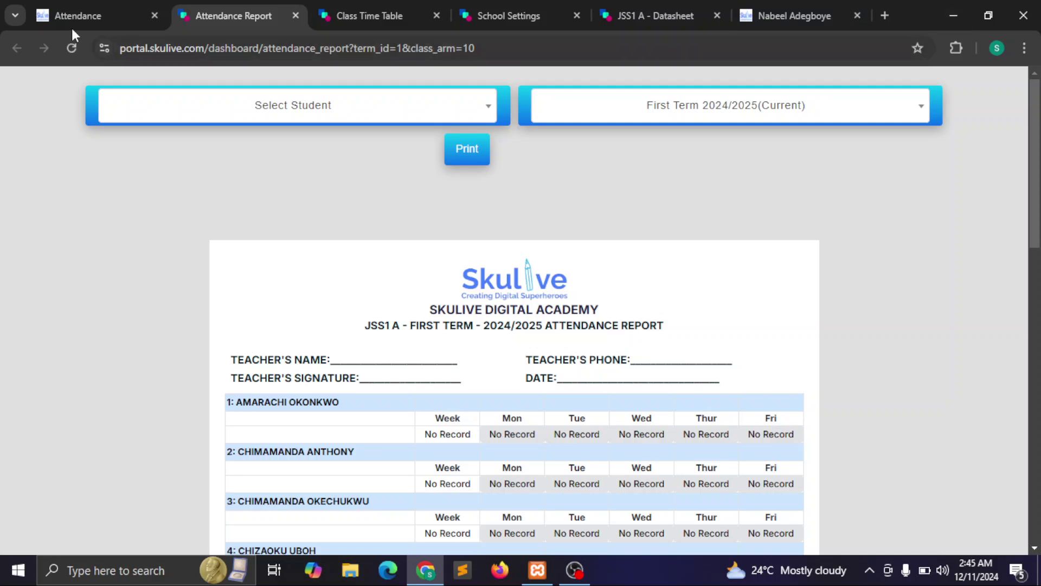
Step: Return to the JSS1 A attendance page, open the class's student list and view the second listed student's academic results
left_click(83, 9)
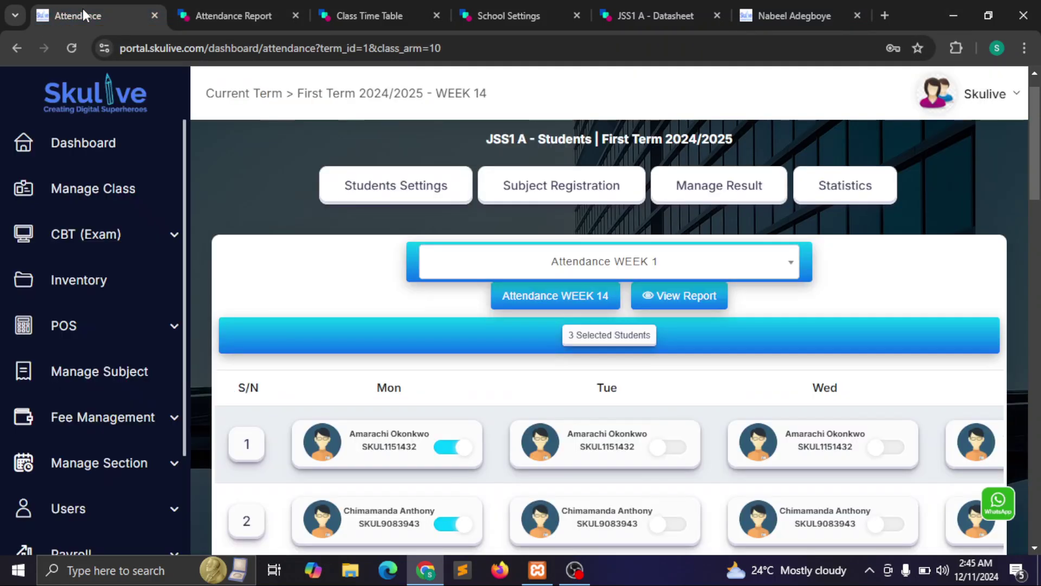
left_click(849, 209)
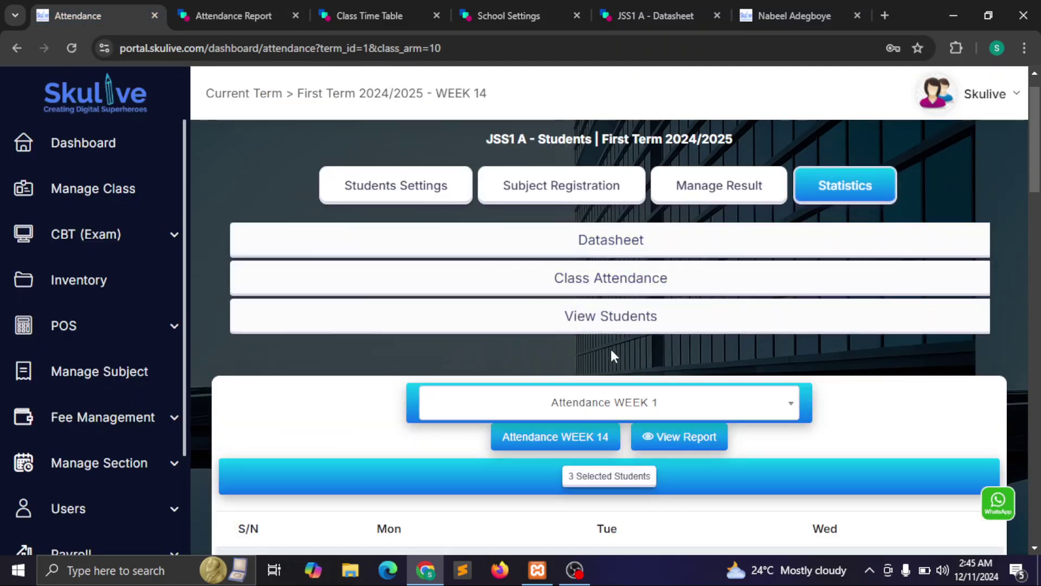
left_click(585, 324)
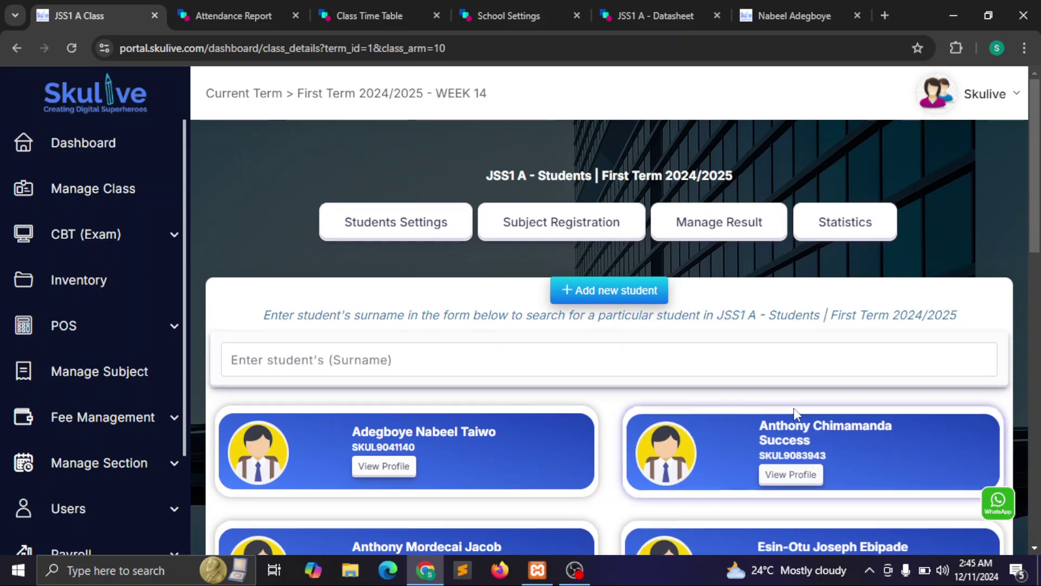
left_click_drag(1034, 208, 1029, 271)
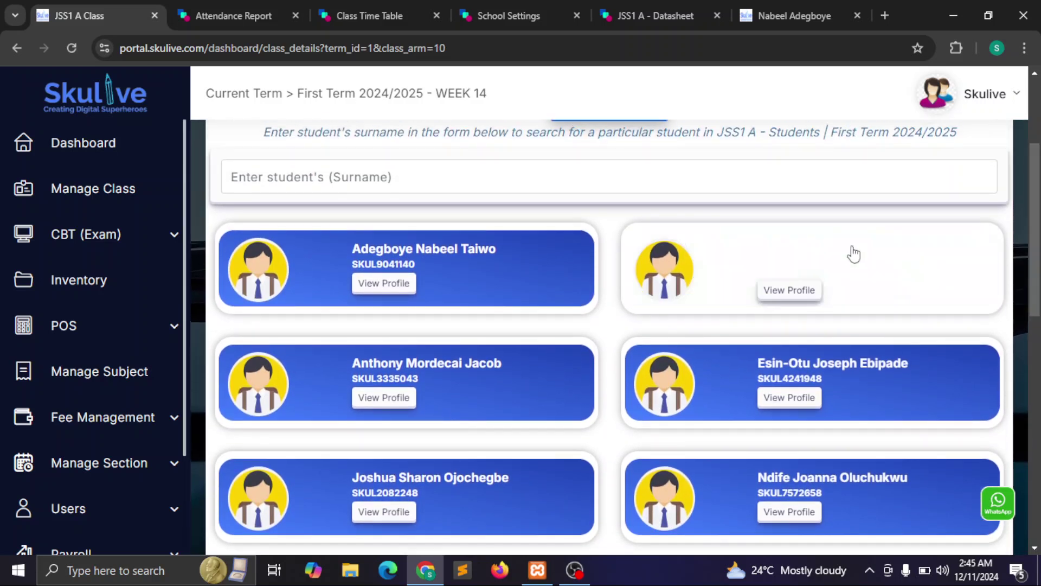
left_click(792, 298)
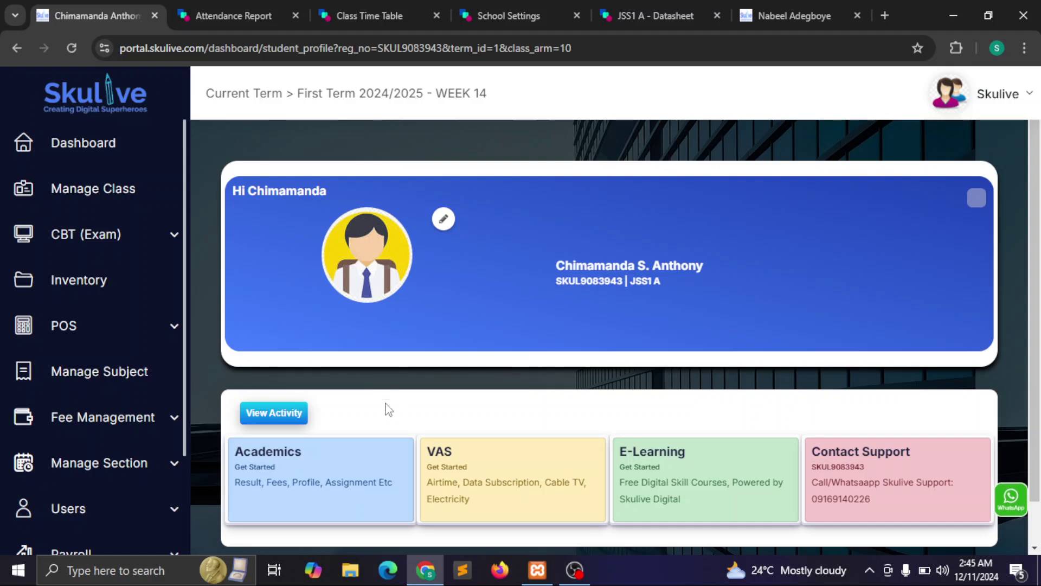
left_click(337, 484)
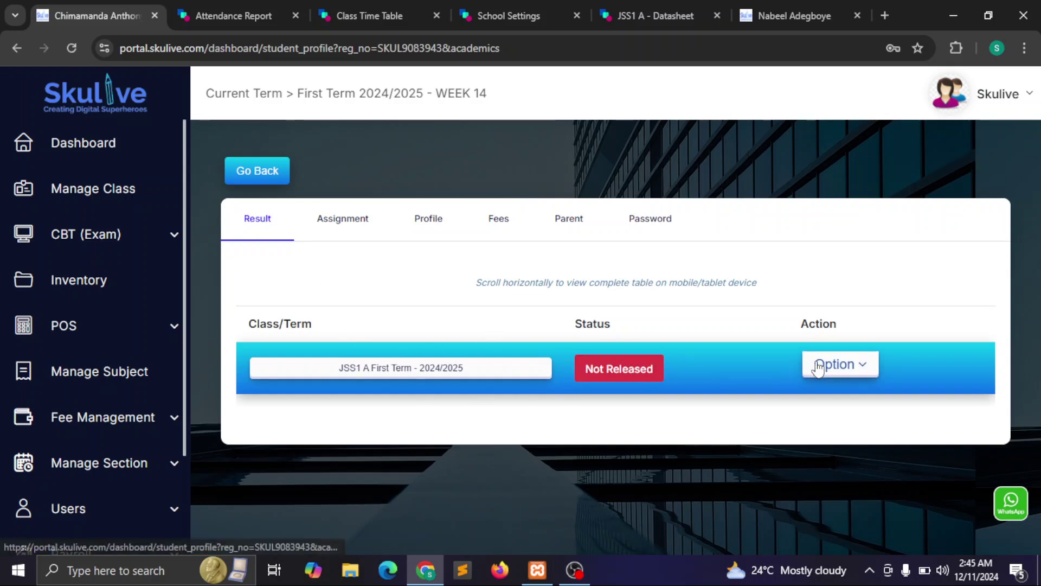
left_click(332, 233)
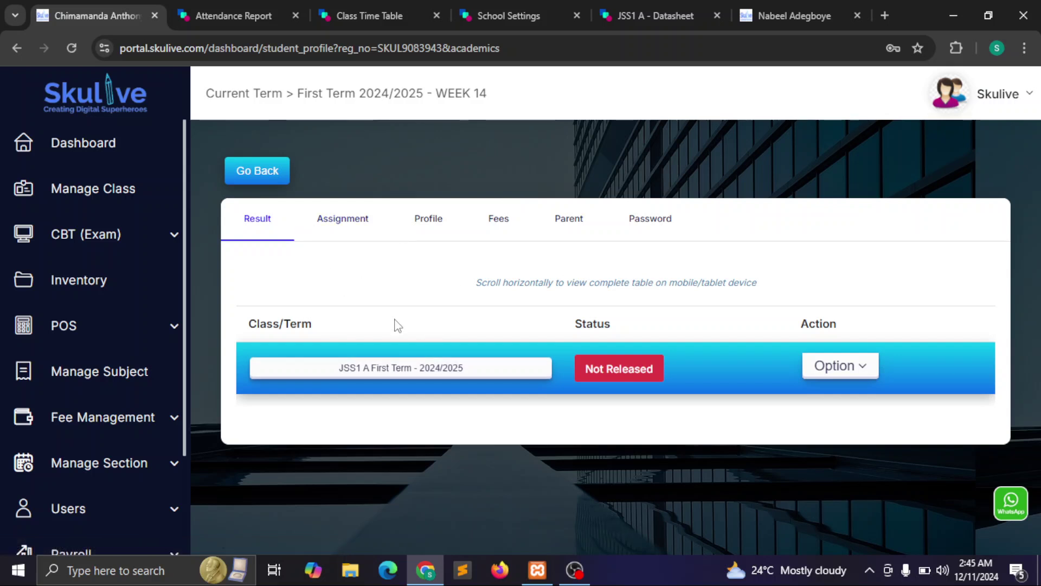
Step: Go back to the JSS1 A student list, open the third listed student's academic results and check the First Term result unlock form
left_click(13, 53)
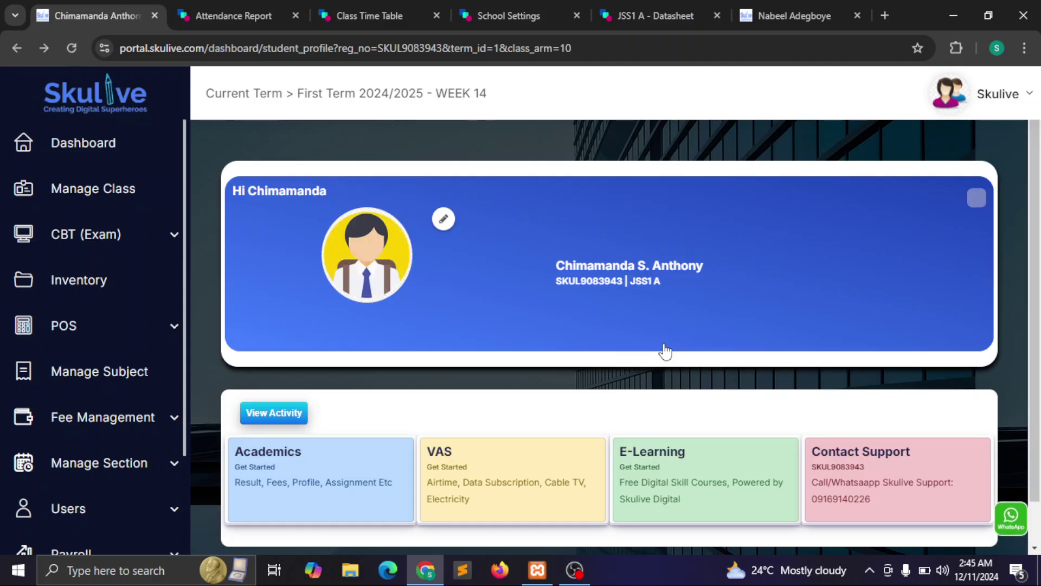
left_click(14, 47)
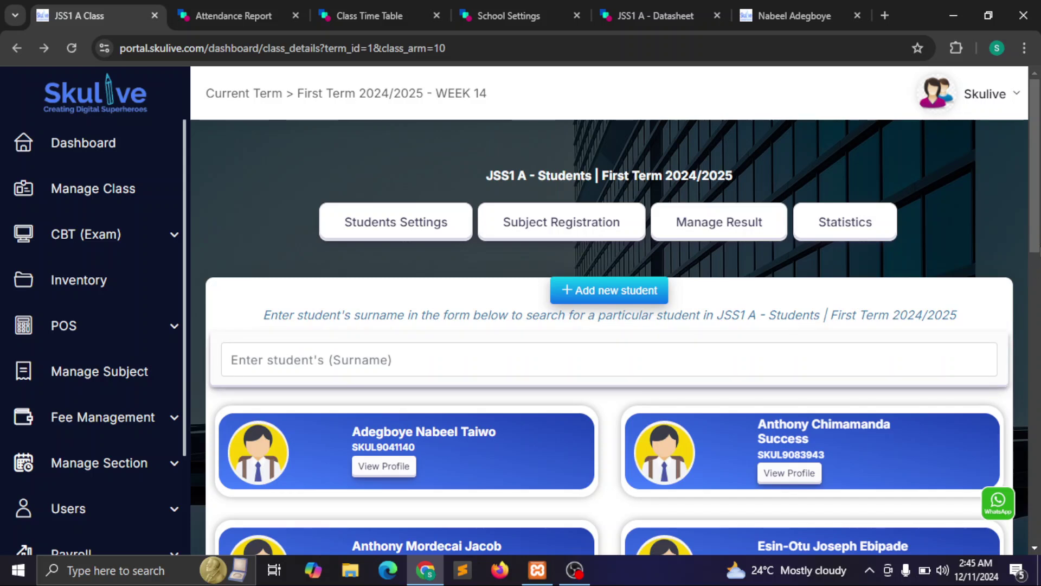
scroll(1029, 302, "down", 4)
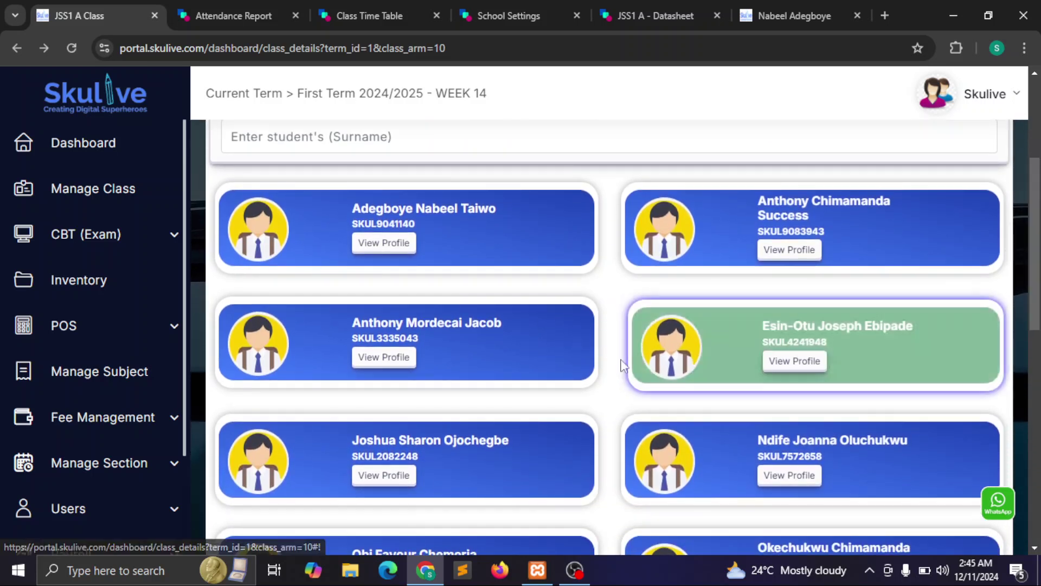
left_click(401, 362)
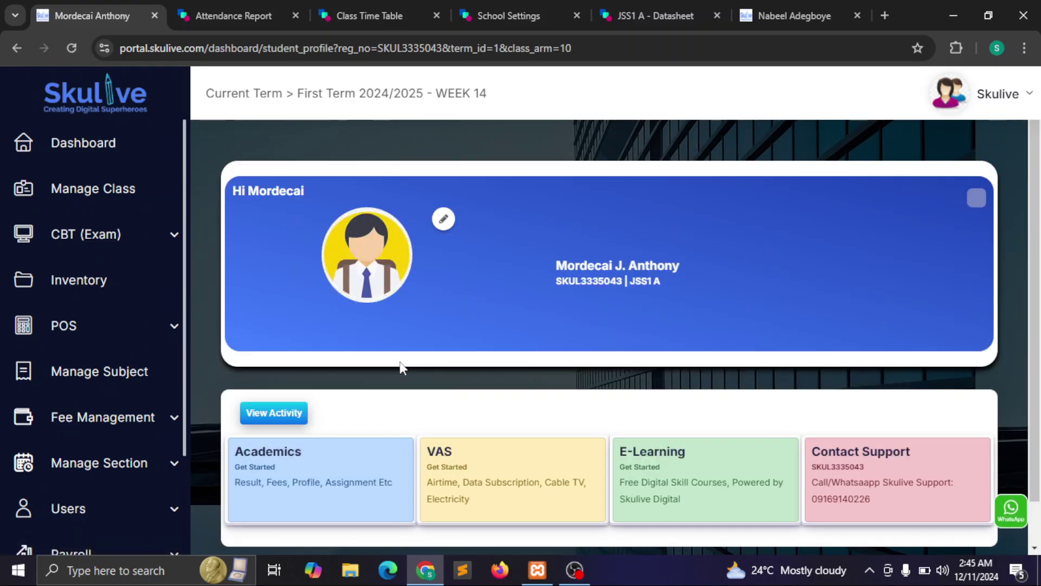
left_click(355, 506)
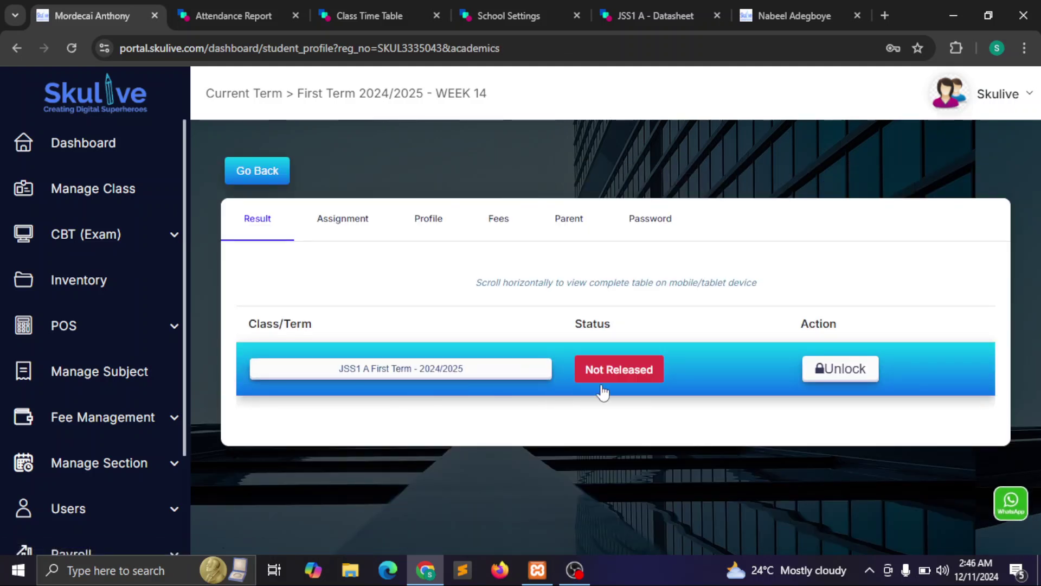
left_click(851, 372)
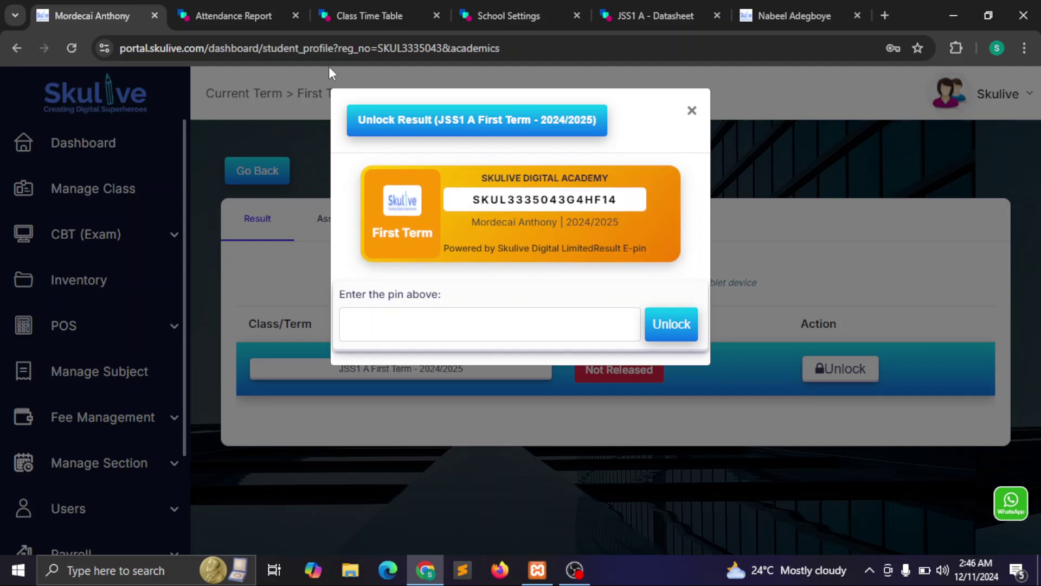
left_click(214, 165)
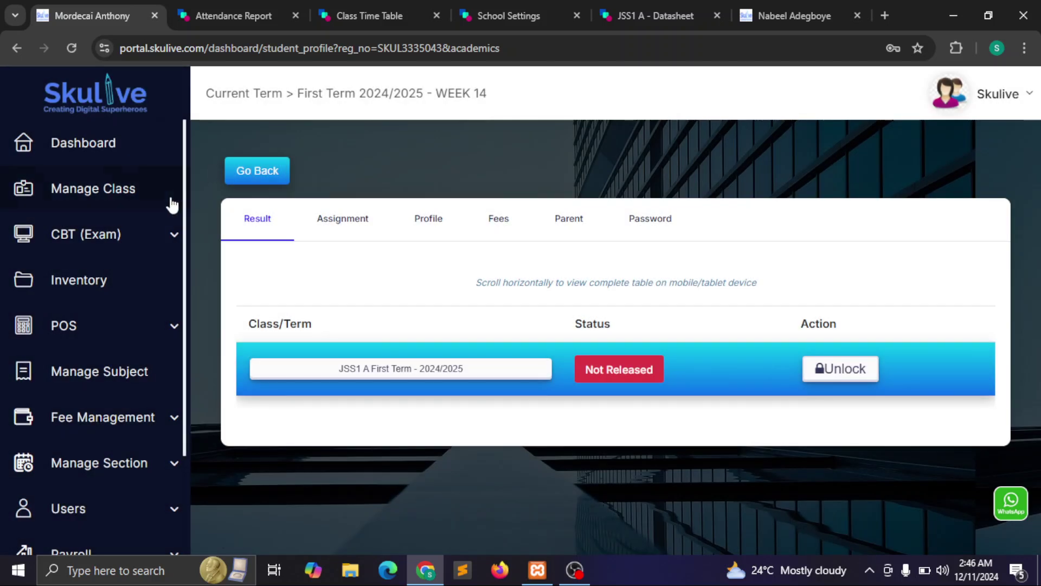
Step: Open Manage Term in a new tab and switch on Release Result for First Term 2024/2025
scroll(188, 211, "down", 3)
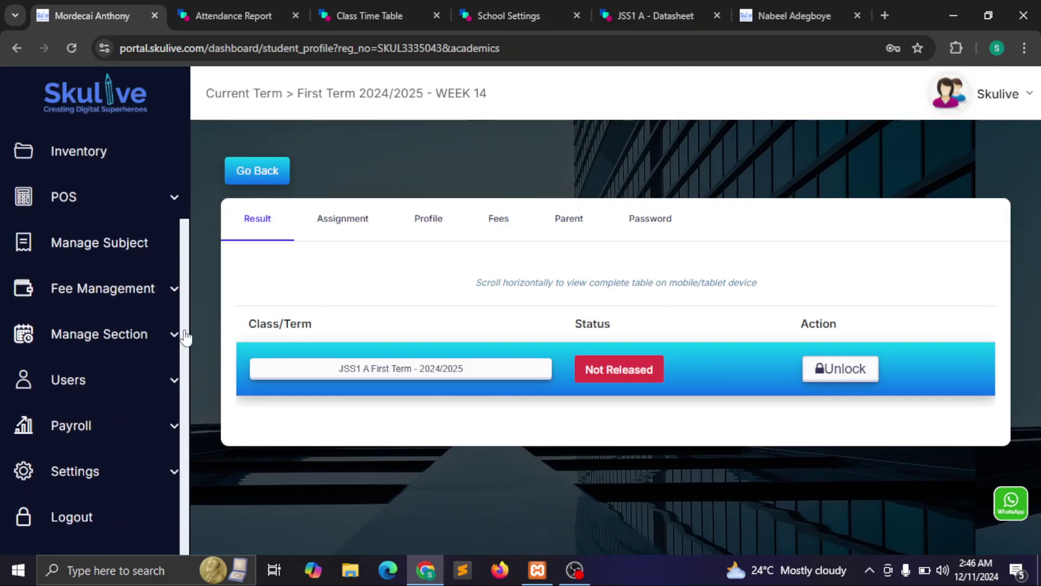
left_click(127, 344)
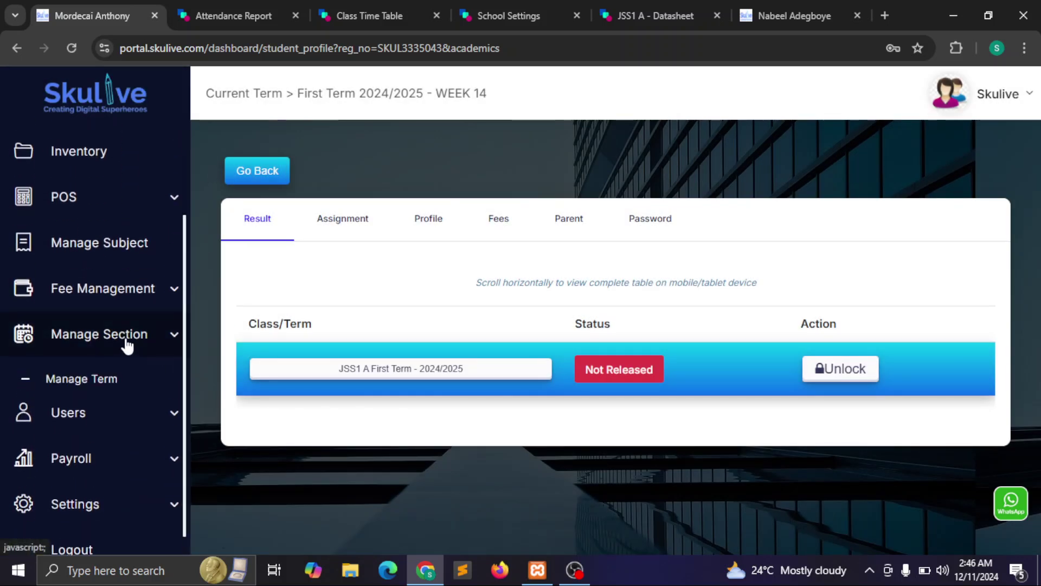
right_click(93, 379)
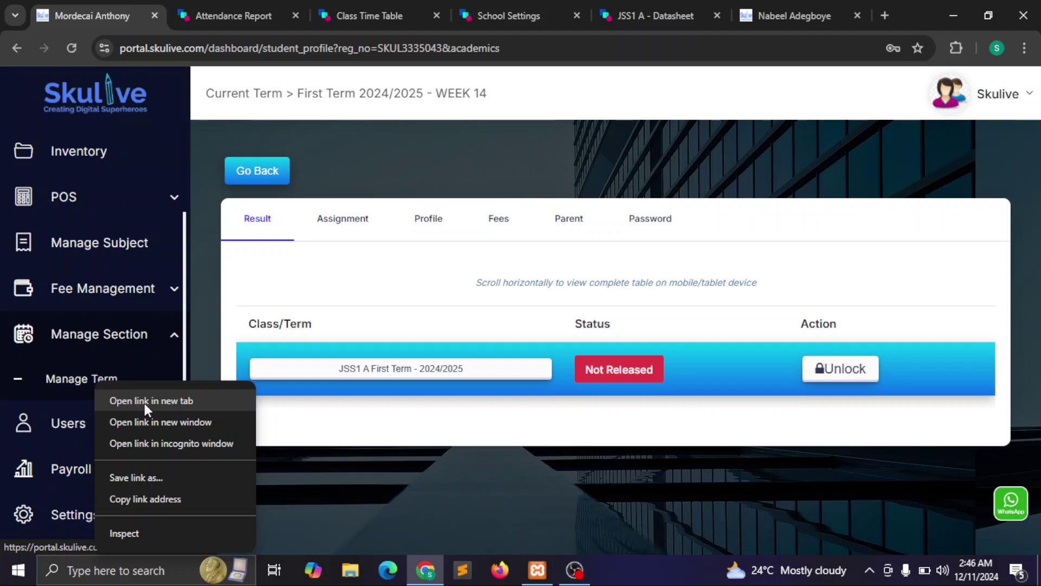
left_click(144, 402)
left_click(321, 19)
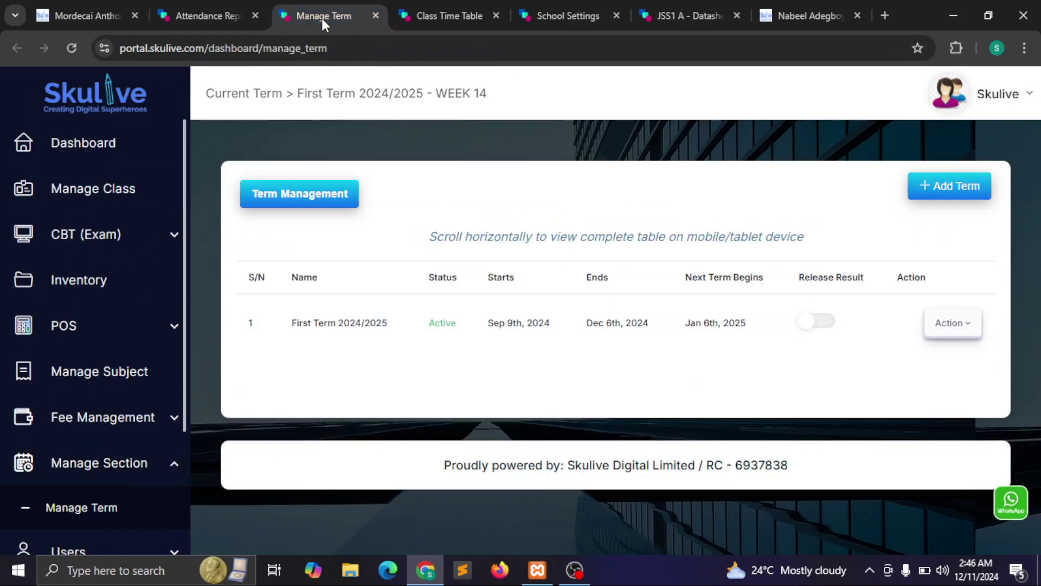
left_click(813, 321)
Step: Reload the student's academic results page and unlock the JSS1 A First Term result by entering the displayed result PIN
left_click(111, 16)
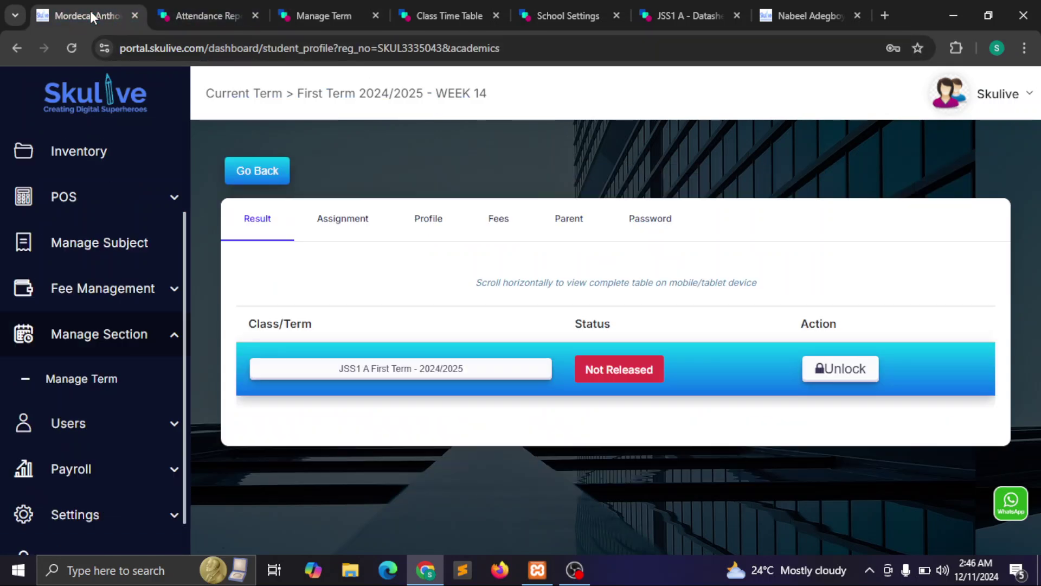
left_click(71, 49)
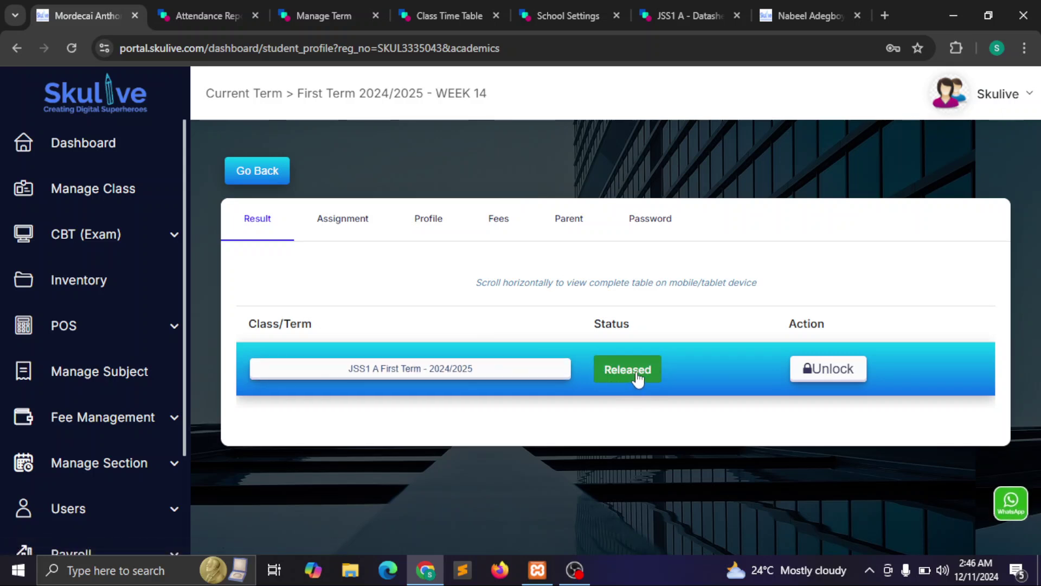
left_click(839, 368)
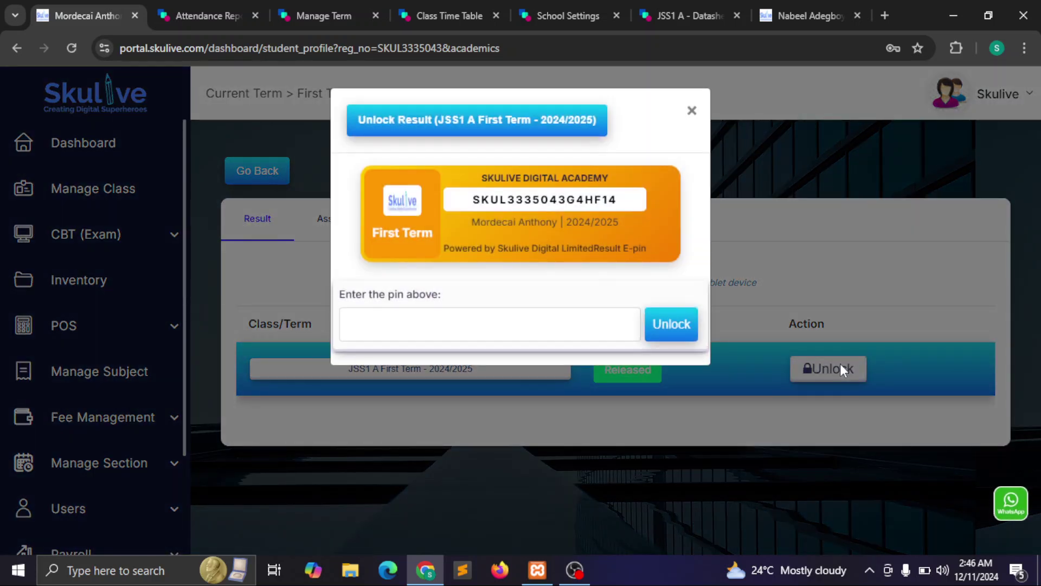
double_click(496, 192)
key("ctrl+c")
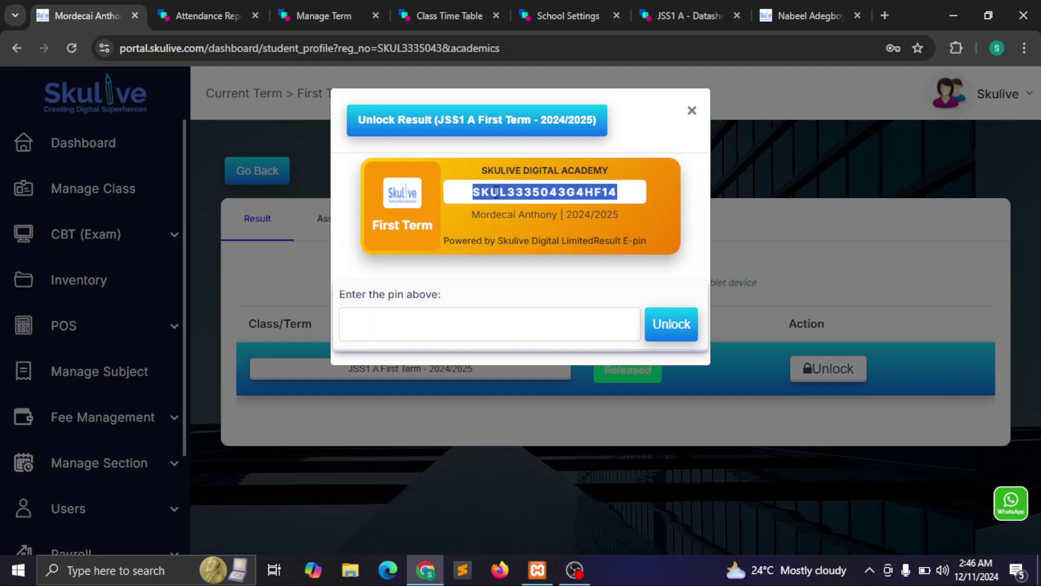
left_click(459, 331)
key("ctrl+v")
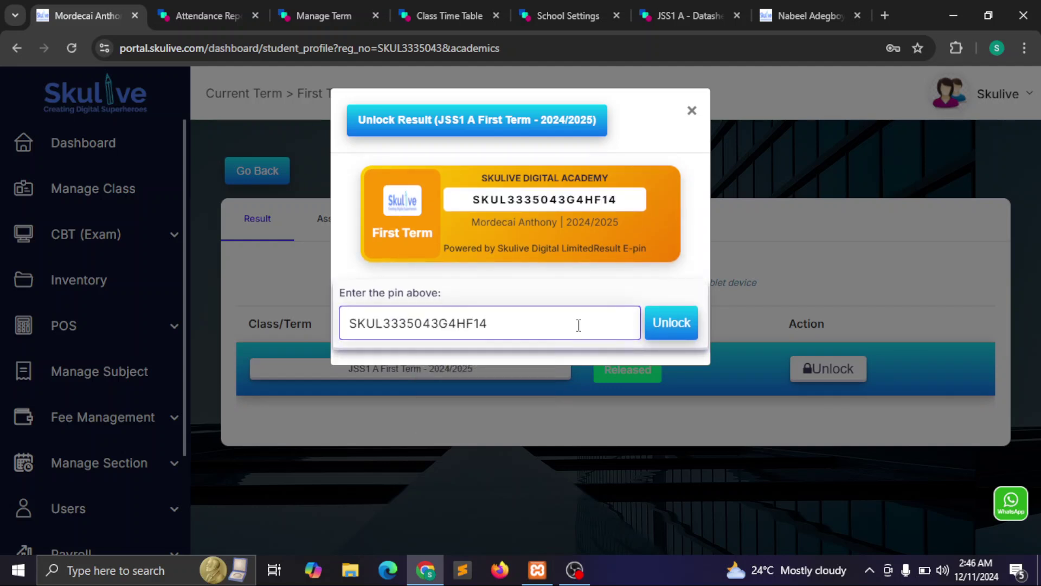
left_click(671, 325)
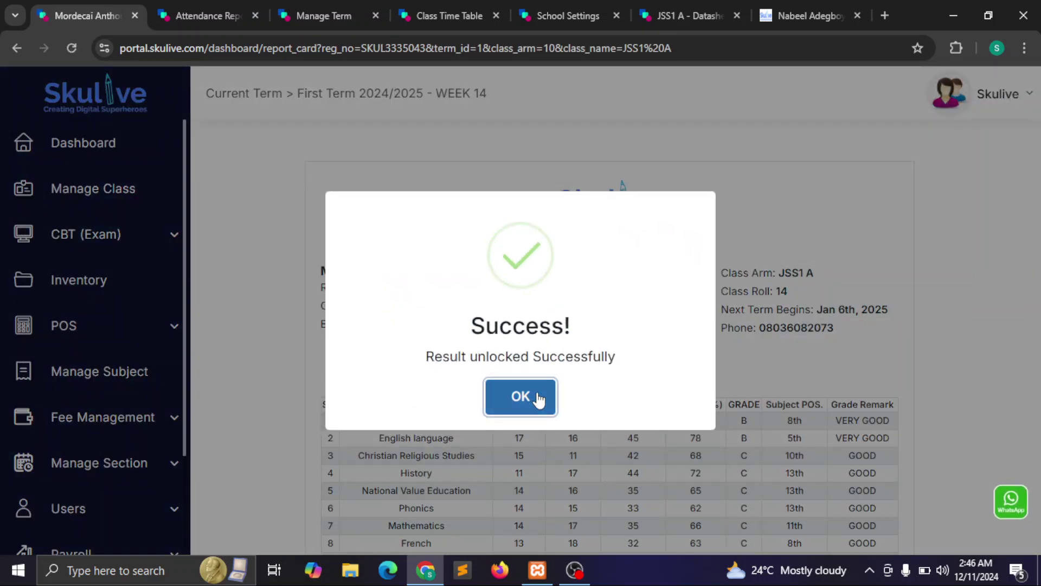
left_click(539, 400)
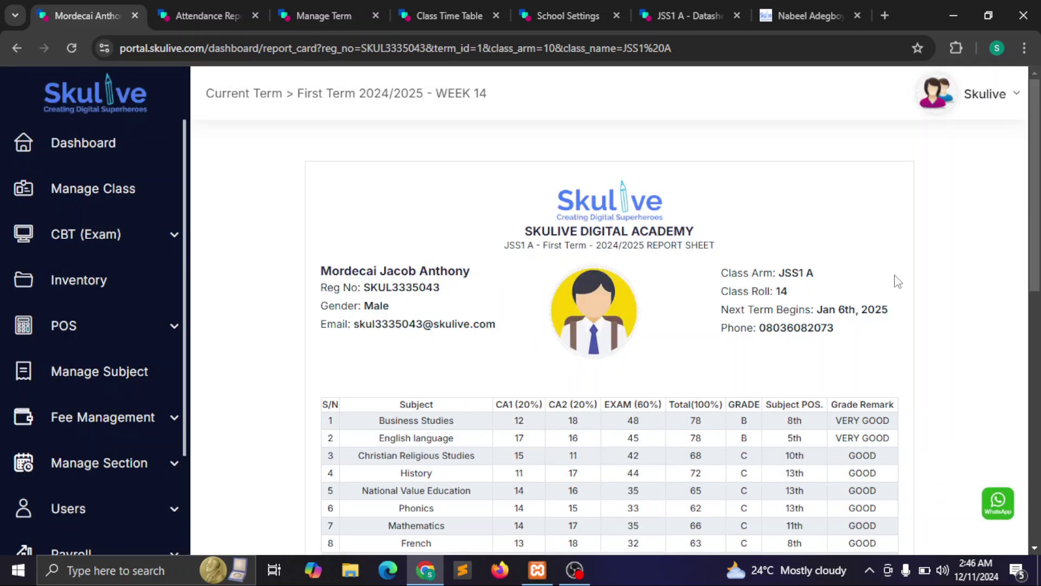
Step: Review the student's First Term 2024/2025 report sheet from the subject scores through to the remarks and signature
left_click_drag(1037, 180, 1027, 450)
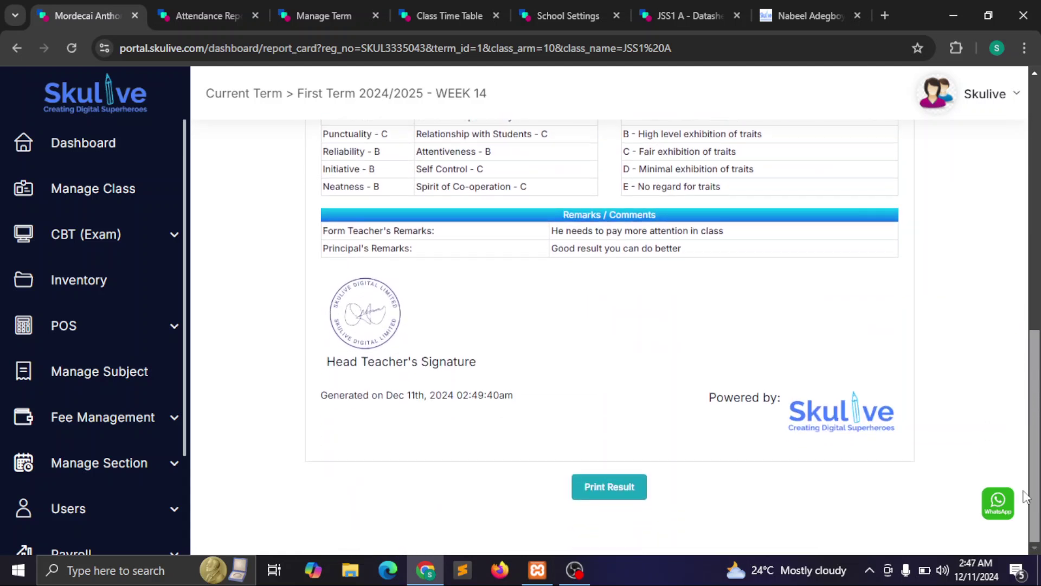
mouse_move(1026, 496)
left_mouse_down()
mouse_move(1023, 209)
mouse_move(999, 181)
left_mouse_up()
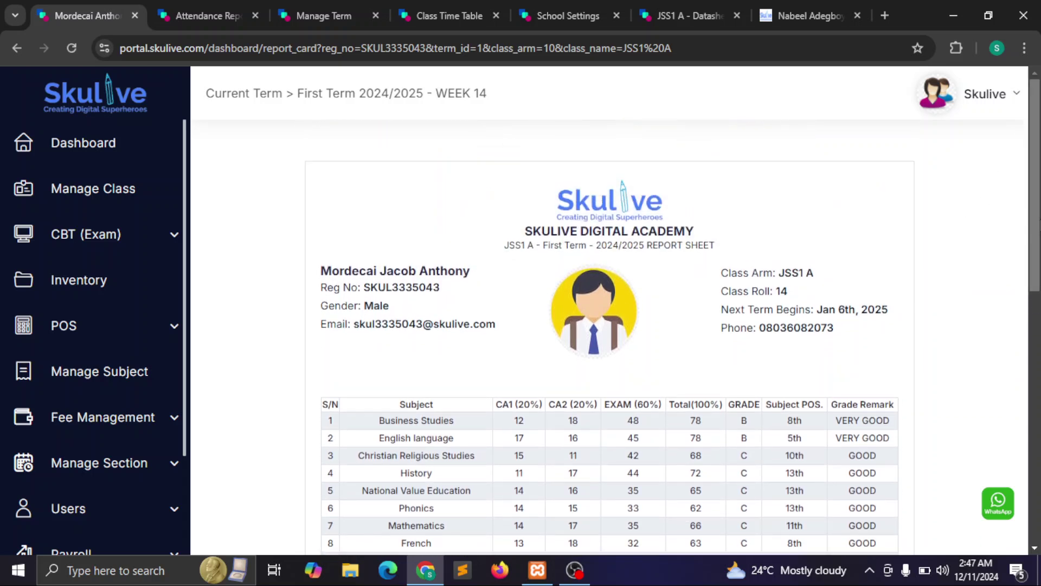
left_click_drag(1032, 229, 1025, 178)
left_click_drag(1030, 195, 1016, 434)
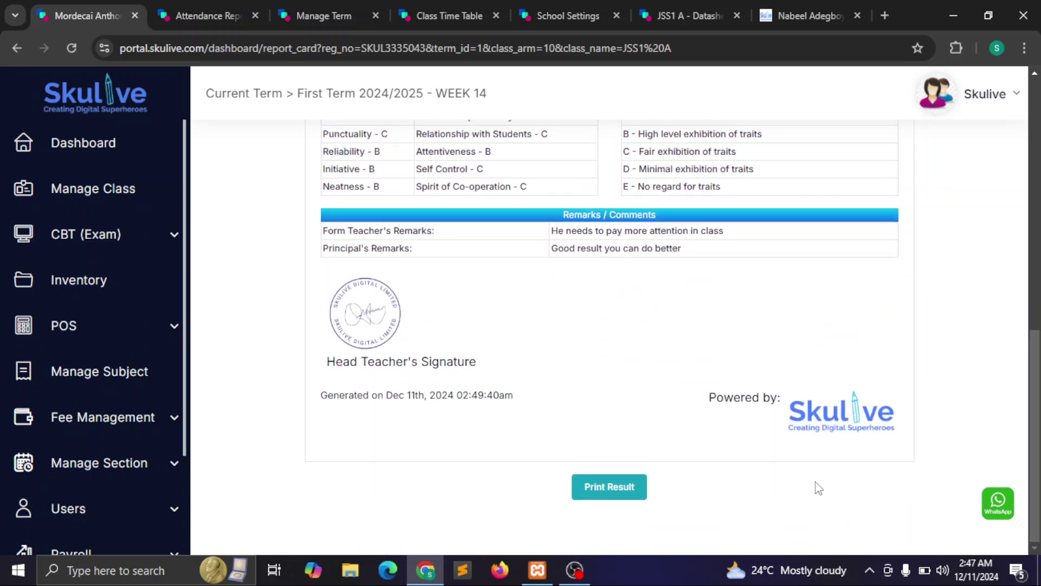
Step: Open the print settings for the report sheet, disable Background graphics and set the destination to Save as PDF
left_click(610, 487)
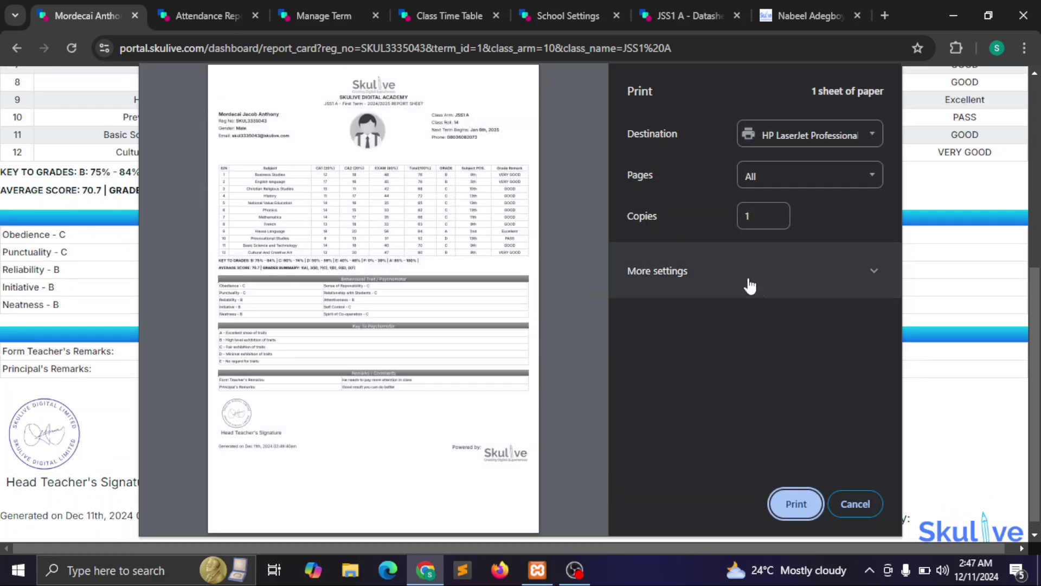
left_click(833, 278)
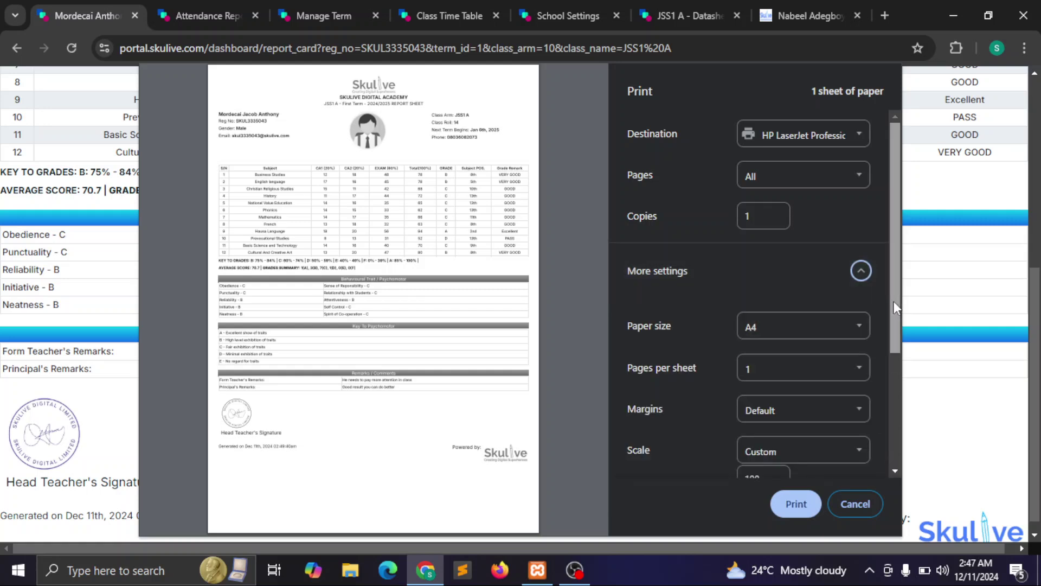
left_click_drag(893, 301, 889, 450)
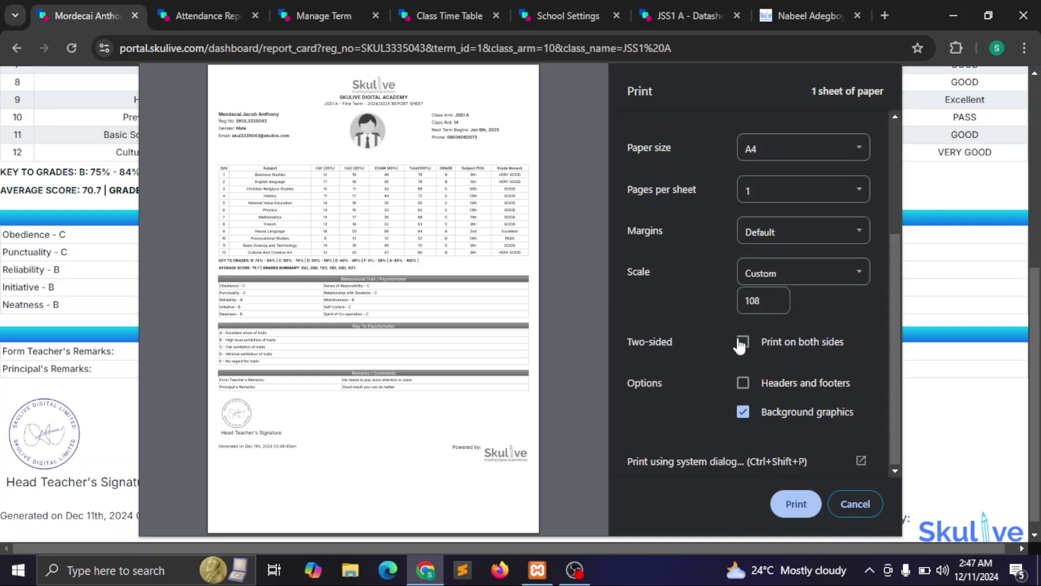
left_click(742, 414)
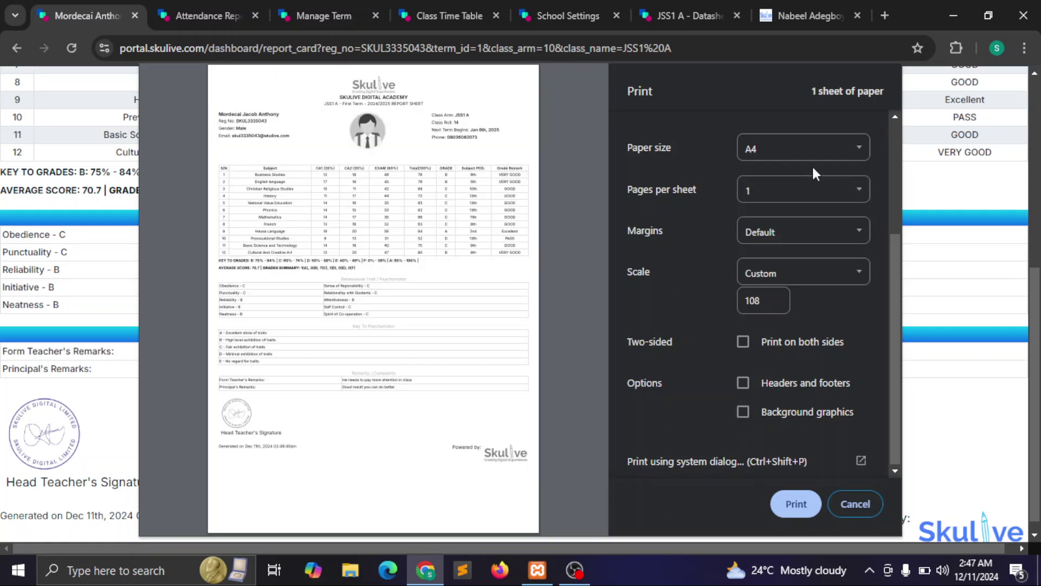
left_click_drag(897, 268, 868, 93)
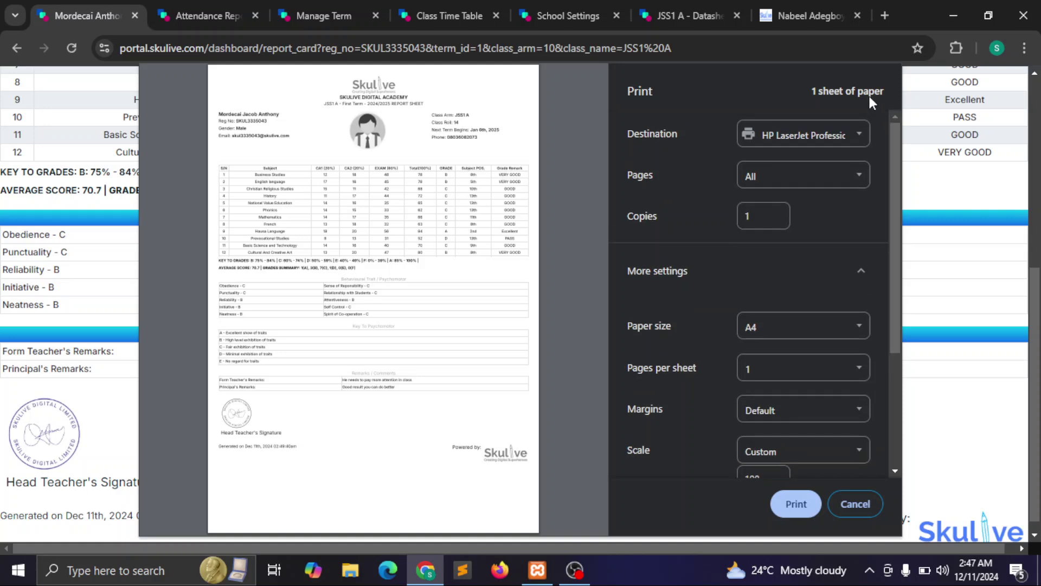
left_click(846, 134)
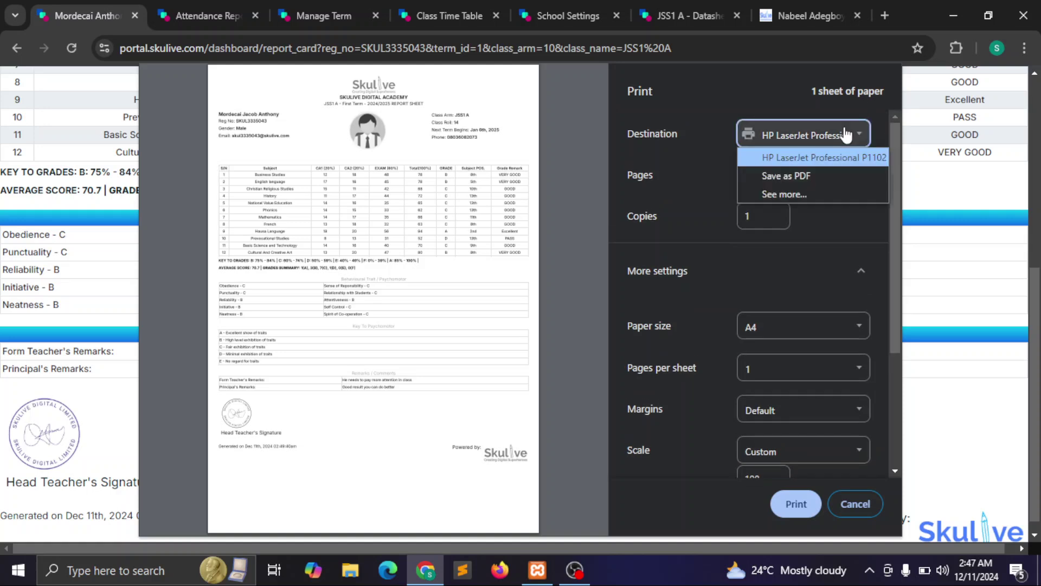
left_click(792, 179)
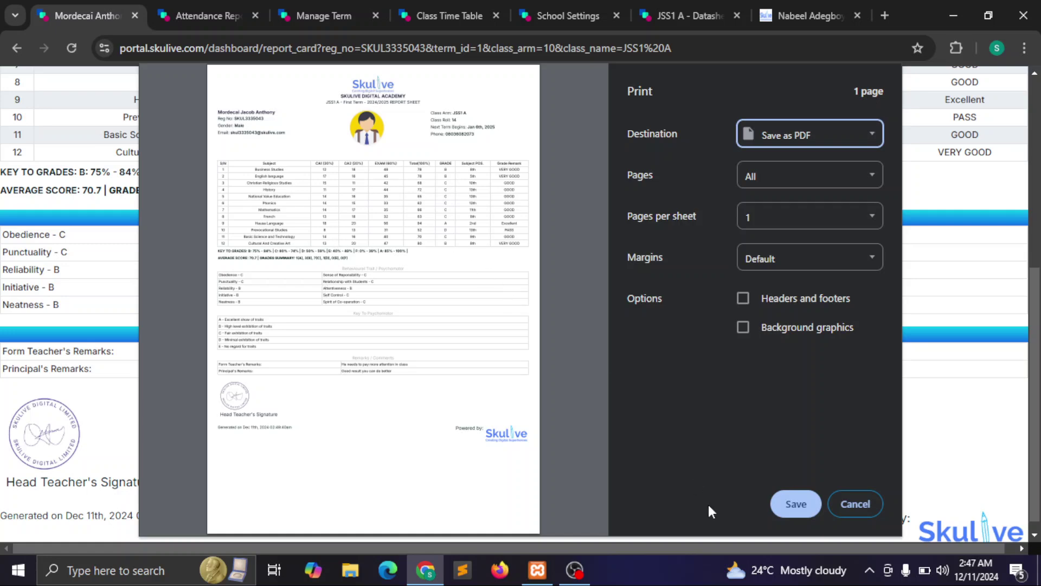
Step: Start saving the report sheet as a PDF in Downloads, dismiss the save dialog without saving, and cancel printing
left_click(798, 505)
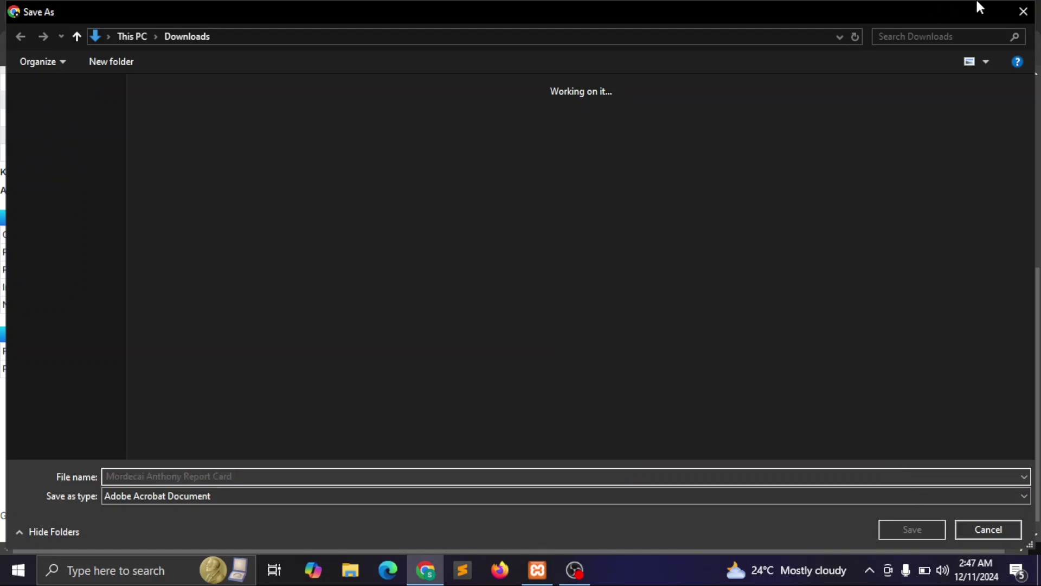
left_click(1024, 16)
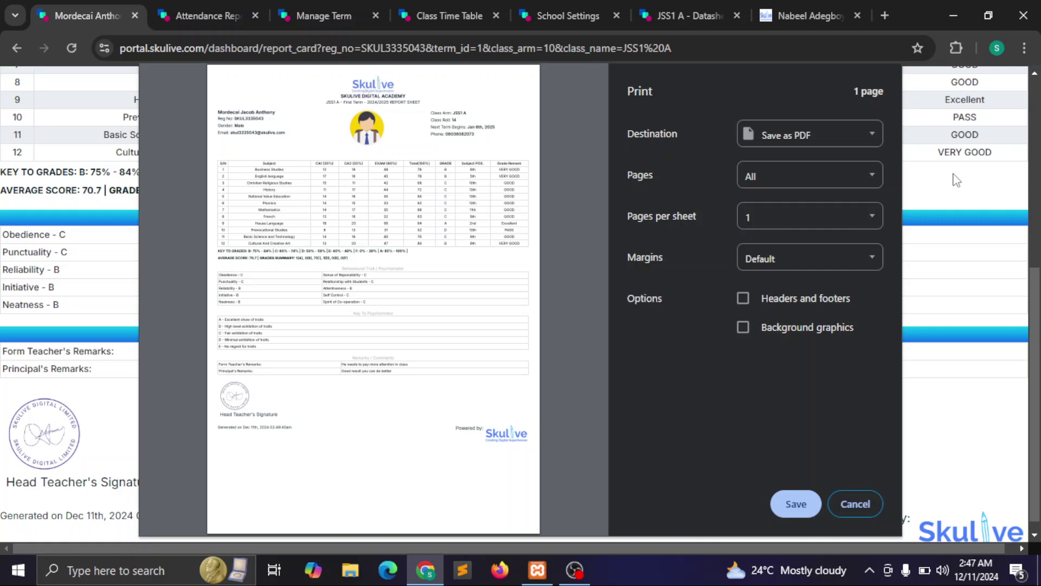
left_click(852, 505)
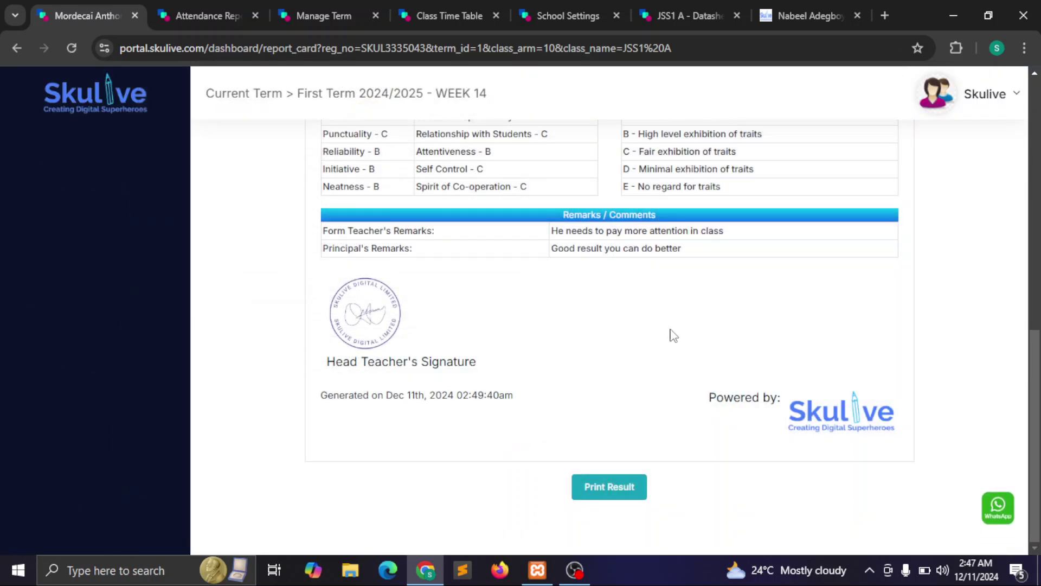
Step: Reload the report sheet page and return through the student's academic results to the main student profile
left_click(73, 50)
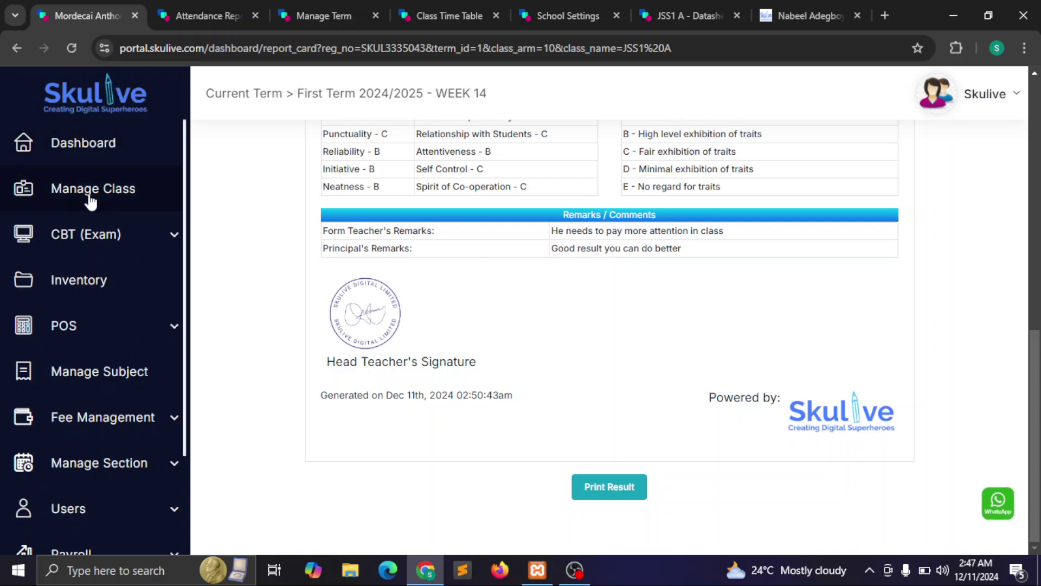
left_click(16, 48)
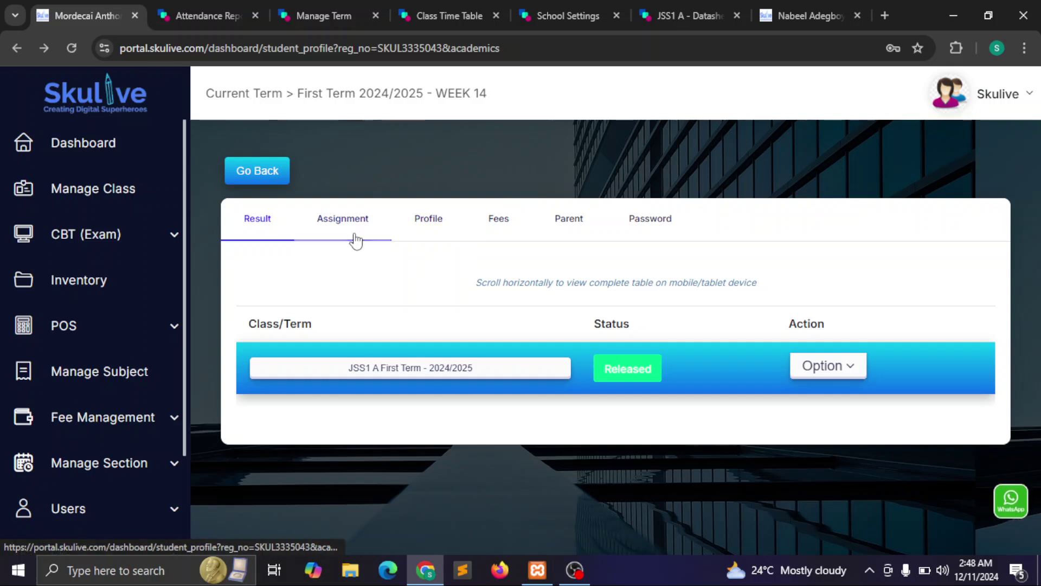
left_click(331, 232)
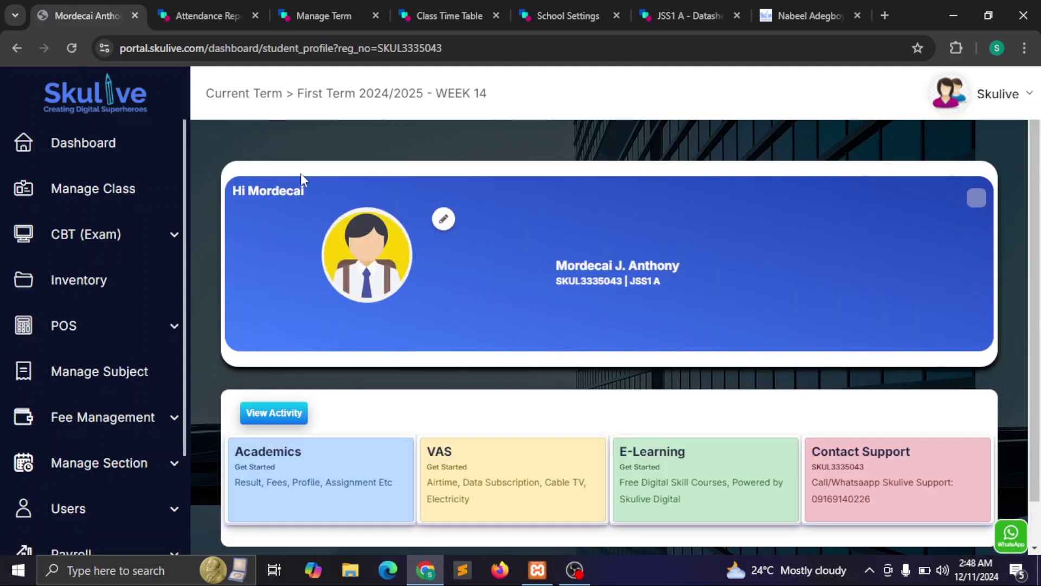
Step: Open the student's VAS wallet, view the account number generation form through Add Fund, and return to the student profile
scroll(765, 318, "down", 1)
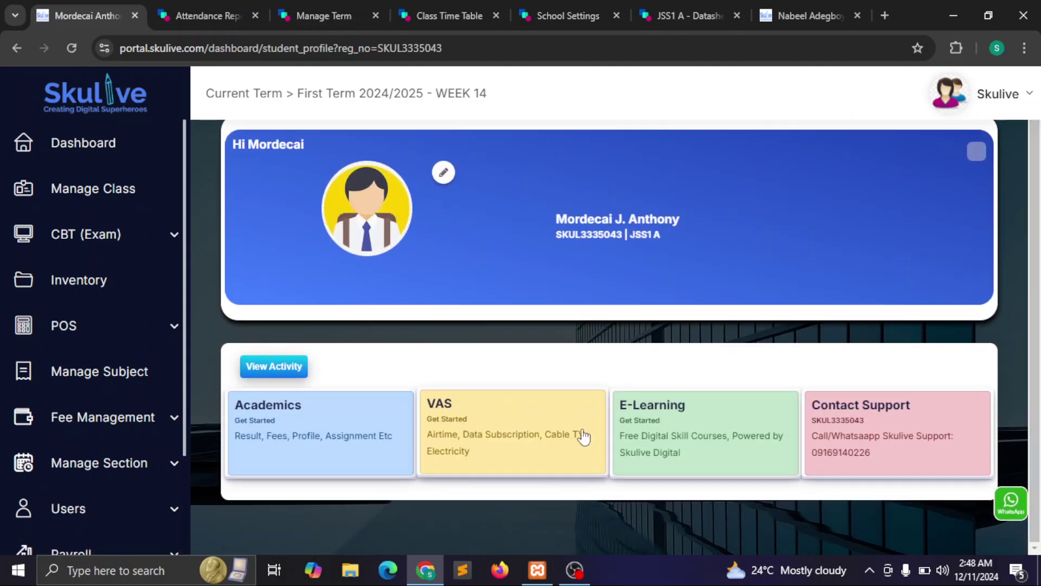
left_click(533, 436)
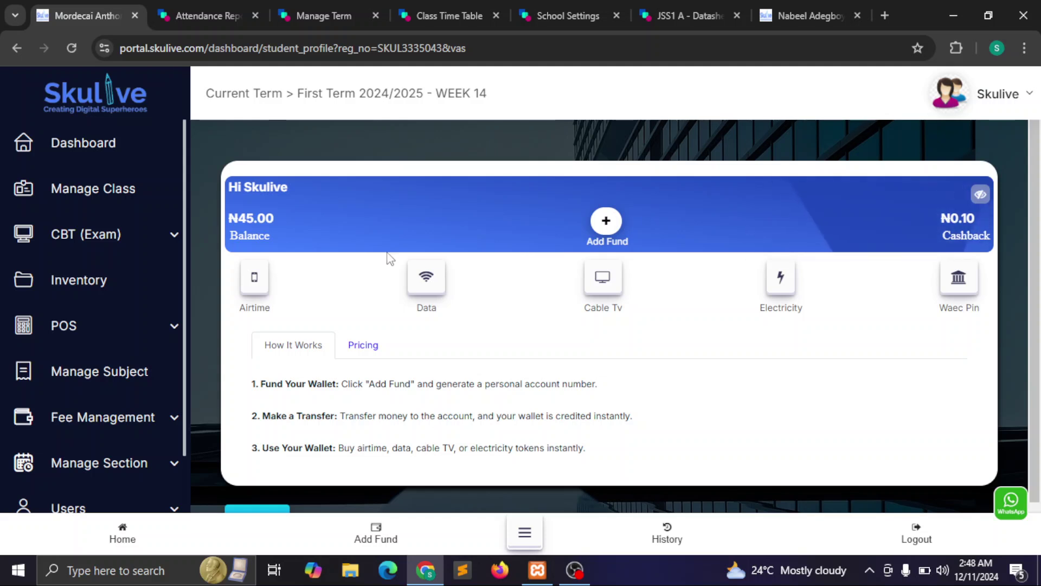
left_click(607, 230)
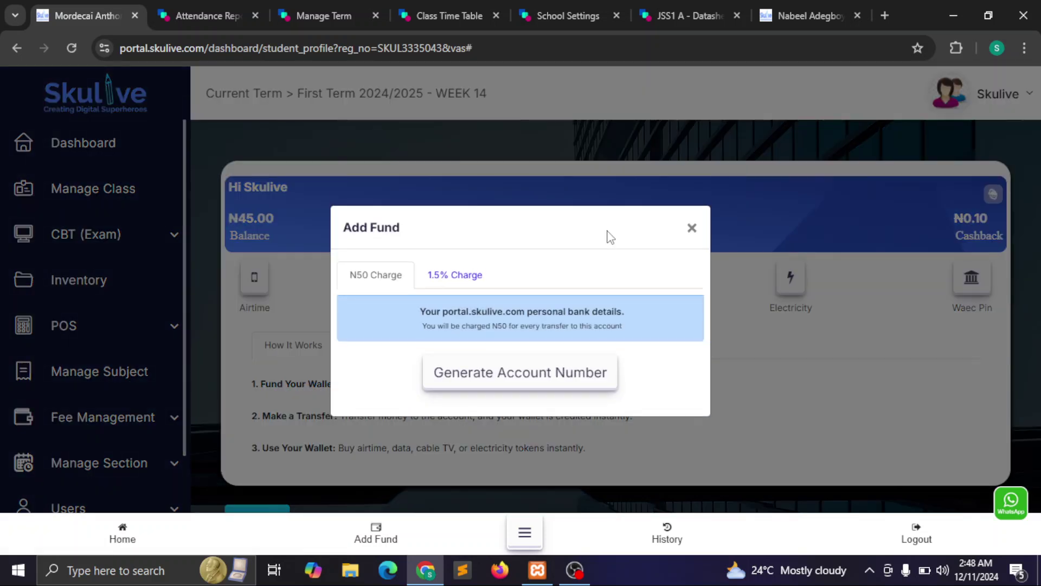
left_click(506, 374)
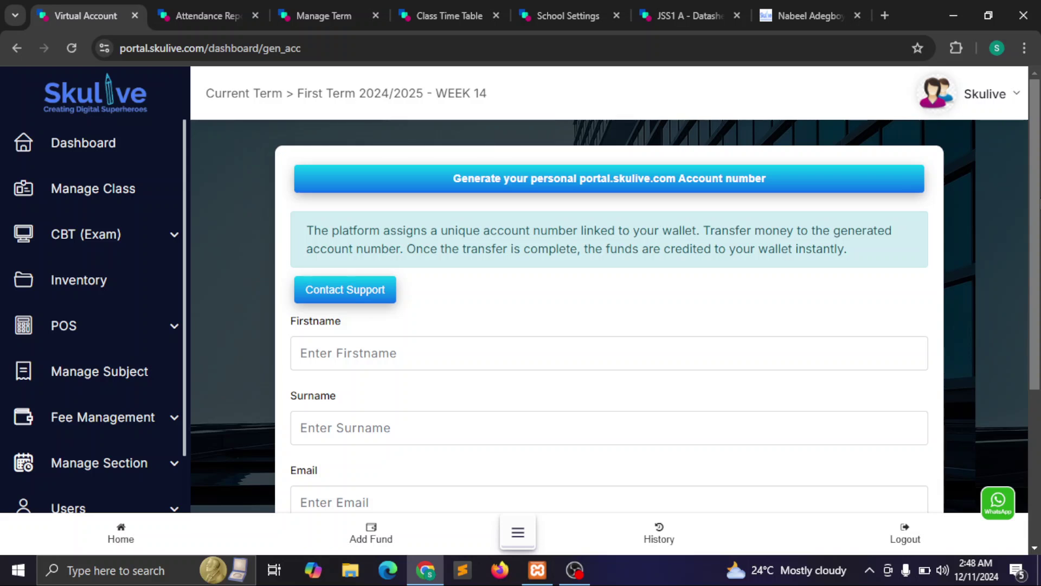
scroll(1031, 383, "down", 4)
scroll(1023, 358, "up", 4)
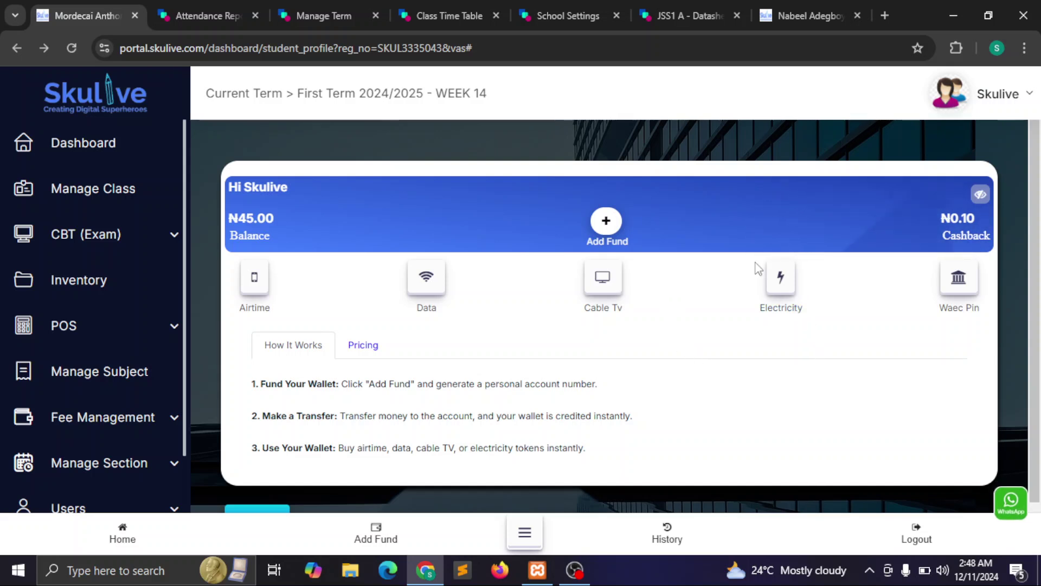
left_click(14, 47)
left_click(14, 47)
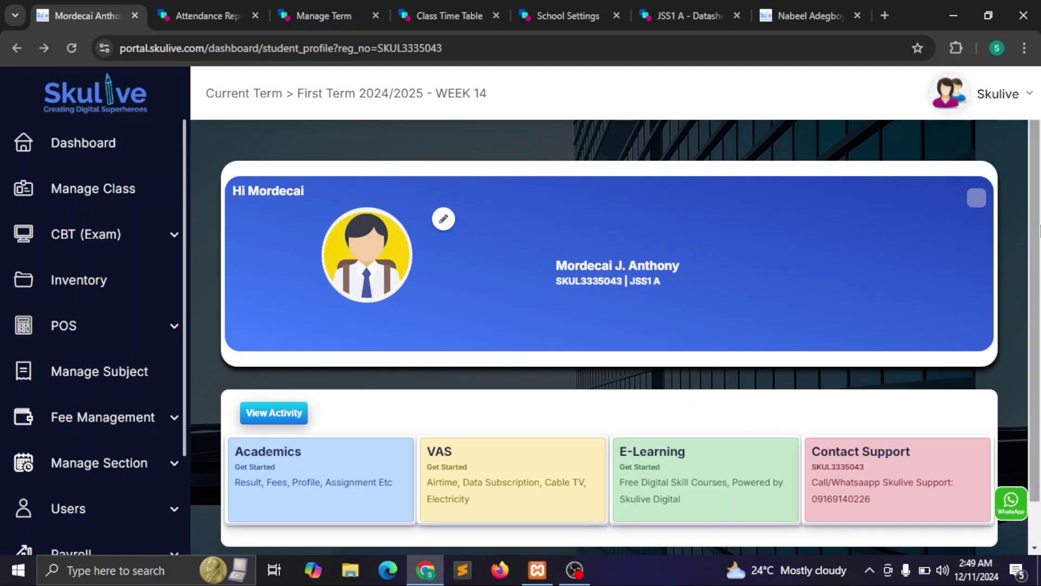
Step: View the student's E-Learning course page with the Smartphone Web Design in 8 minutes video and return to the profile
scroll(1038, 231, "down", 1)
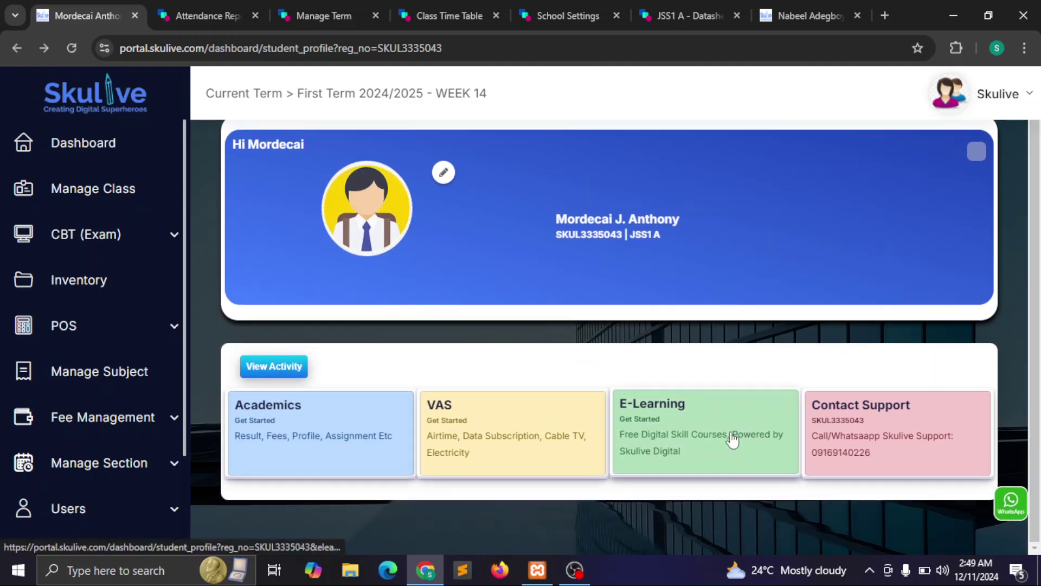
left_click(679, 440)
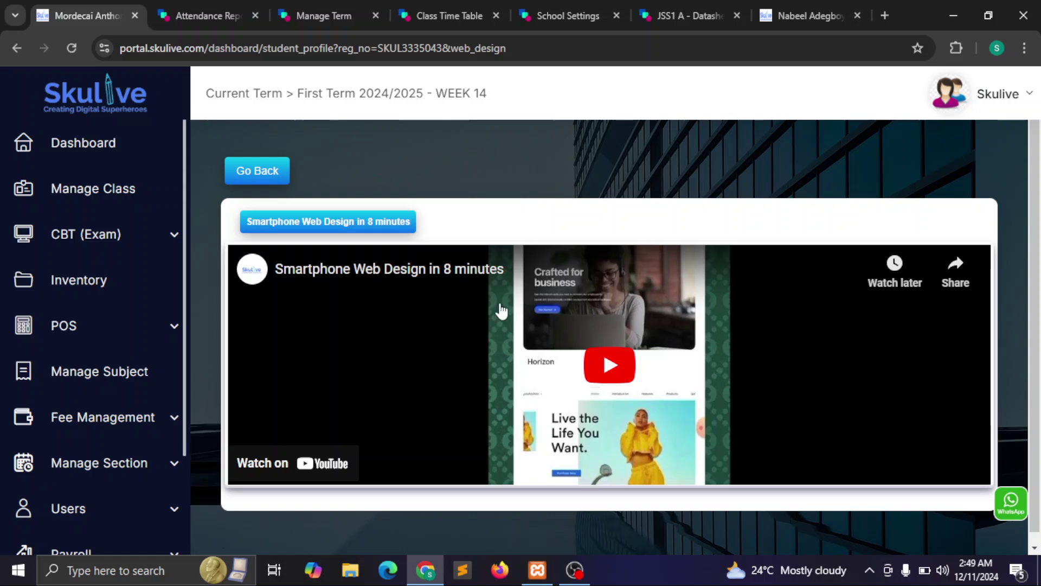
left_click_drag(1038, 220, 1038, 195)
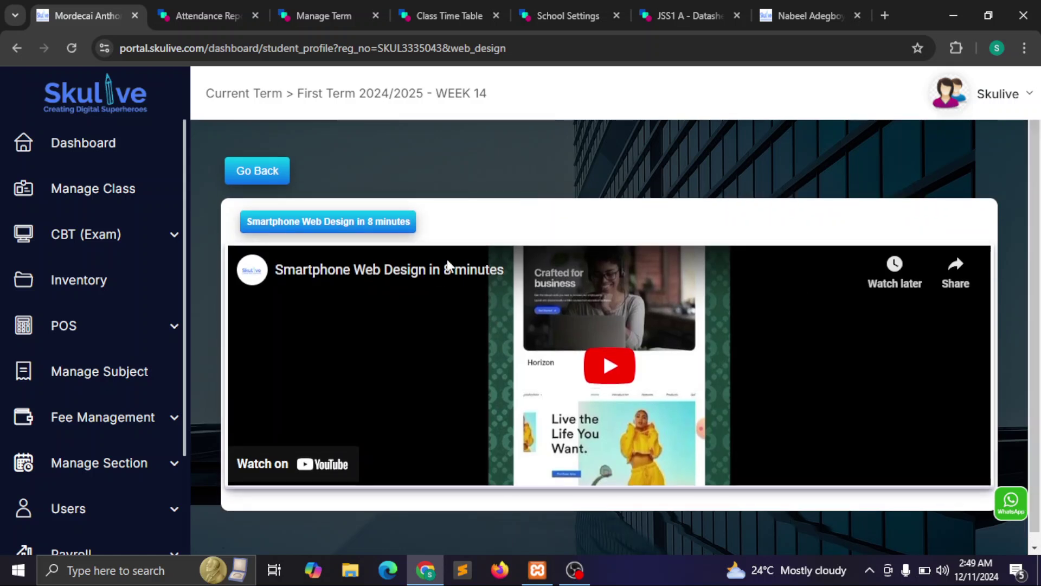
left_click(246, 171)
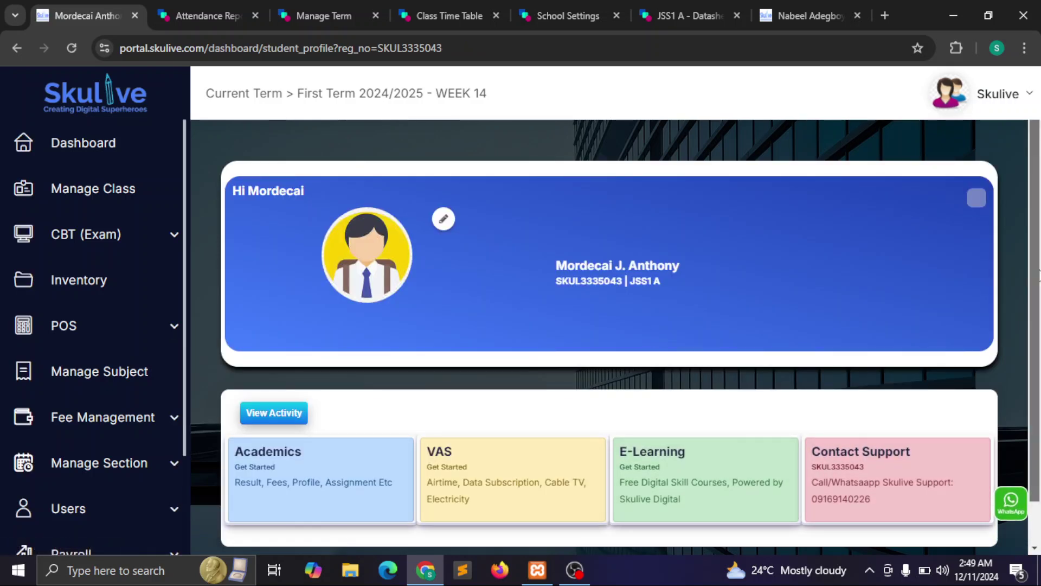
Step: Open the Result Settings page of the school portal
scroll(1039, 360, "down", 1)
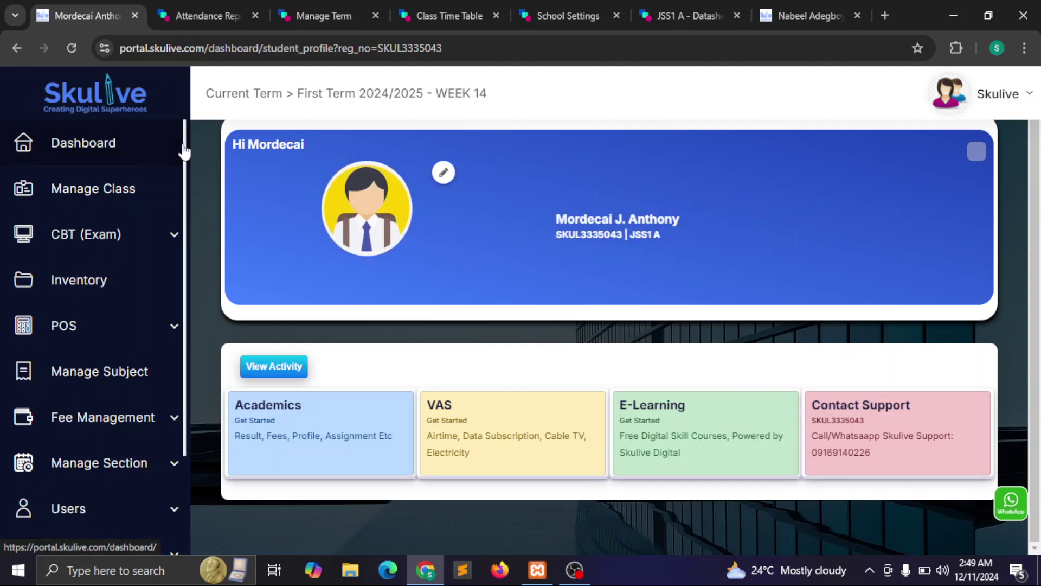
left_click_drag(184, 149, 187, 301)
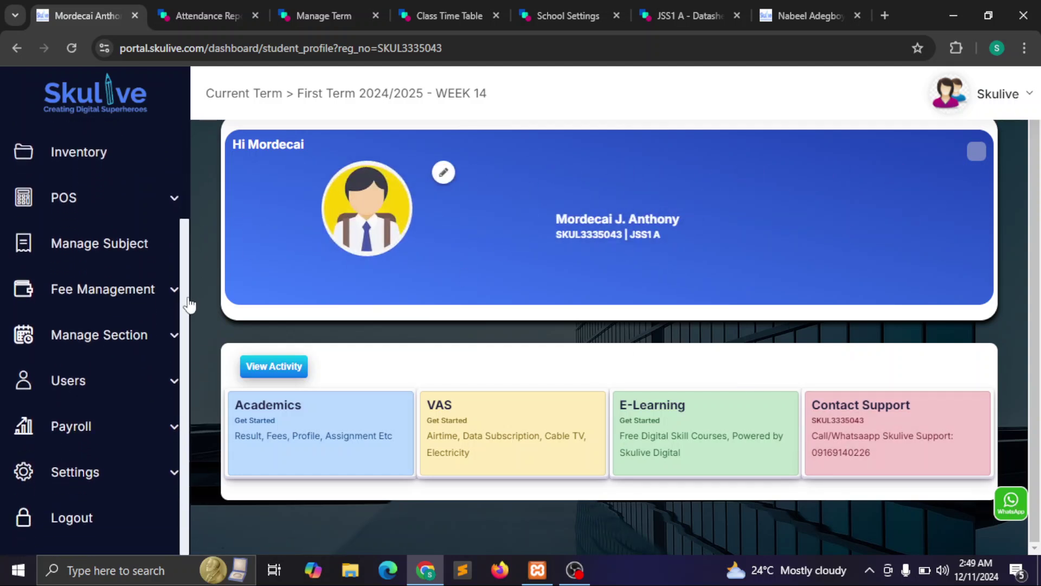
left_click(152, 471)
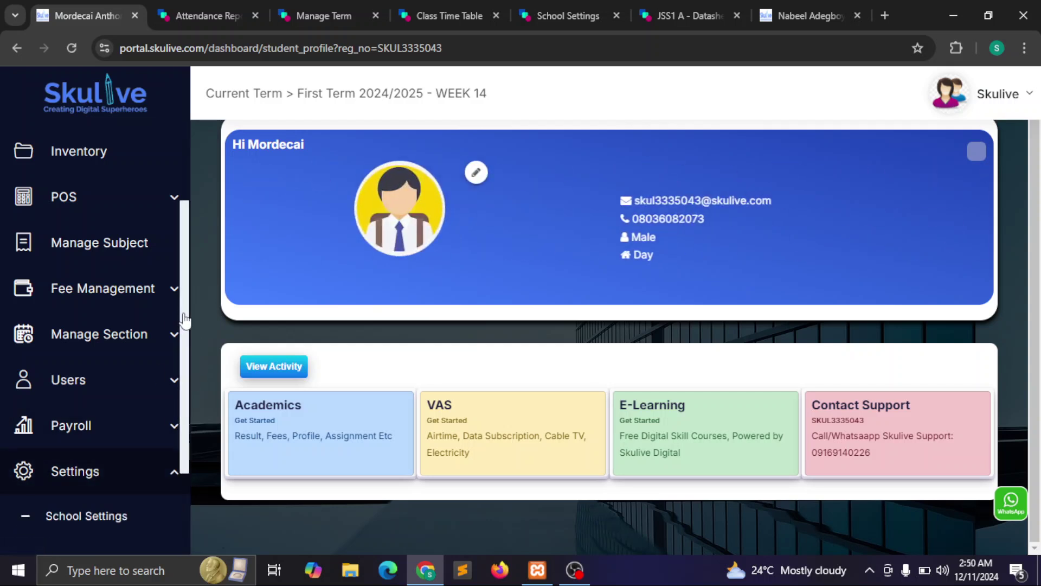
scroll(185, 320, "down", 3)
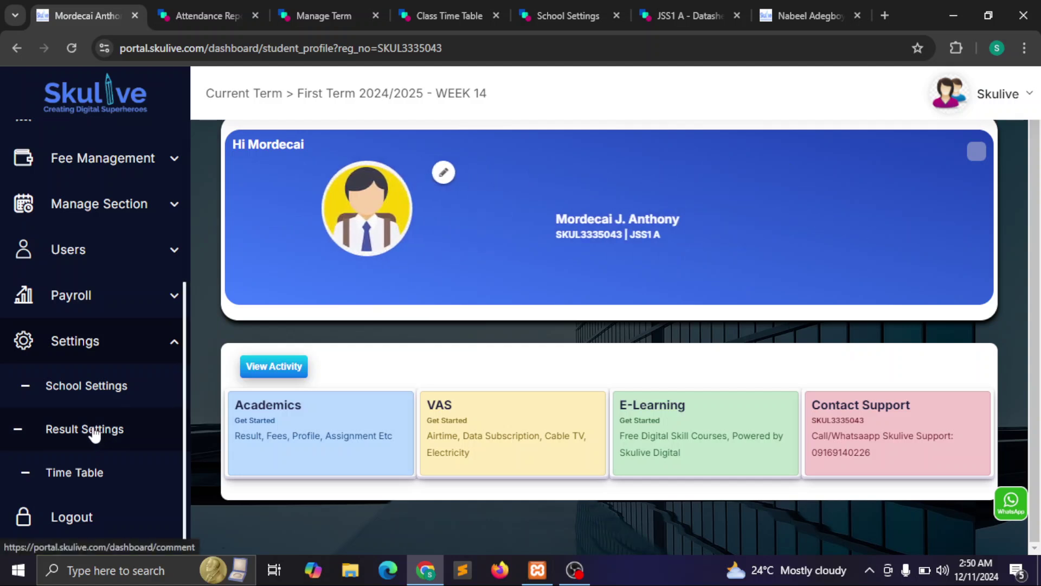
right_click(93, 428)
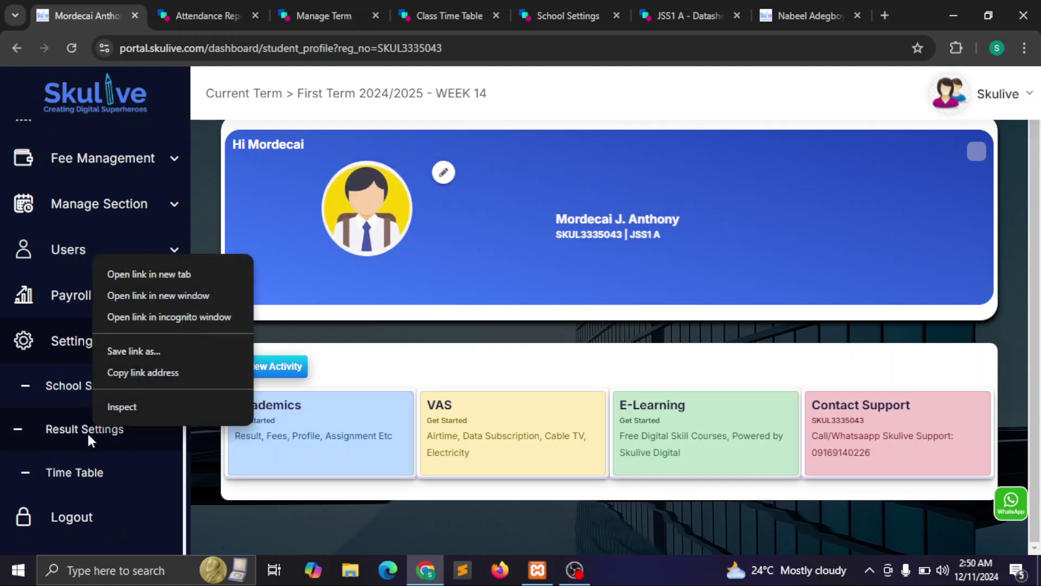
left_click(80, 440)
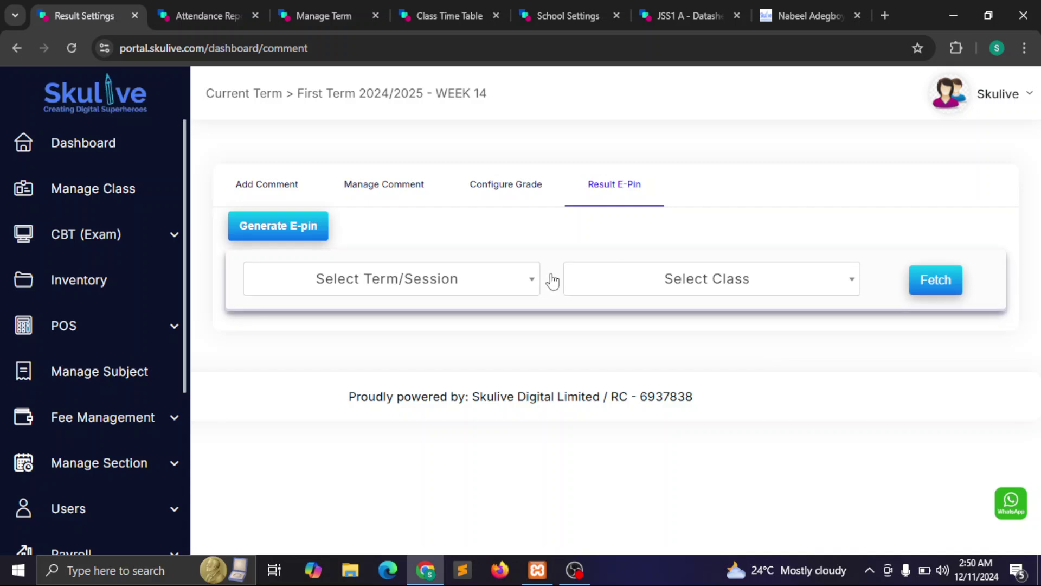
Step: Display Configure Grade and examine the grades with their minimum scores, maximum scores and remarks
left_click(483, 203)
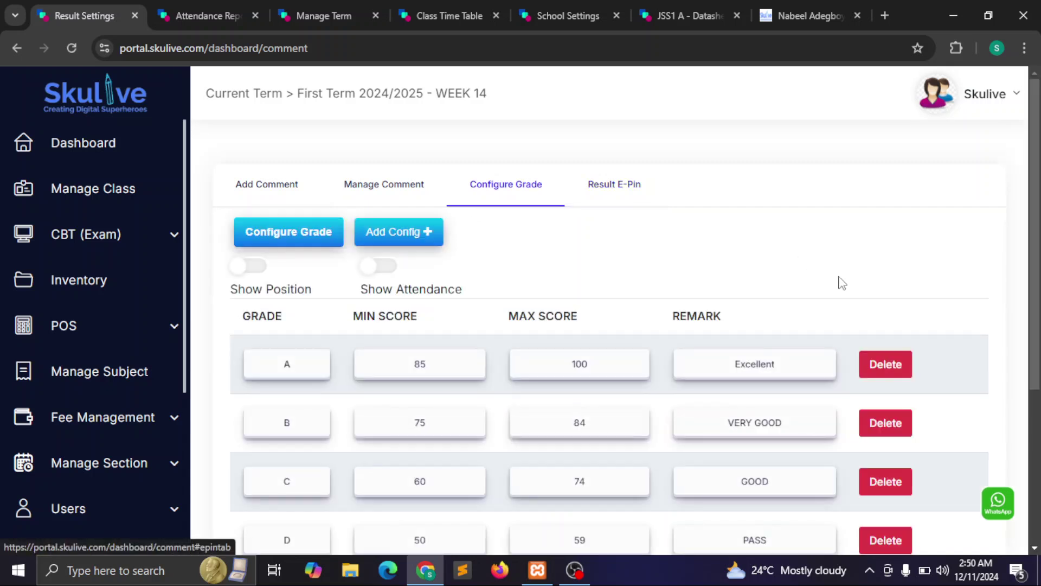
scroll(1036, 281, "down", 2)
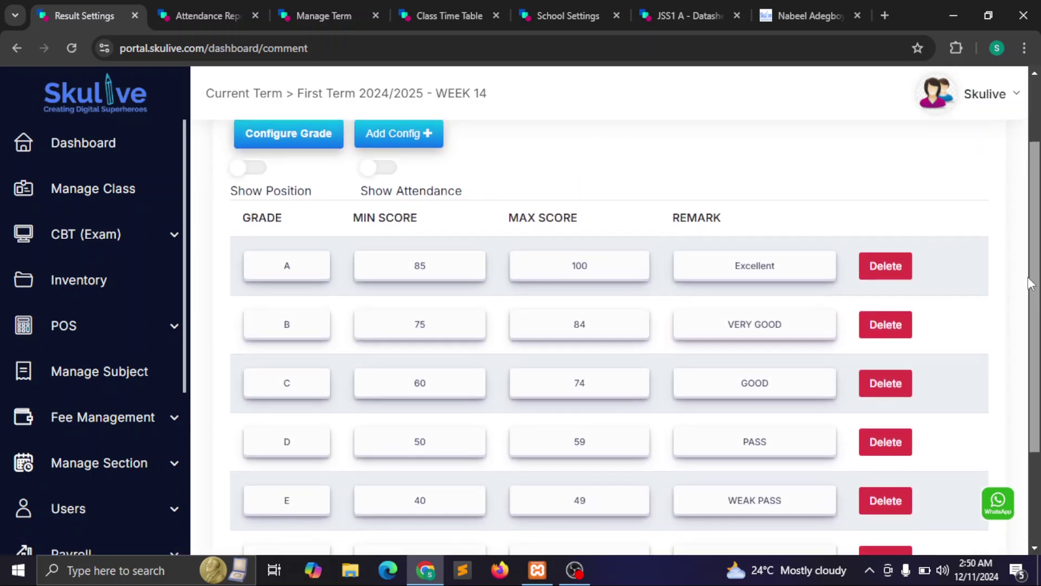
scroll(1033, 277, "up", 1)
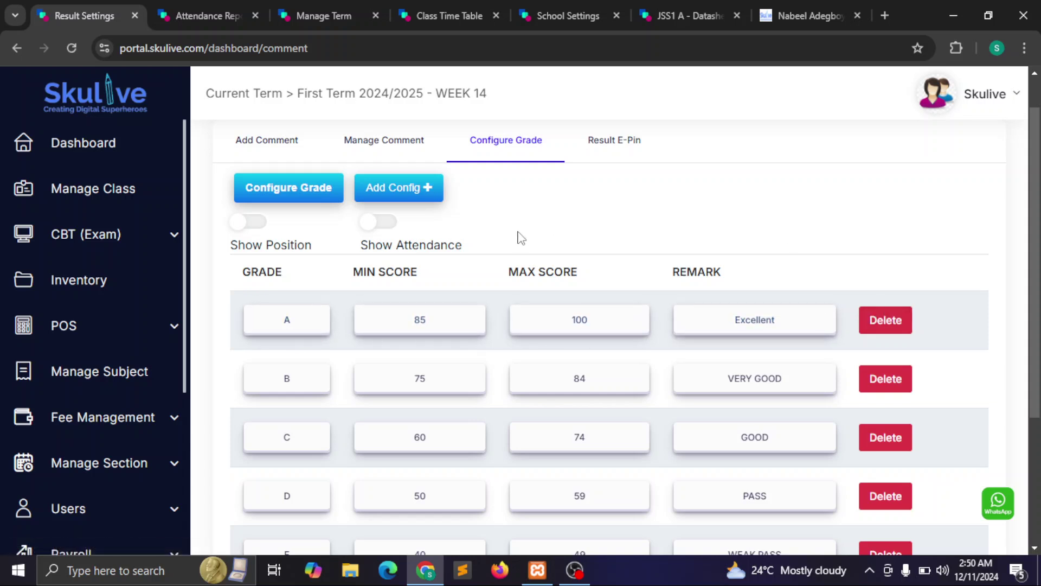
Step: Open the Add Grade Configuration form, choose grade A, look at the remark and score fields, and close it without submitting
left_click(416, 193)
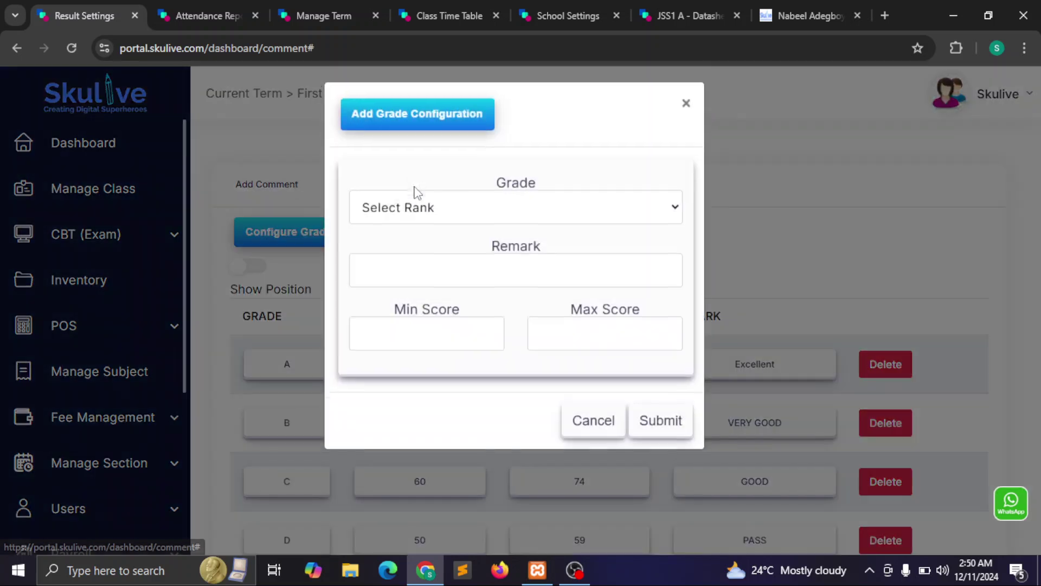
left_click(541, 215)
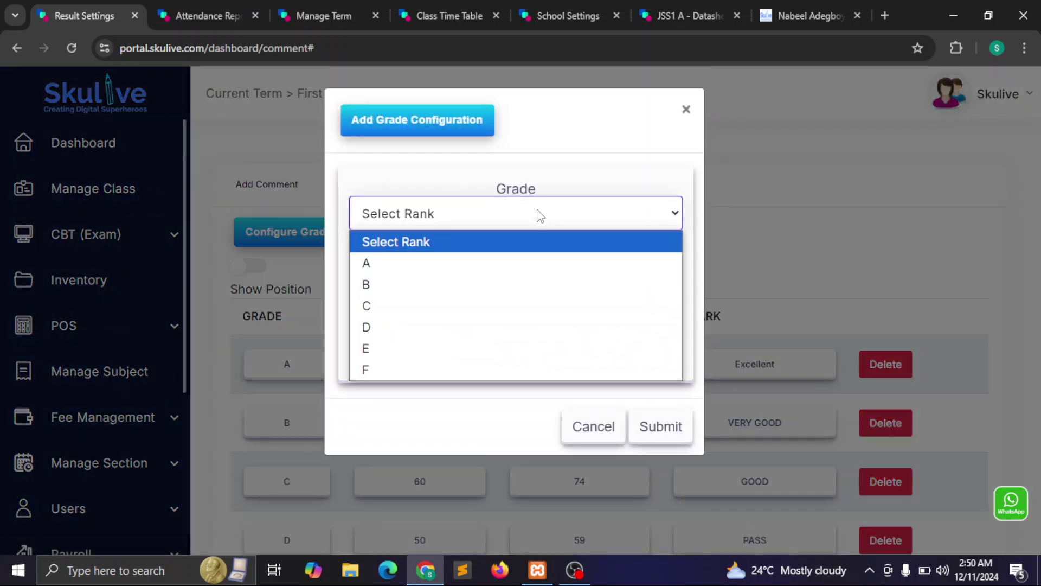
left_click(476, 265)
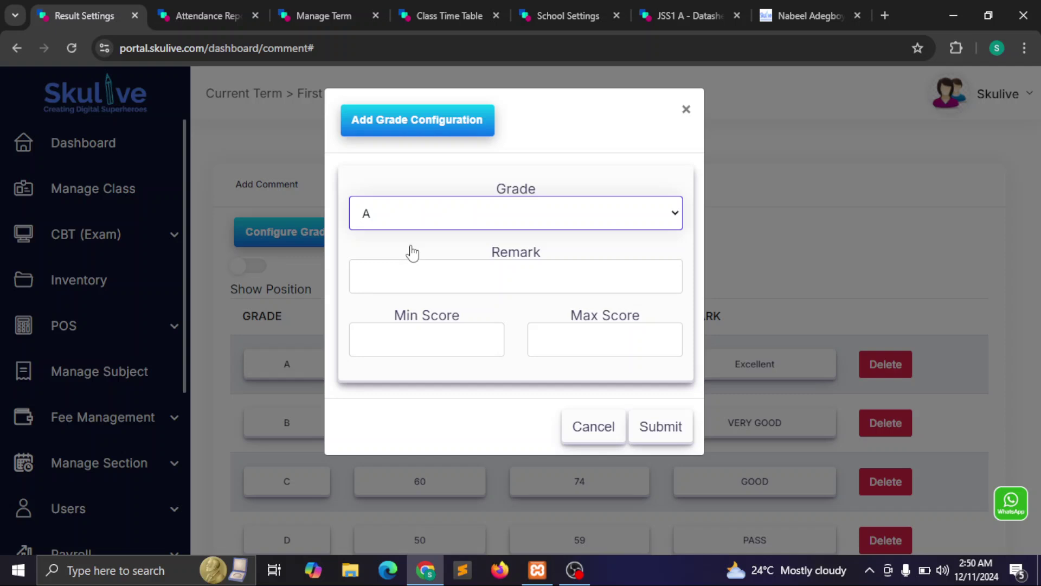
left_click(446, 335)
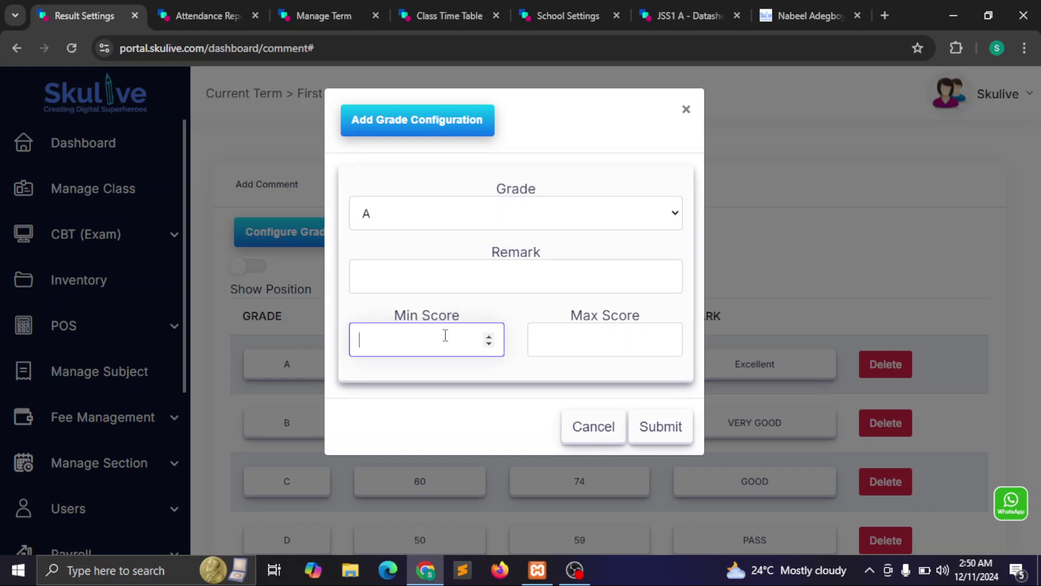
left_click(531, 273)
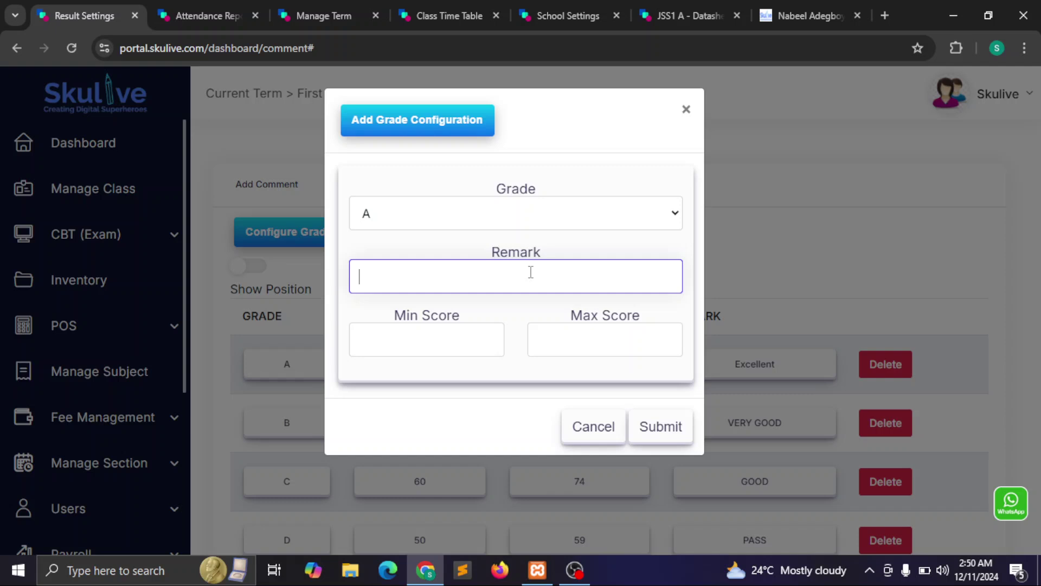
left_click(686, 111)
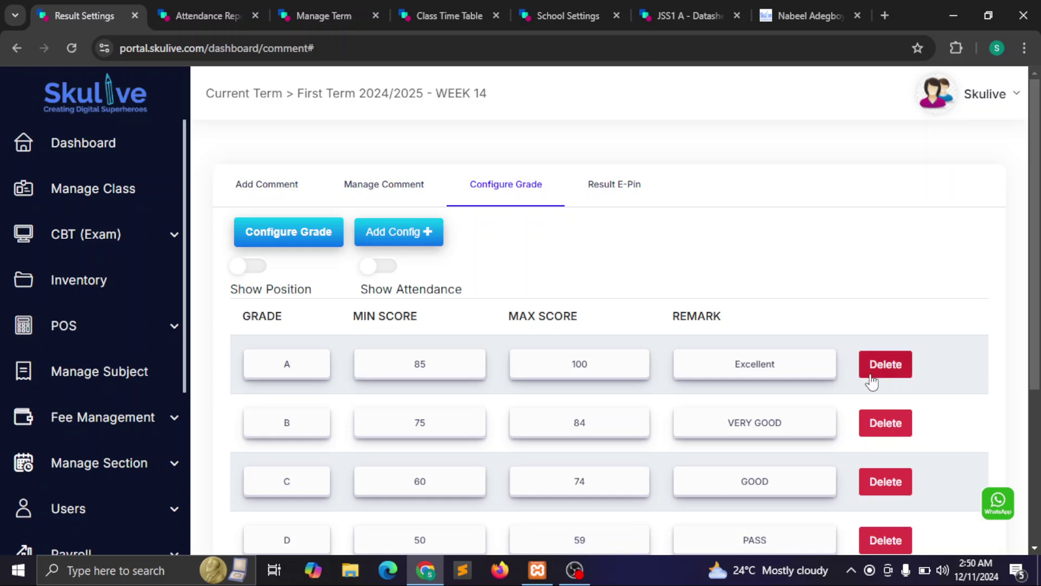
Step: Switch on Show Position in the grade configuration and dismiss the confirmation
left_click(244, 267)
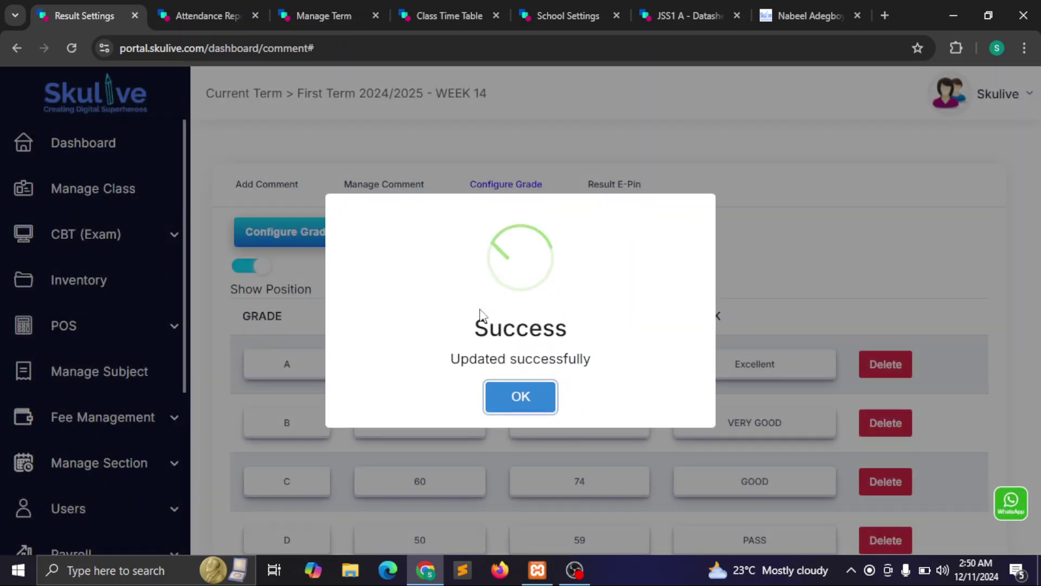
left_click(528, 399)
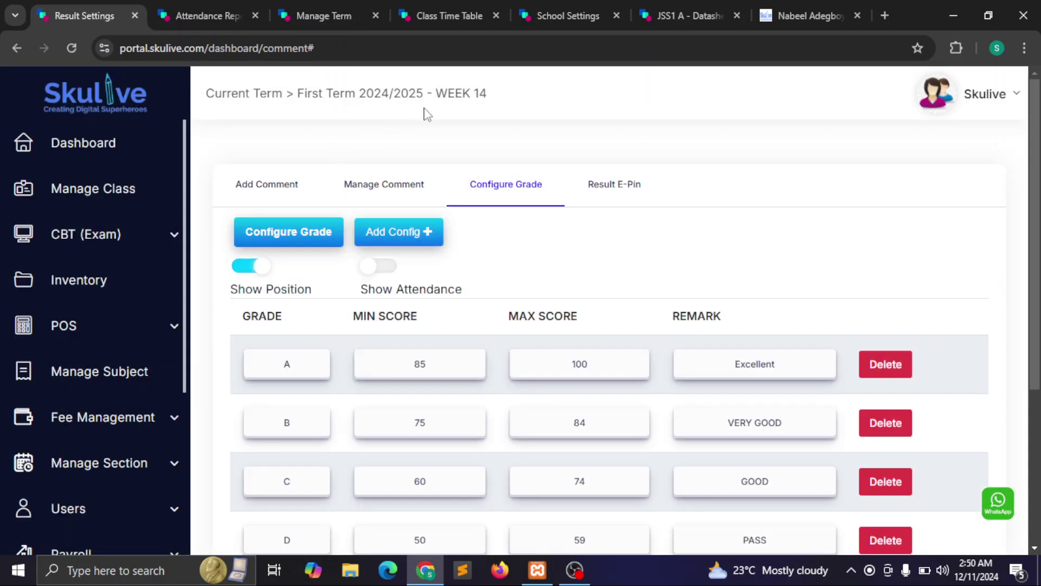
Step: Refresh the student's profile and open the JSS1 A First Term 2024/2025 result to check the class position on the report card
left_click(795, 12)
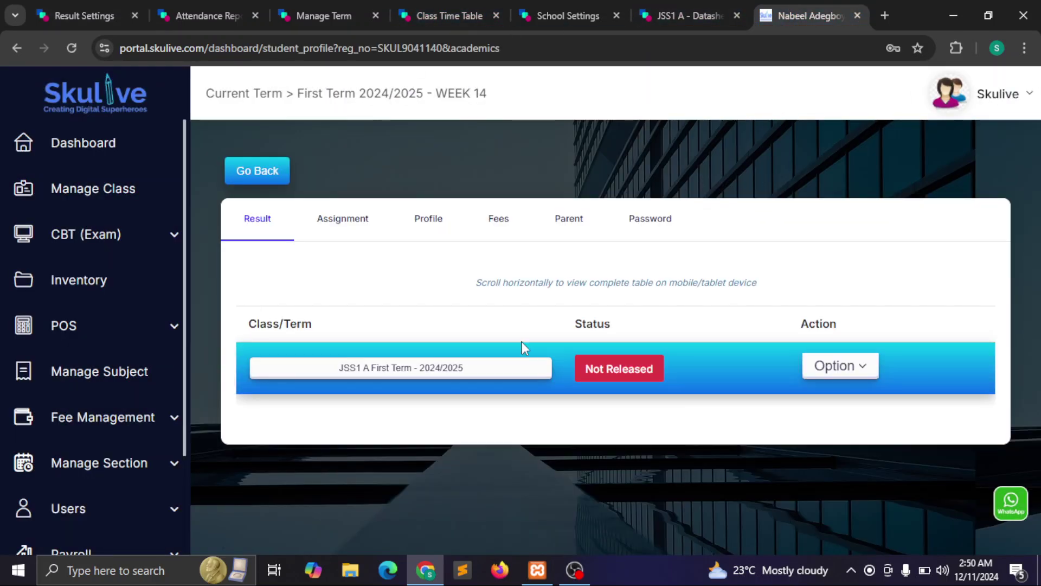
left_click(69, 49)
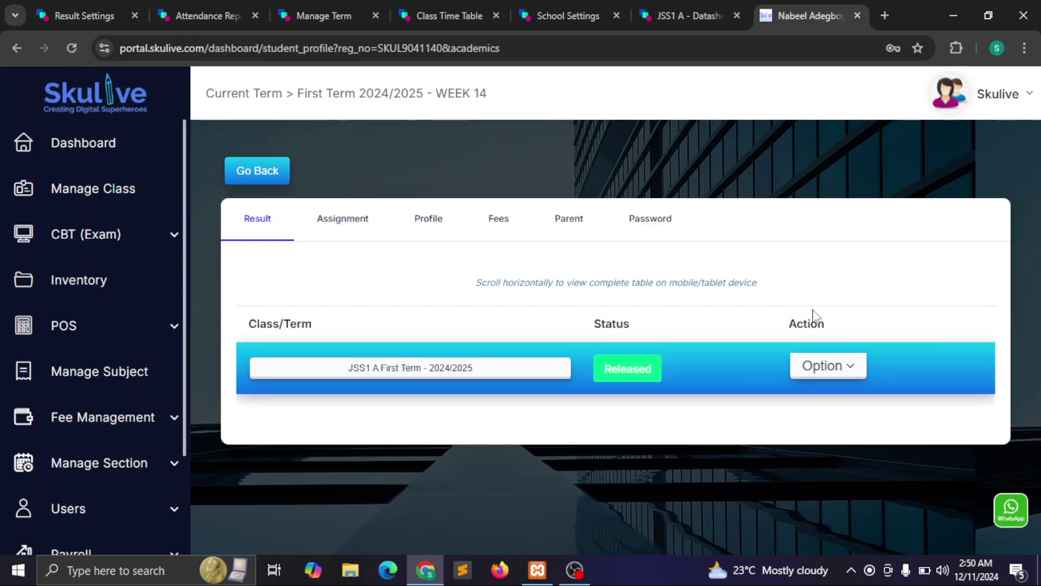
left_click(835, 364)
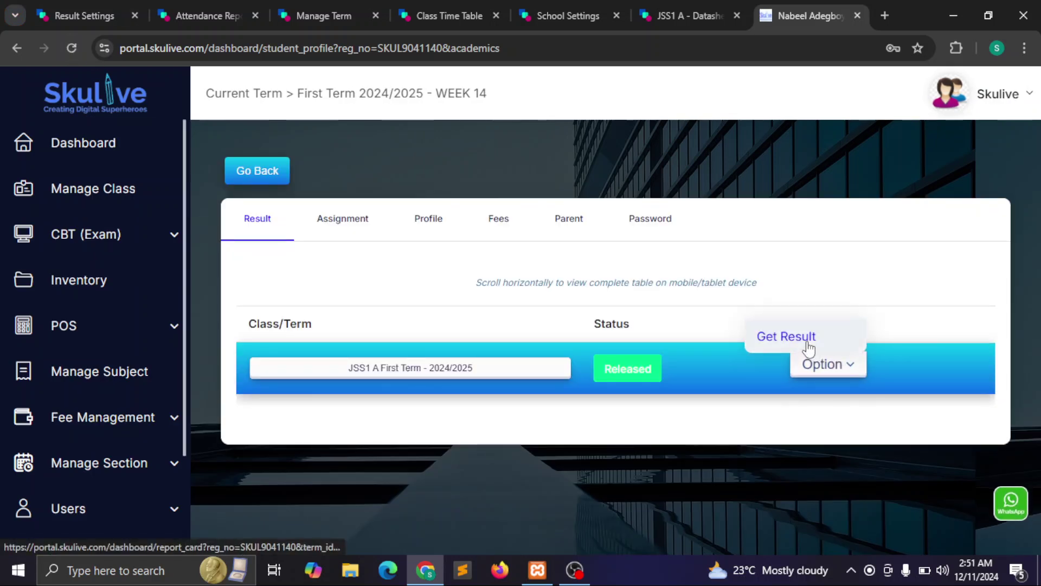
left_click(809, 347)
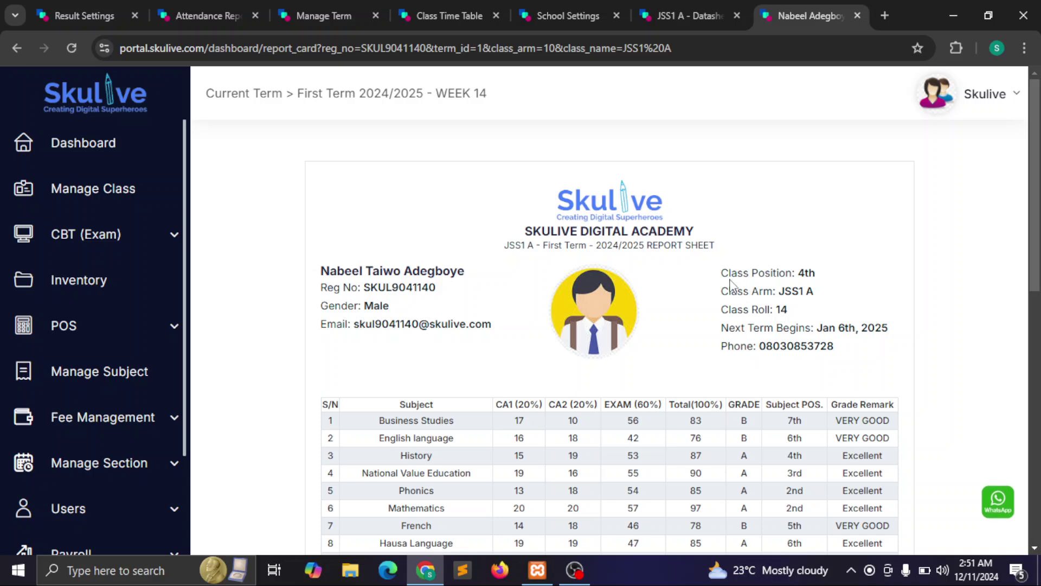
Step: Switch off Show Position in the grade configuration, refresh the student's report card to check it, and dismiss the confirmation
left_click(71, 6)
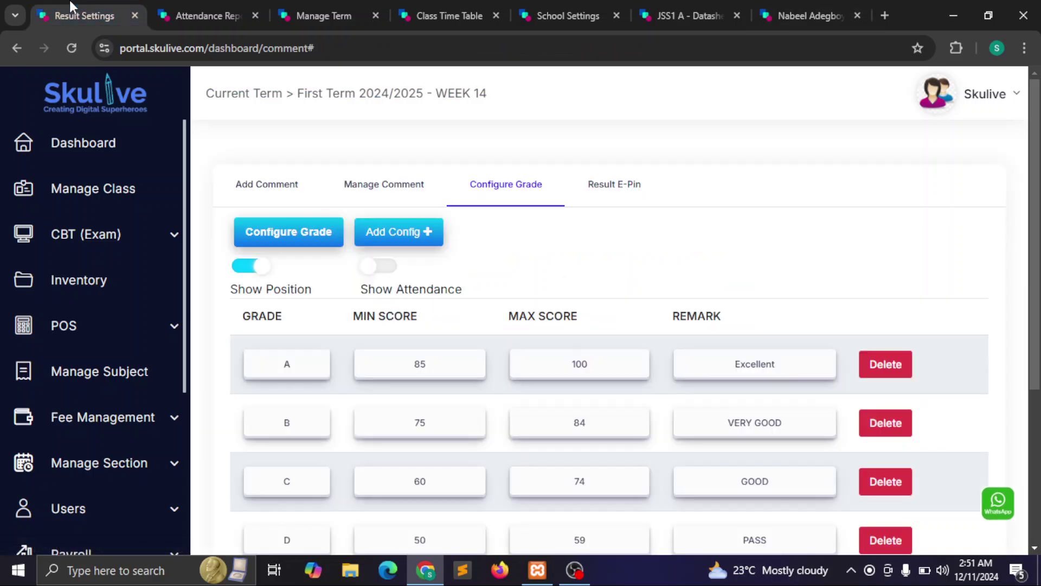
left_click(260, 267)
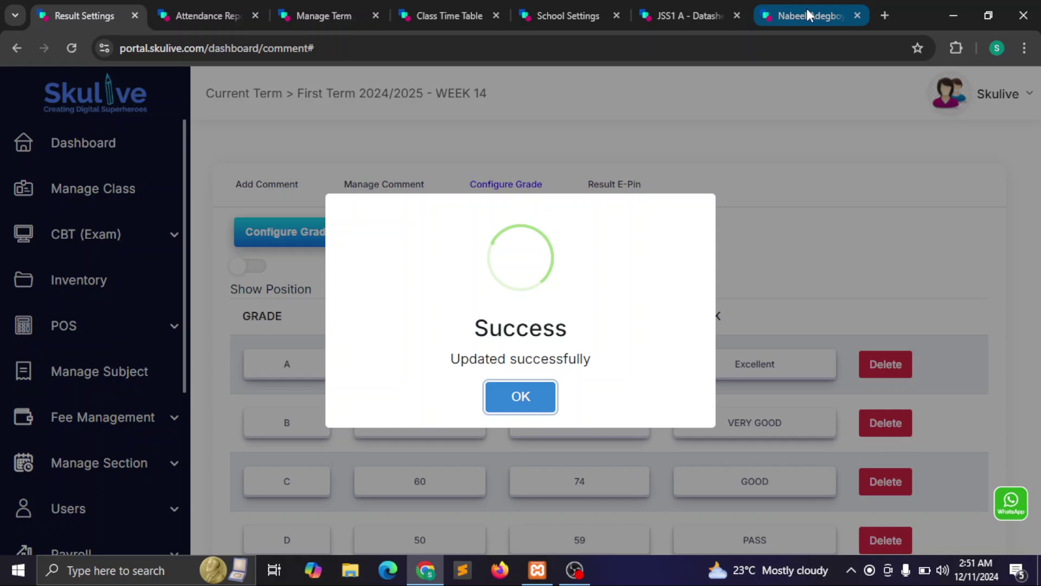
left_click(807, 14)
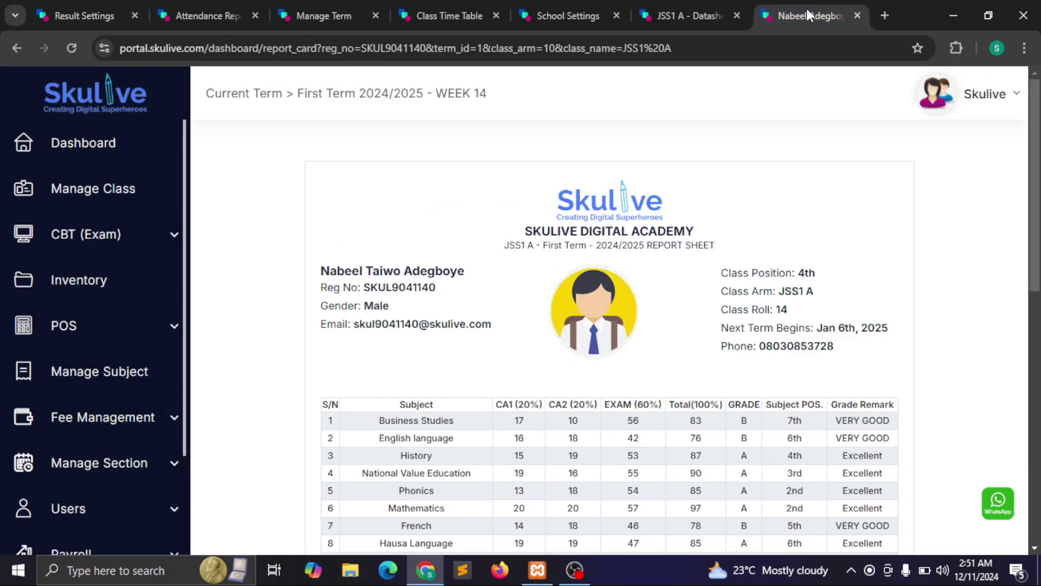
left_click(67, 49)
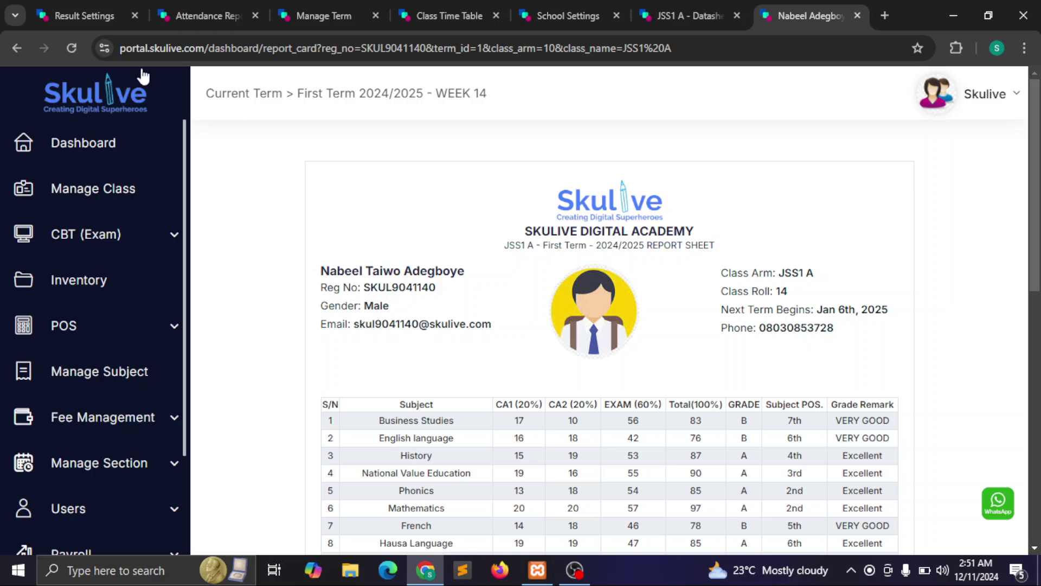
left_click(83, 16)
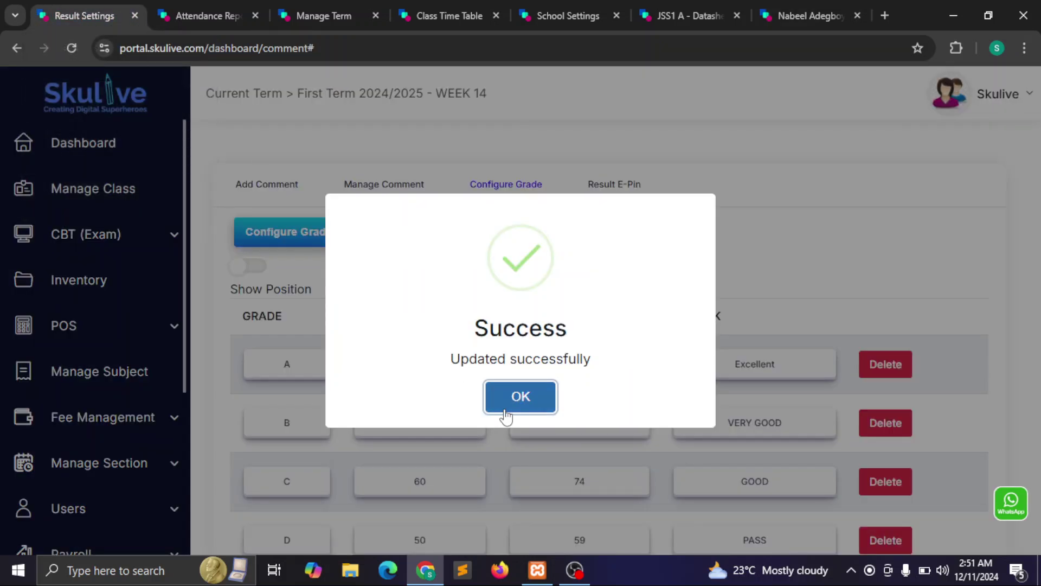
left_click(519, 397)
Step: Switch on Show Attendance in the grade configuration and refresh the student's report card to check the attendance line
left_click(370, 267)
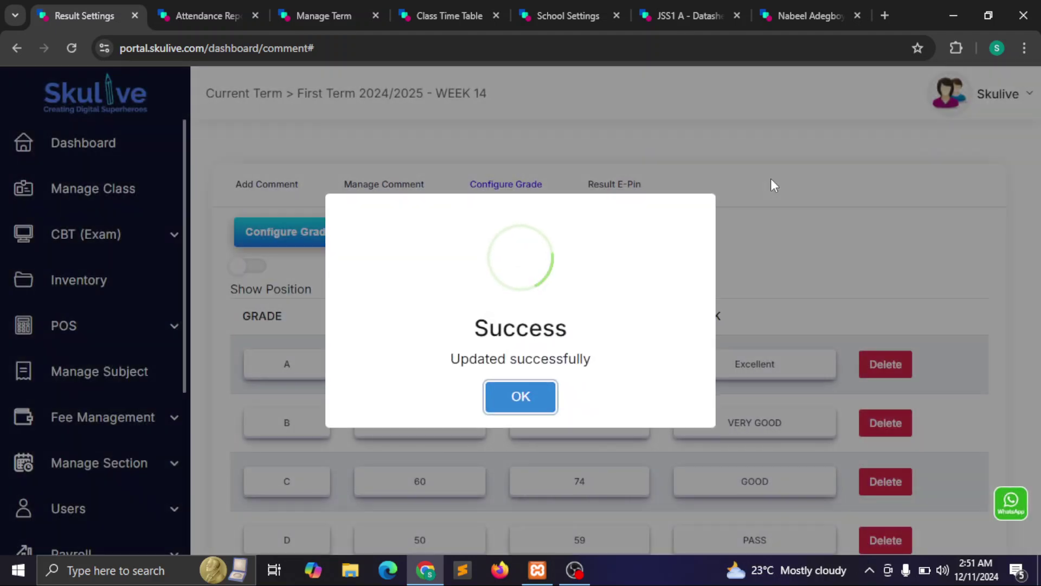
left_click(532, 398)
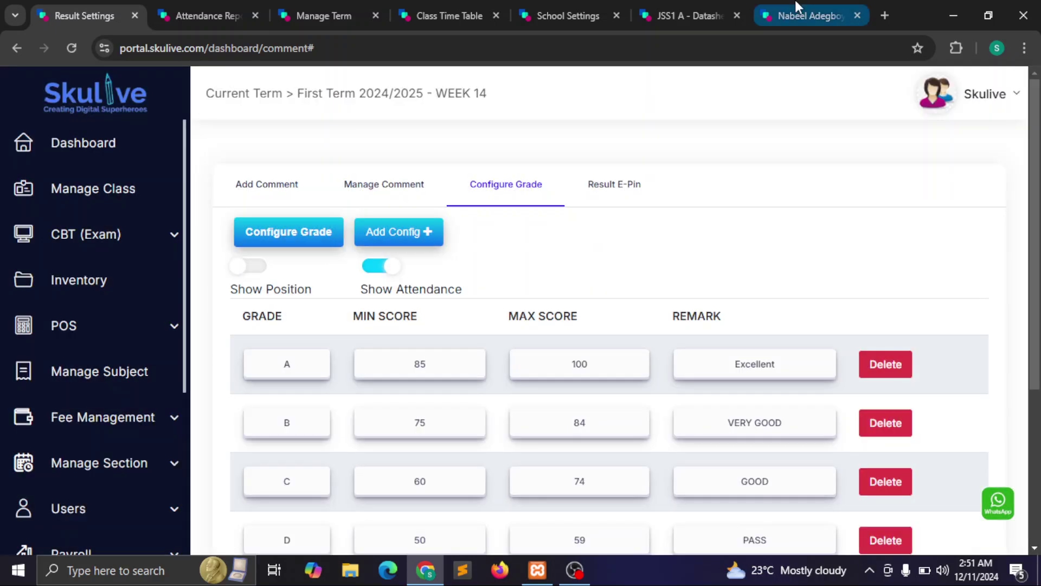
left_click(797, 3)
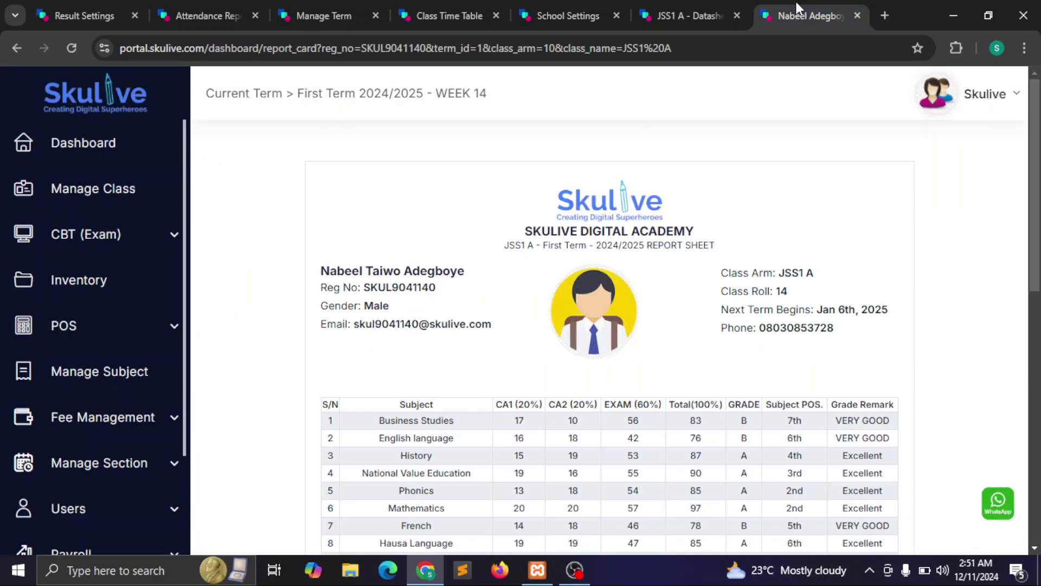
left_click(71, 47)
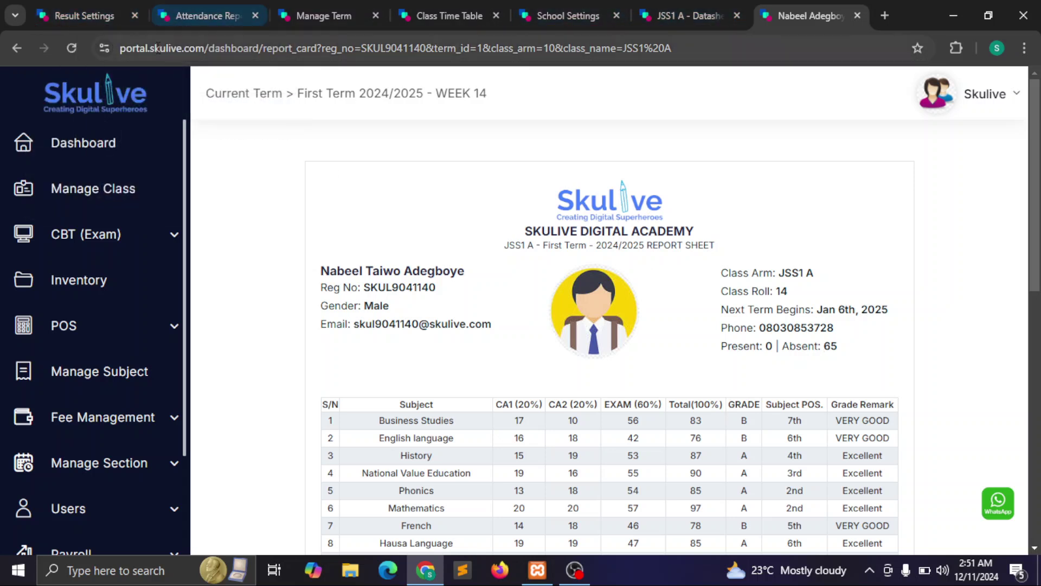
Step: Switch Show Attendance back off in the grade configuration and dismiss the confirmation
left_click(90, 13)
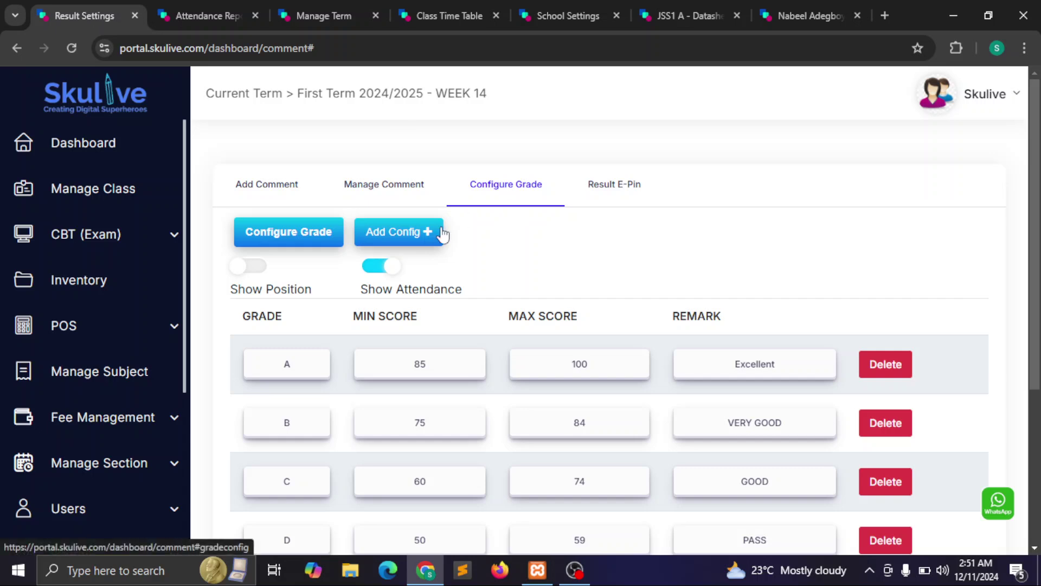
left_click(395, 268)
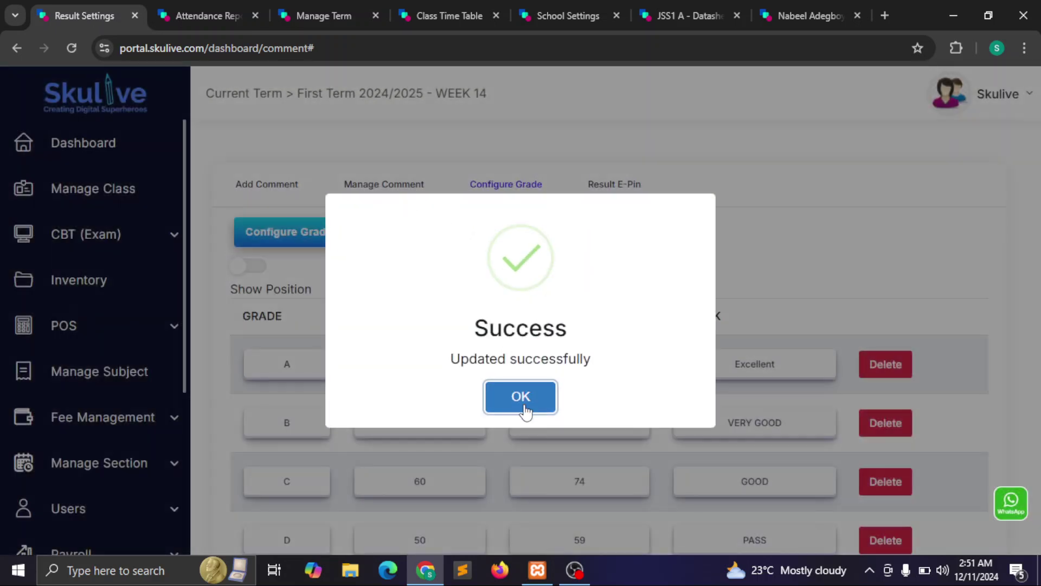
left_click(521, 402)
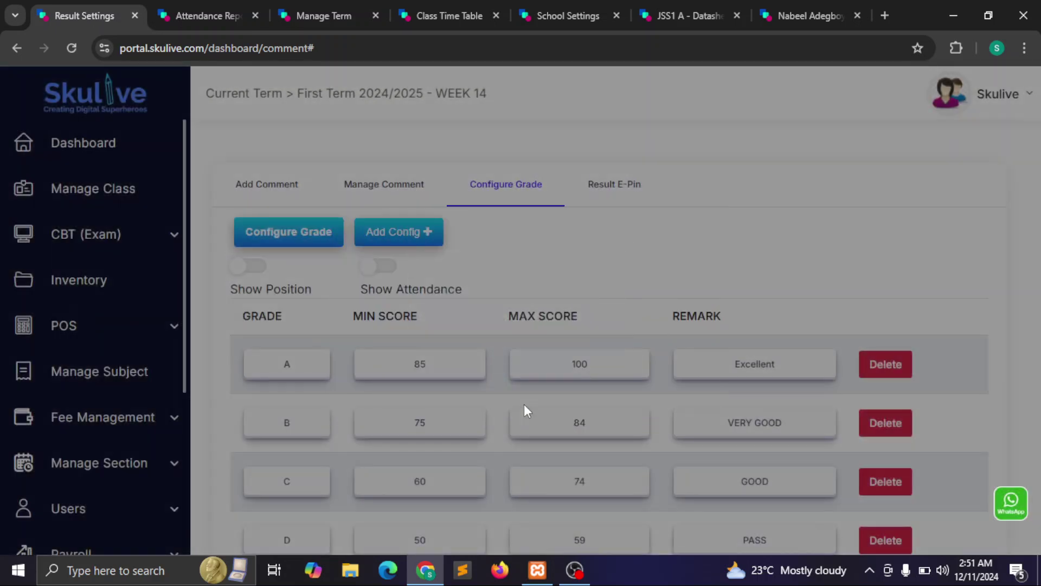
Step: Display Manage Comment and examine the principal and teacher comments with their grade ranks
left_click(400, 185)
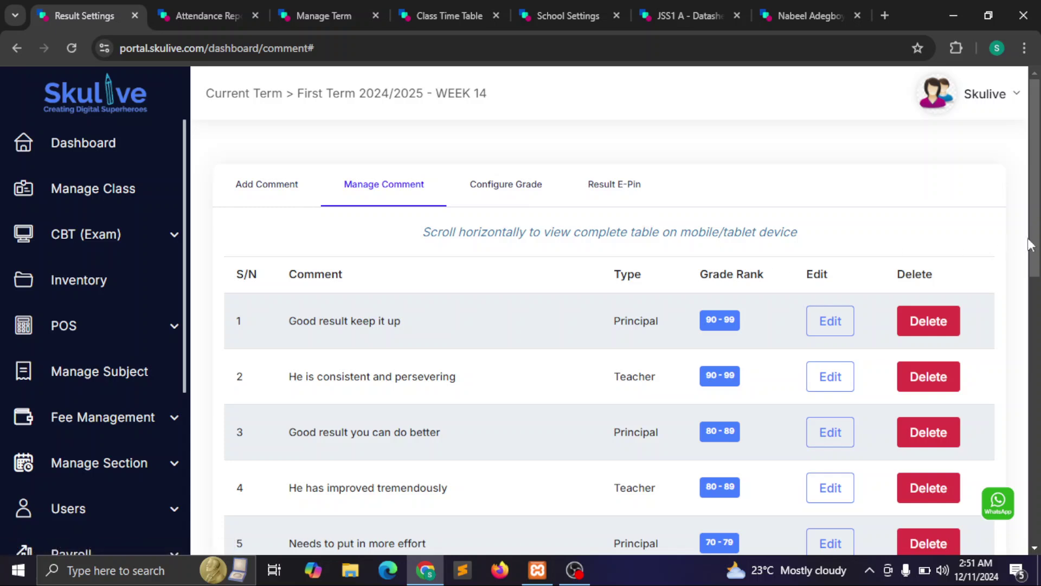
left_click_drag(1038, 213, 991, 195)
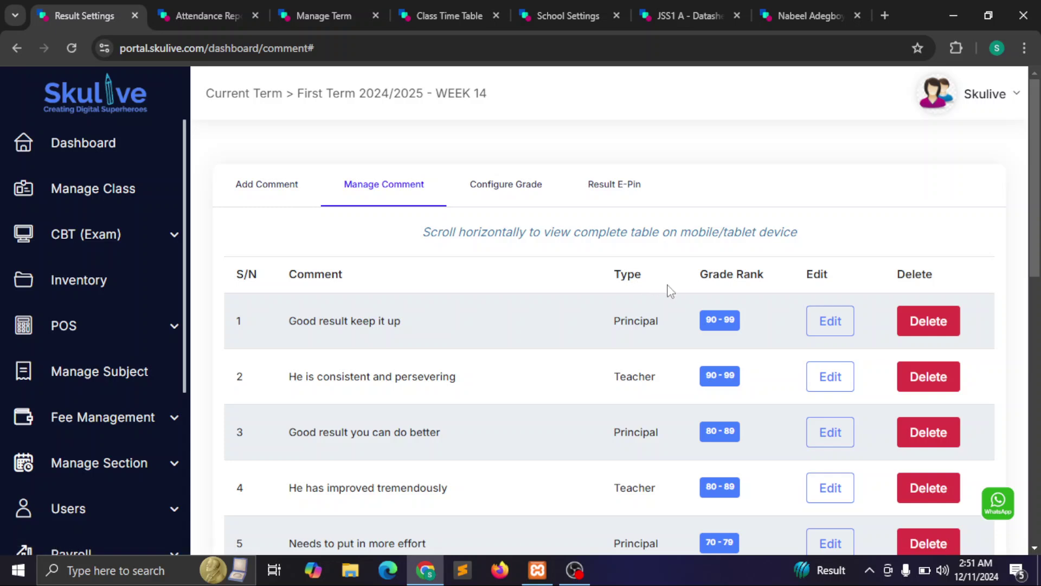
left_click_drag(1035, 263, 1006, 170)
Step: In the Add Result Comment form, choose Teacher Comment as the comment type and 70 - 79 as the total average rank
left_click(264, 183)
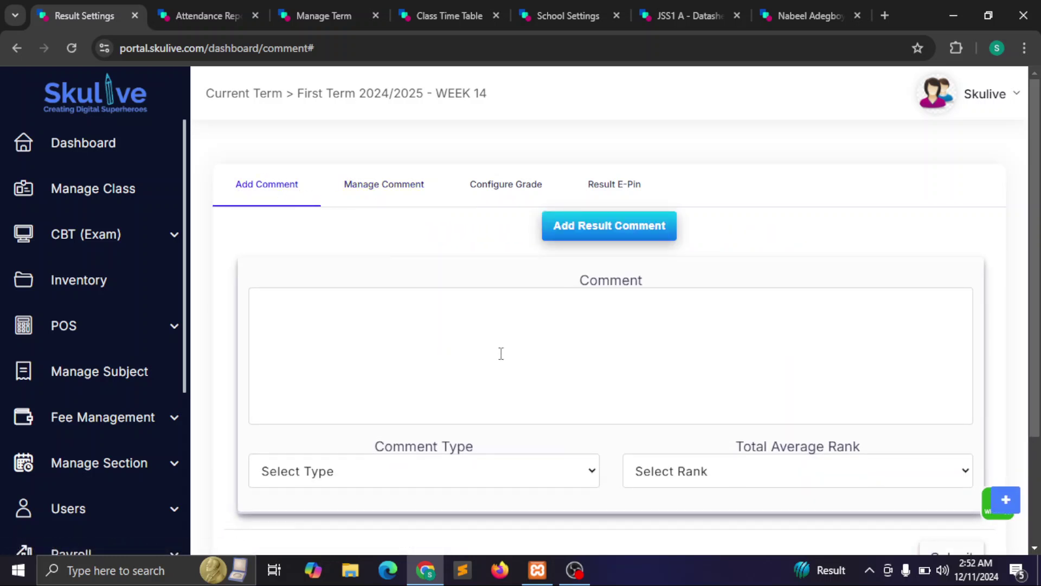
left_click(594, 470)
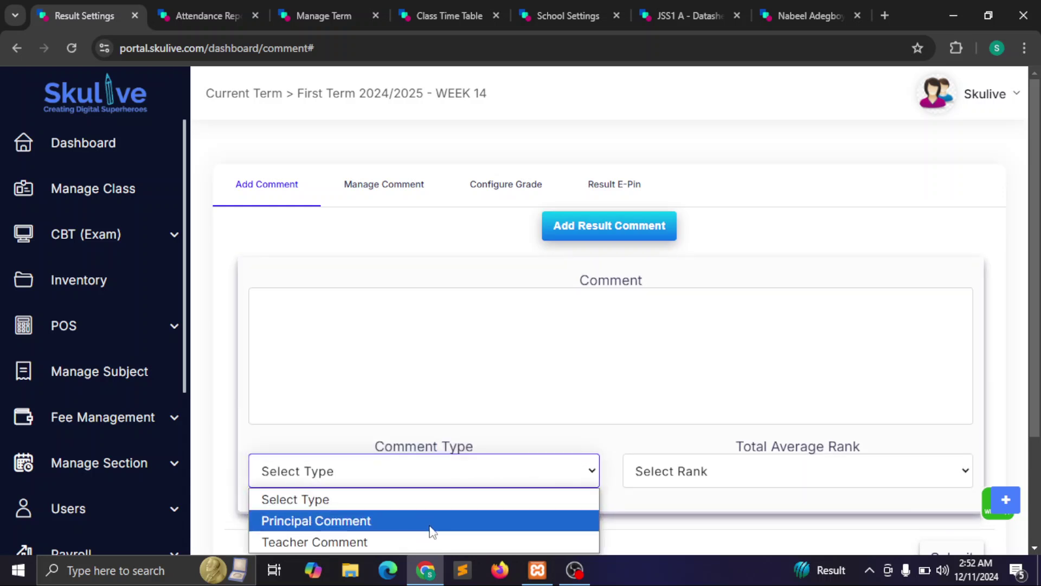
left_click(727, 486)
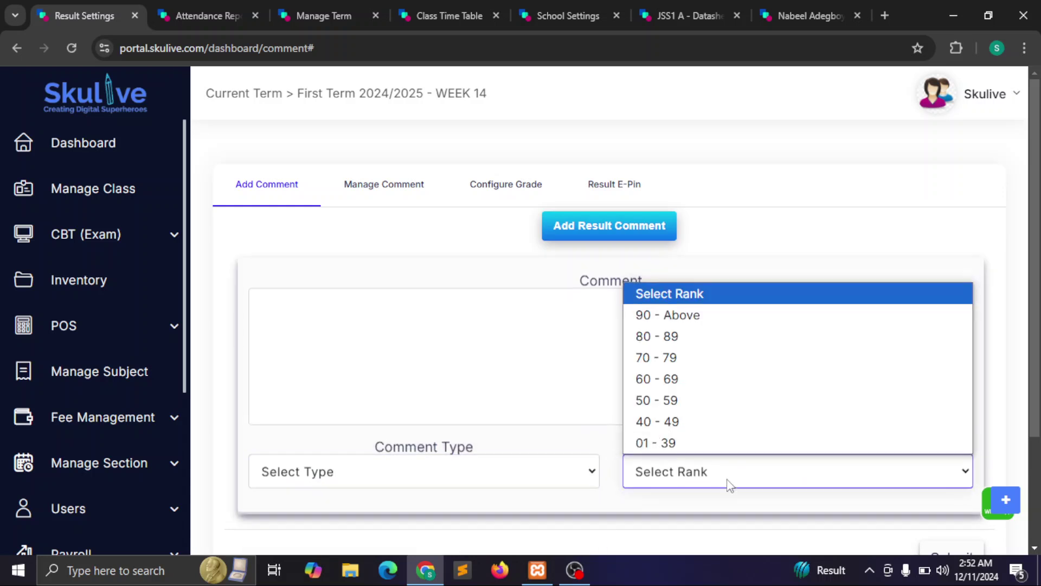
left_click(667, 358)
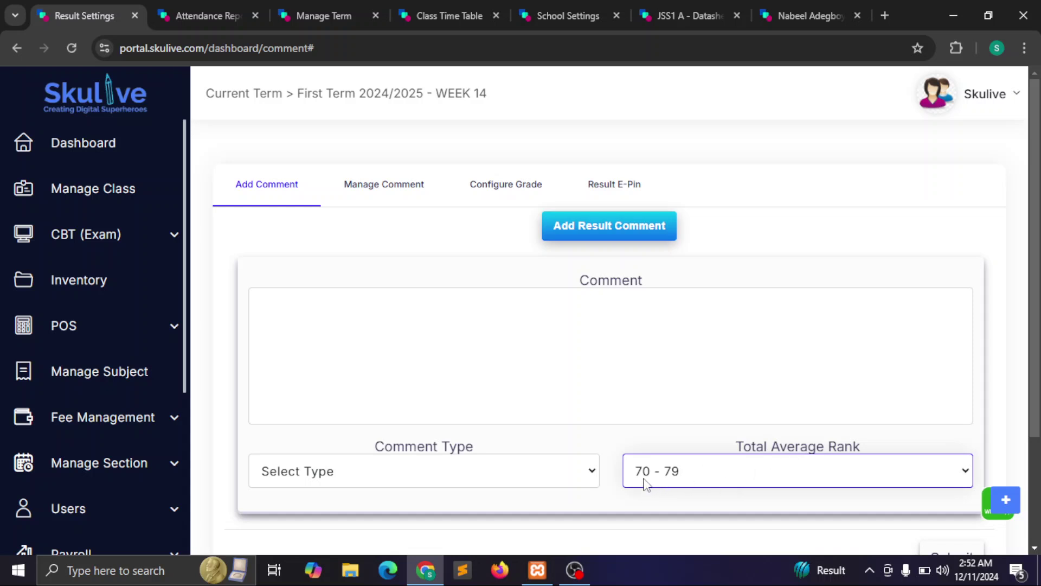
left_click(515, 345)
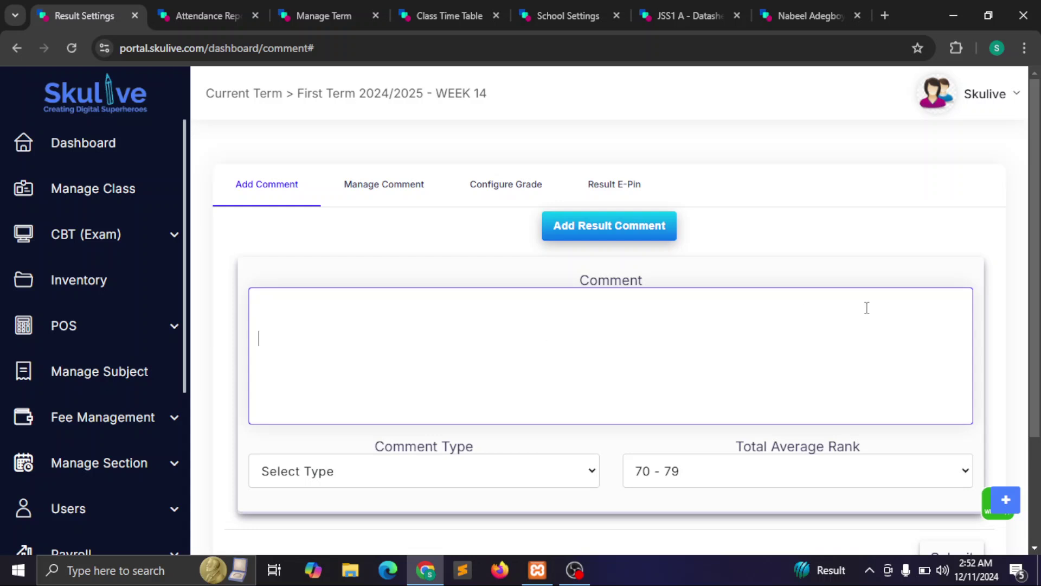
scroll(1020, 358, "down", 3)
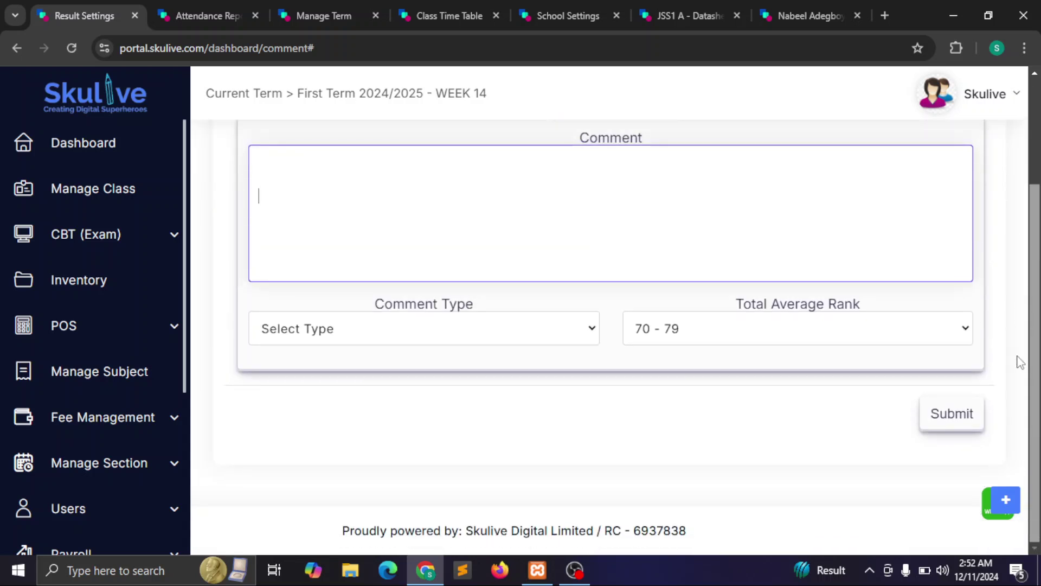
scroll(1020, 362, "up", 2)
left_click(576, 404)
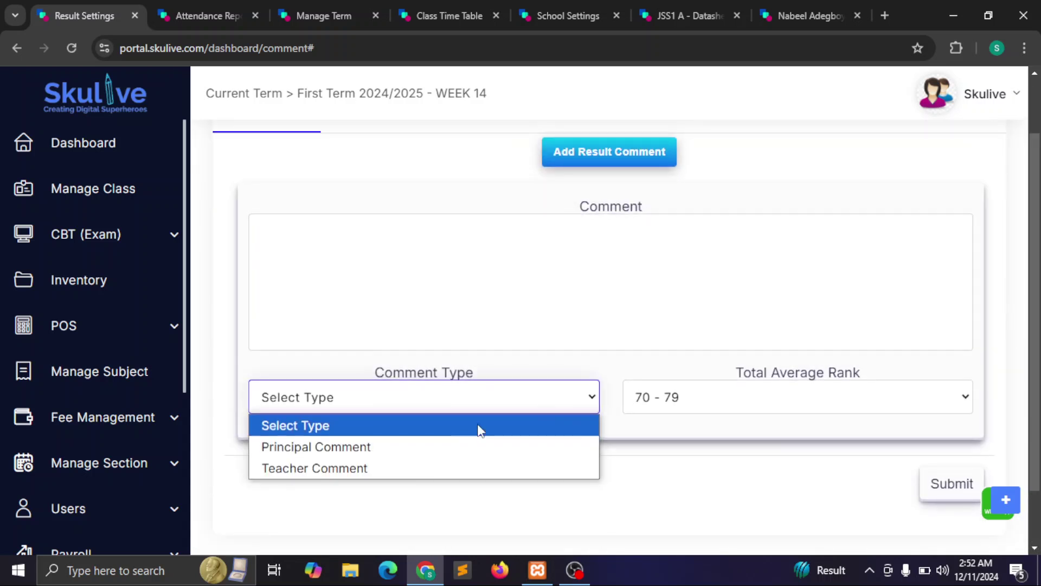
left_click(435, 469)
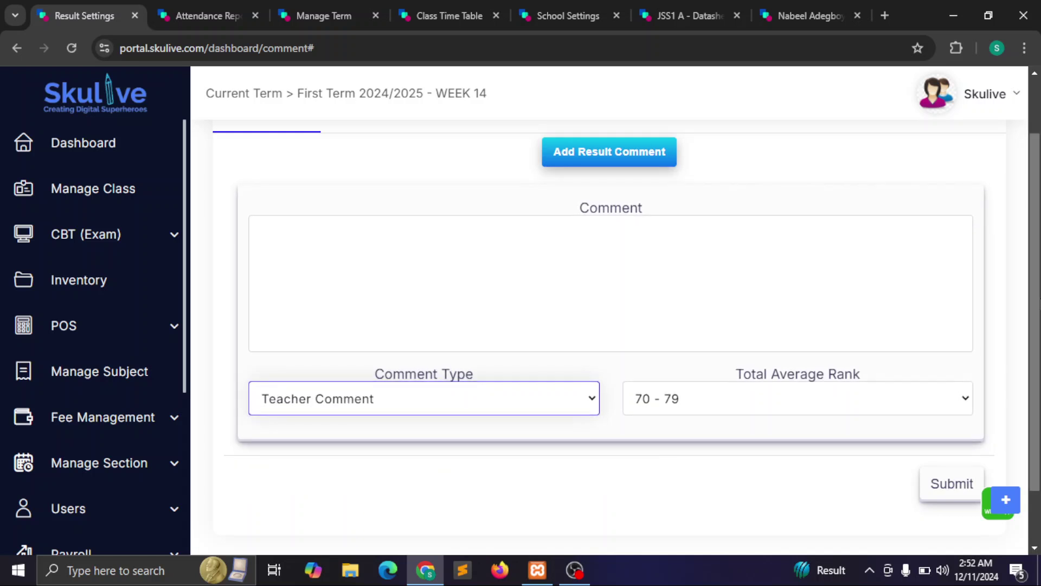
scroll(1034, 235, "up", 1)
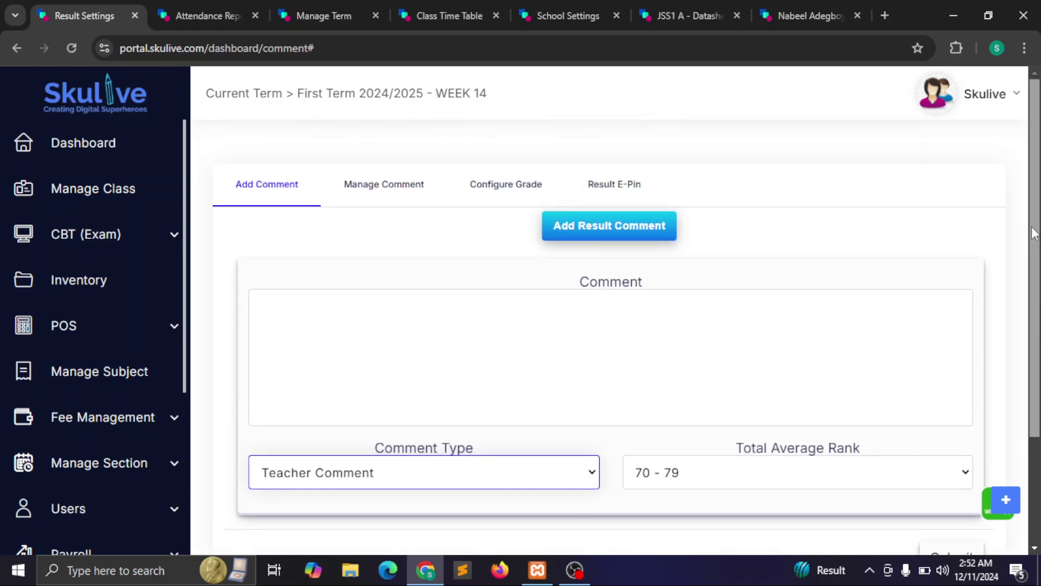
left_click_drag(1033, 249, 1033, 321)
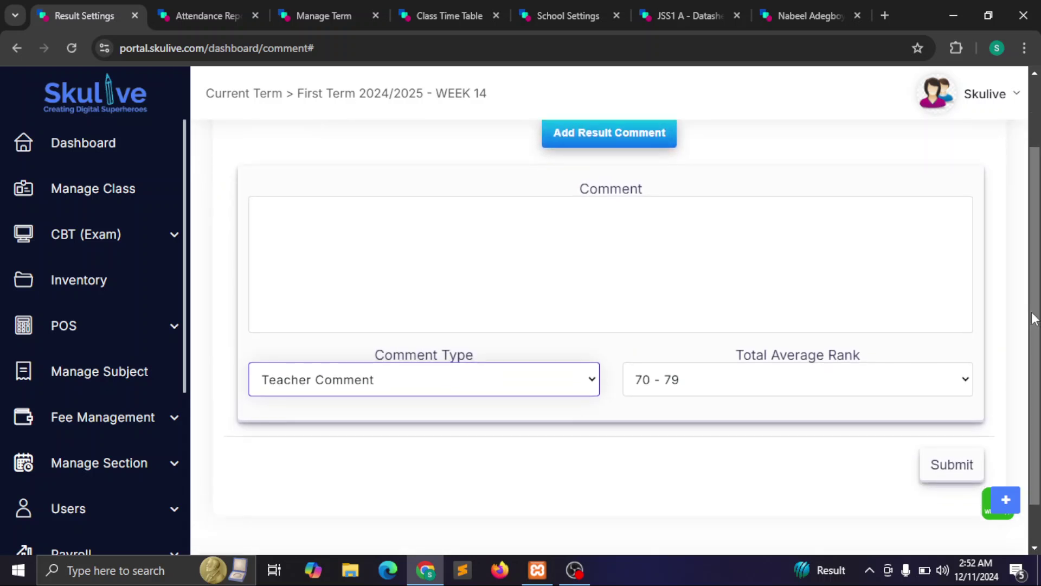
Step: Add a second comment block to the result comment form and look over its fields without submitting
left_click(1007, 502)
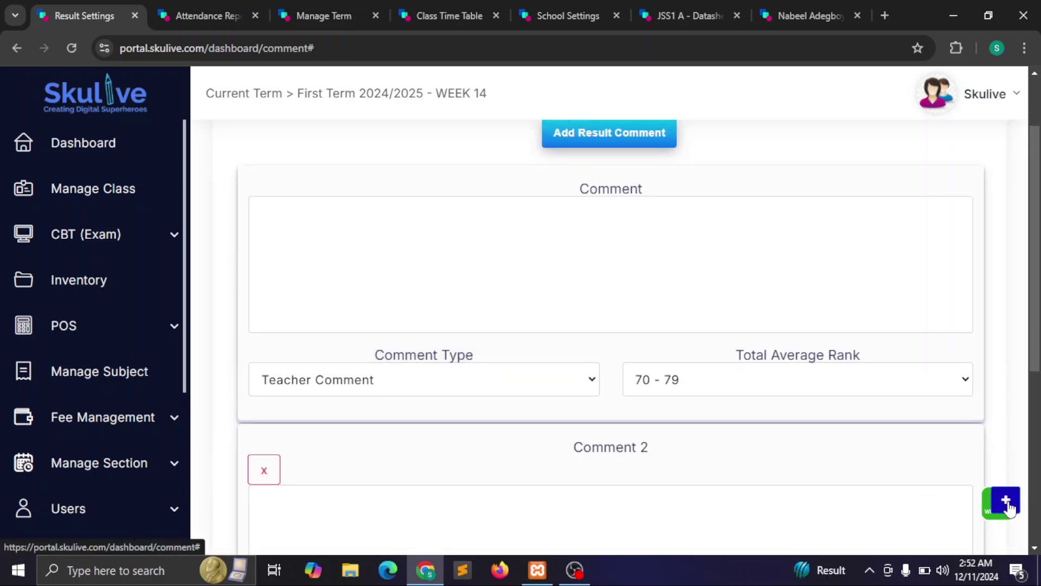
left_click_drag(1033, 298, 1025, 388)
scroll(955, 300, "up", 3)
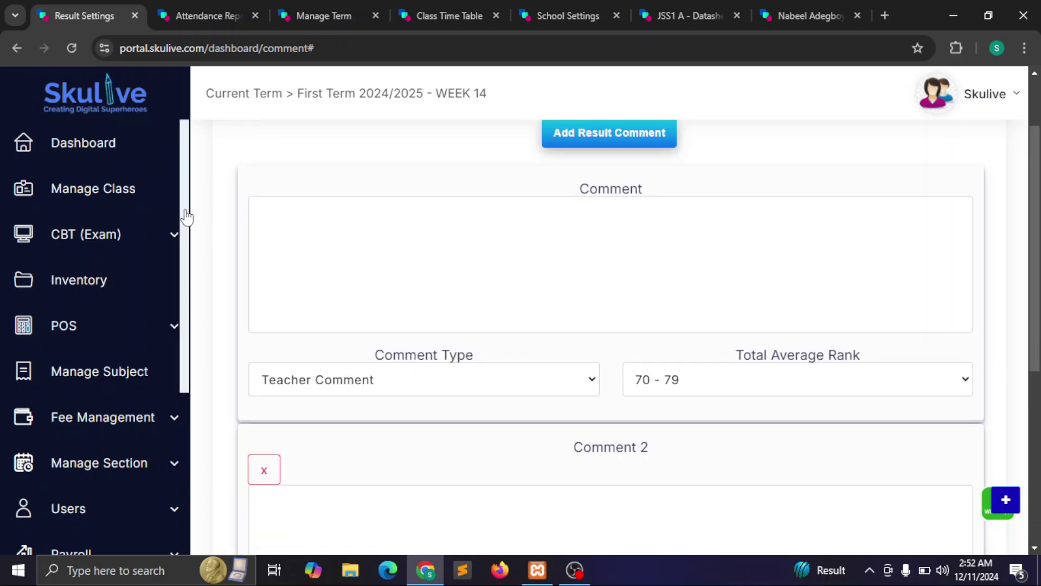
scroll(186, 216, "down", 5)
scroll(174, 302, "up", 5)
Step: In the CBT Add Exam Question form, choose session First Term 2024/2025, class JSS1 and subject Agricultural Science
left_click(125, 234)
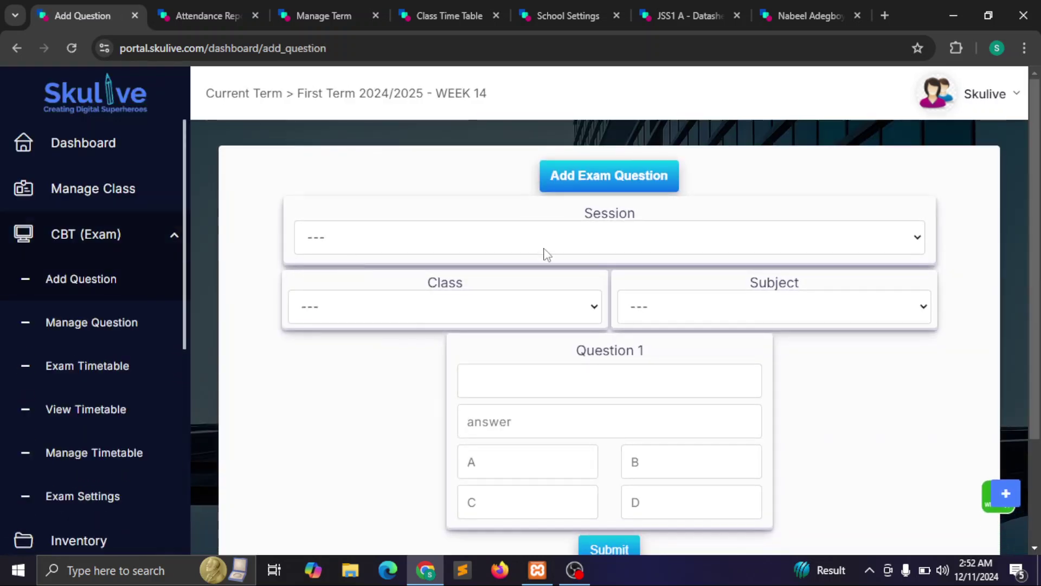
left_click(547, 252)
left_click(464, 297)
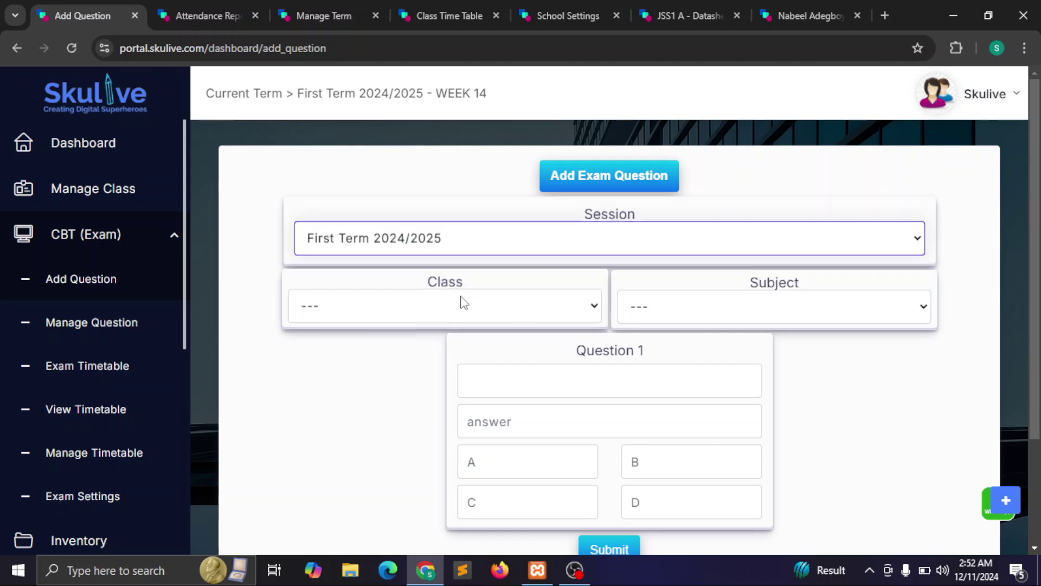
left_click(536, 312)
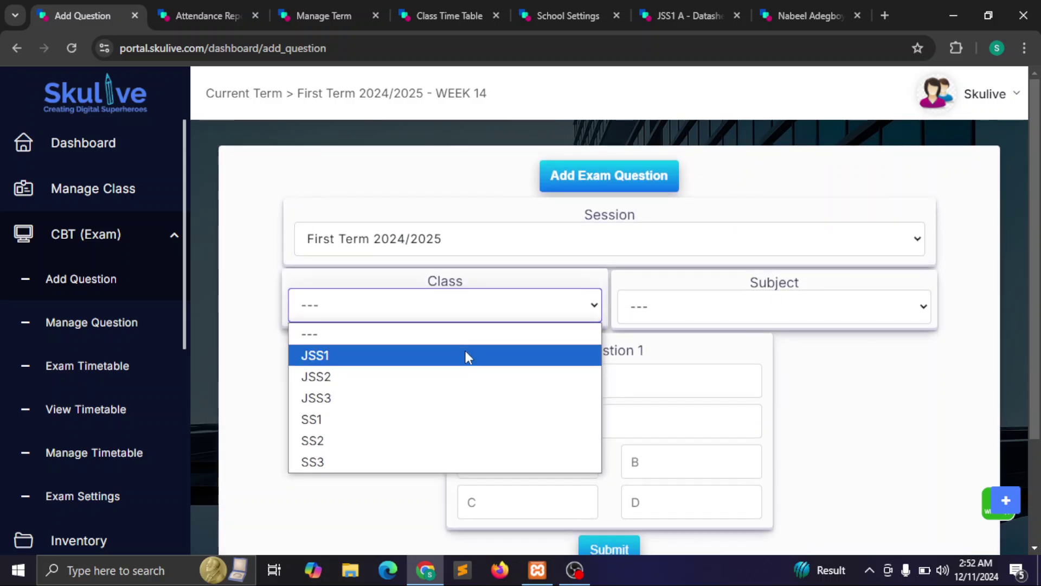
left_click(470, 357)
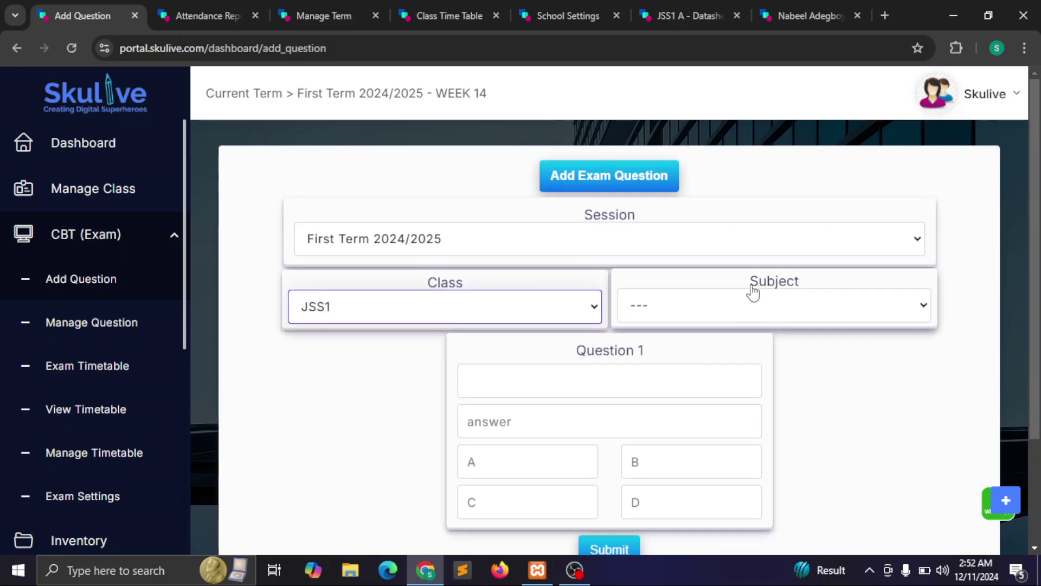
left_click(763, 310)
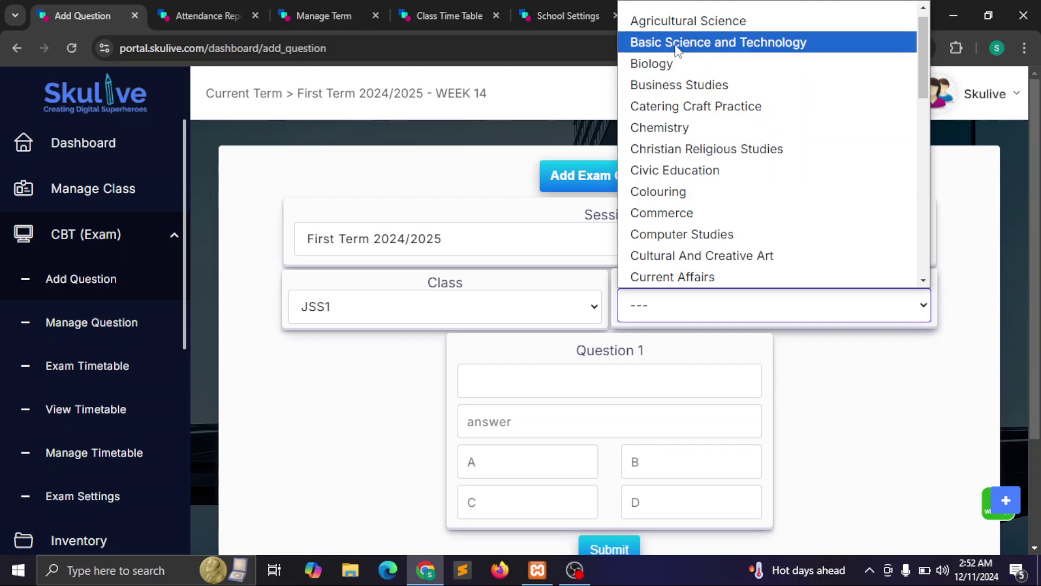
left_click(675, 22)
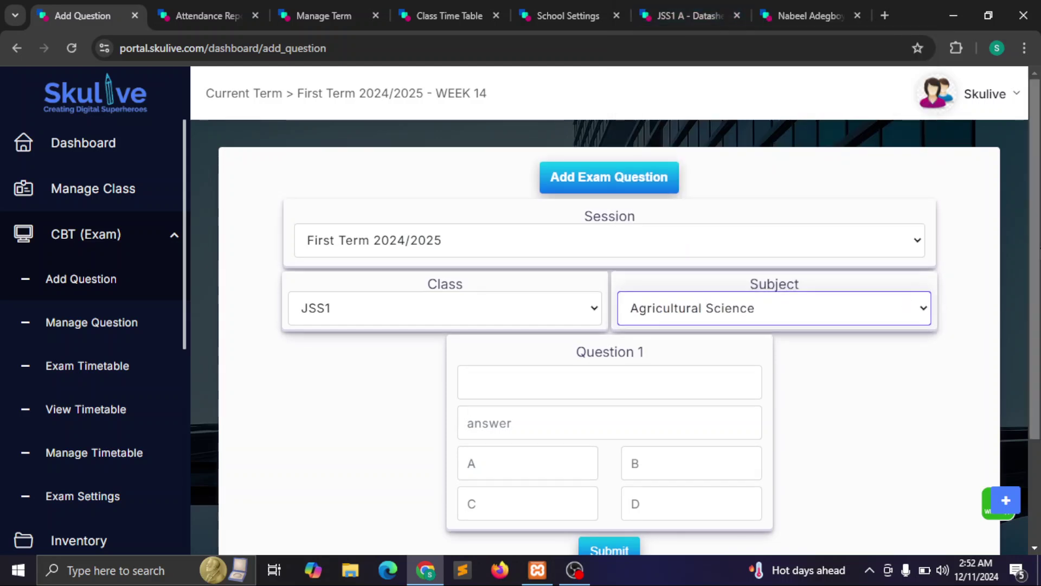
Step: Add three more question blocks to the exam question form, for four questions in total
scroll(1037, 348, "down", 2)
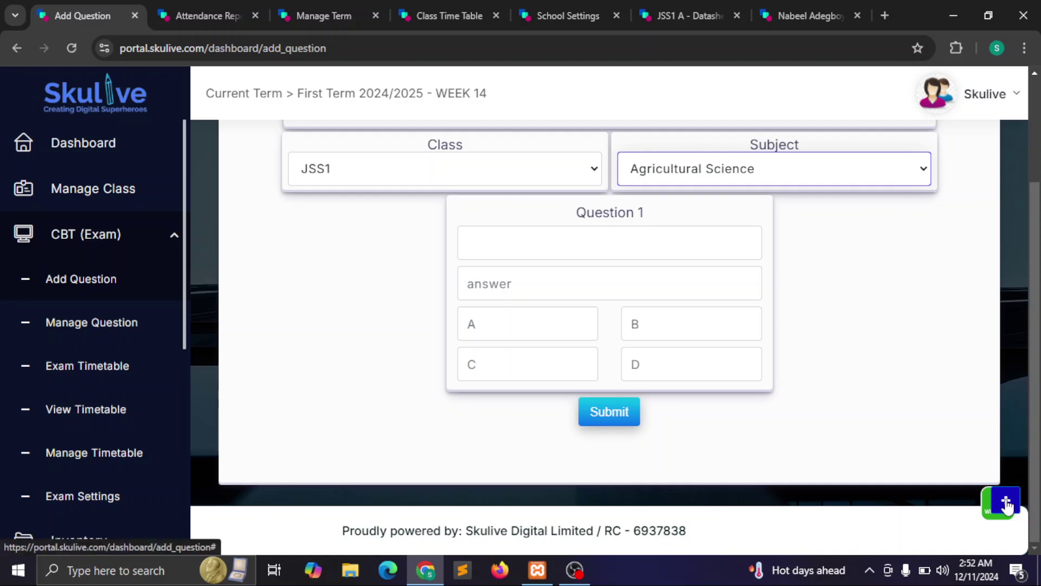
left_click(1006, 505)
left_click(1006, 504)
left_click(1006, 504)
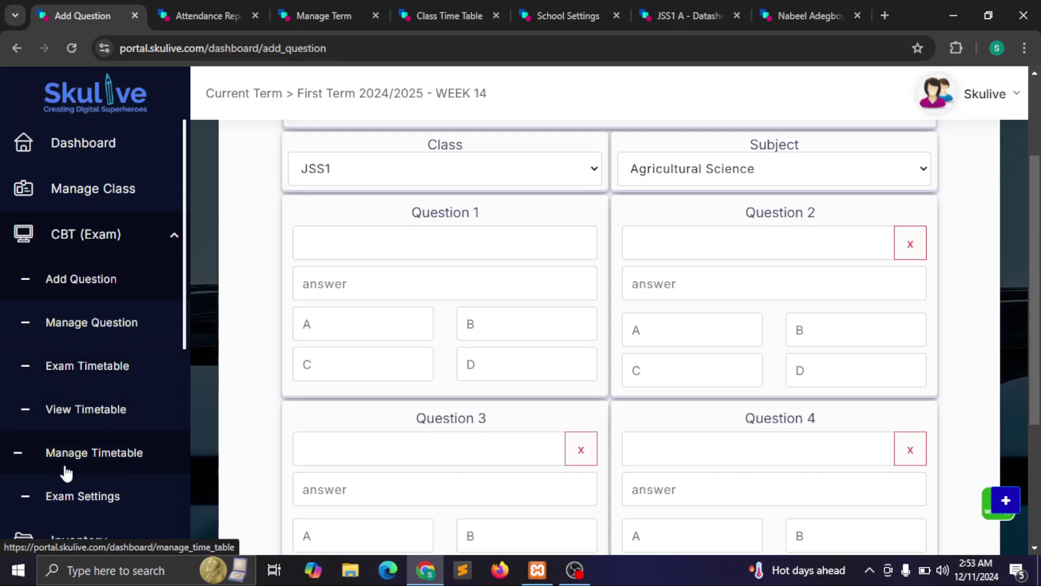
Step: Display the CBT Exam Settings and examine the question count, duration, passcode and participant status options without submitting
left_click(95, 501)
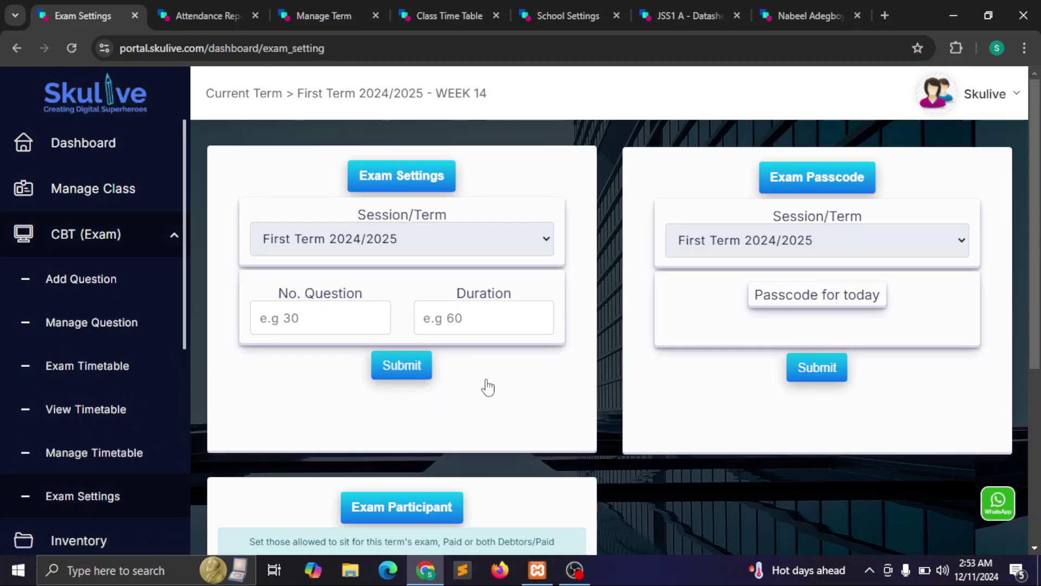
left_click(332, 311)
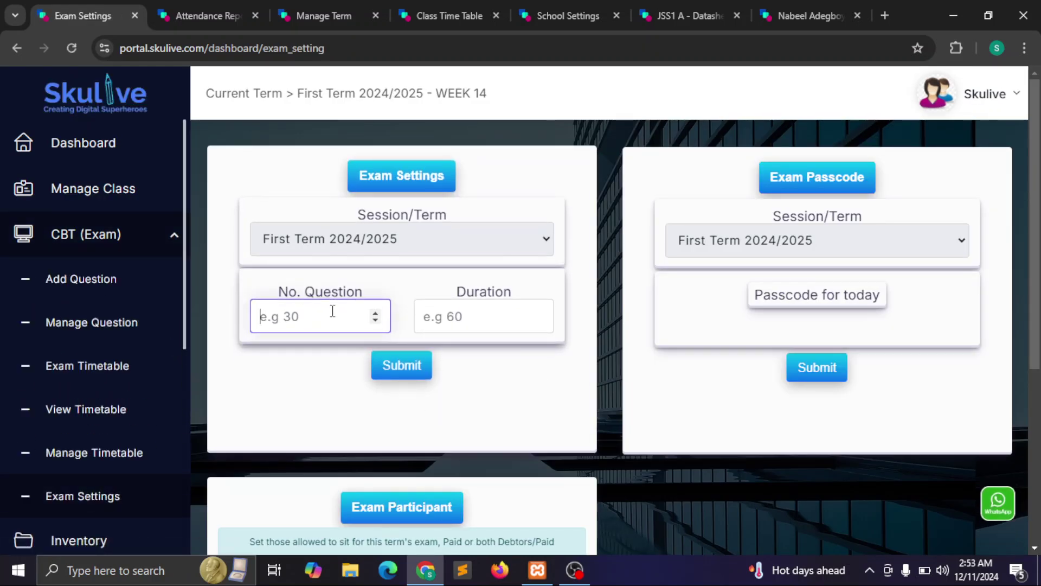
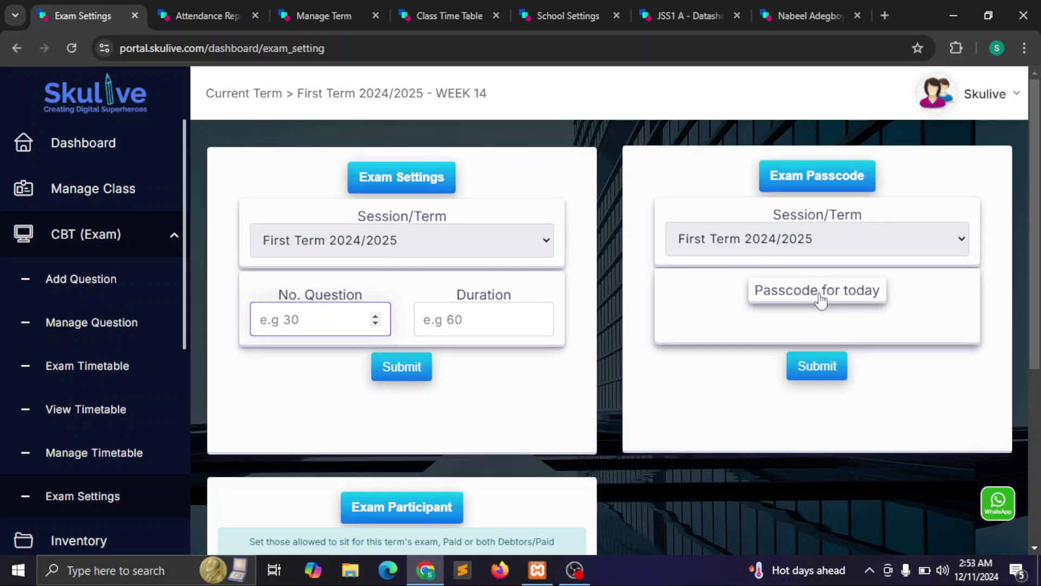
scroll(1037, 245, "down", 3)
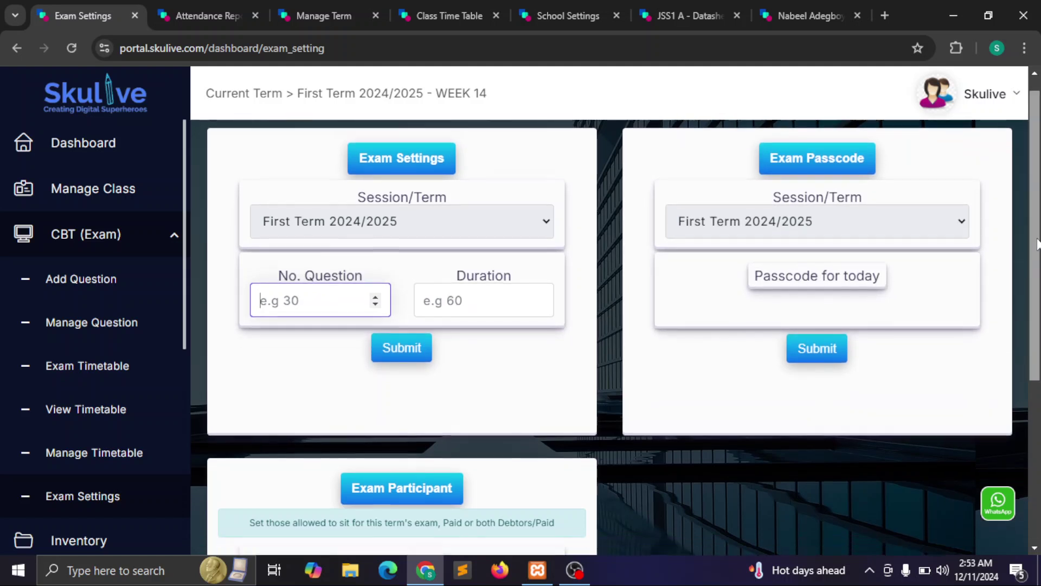
left_click_drag(1038, 239, 966, 384)
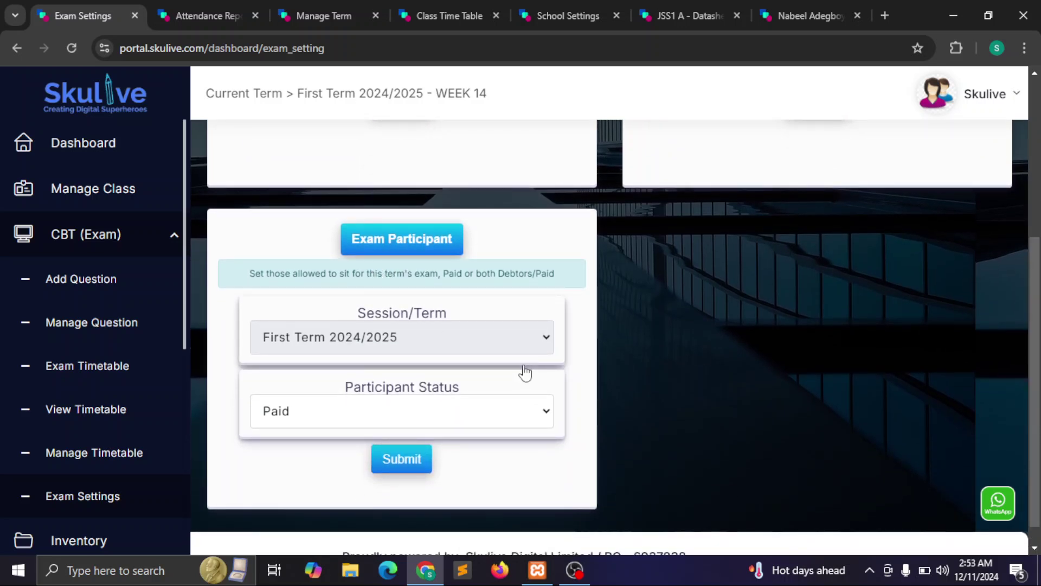
left_click(507, 411)
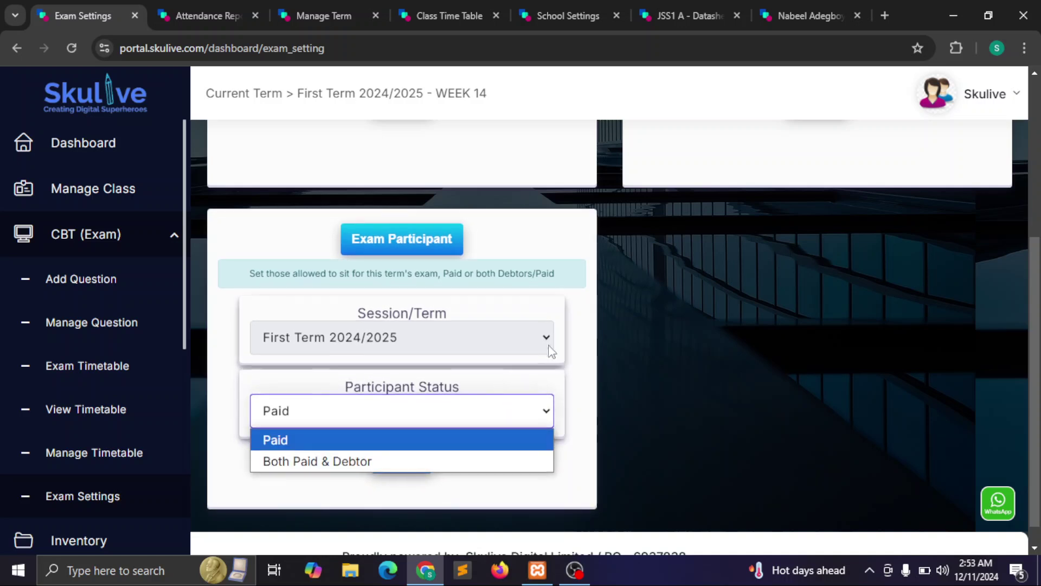
left_click(330, 416)
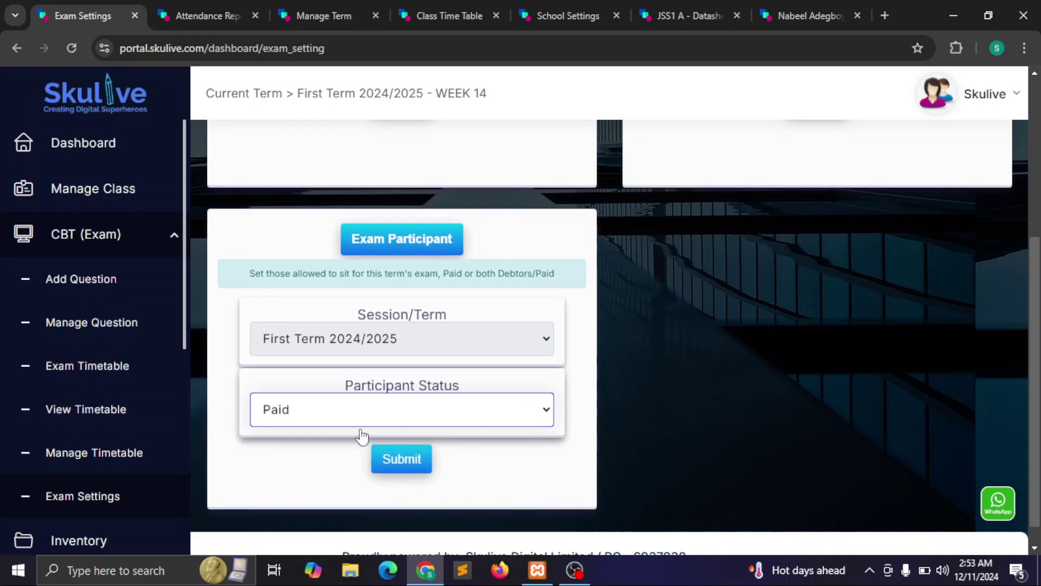
Step: Display Manage Teachers under Users and look over the blank Add Teacher form, closing it without submitting
left_click(59, 241)
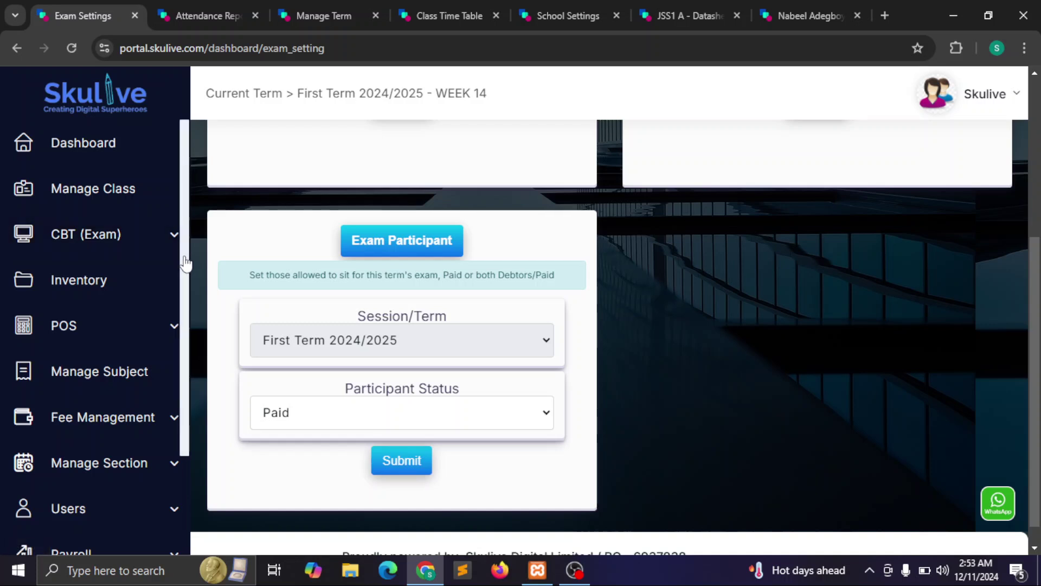
left_click_drag(185, 262, 174, 412)
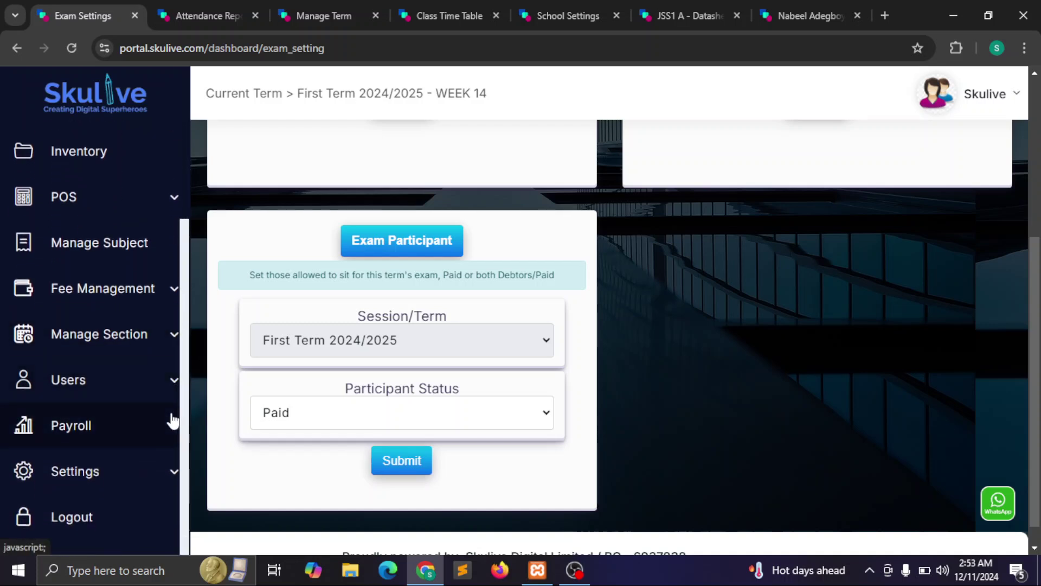
left_click(161, 386)
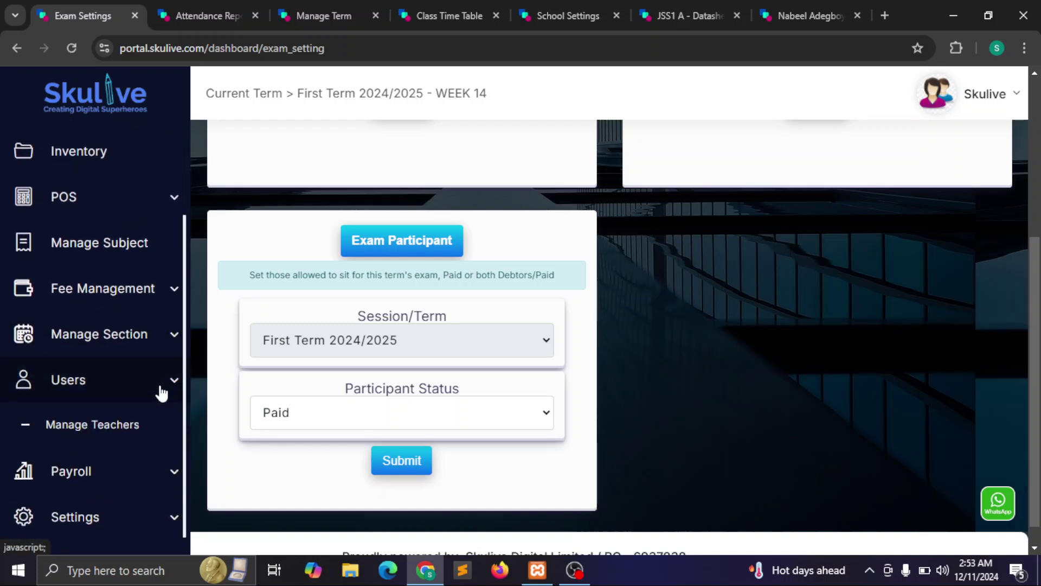
left_click_drag(186, 335, 186, 409)
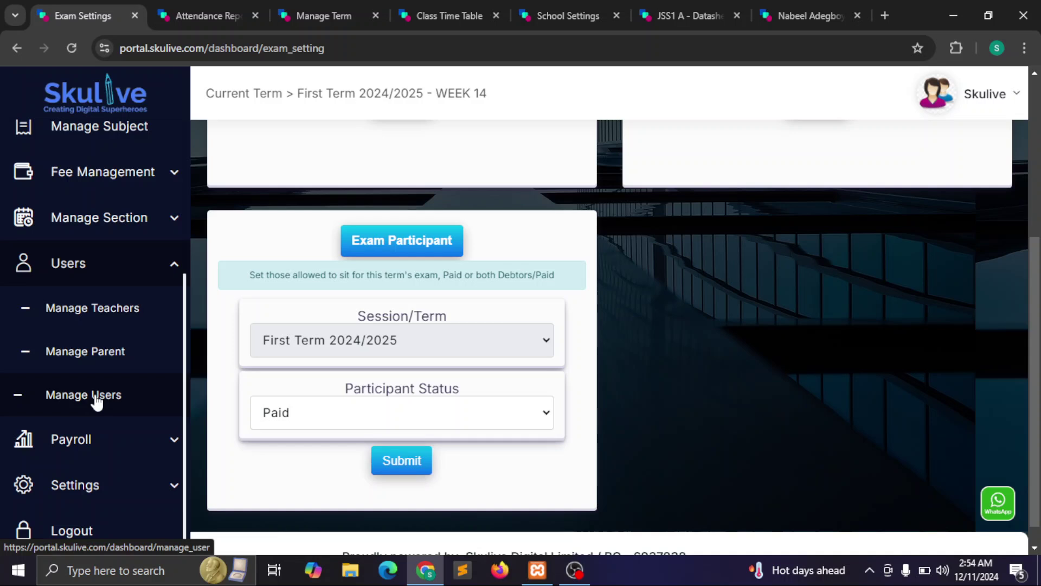
right_click(102, 308)
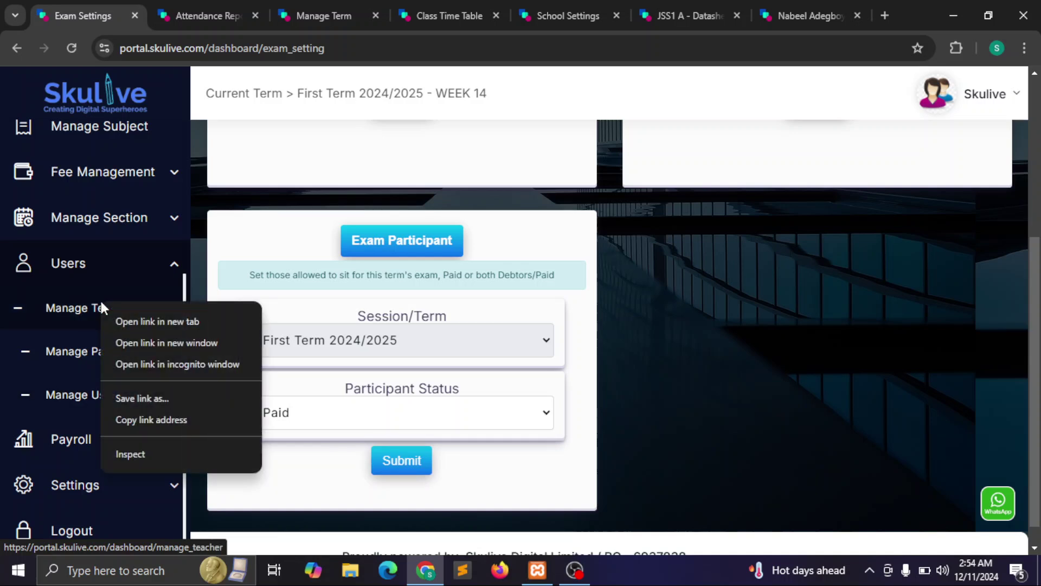
left_click(54, 319)
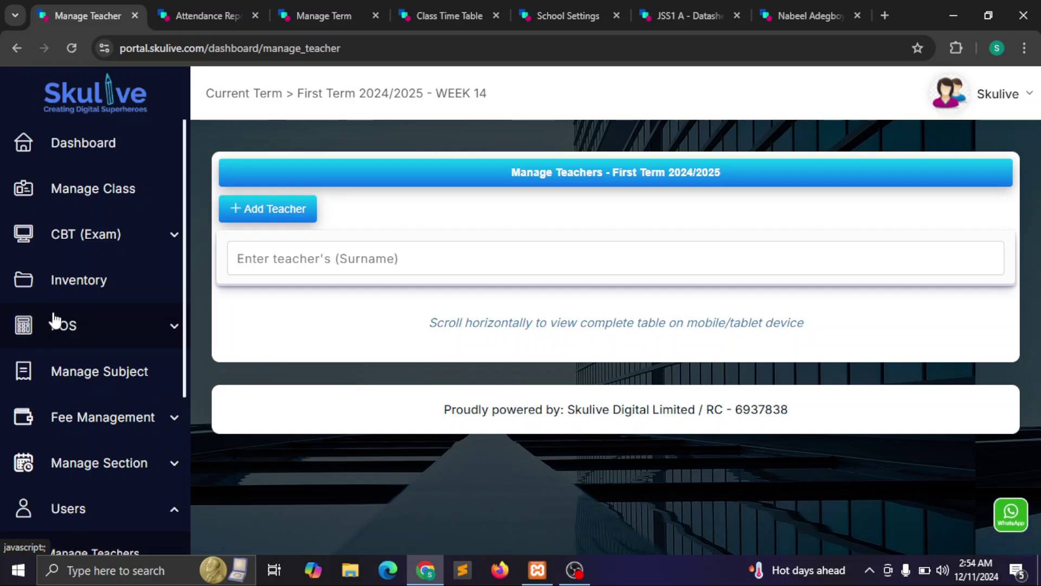
left_click(266, 209)
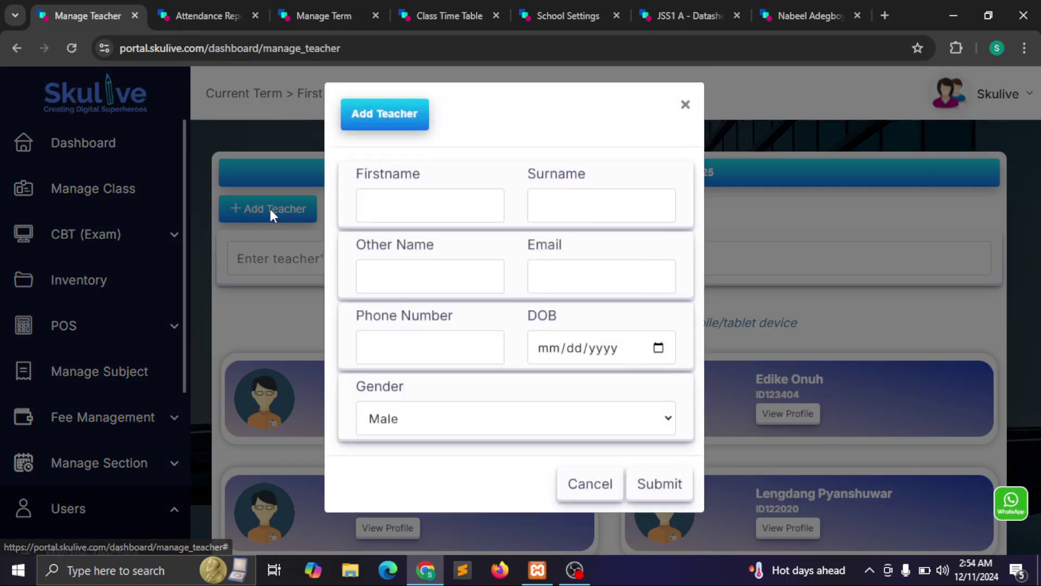
left_click(786, 230)
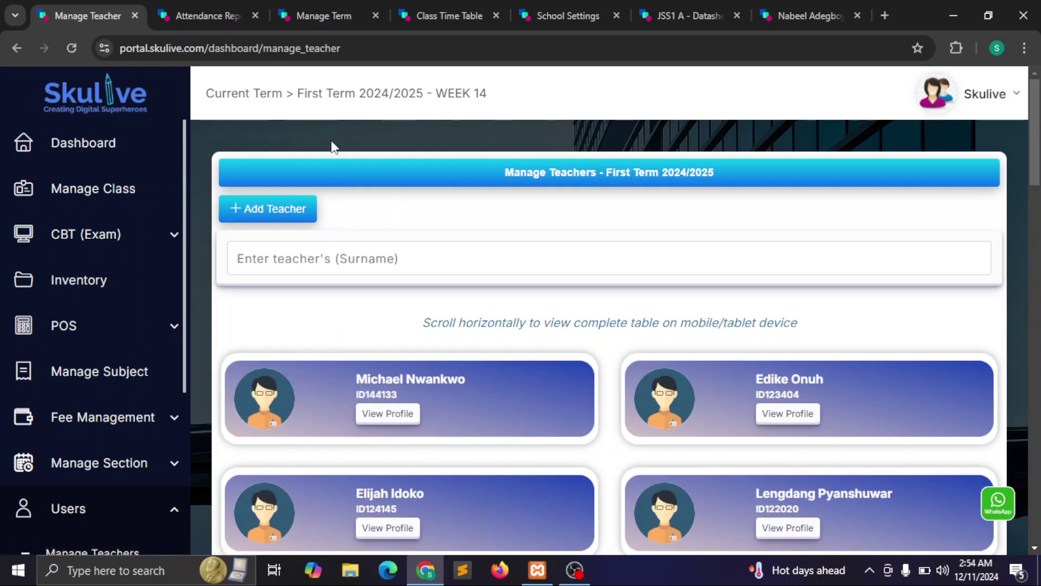
Step: View the first listed teacher's profile and examine the subjects assigned in its Academics section
left_click_drag(188, 279, 187, 400)
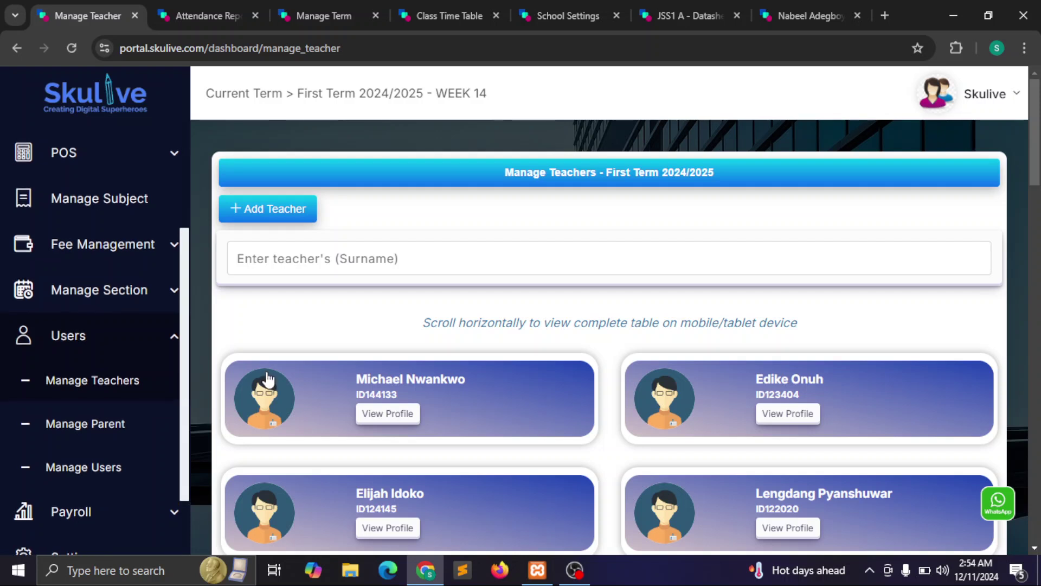
left_click(400, 418)
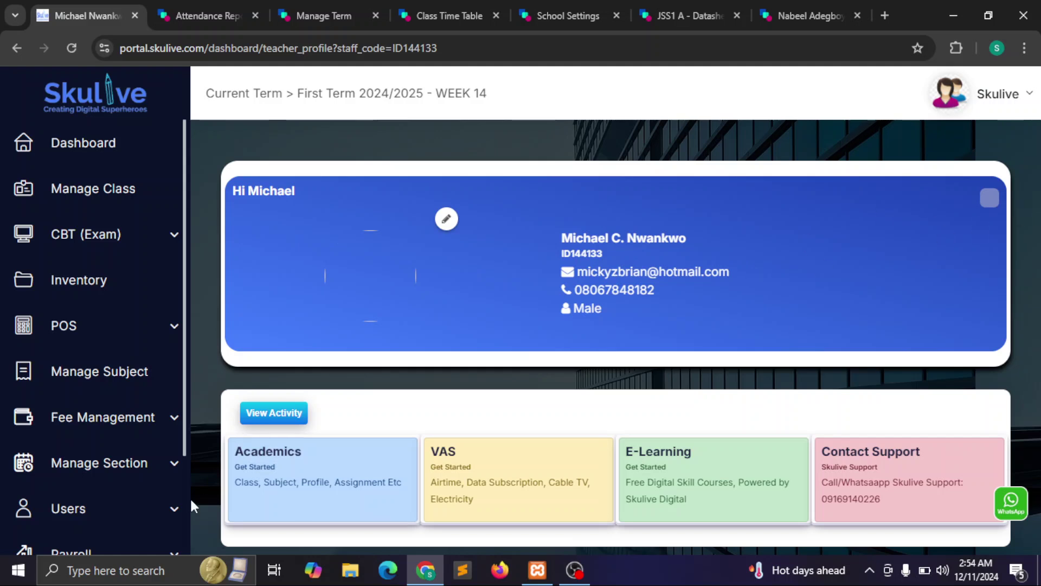
left_click(301, 482)
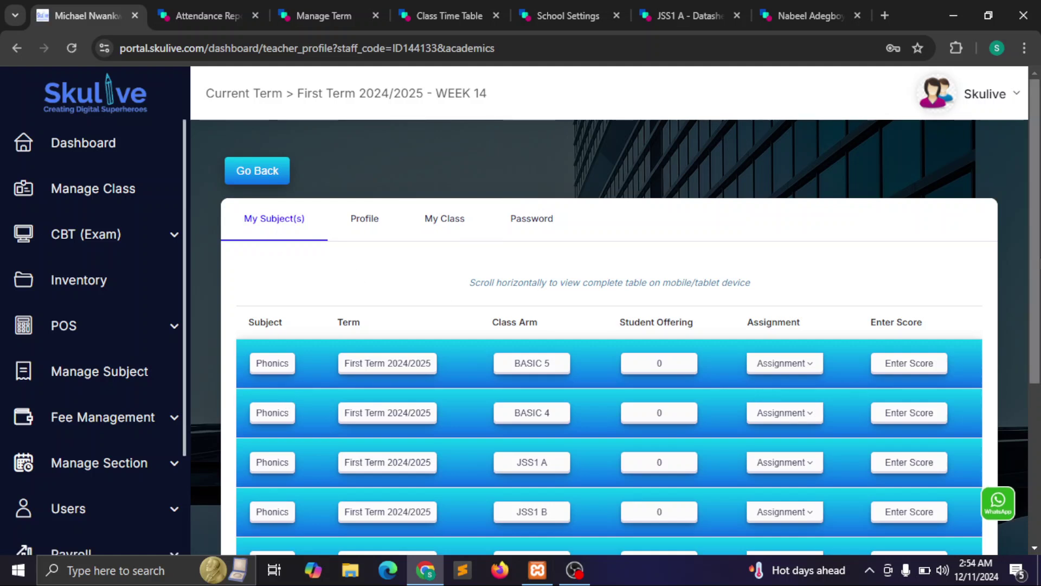
scroll(1036, 309, "down", 1)
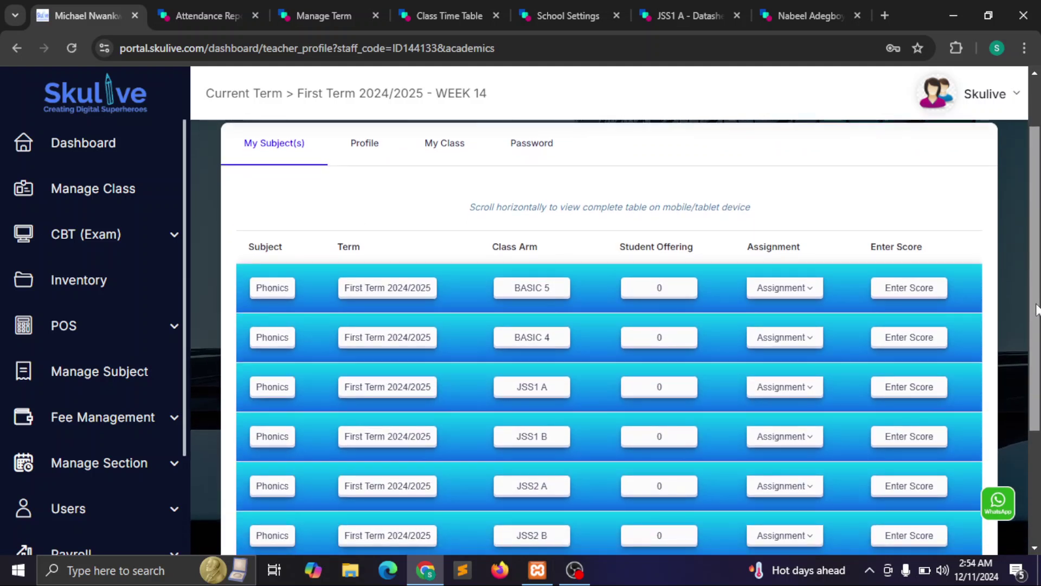
Step: Look over the Create Assignment form for BASIC 5 Phonics and close it without submitting
left_click(804, 288)
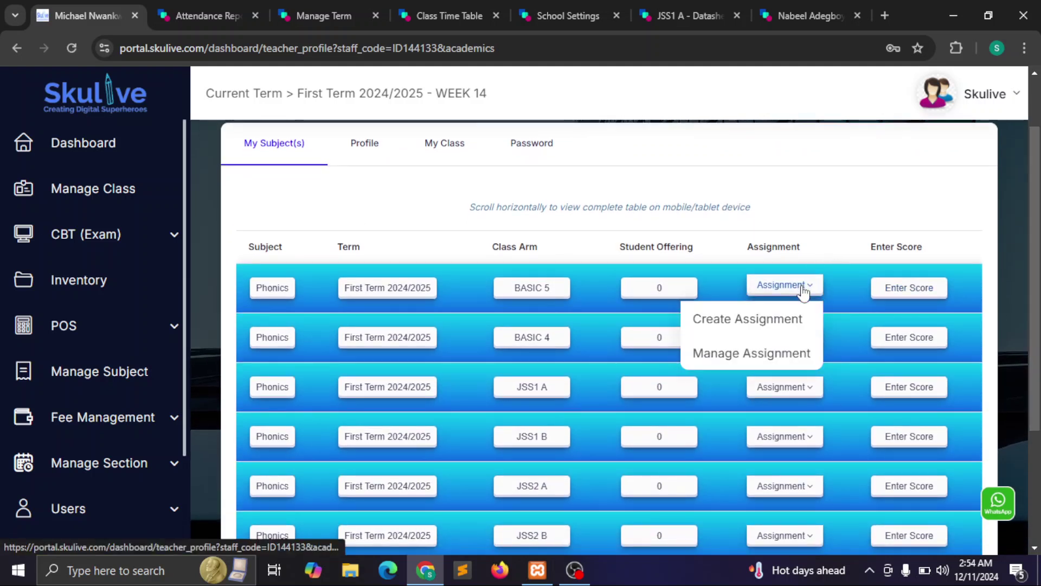
left_click(749, 324)
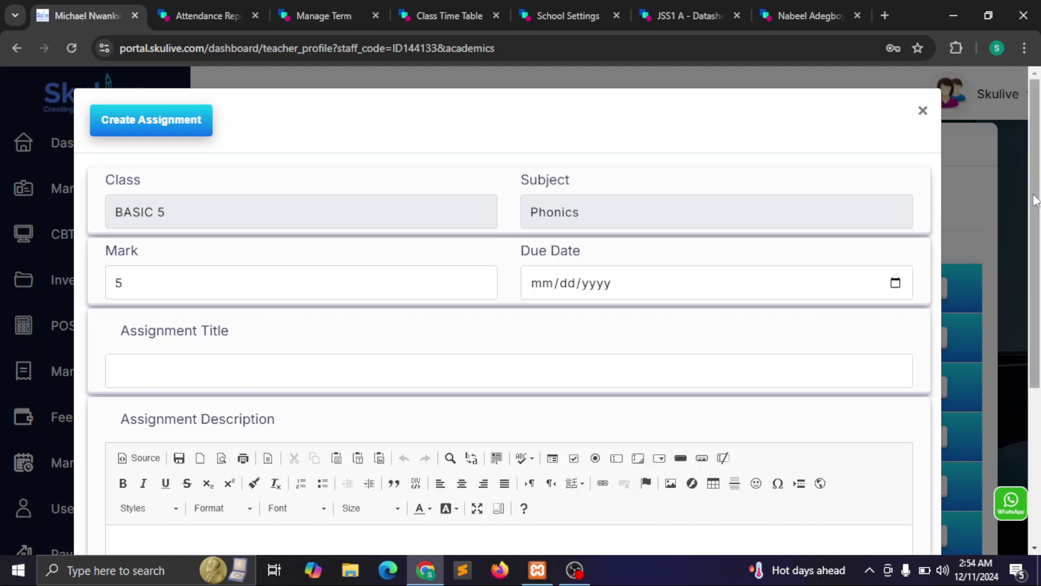
scroll(627, 477, "down", 4)
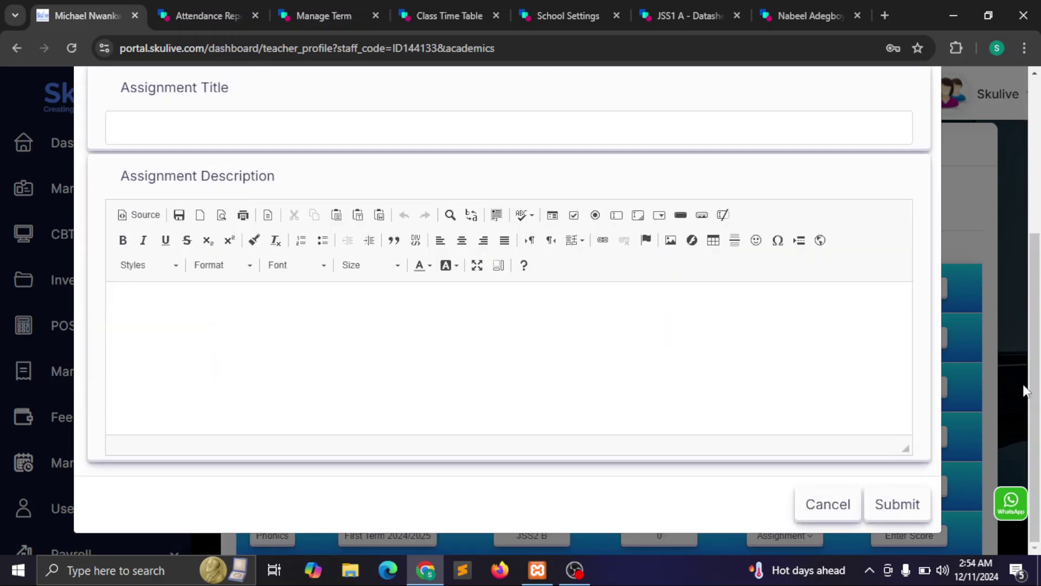
left_click(572, 377)
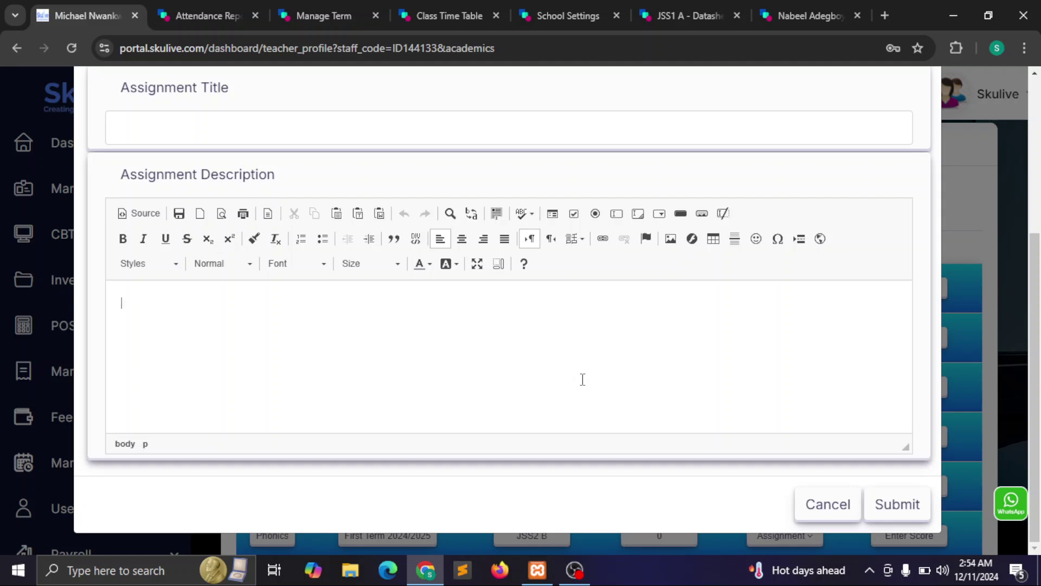
left_click(997, 222)
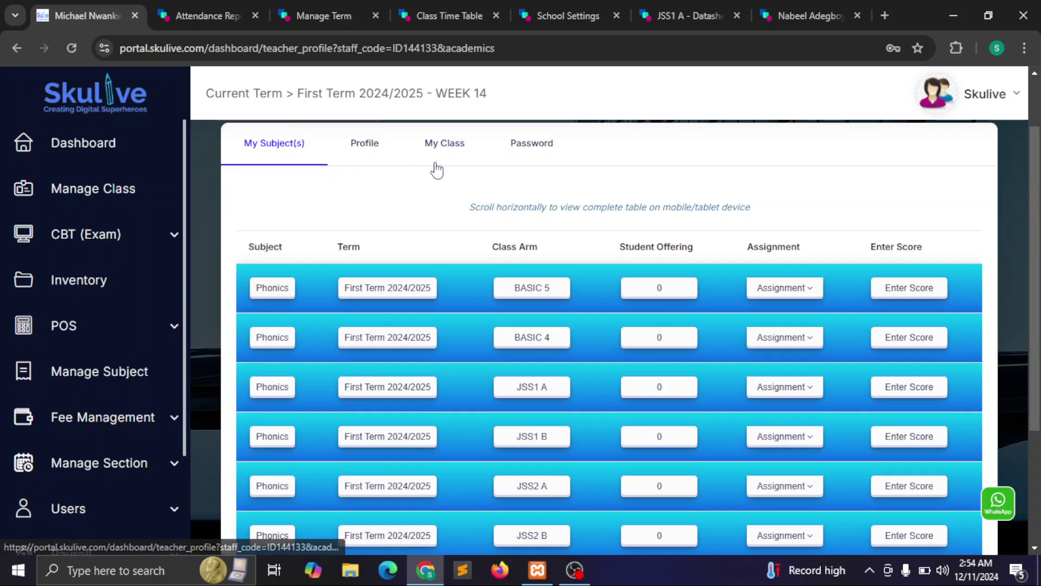
Step: Review the teacher's Profile, My Class and Password sections in turn
left_click(364, 162)
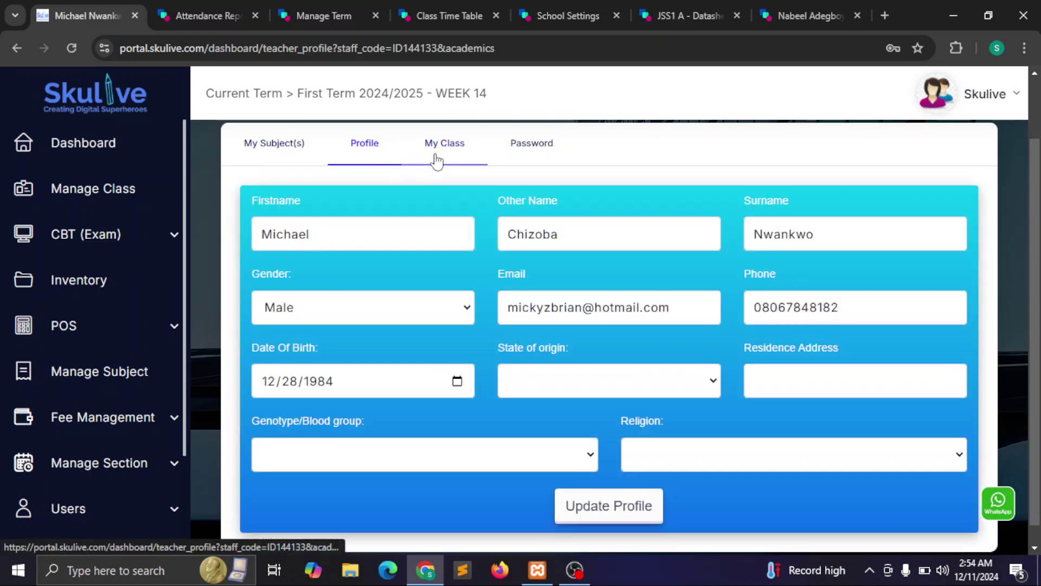
left_click(434, 157)
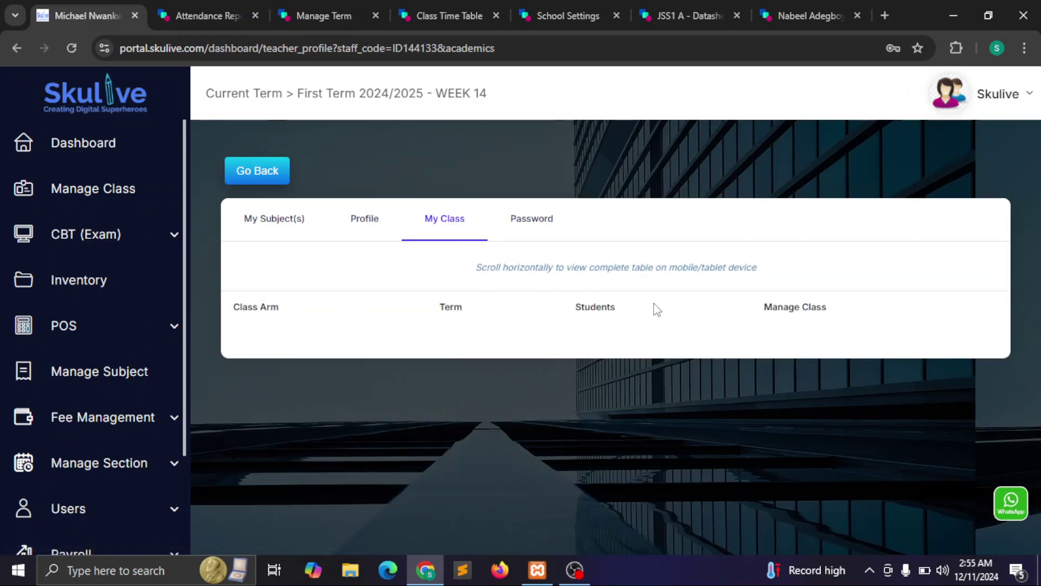
left_click(536, 227)
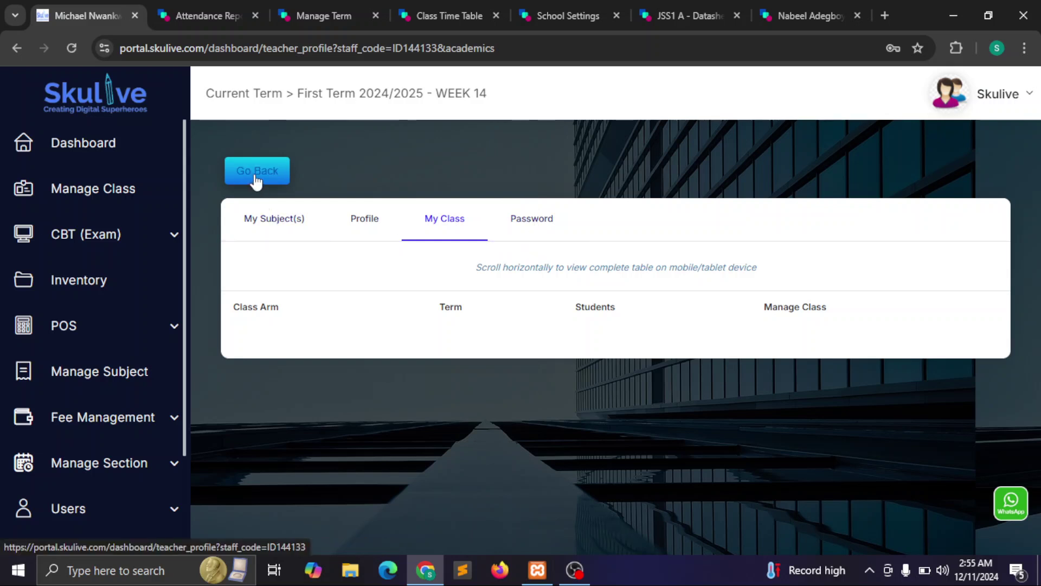
Step: Return to the teacher's profile overview and display Manage Parent under Users
left_click(512, 235)
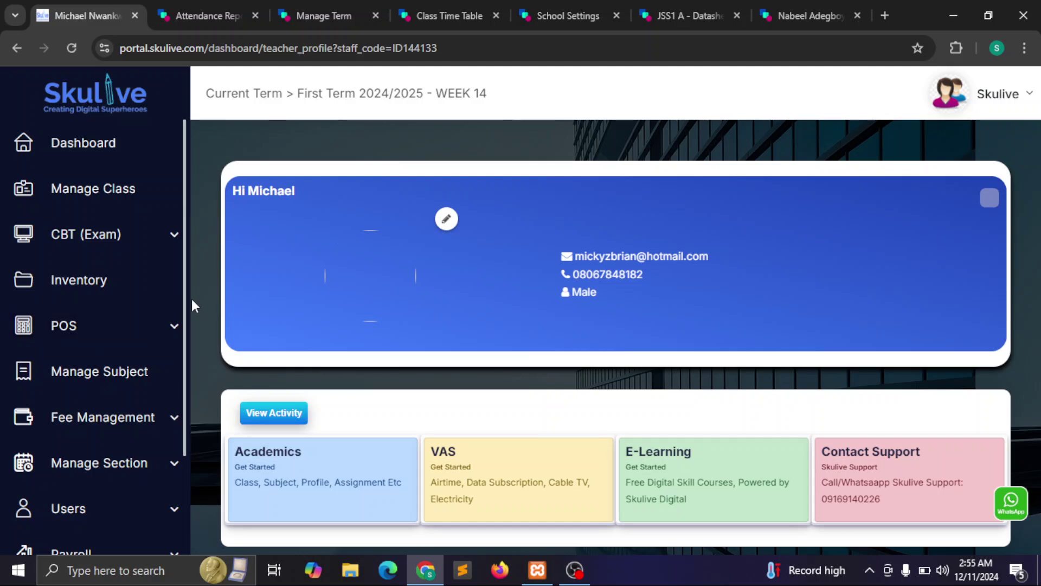
left_click_drag(186, 301, 190, 402)
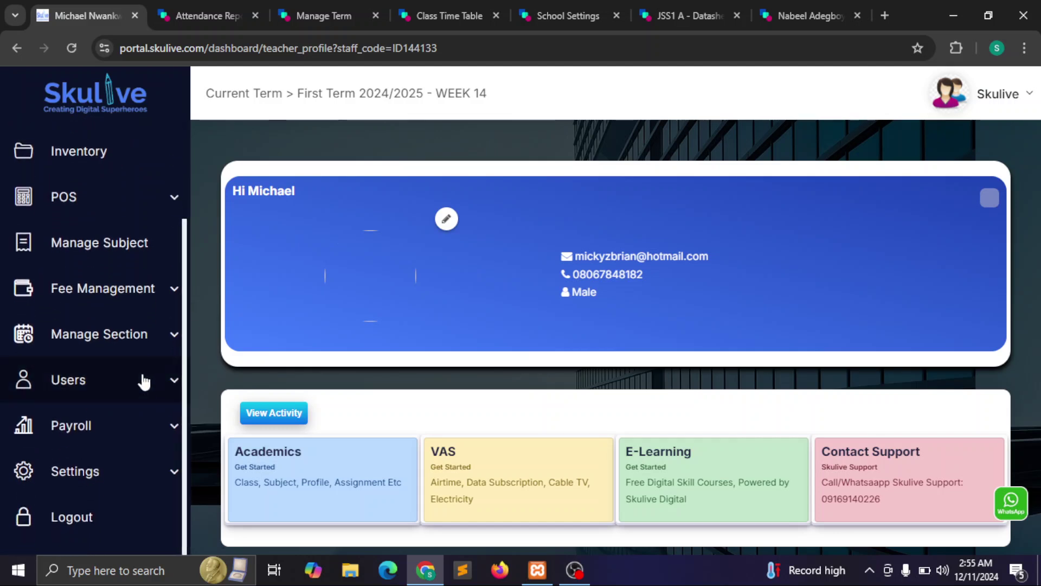
left_click(142, 378)
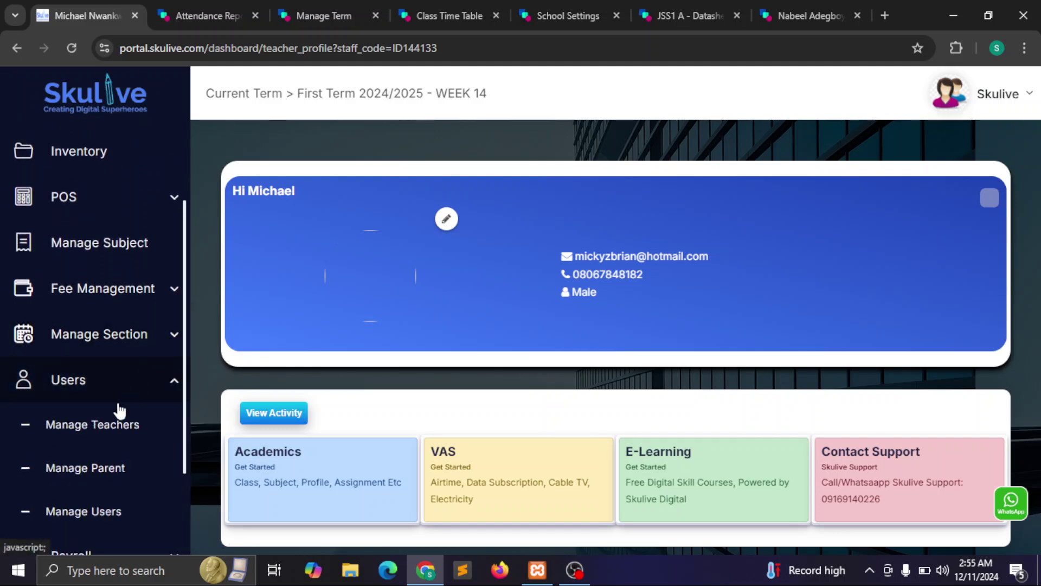
left_click(91, 474)
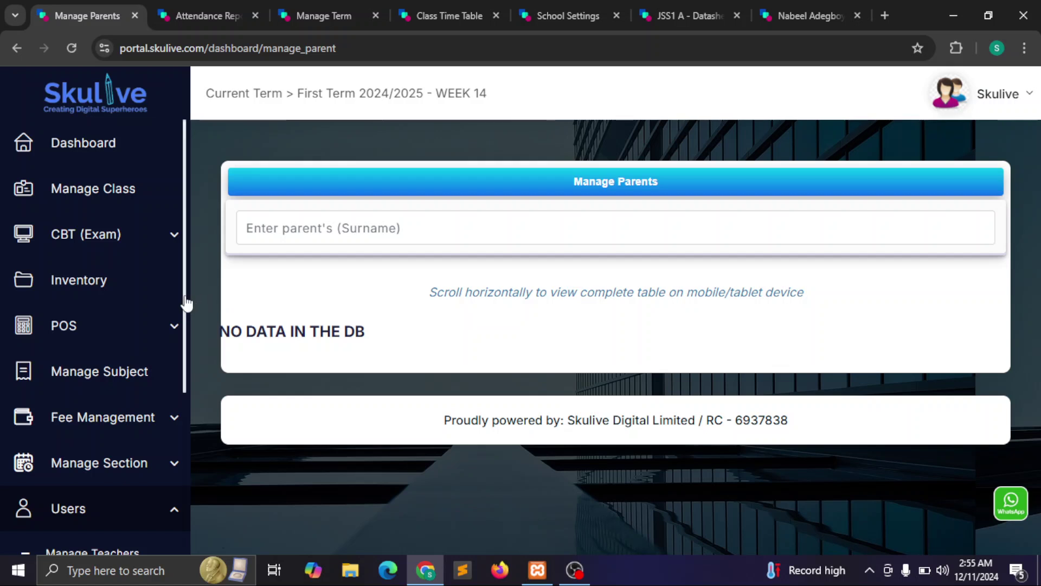
Step: Display Manage Users under Users and look through the listed student accounts
left_click_drag(185, 302, 190, 462)
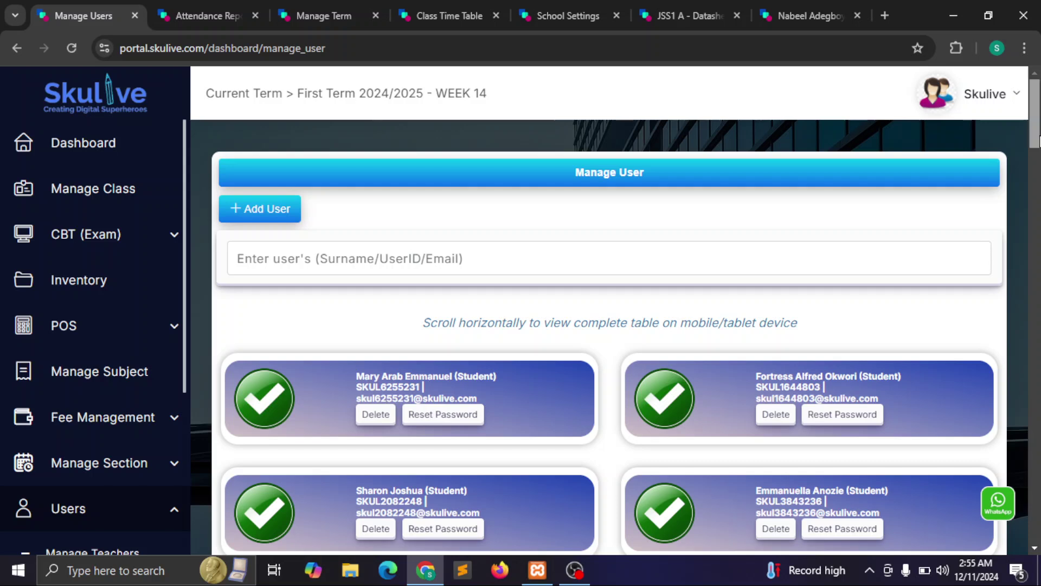
scroll(575, 263, "down", 6)
scroll(575, 264, "up", 4)
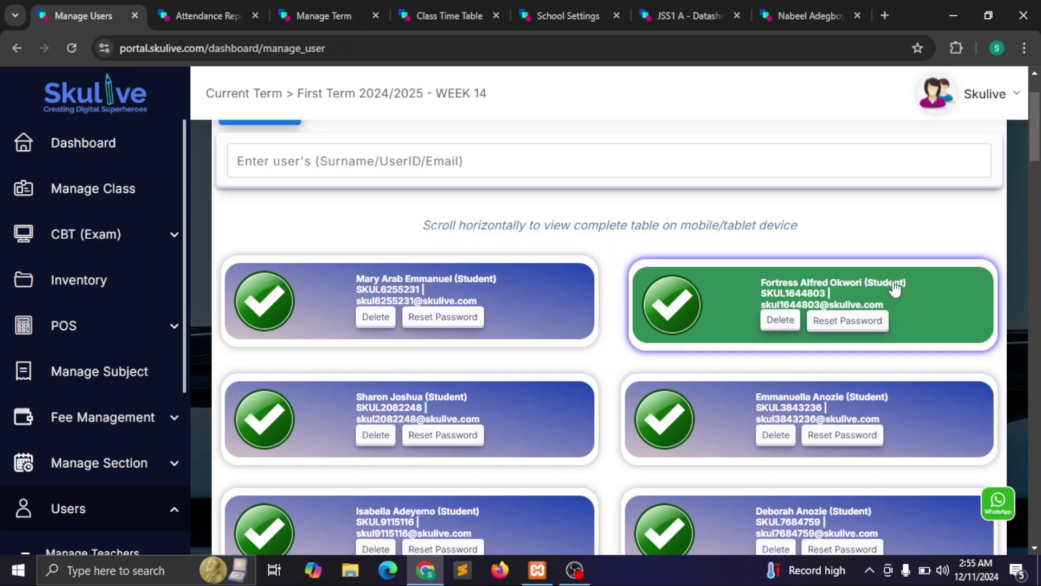
left_click_drag(1036, 157, 968, 178)
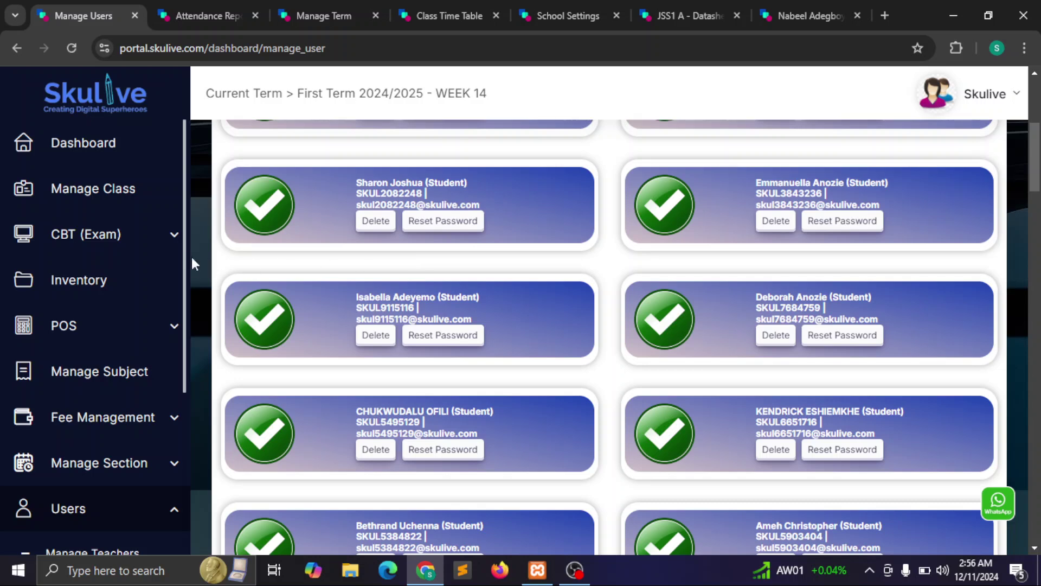
Step: Display Manage Subject and look over the blank Create New Subject form, closing it without submitting
left_click_drag(194, 264, 200, 372)
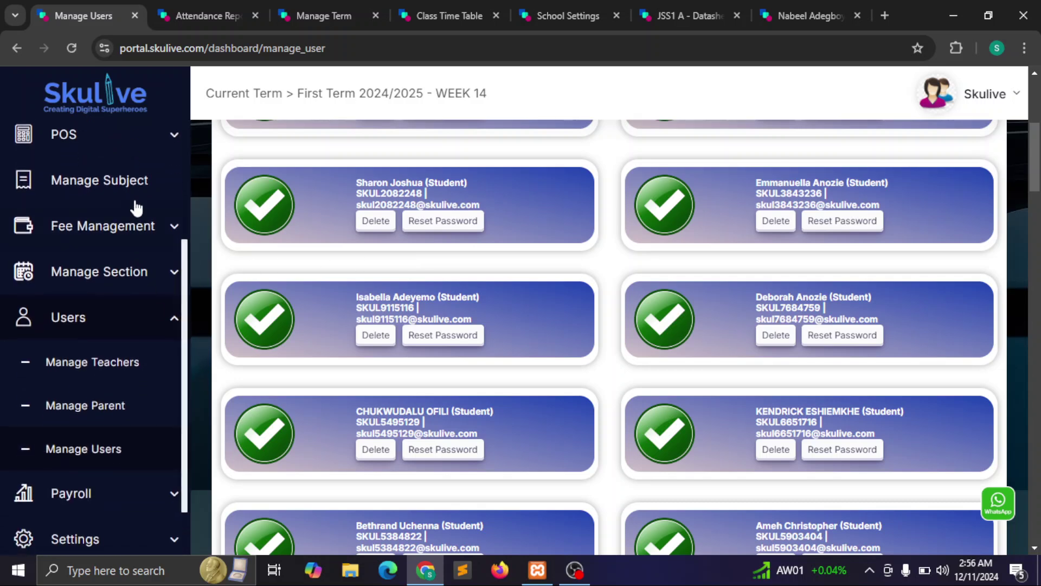
left_click(131, 185)
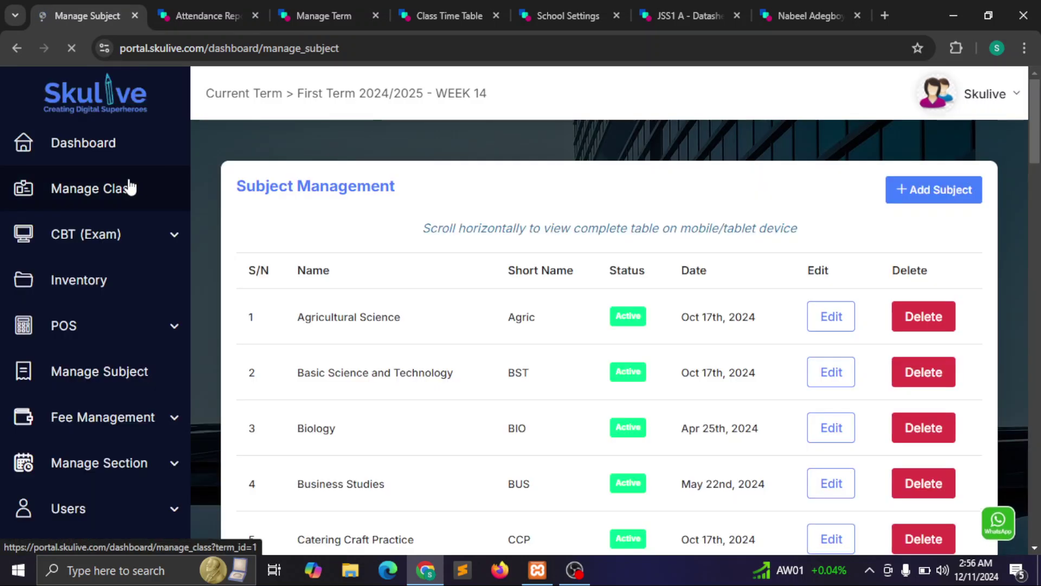
left_click(931, 193)
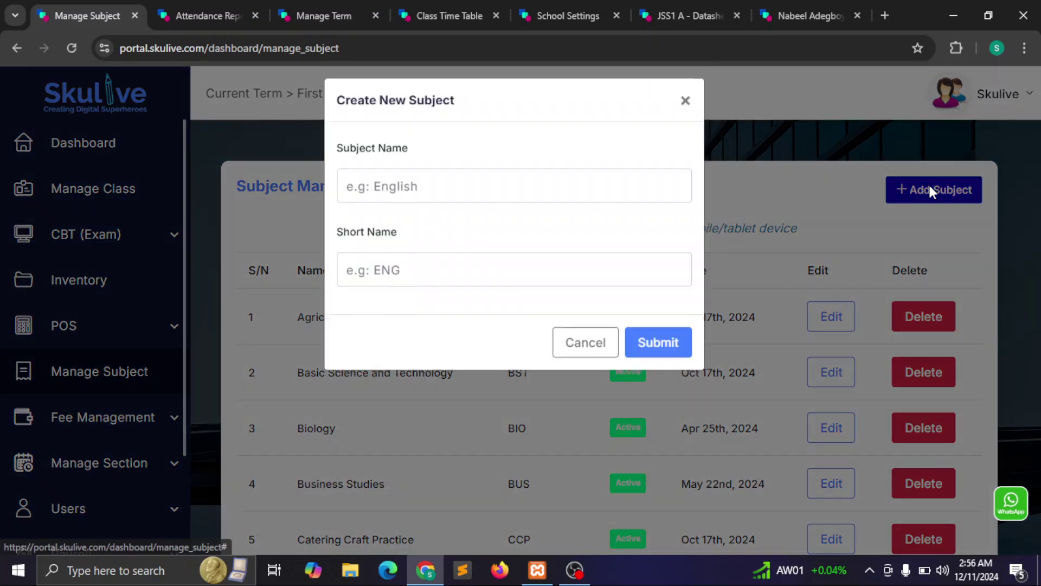
left_click(417, 200)
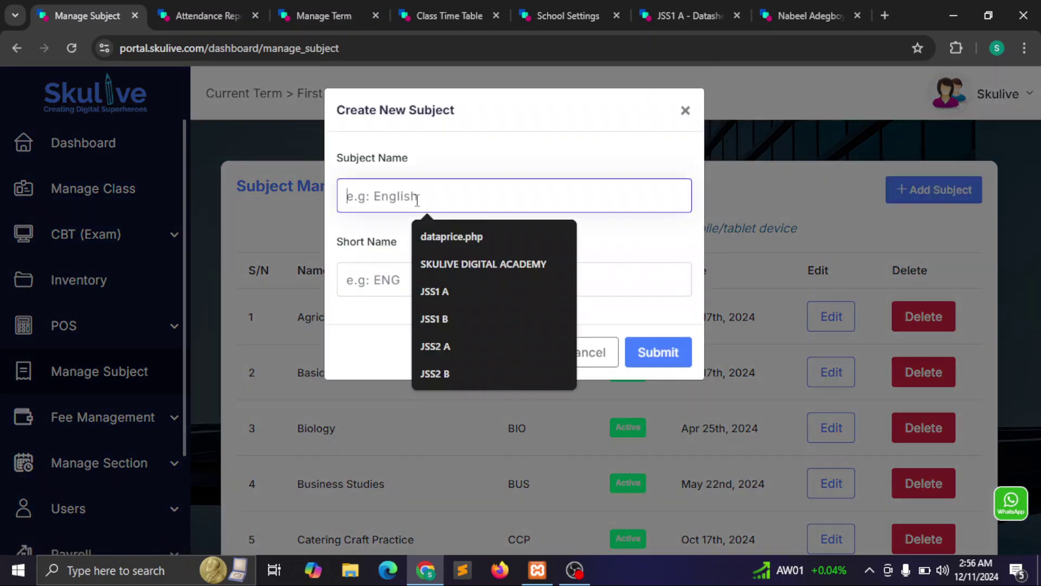
left_click(355, 288)
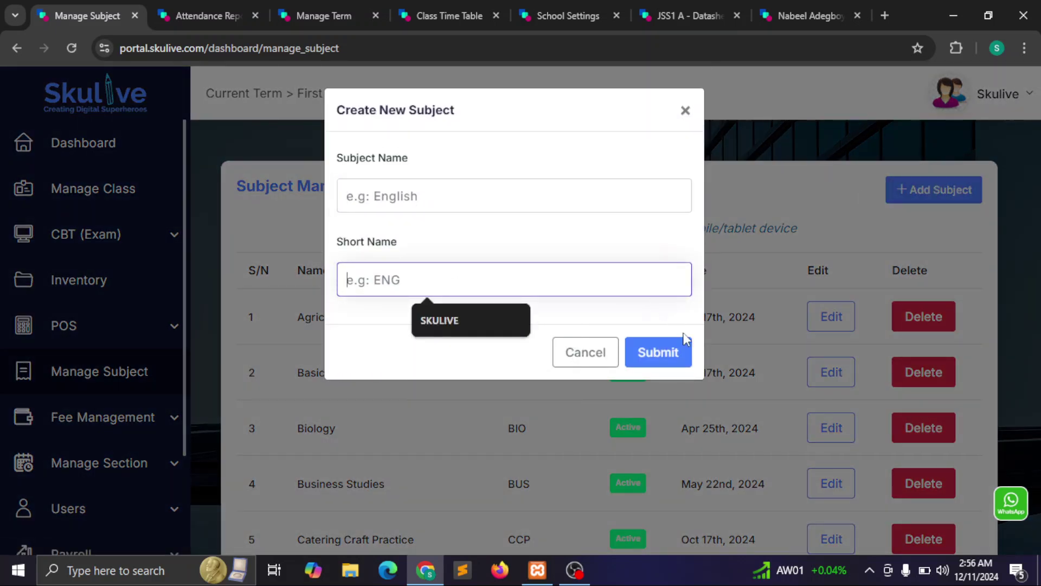
left_click(589, 354)
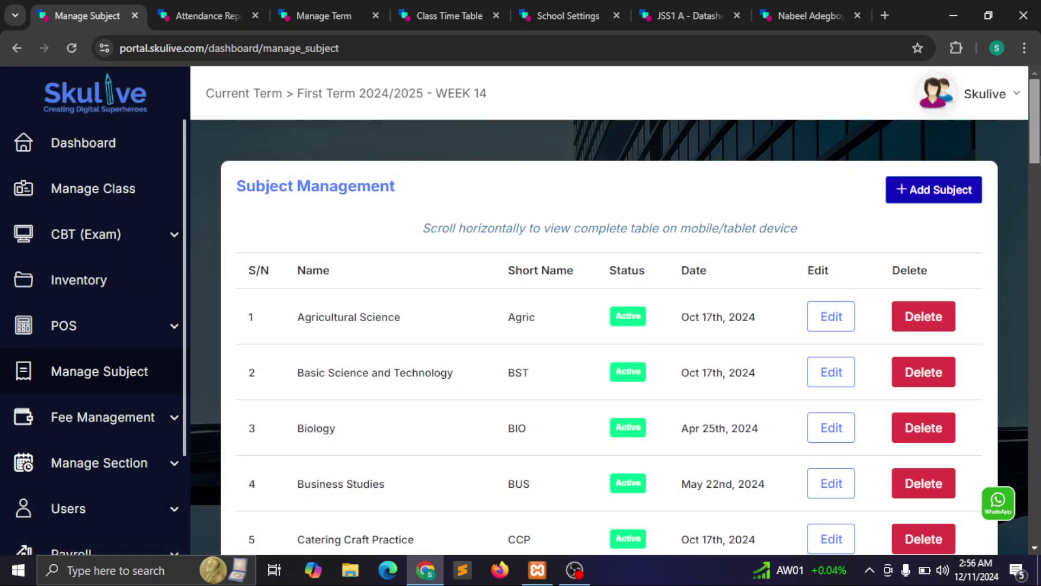
left_click_drag(1026, 163, 980, 139)
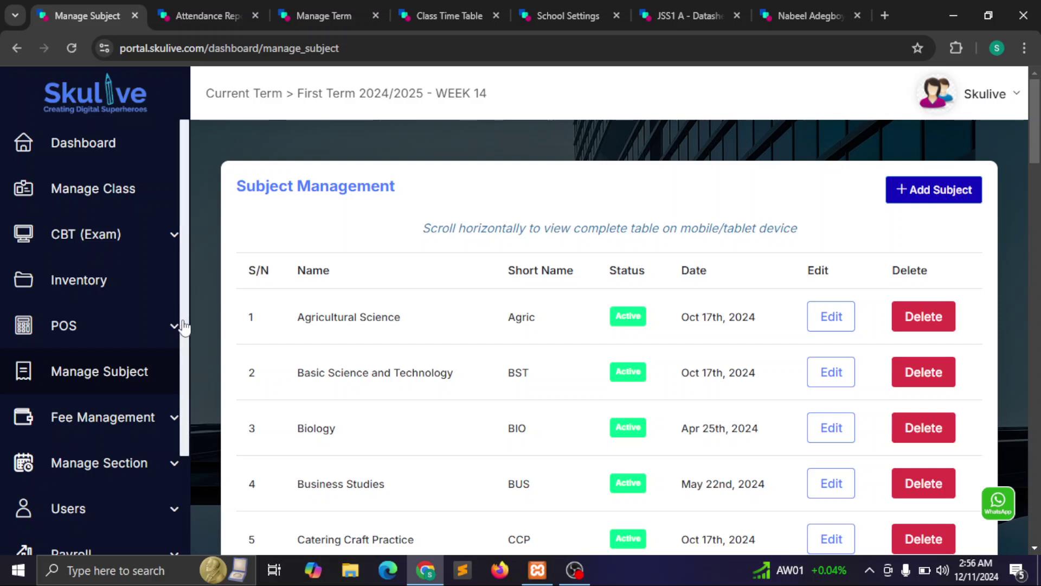
Step: Display Add Item under Fee Management and look over the Add New Item form with two extra rows, closing it without submitting
left_click_drag(181, 325, 183, 380)
left_click(132, 343)
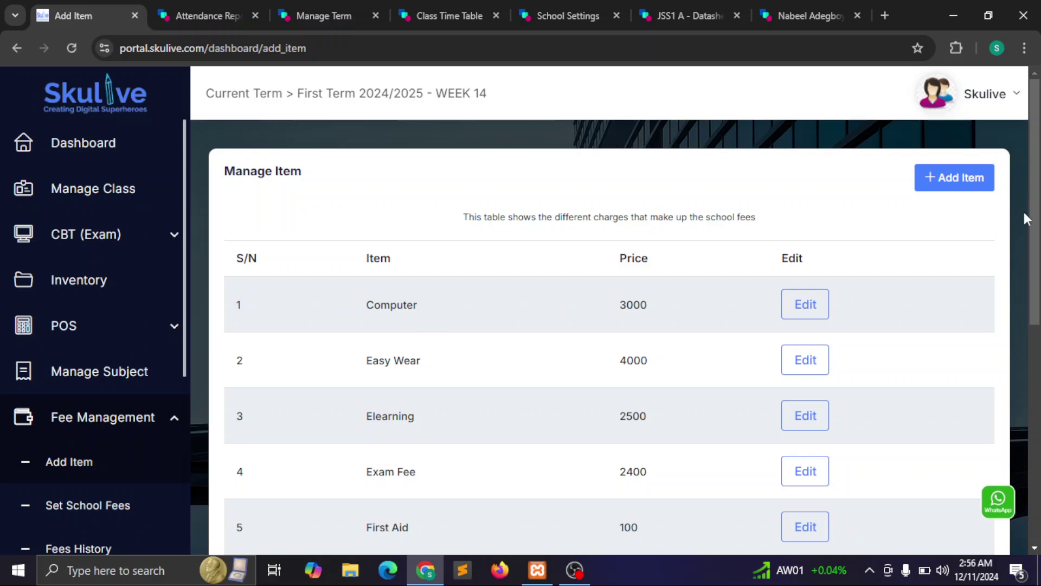
mouse_move(1040, 211)
left_mouse_down()
mouse_move(1040, 225)
mouse_move(1039, 209)
left_mouse_up()
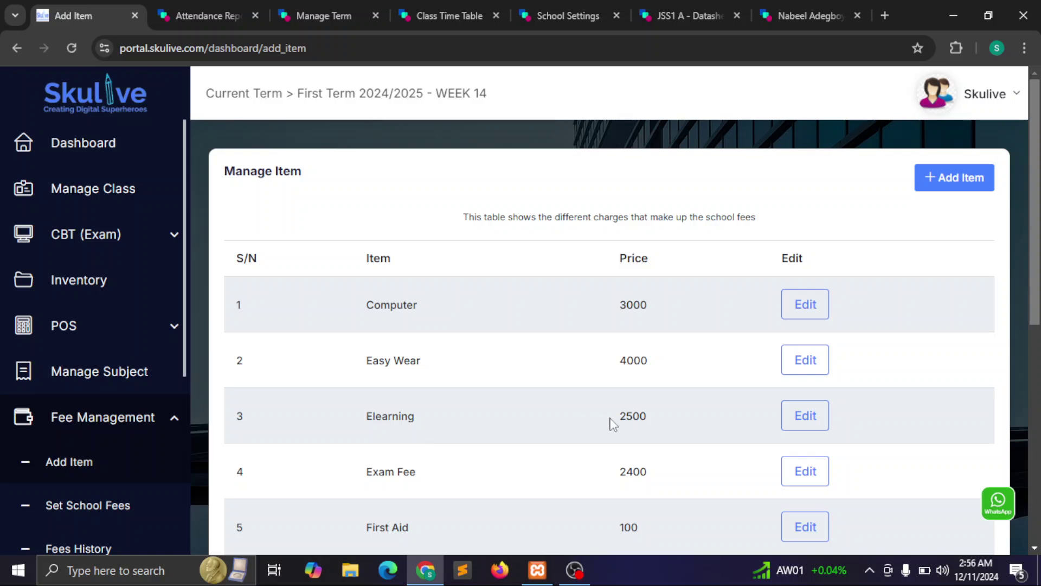
left_click(946, 179)
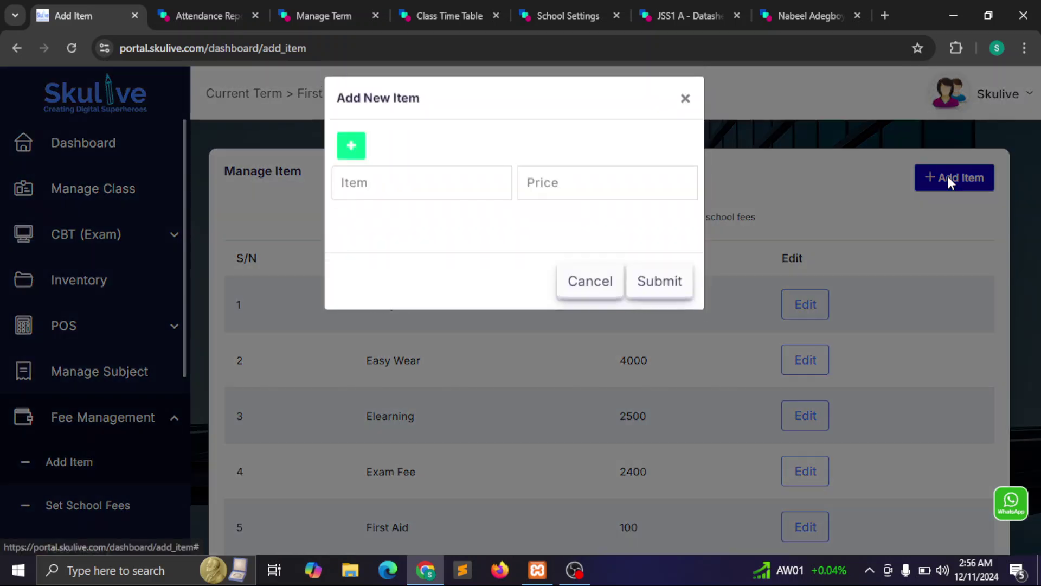
left_click(362, 162)
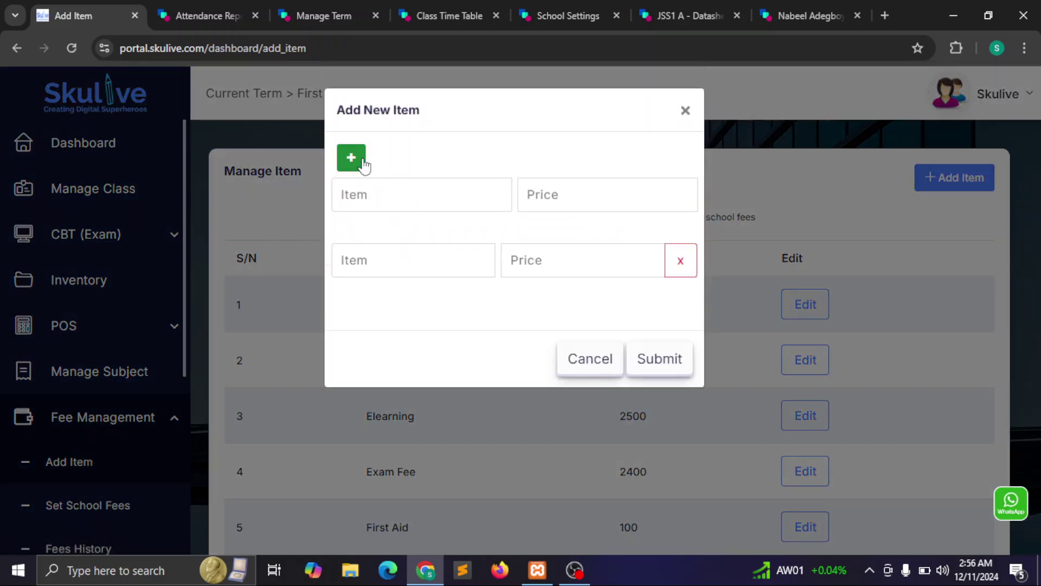
left_click(362, 161)
left_click(380, 196)
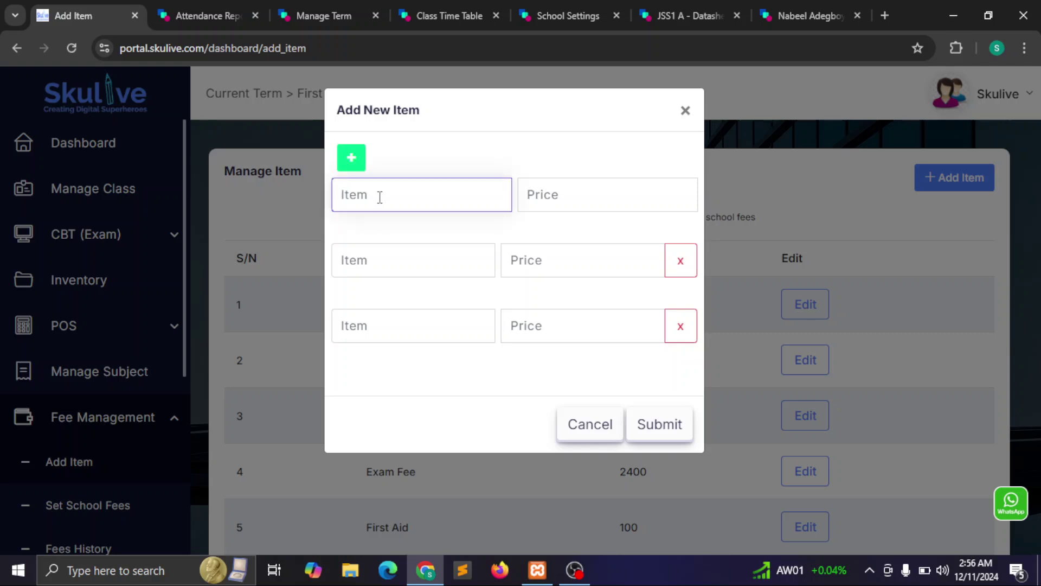
left_click(685, 115)
Step: Look through the fee items and prices in the Manage Item table
scroll(685, 115, "down", 8)
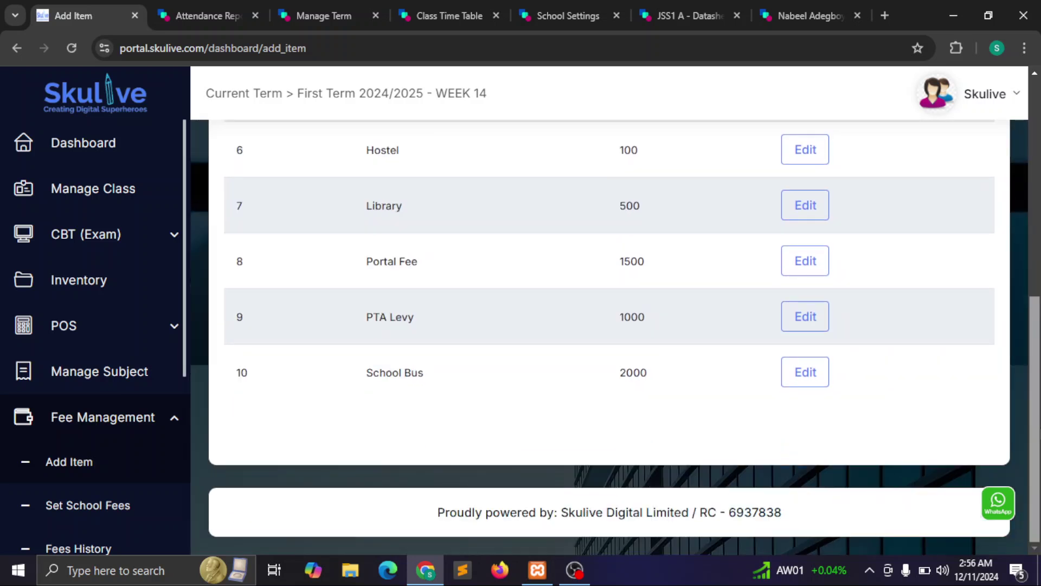
scroll(1030, 325, "up", 3)
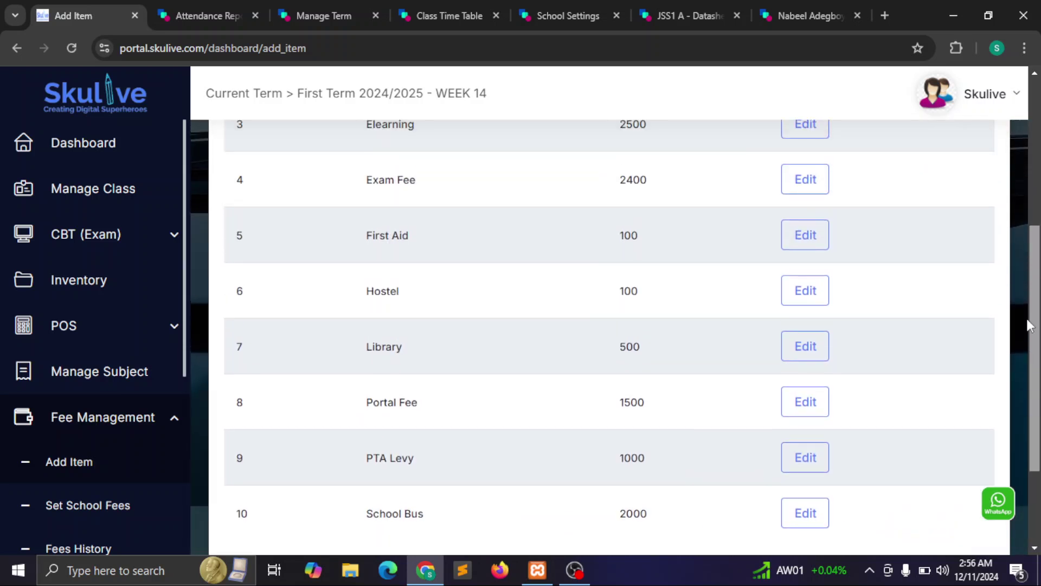
scroll(1020, 320, "down", 1)
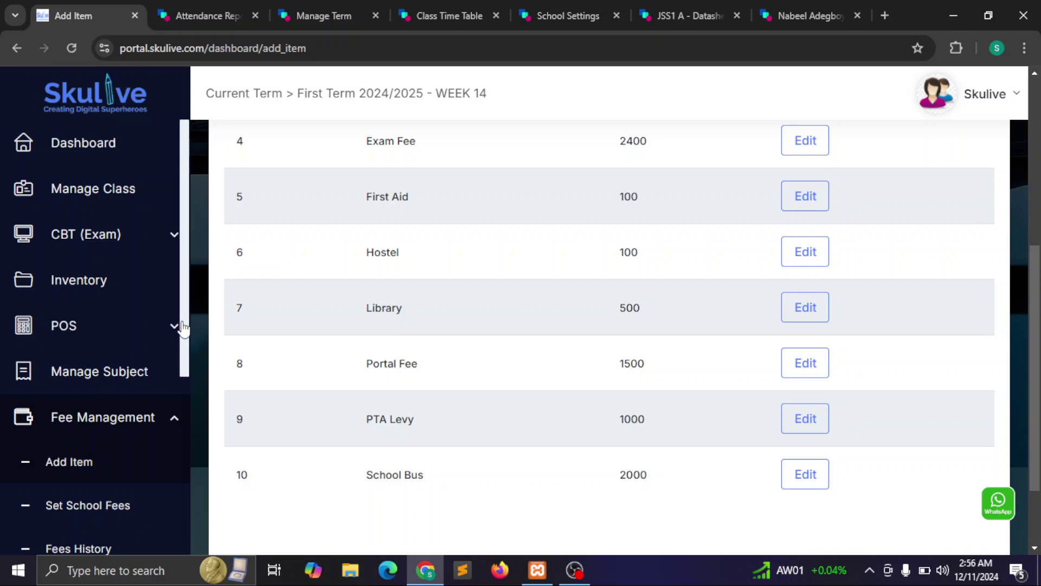
Step: Display Set School Fees and choose First Term 2024/2025 and class JSS1
scroll(189, 380, "down", 4)
left_click(107, 325)
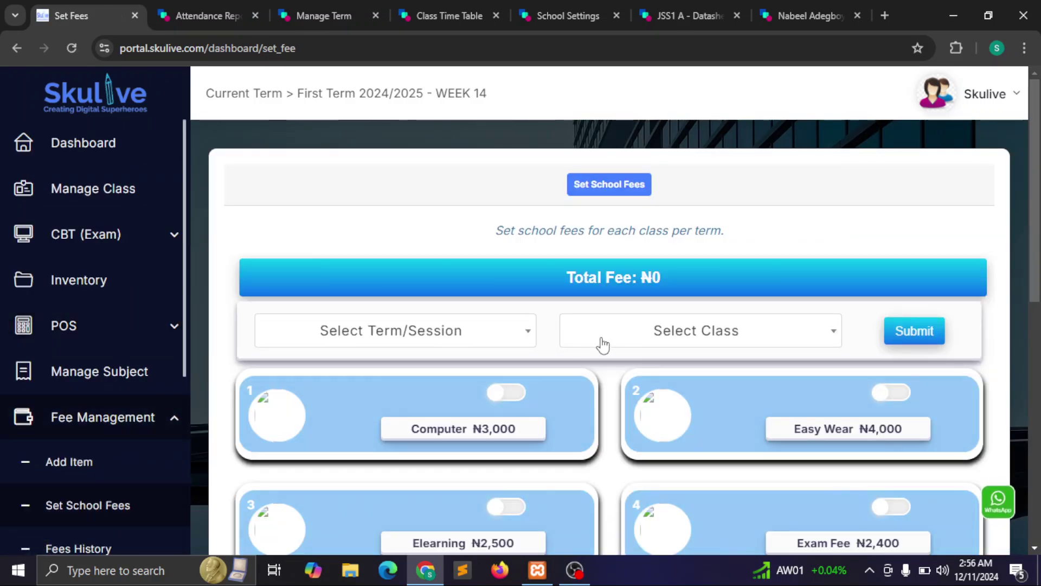
left_click(481, 341)
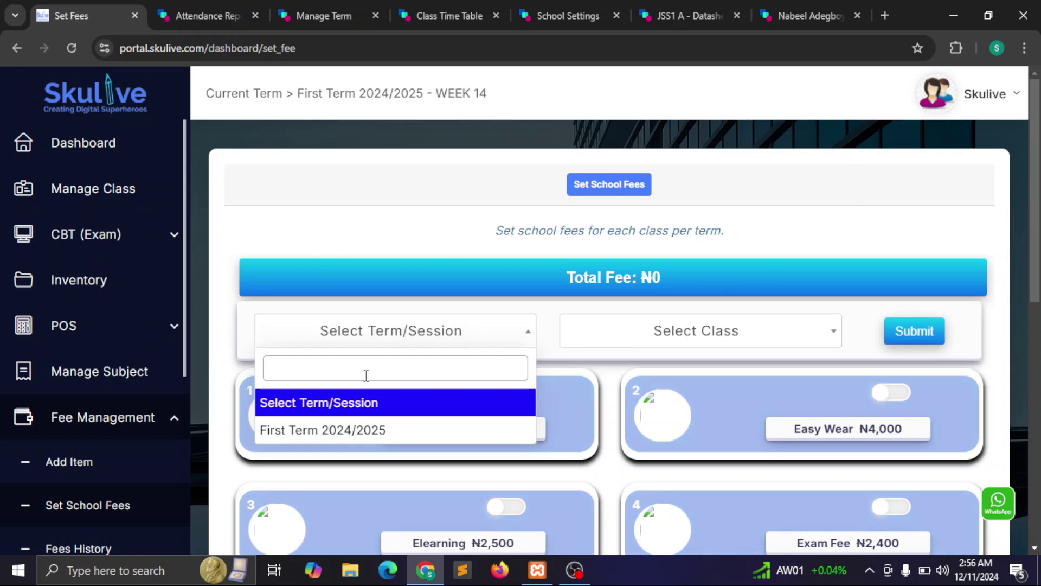
left_click(333, 433)
left_click(797, 328)
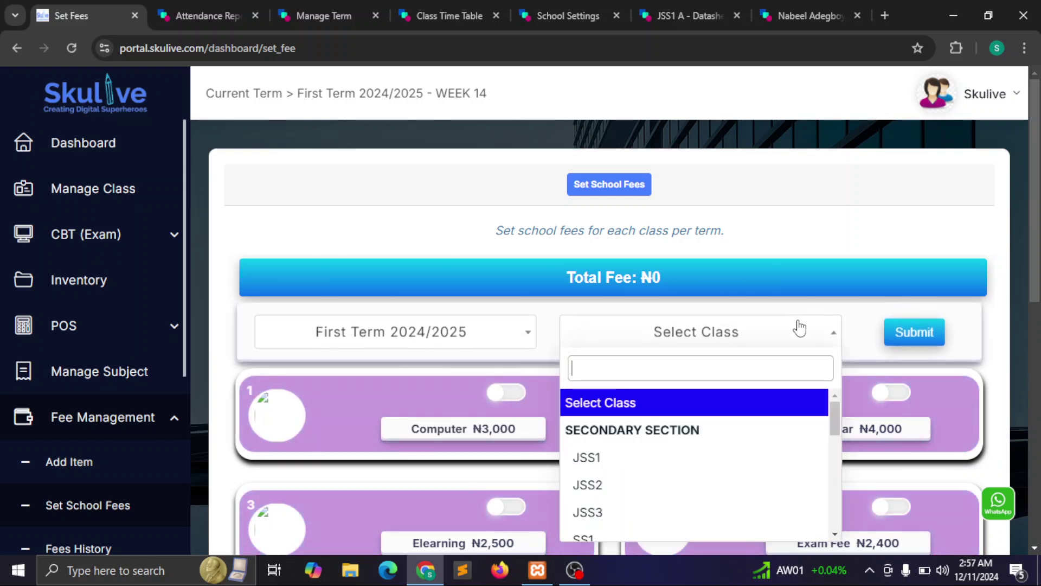
left_click(590, 467)
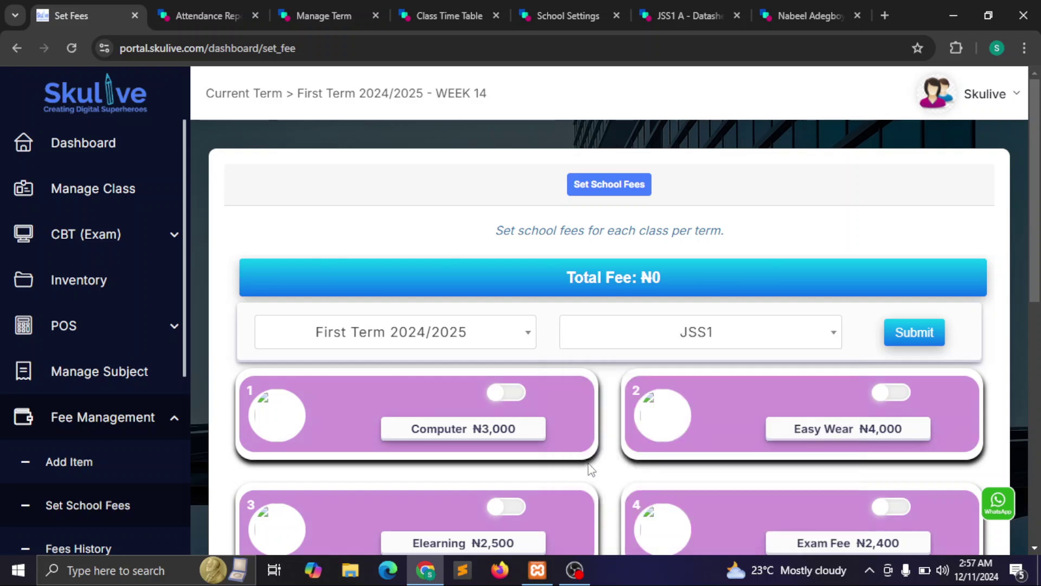
Step: Enable the Computer, Easy Wear and Exam Fee items for the JSS1 school fees
left_click(498, 392)
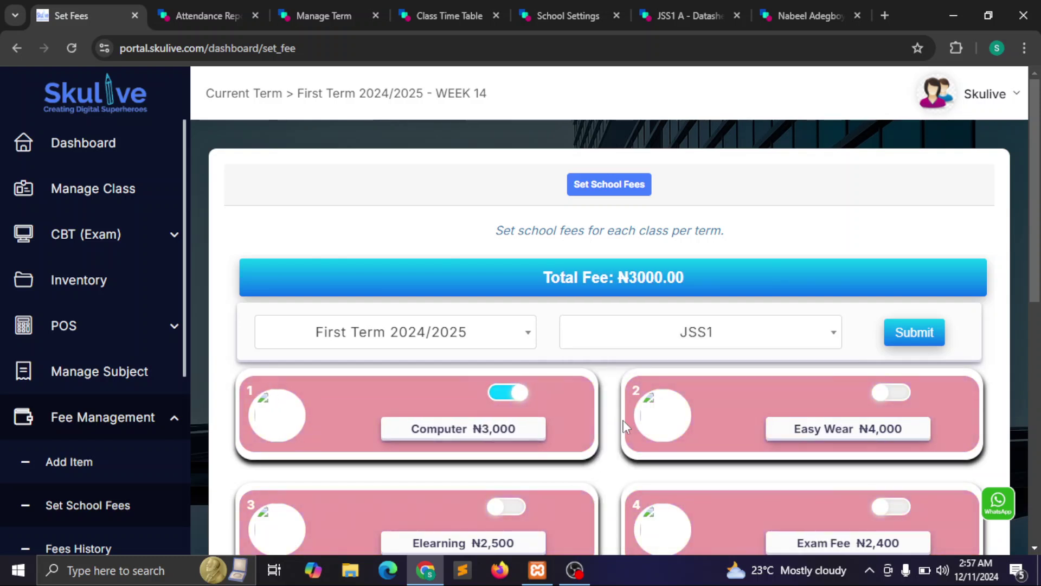
left_click(894, 392)
scroll(895, 325, "down", 3)
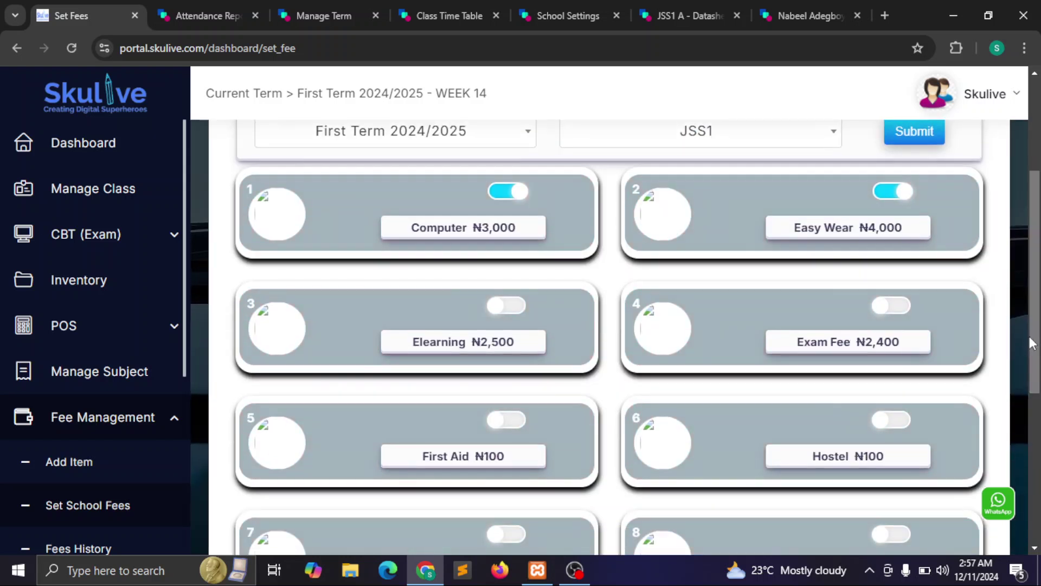
left_click(891, 306)
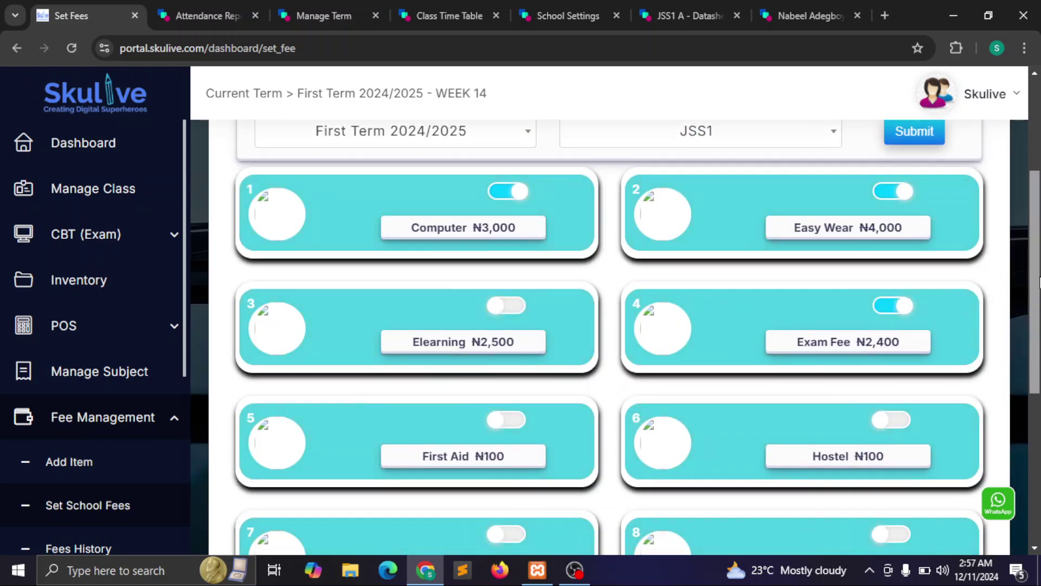
scroll(743, 224, "up", 3)
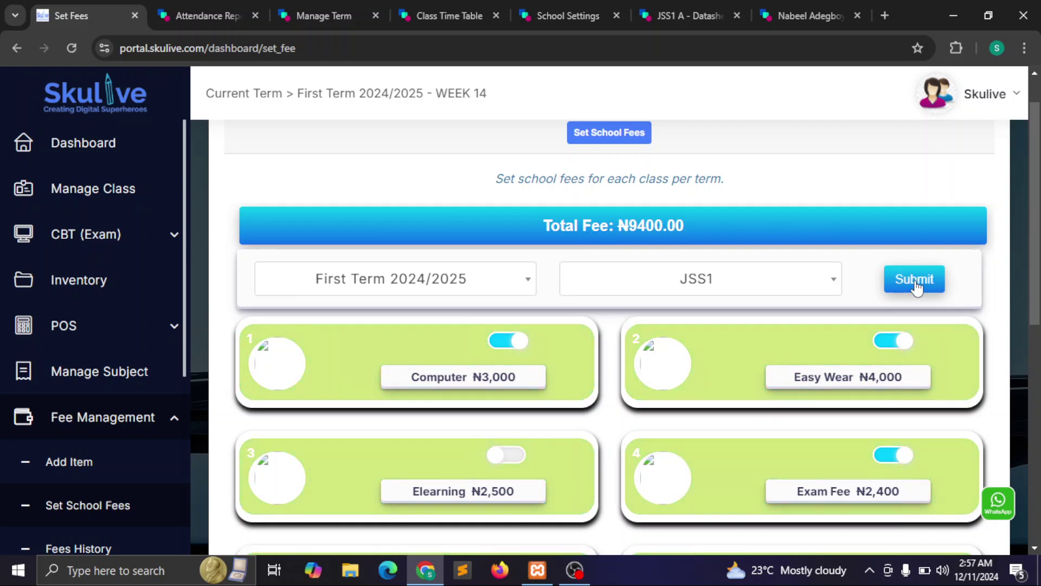
Step: Display Fees History under Fee Management and choose First Term 2024/2025 and class JSS1
scroll(185, 326, "down", 4)
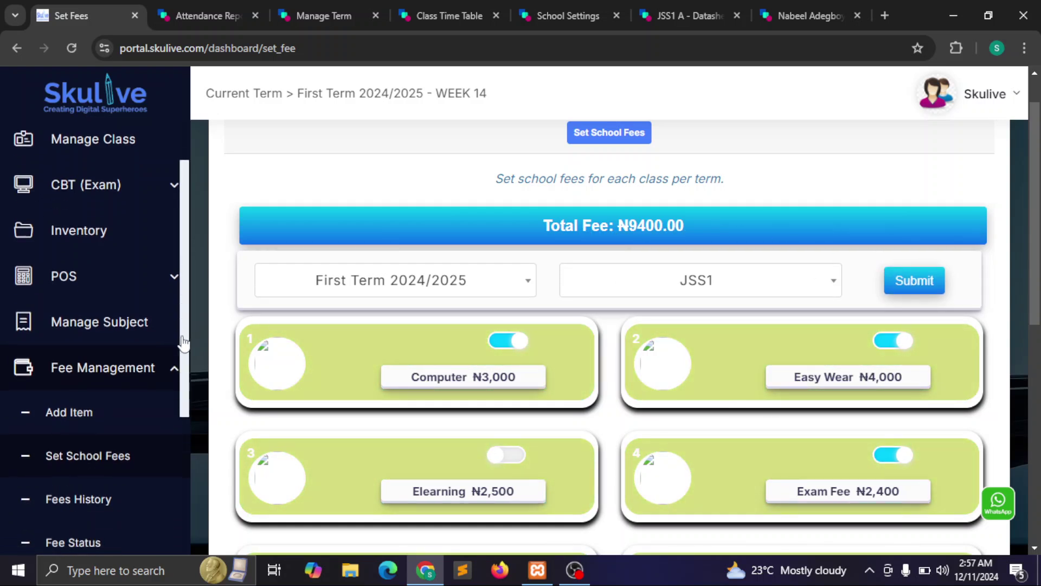
scroll(176, 429, "down", 1)
left_click(70, 334)
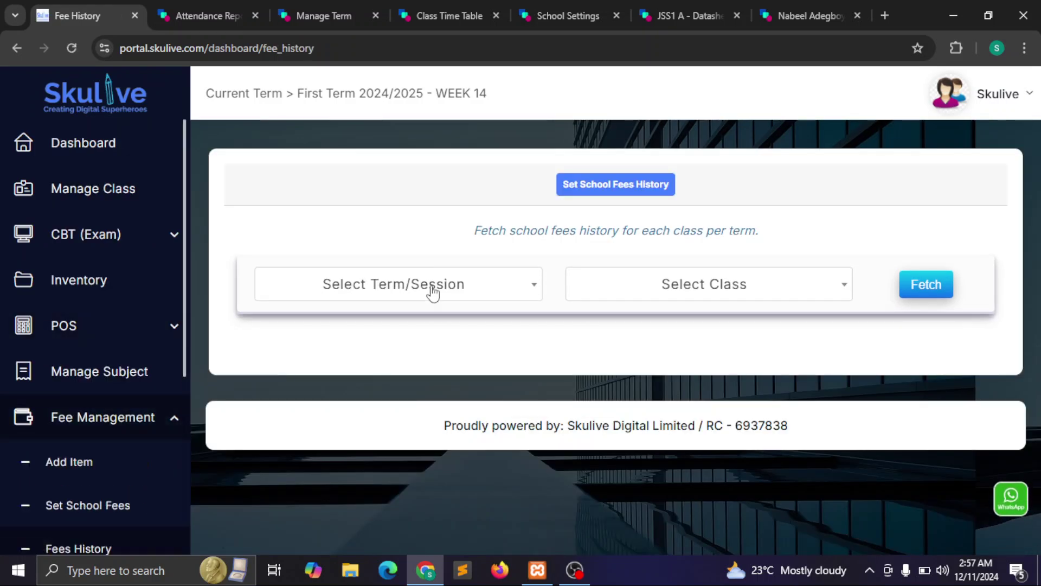
left_click(432, 291)
left_click(399, 384)
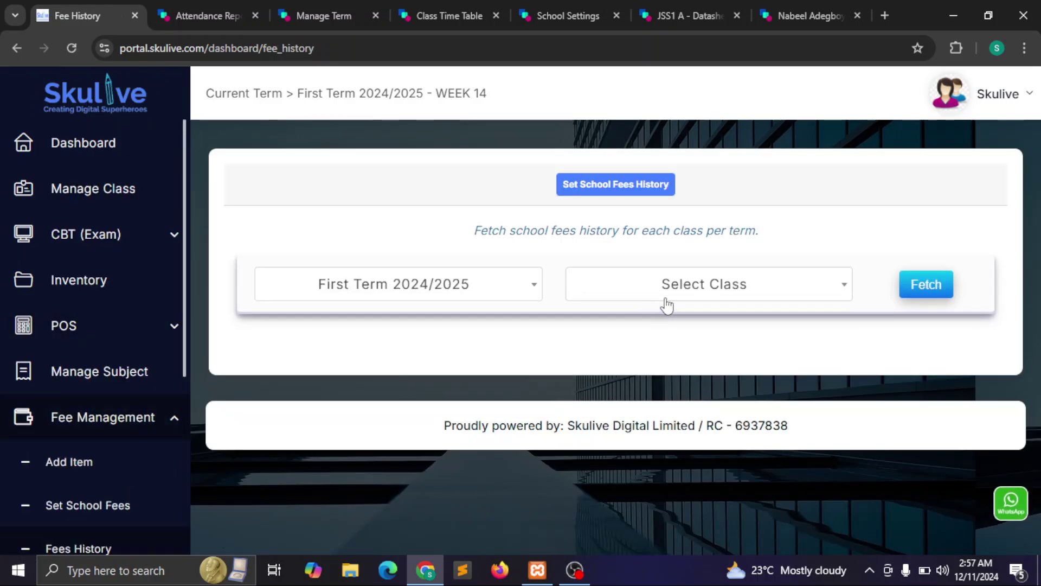
left_click(688, 290)
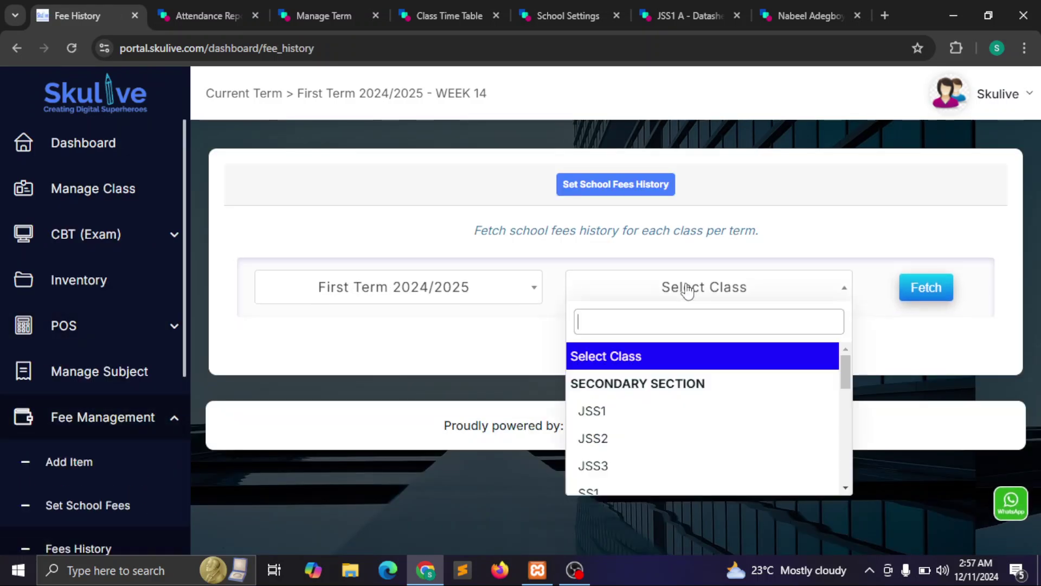
left_click(654, 415)
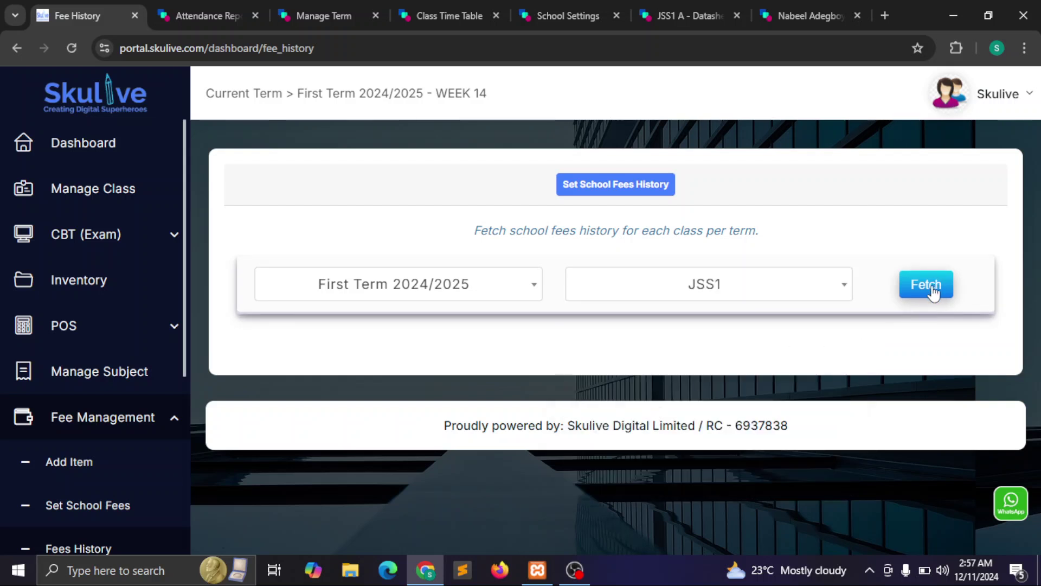
Step: Display Fee Status under Fee Management and fetch the status for First Term 2024/2025 and class BASIC 1
scroll(186, 388, "down", 1)
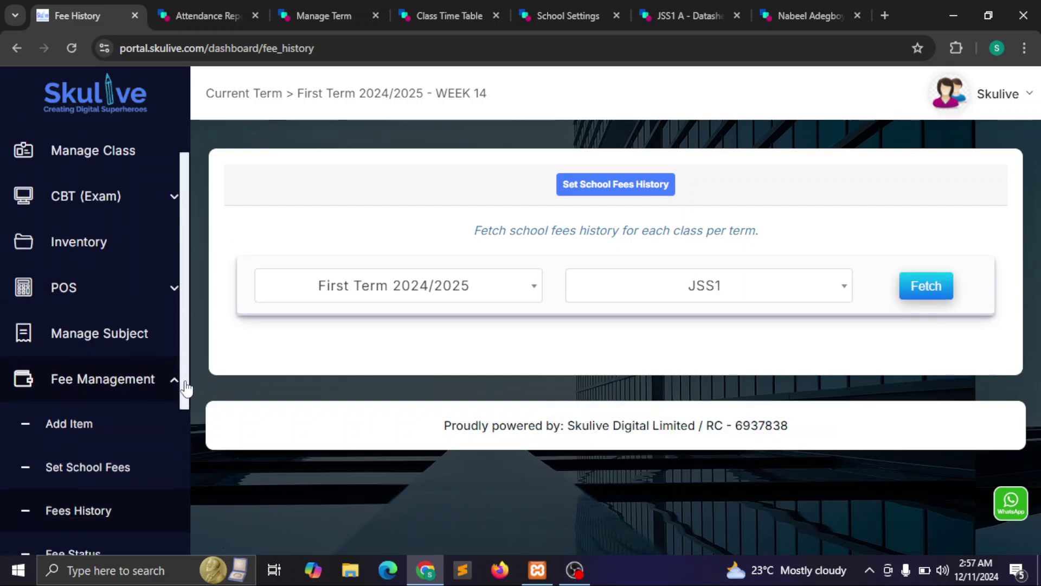
scroll(186, 388, "down", 3)
left_click(63, 401)
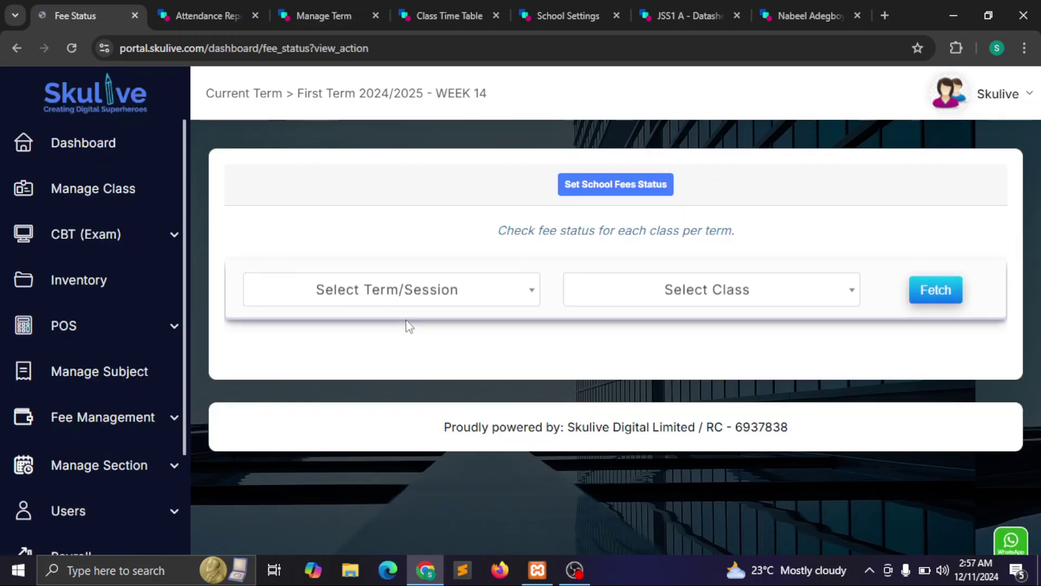
left_click(478, 293)
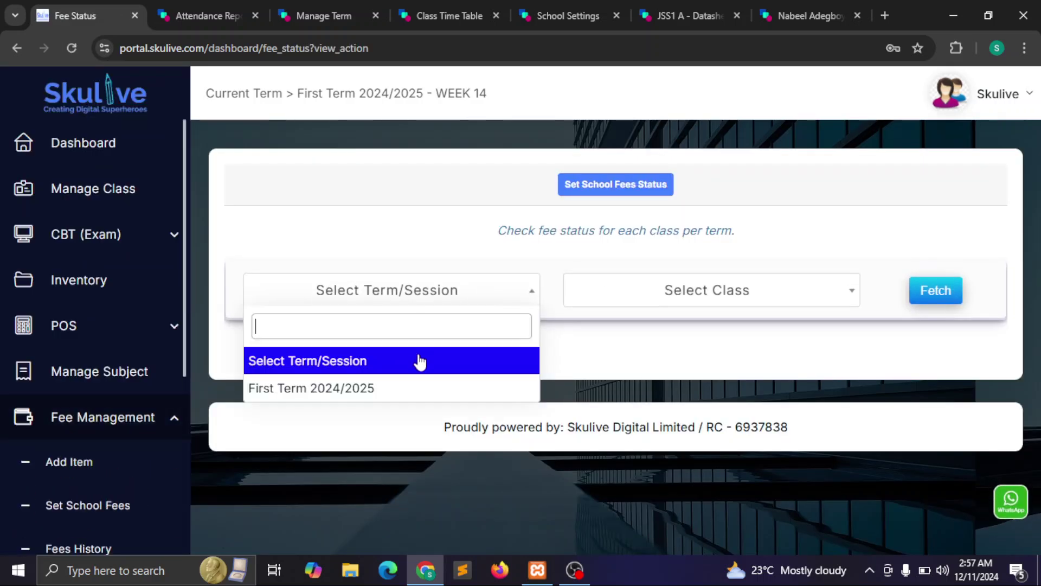
left_click(413, 391)
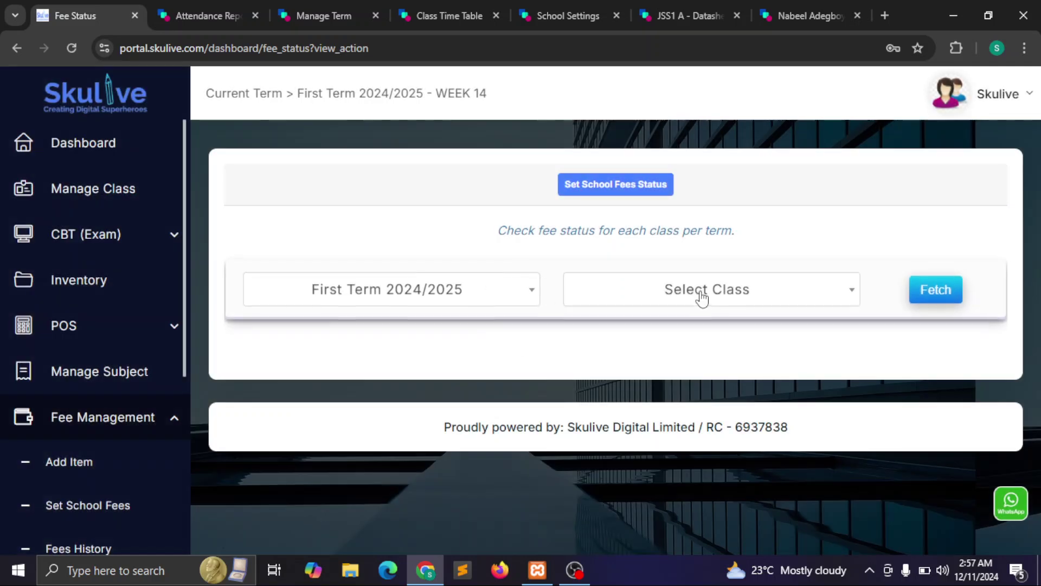
left_click(701, 297)
left_click(632, 387)
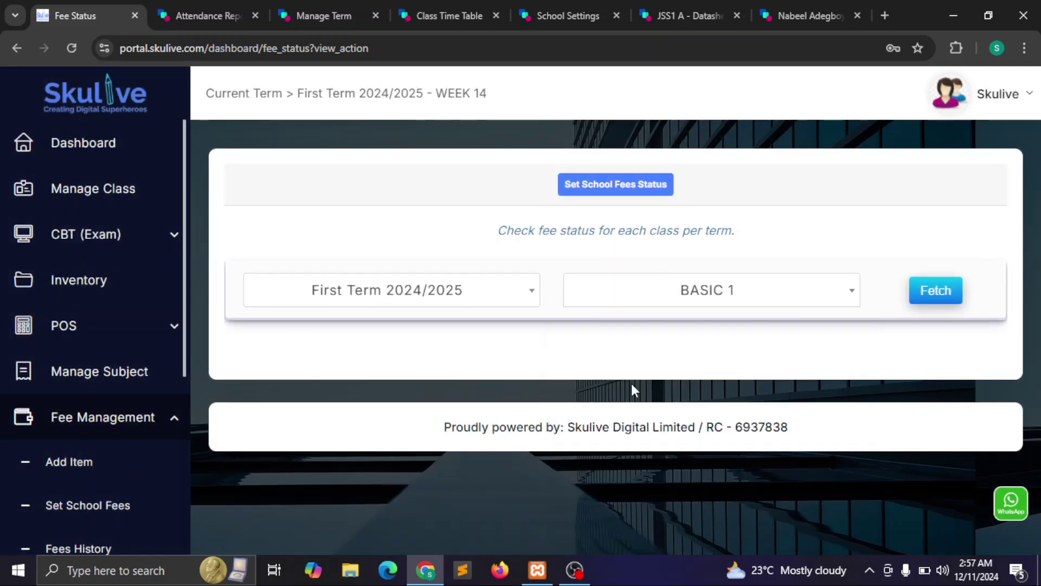
left_click(935, 292)
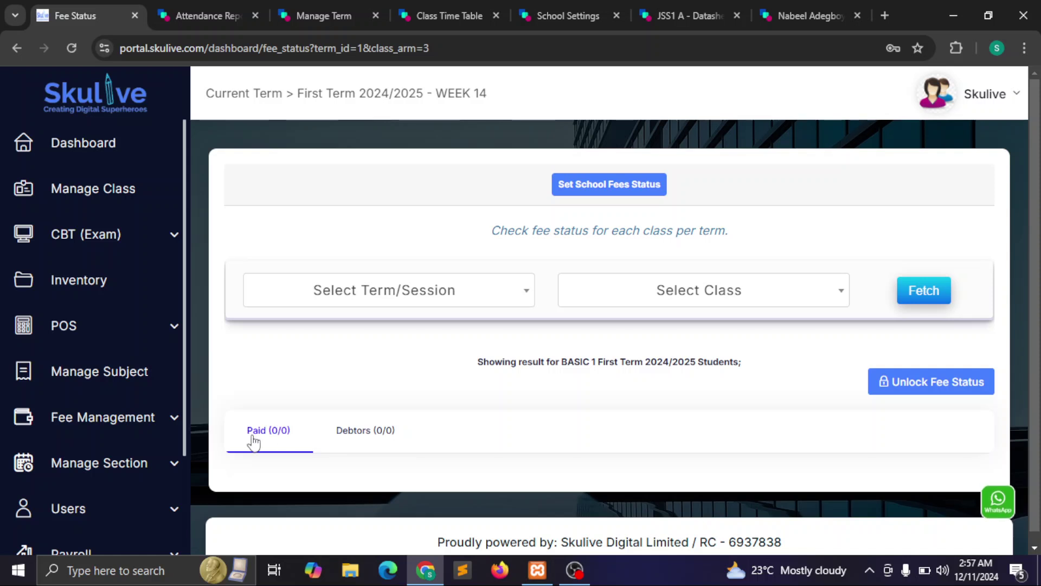
Step: Check the Debtors list for BASIC 1 and view the Unlock Fee Status password prompt, closing it without submitting
left_click(394, 442)
left_click(928, 386)
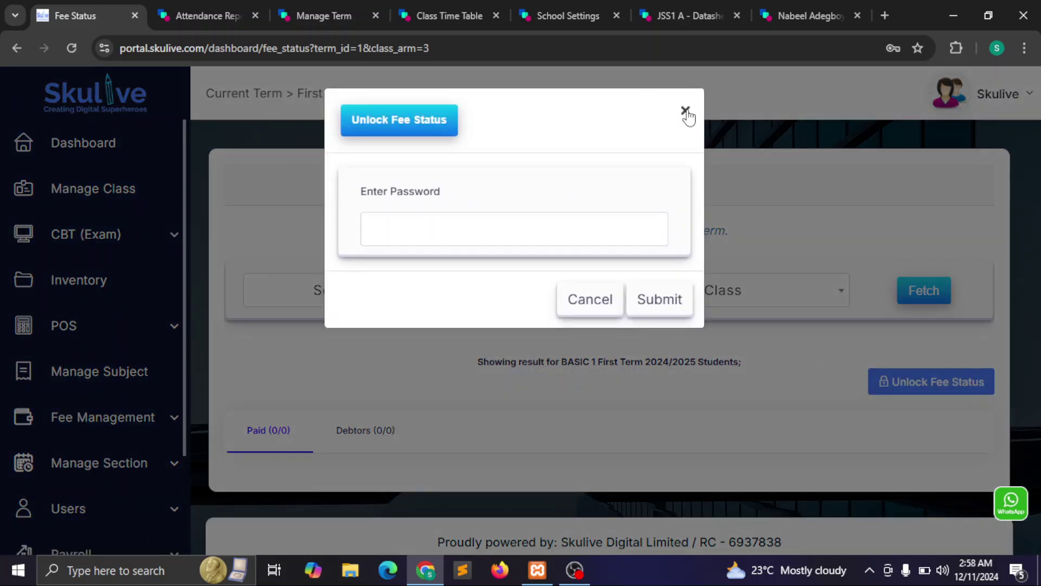
left_click(685, 112)
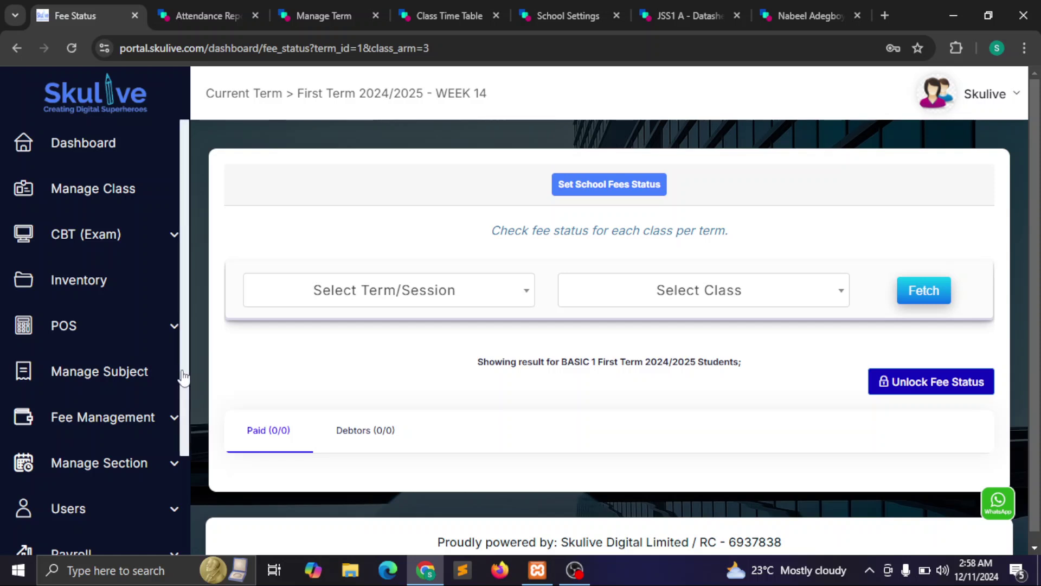
Step: Display Set Salary under Payroll and look through the staff table's salary, bank account and employment date columns
left_click_drag(183, 376, 181, 499)
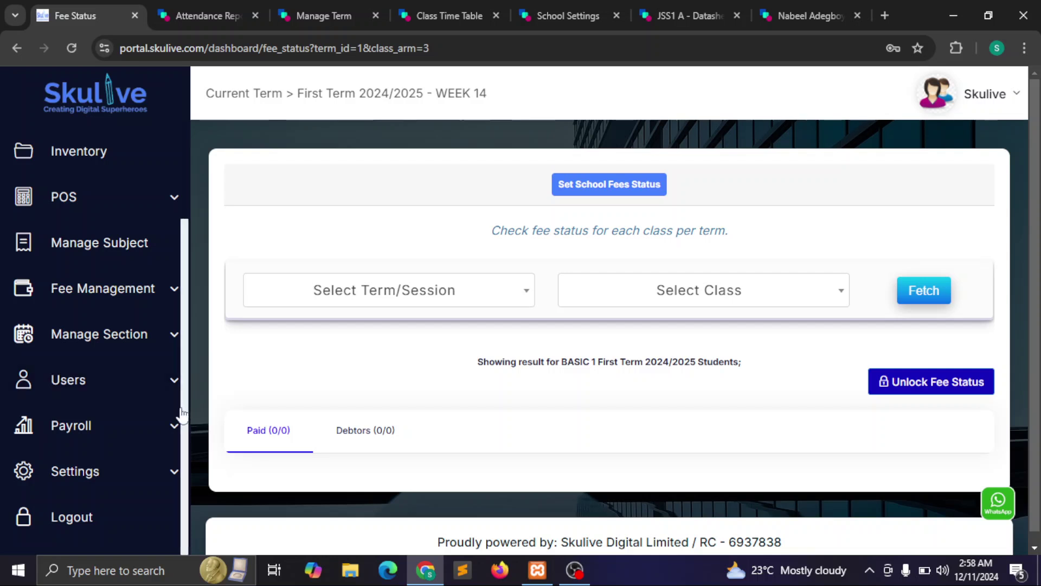
left_click(169, 428)
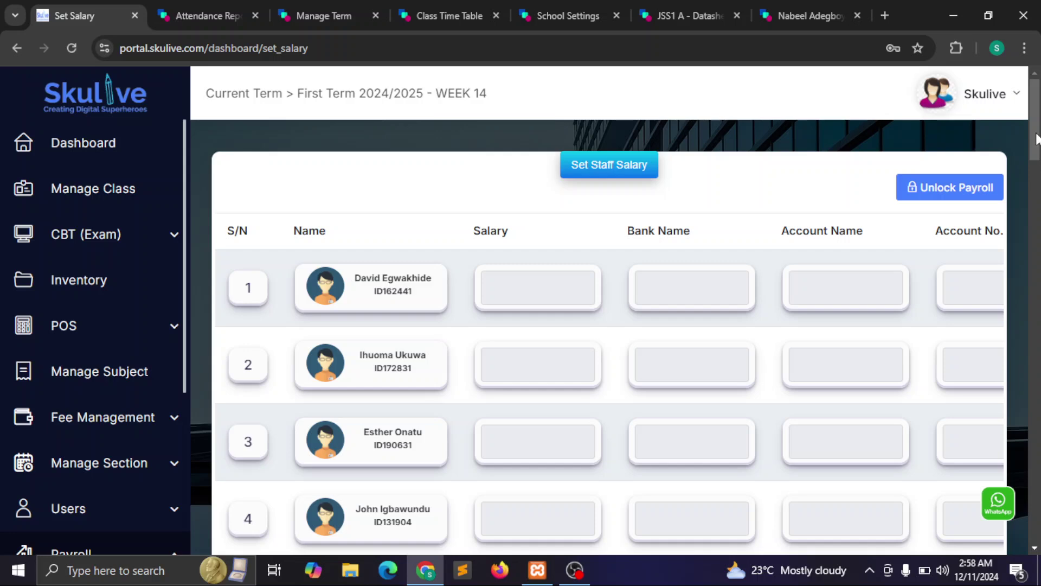
mouse_move(1036, 138)
left_mouse_down()
mouse_move(1036, 344)
mouse_move(1036, 136)
left_mouse_up()
scroll(938, 344, "right", 5)
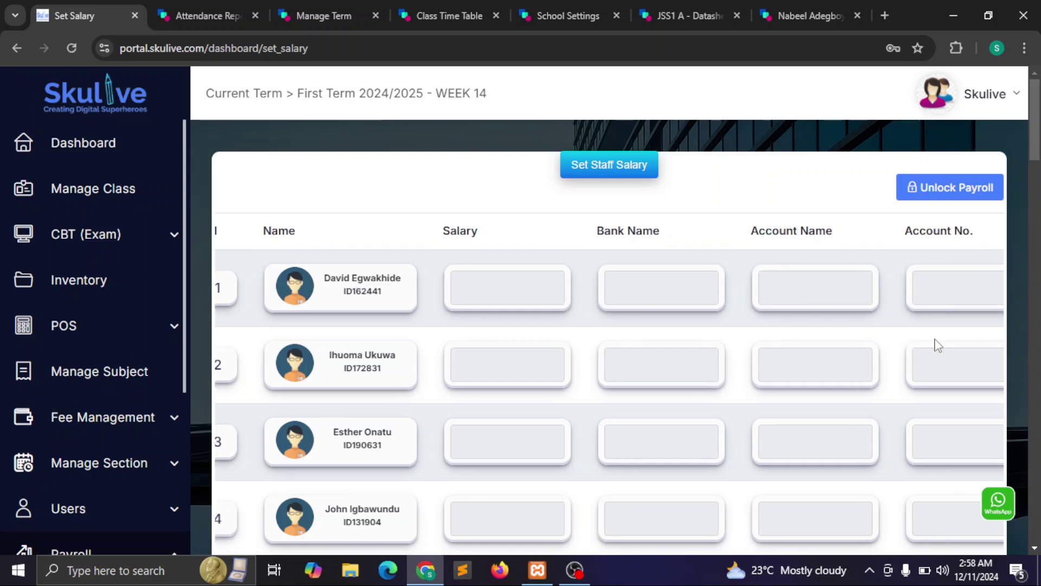
scroll(938, 344, "down", 1)
scroll(938, 345, "down", 6)
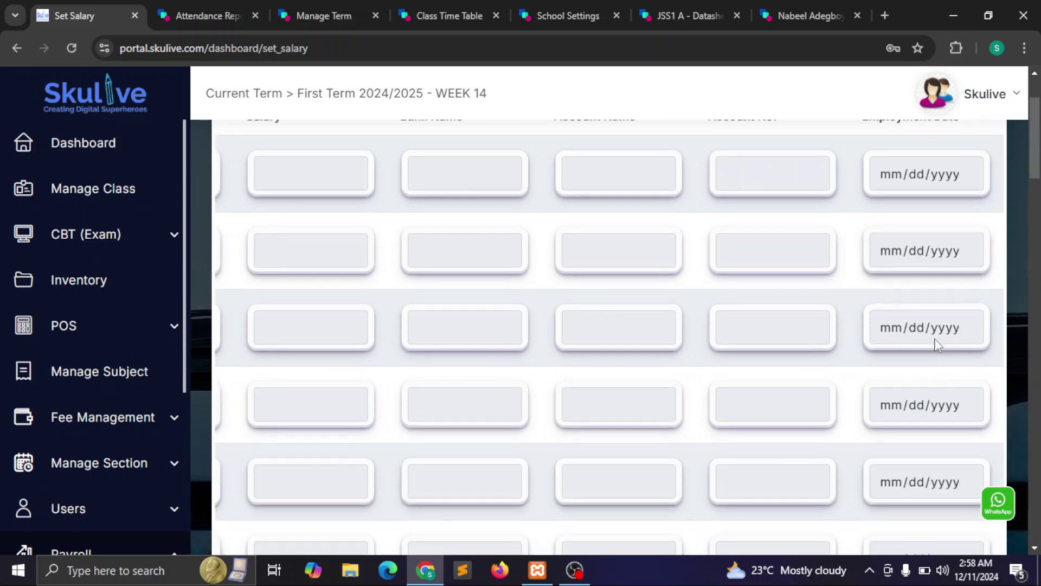
scroll(938, 344, "up", 7)
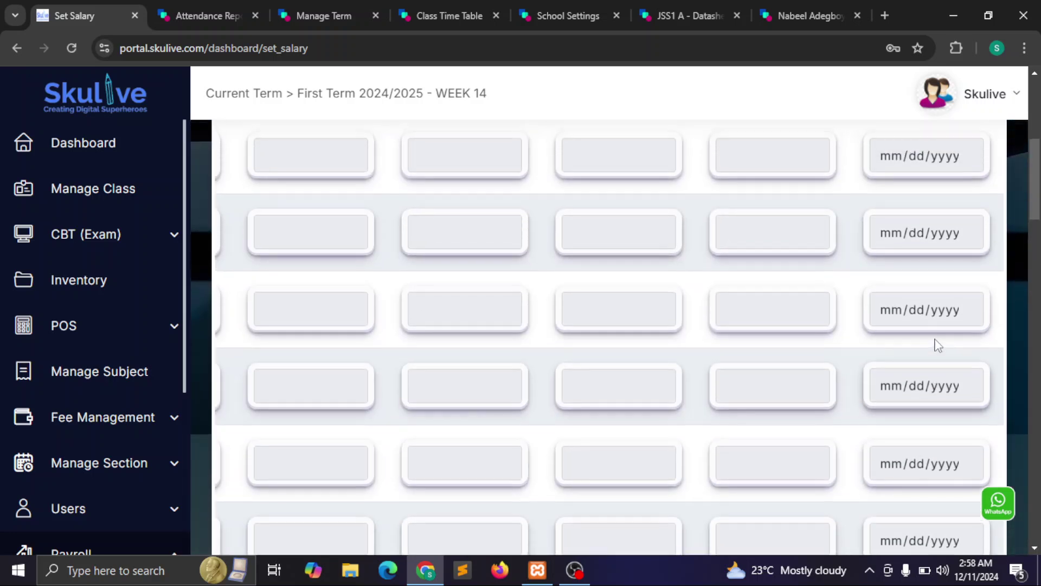
scroll(938, 344, "left", 3)
scroll(938, 344, "left", 2)
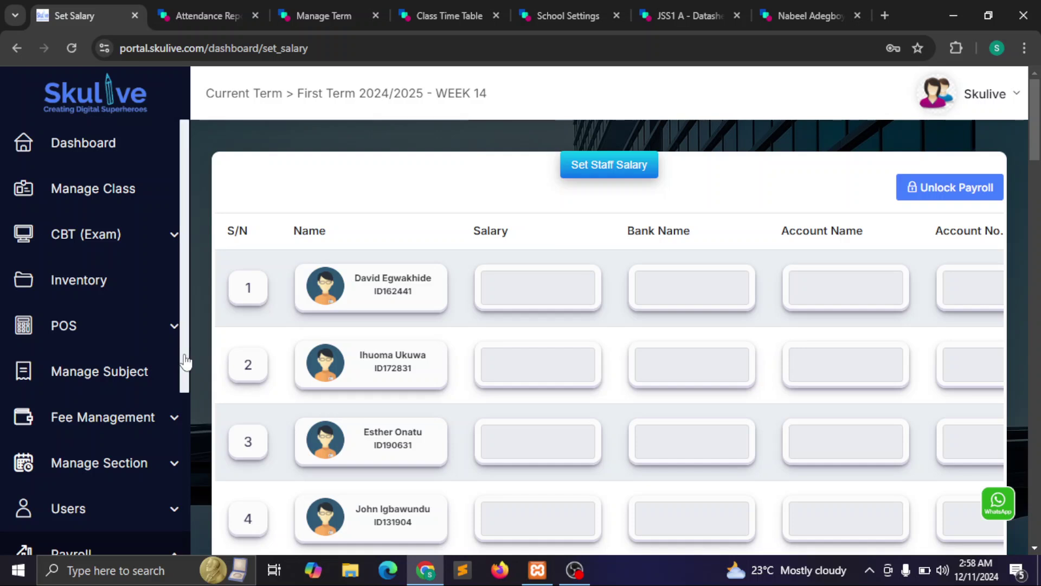
Step: Display Pay Salary under Payroll, set the month to December 2024 and select the first two staff members
left_click_drag(186, 361, 184, 518)
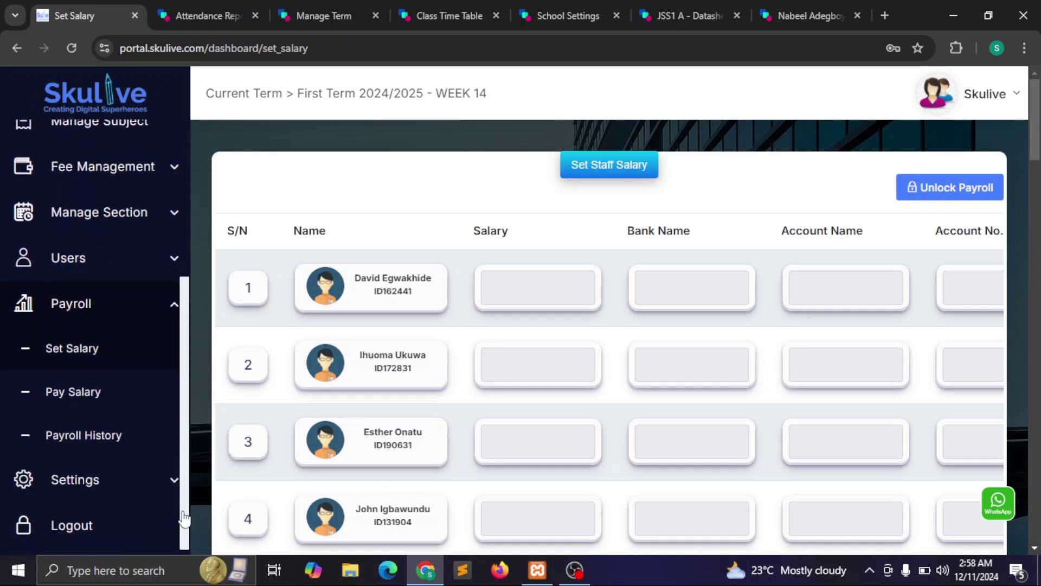
left_click(89, 396)
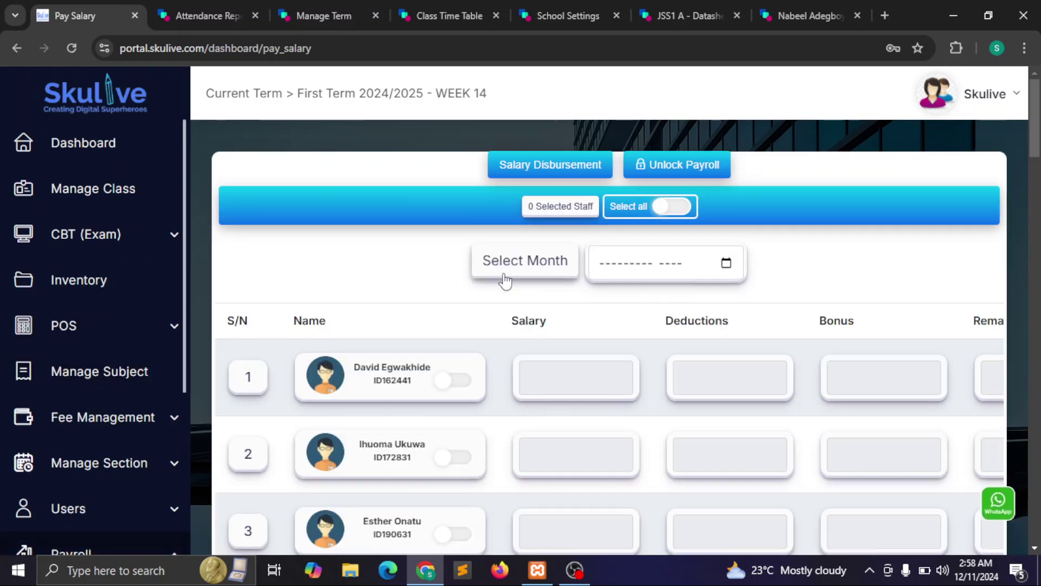
left_click(727, 262)
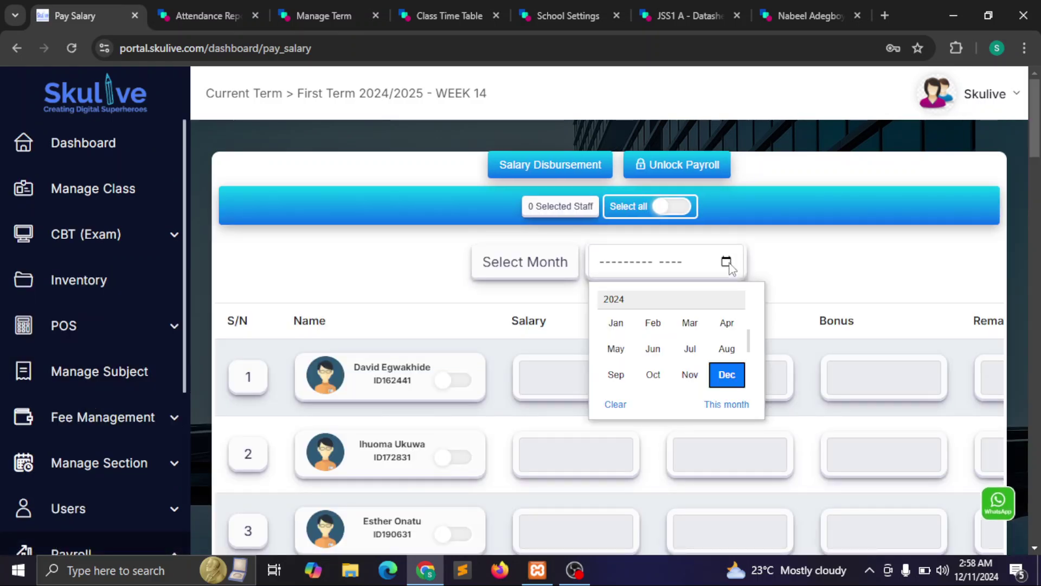
left_click(728, 377)
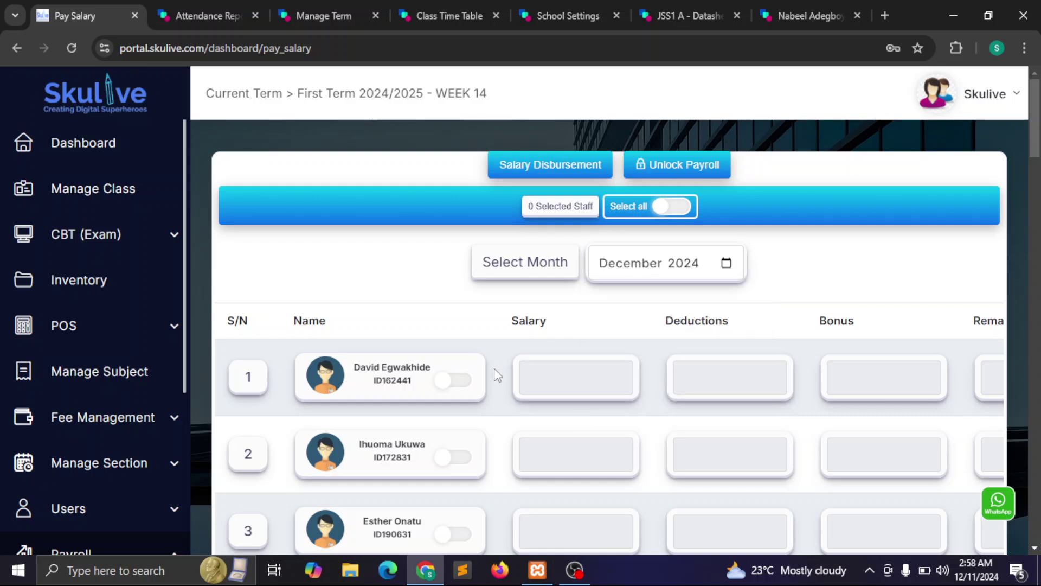
left_click(452, 387)
left_click(454, 456)
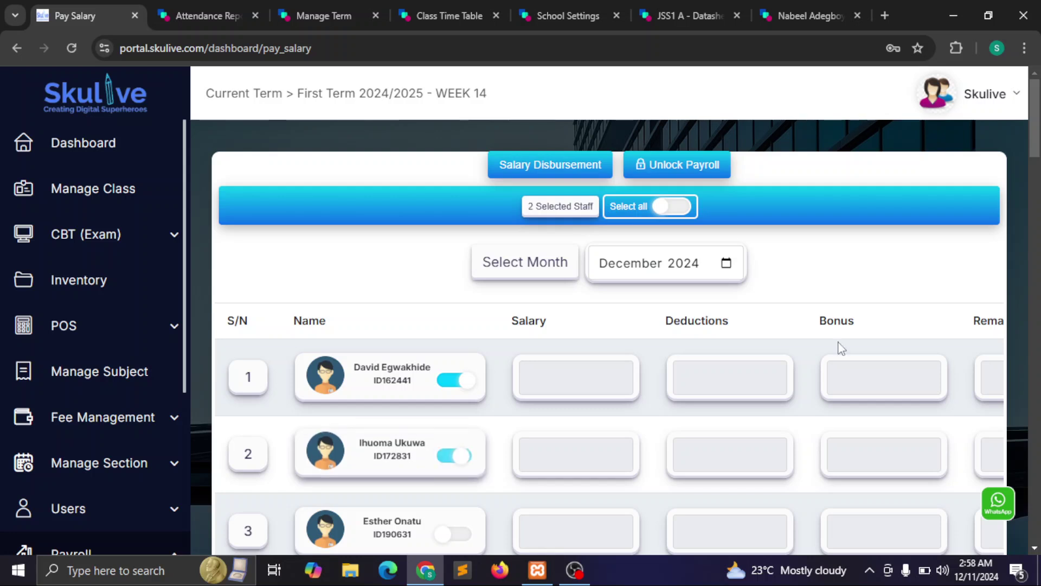
Step: Look through the salary disbursement table's columns and full staff list, including the first staff member's Bank Details fields
scroll(849, 344, "down", 4)
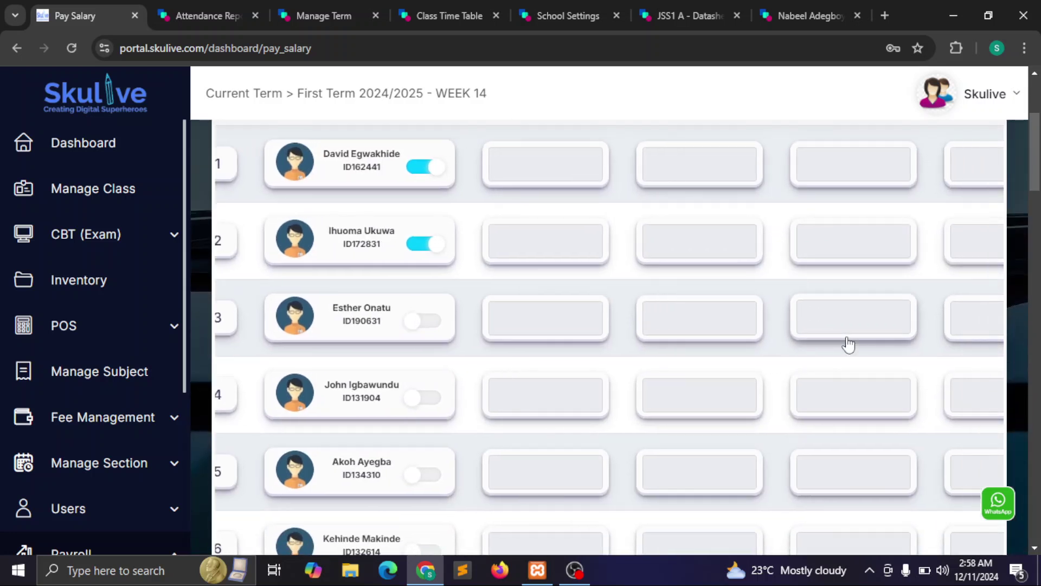
scroll(849, 344, "right", 4)
scroll(848, 343, "up", 3)
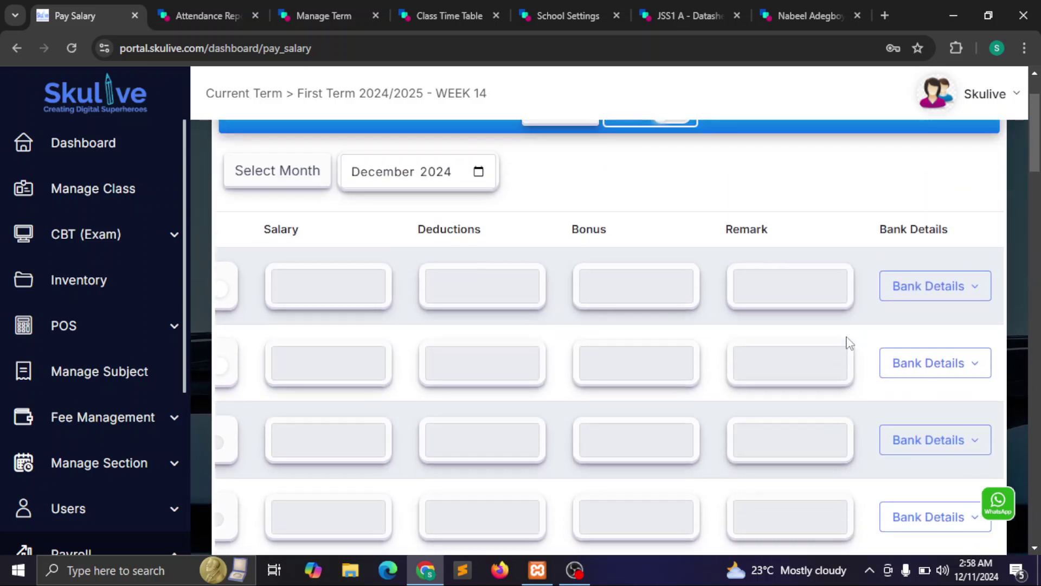
left_click(932, 288)
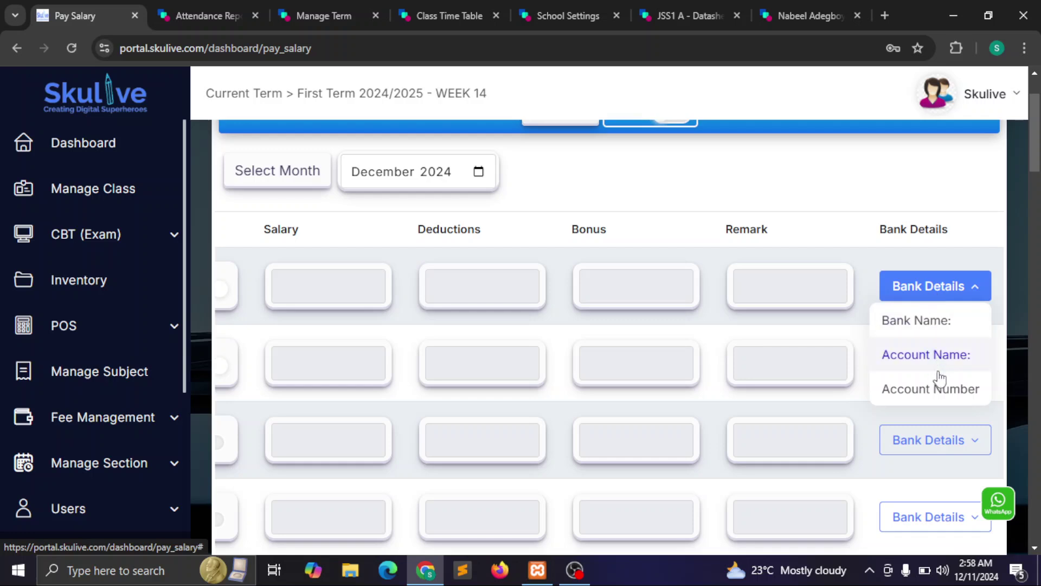
left_click(862, 241)
scroll(863, 243, "down", 3)
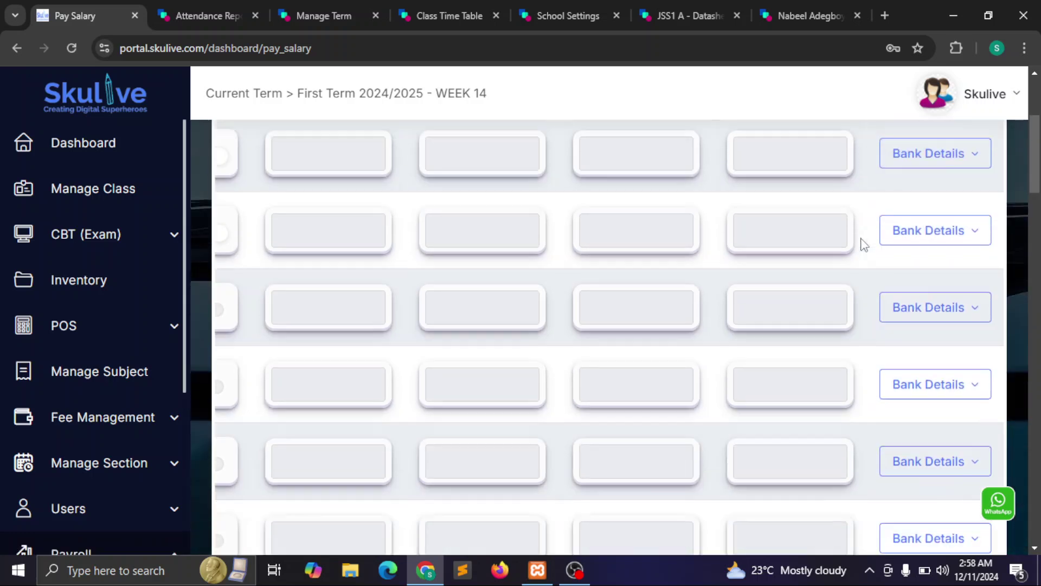
scroll(862, 243, "left", 5)
scroll(862, 242, "down", 4)
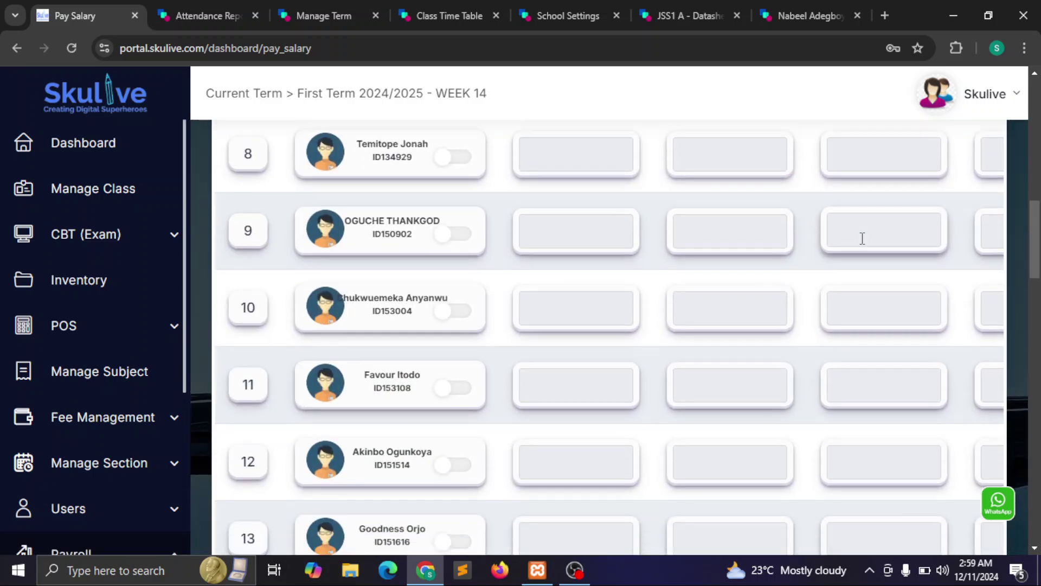
scroll(862, 242, "down", 20)
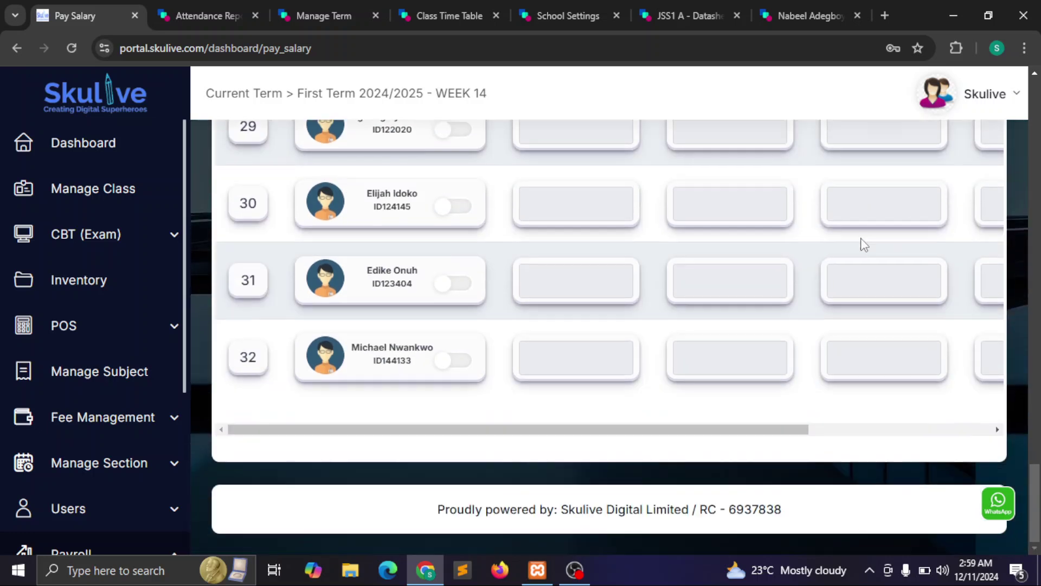
scroll(864, 245, "up", 20)
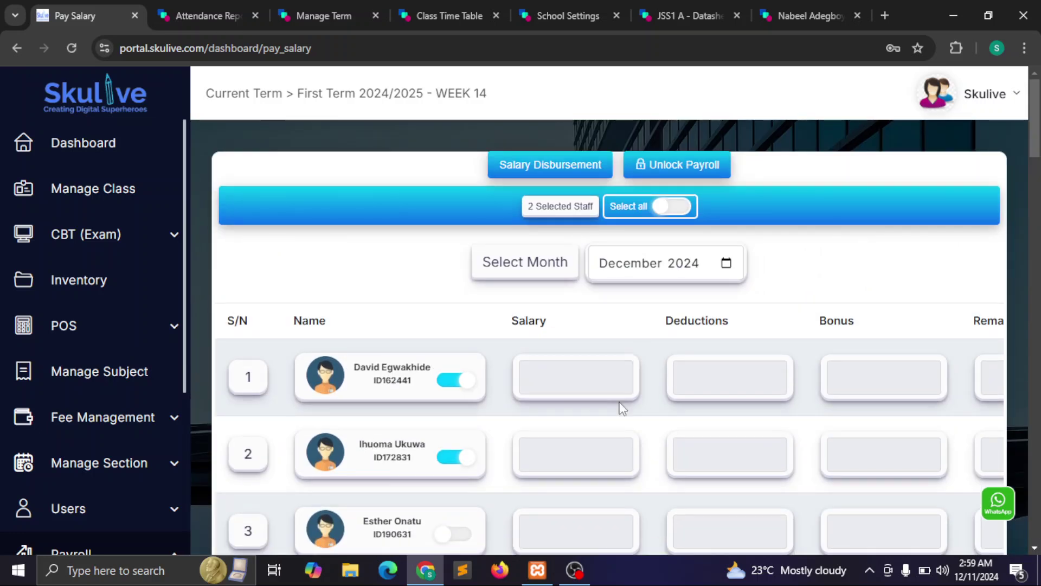
Step: View the Unlock Staff Payroll password prompt and close it without entering a password
left_click(679, 164)
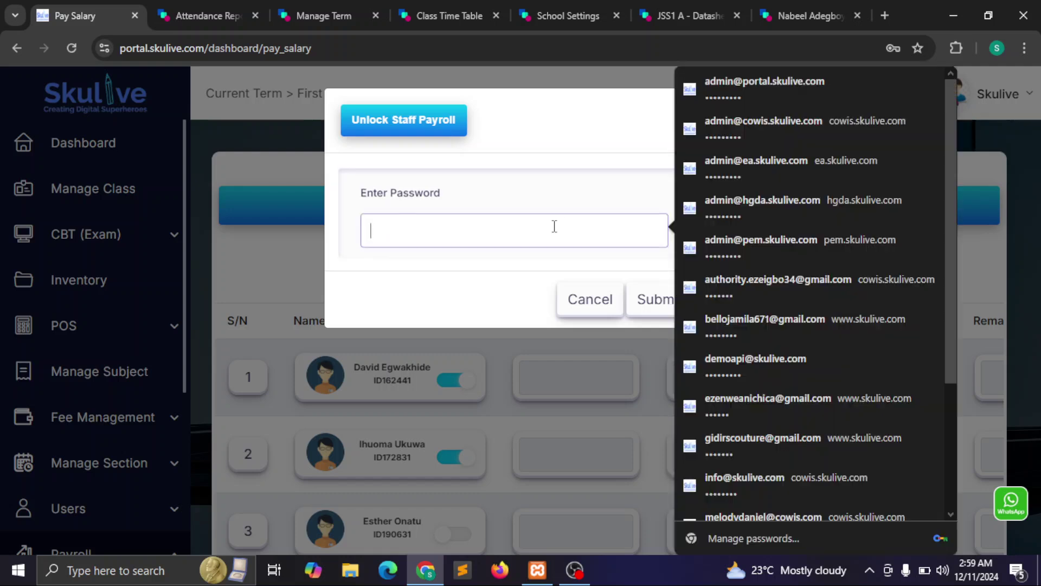
left_click(555, 226)
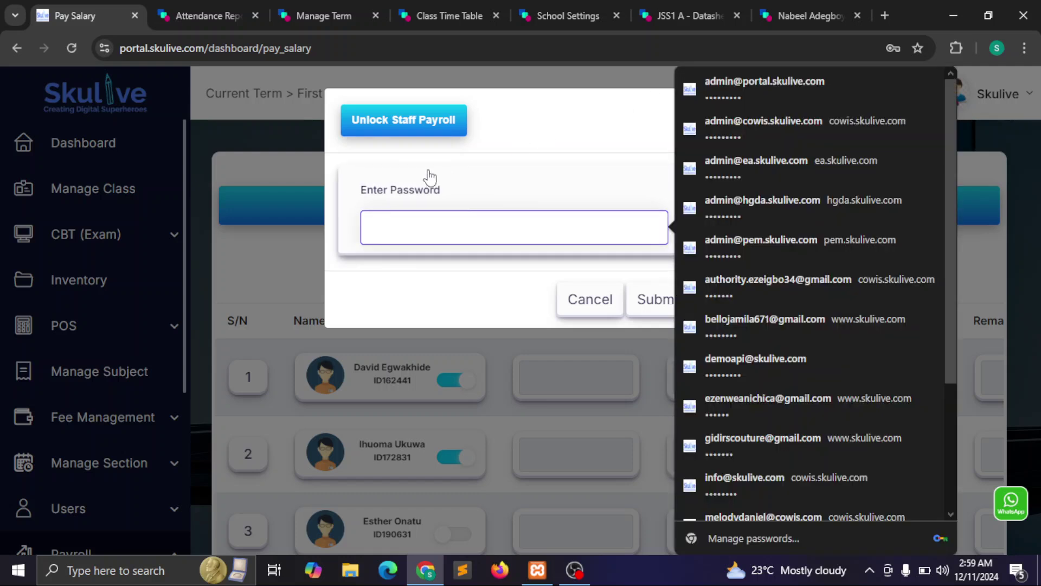
left_click(260, 169)
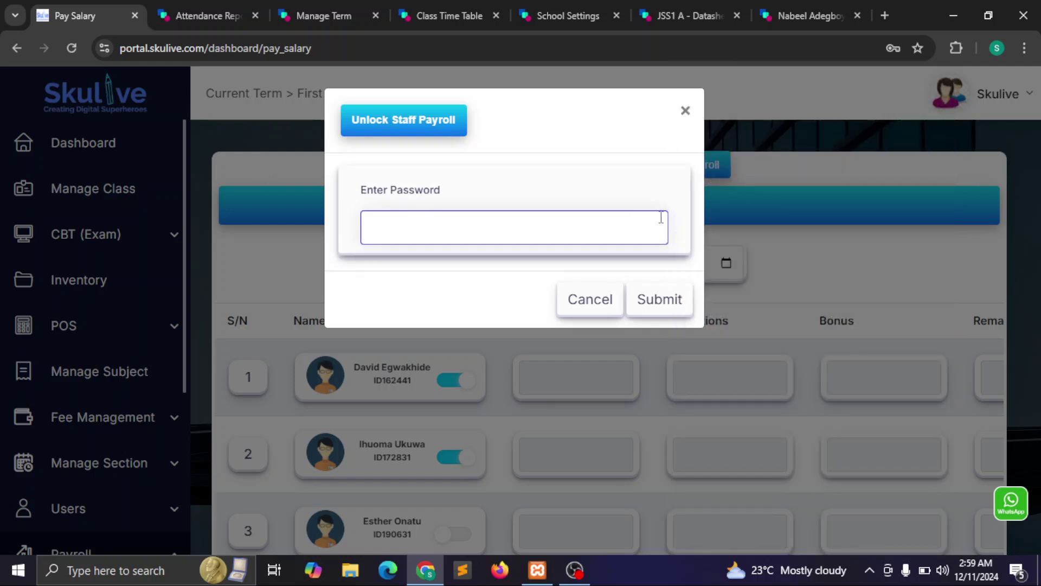
left_click(810, 204)
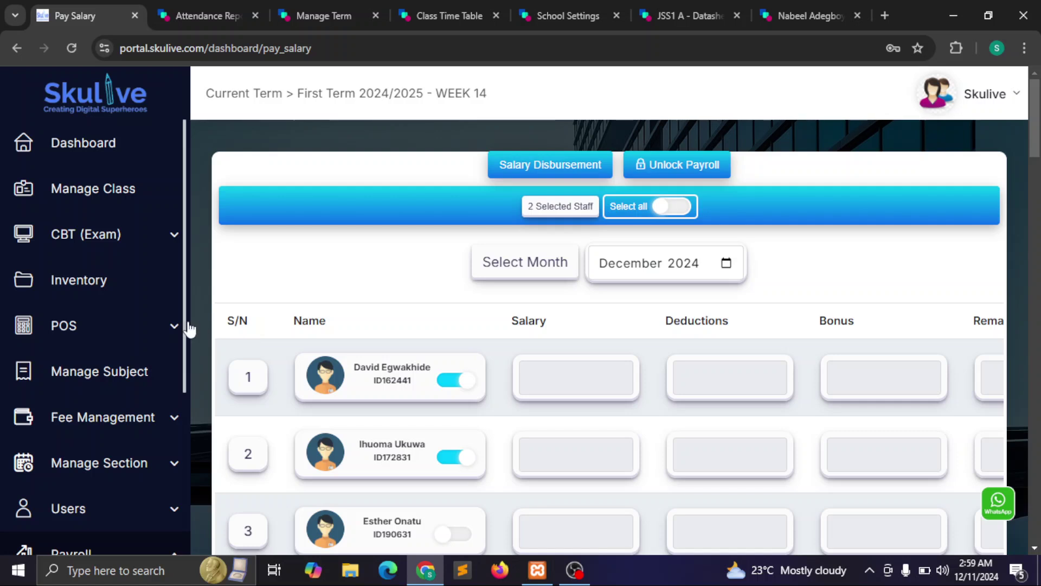
Step: Look over the options under Payroll and display the Manage Class page for First Term 2024/2025
left_click_drag(187, 327, 189, 491)
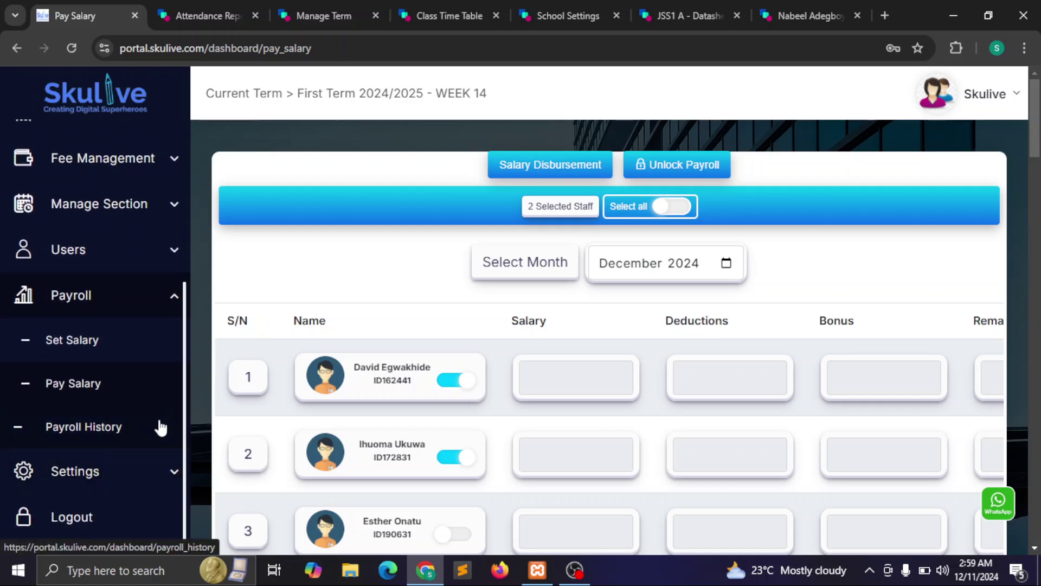
left_click_drag(186, 408, 176, 158)
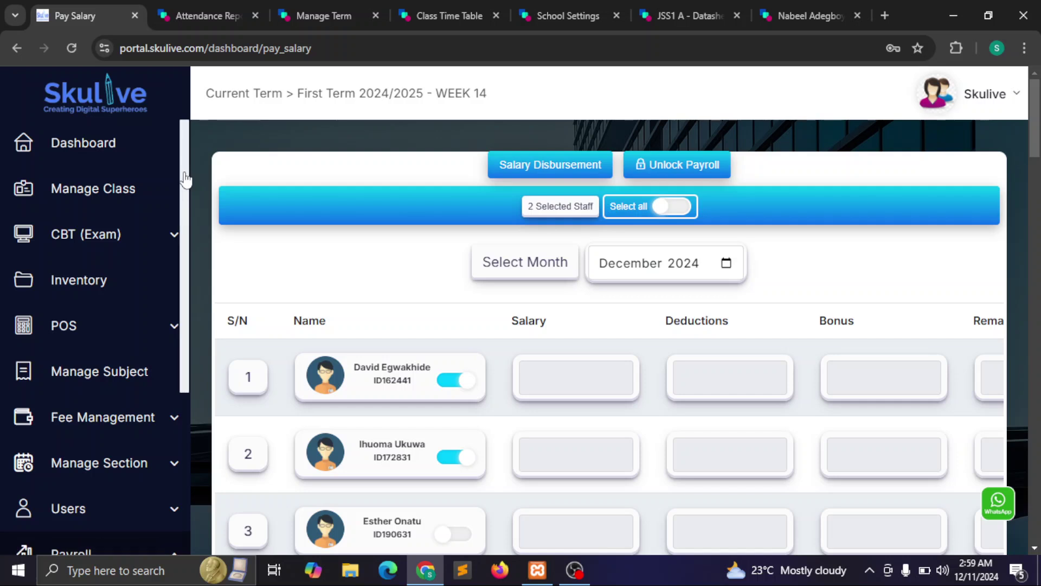
left_click(83, 188)
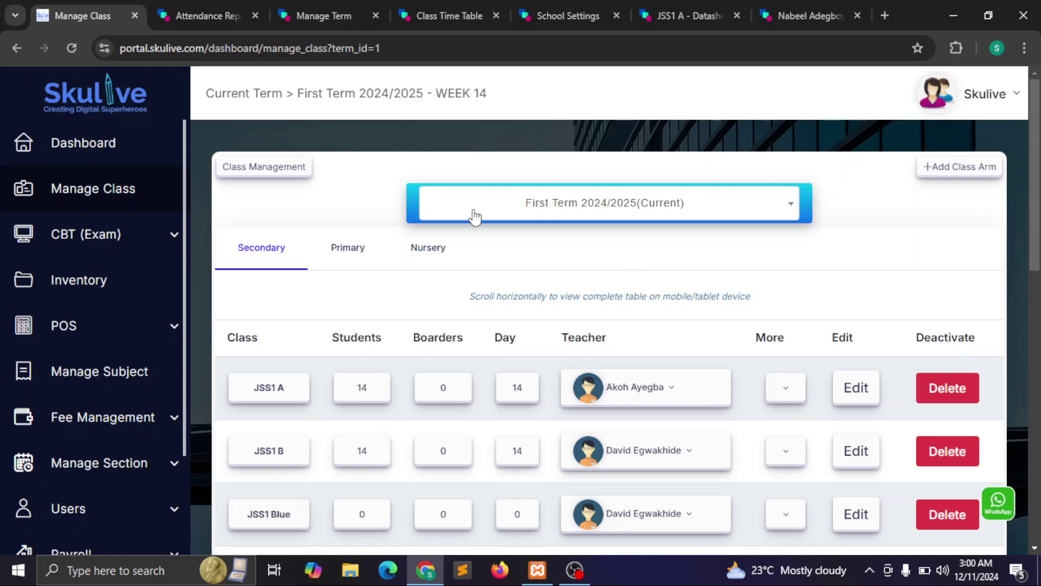
Step: Display School Settings and look through the school details, Grade Margin, School Logo, Homepage Image and Principal's Signature sections
scroll(179, 280, "down", 1)
scroll(179, 279, "down", 3)
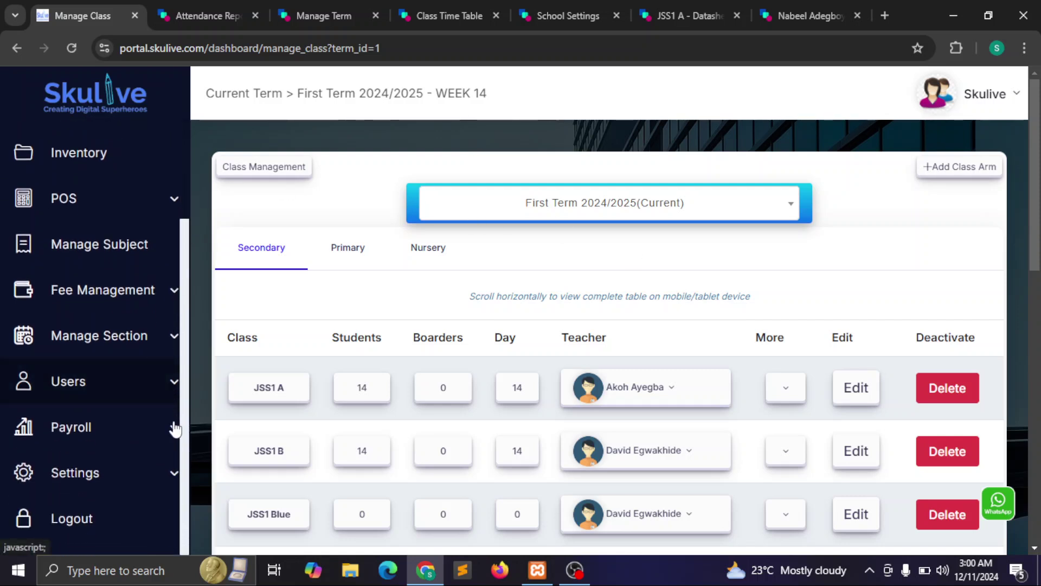
left_click(170, 486)
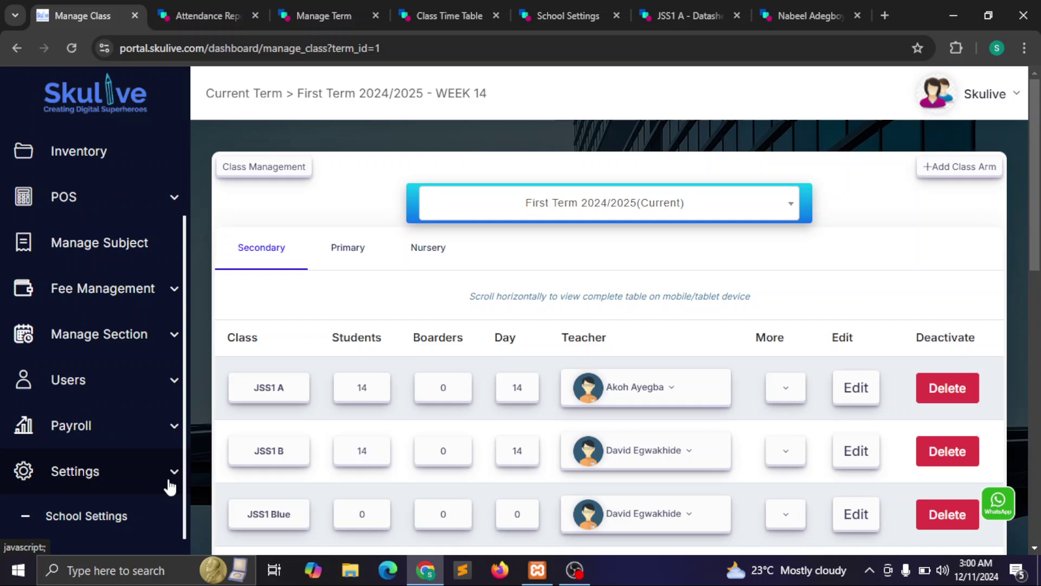
left_click(91, 522)
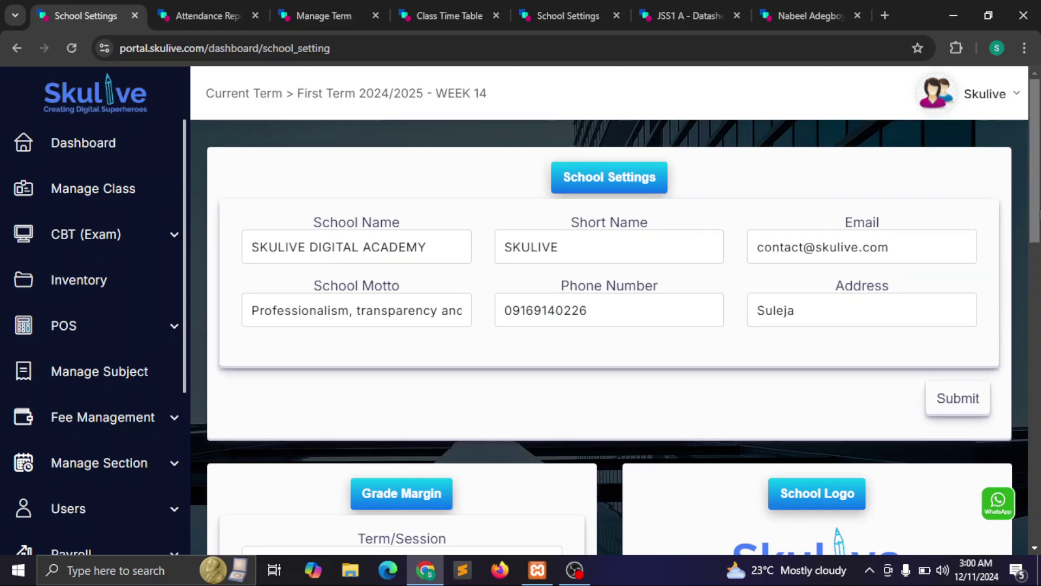
scroll(821, 279, "down", 7)
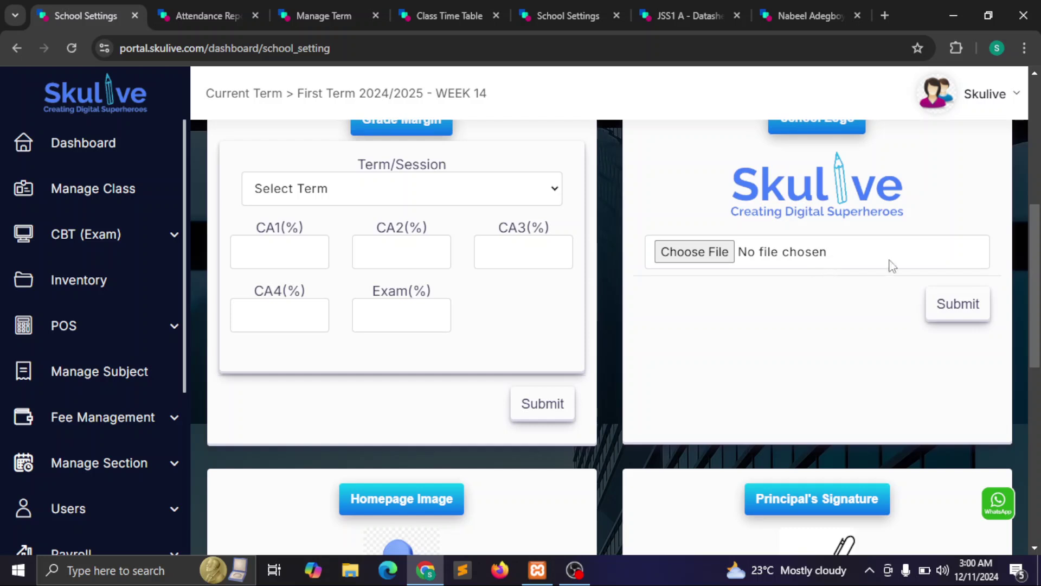
scroll(868, 293, "down", 6)
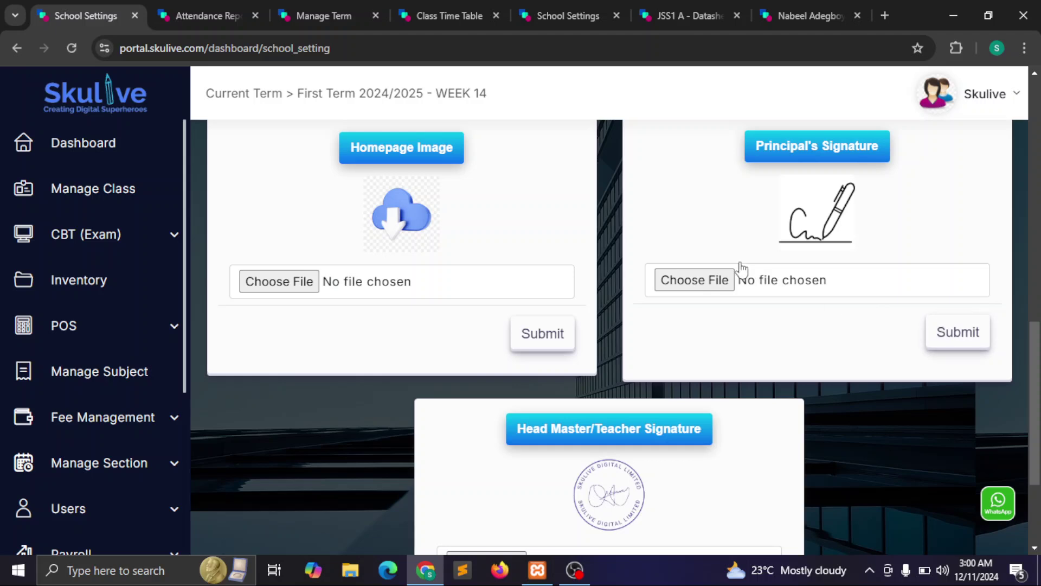
Step: Compare the head teacher's signature on the open student report card with the Head Master/Teacher Signature section of School Settings
left_click(794, 17)
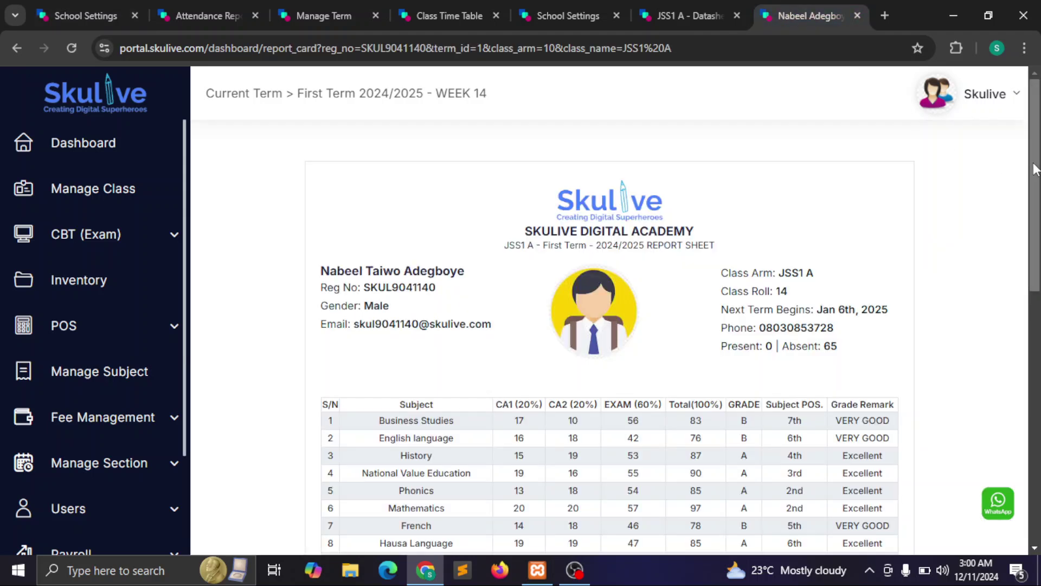
left_click_drag(1025, 172, 1025, 406)
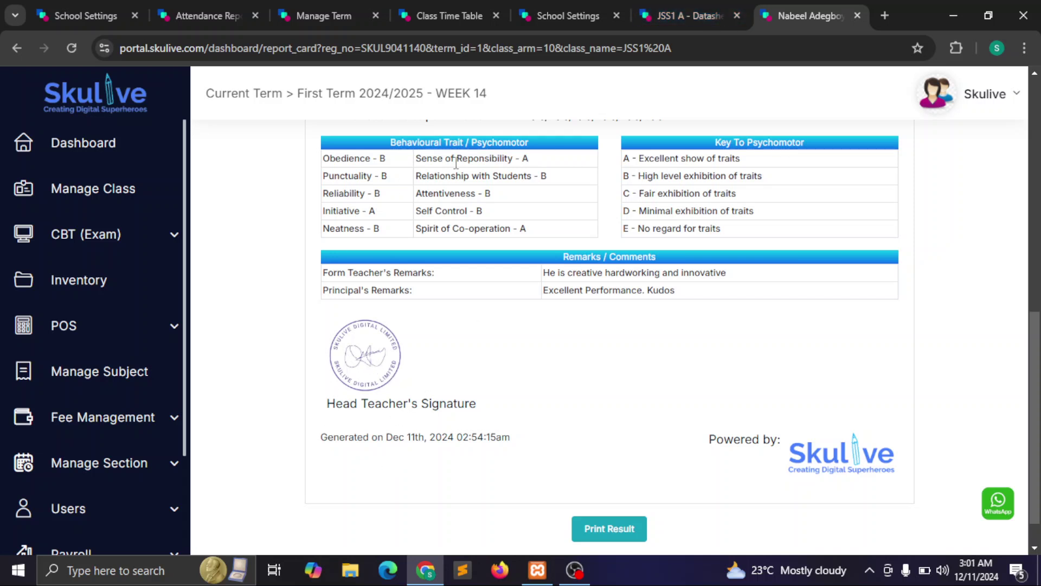
left_click(697, 9)
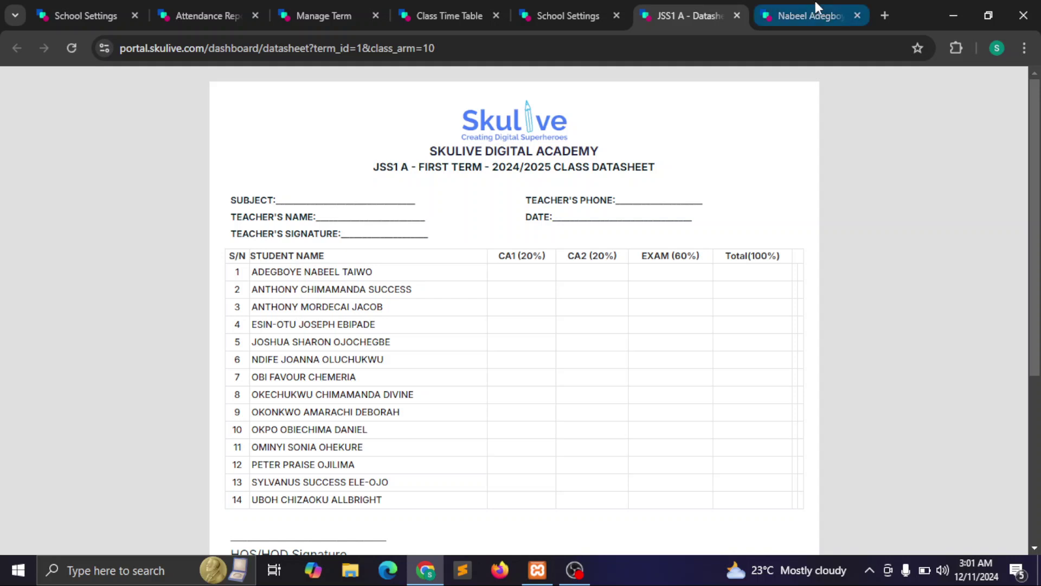
left_click(114, 14)
left_click_drag(1037, 378, 1034, 468)
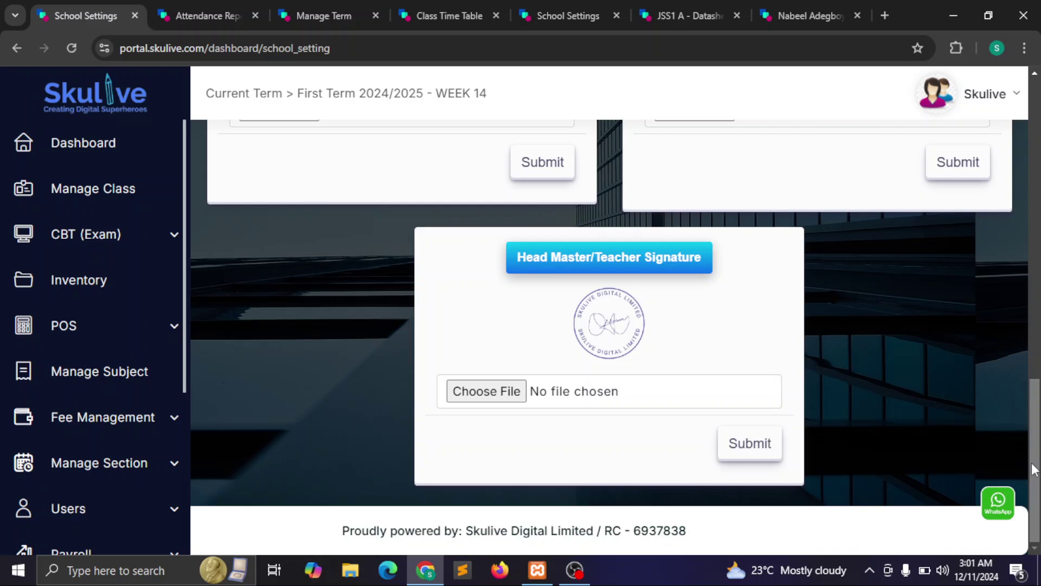